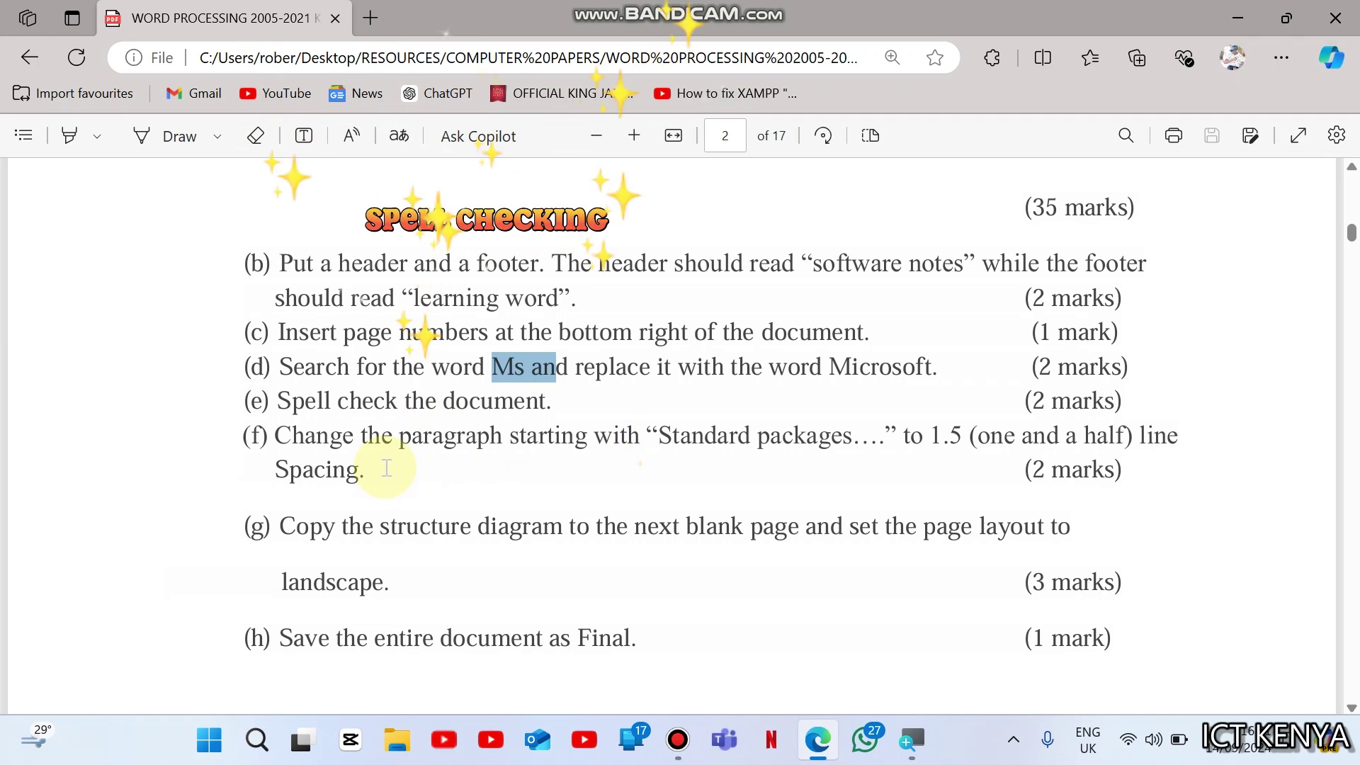
Step: Read exam tasks (f) to (h) on 1.5 line spacing, the landscape diagram page and saving the document as Final
left_click_drag(380, 468, 255, 440)
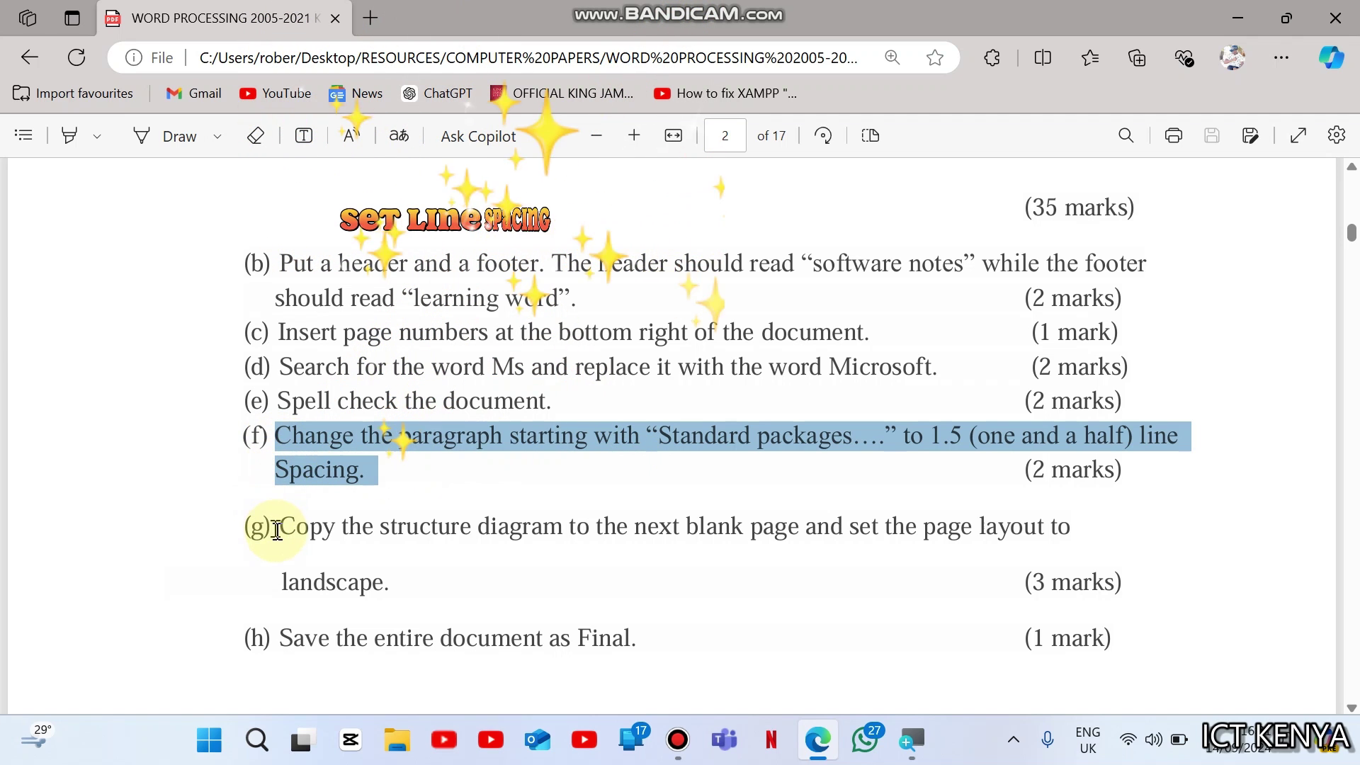
left_click_drag(271, 525, 397, 578)
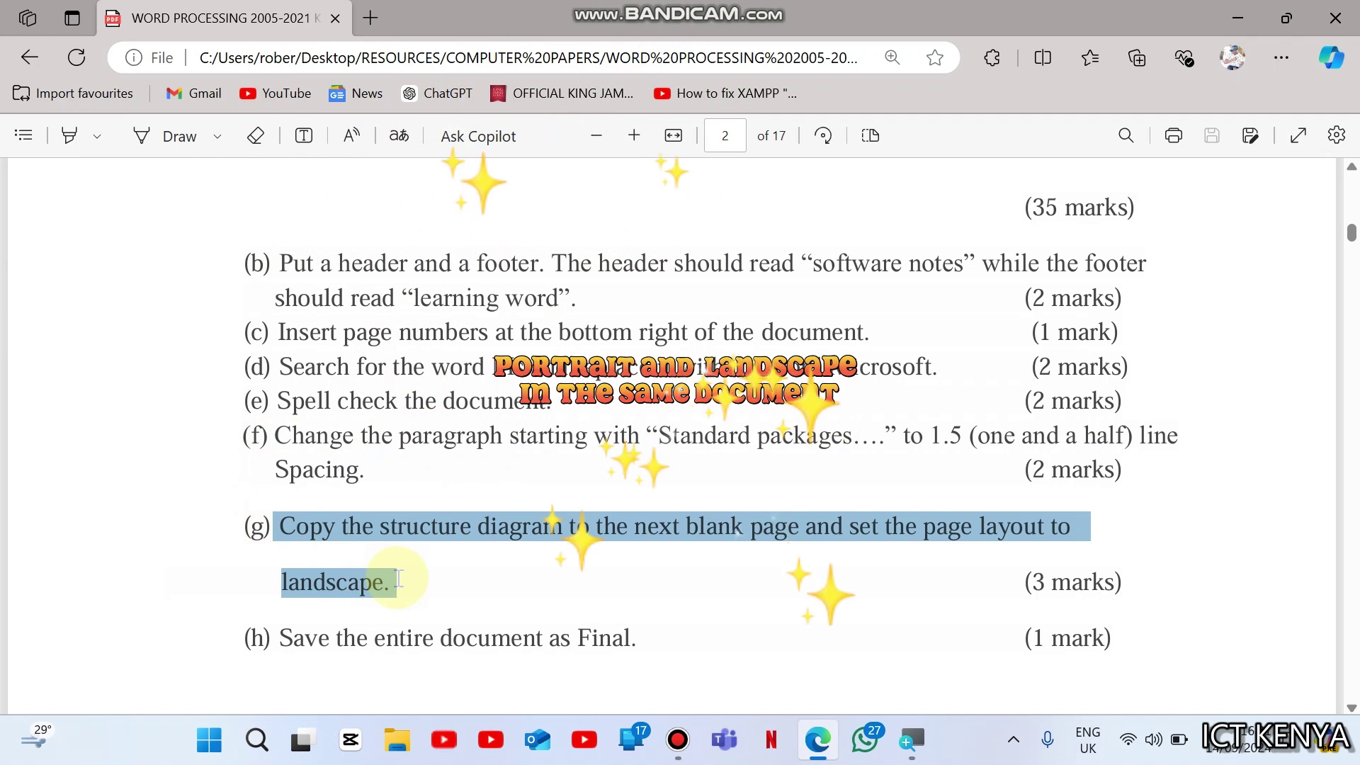
left_click(901, 542)
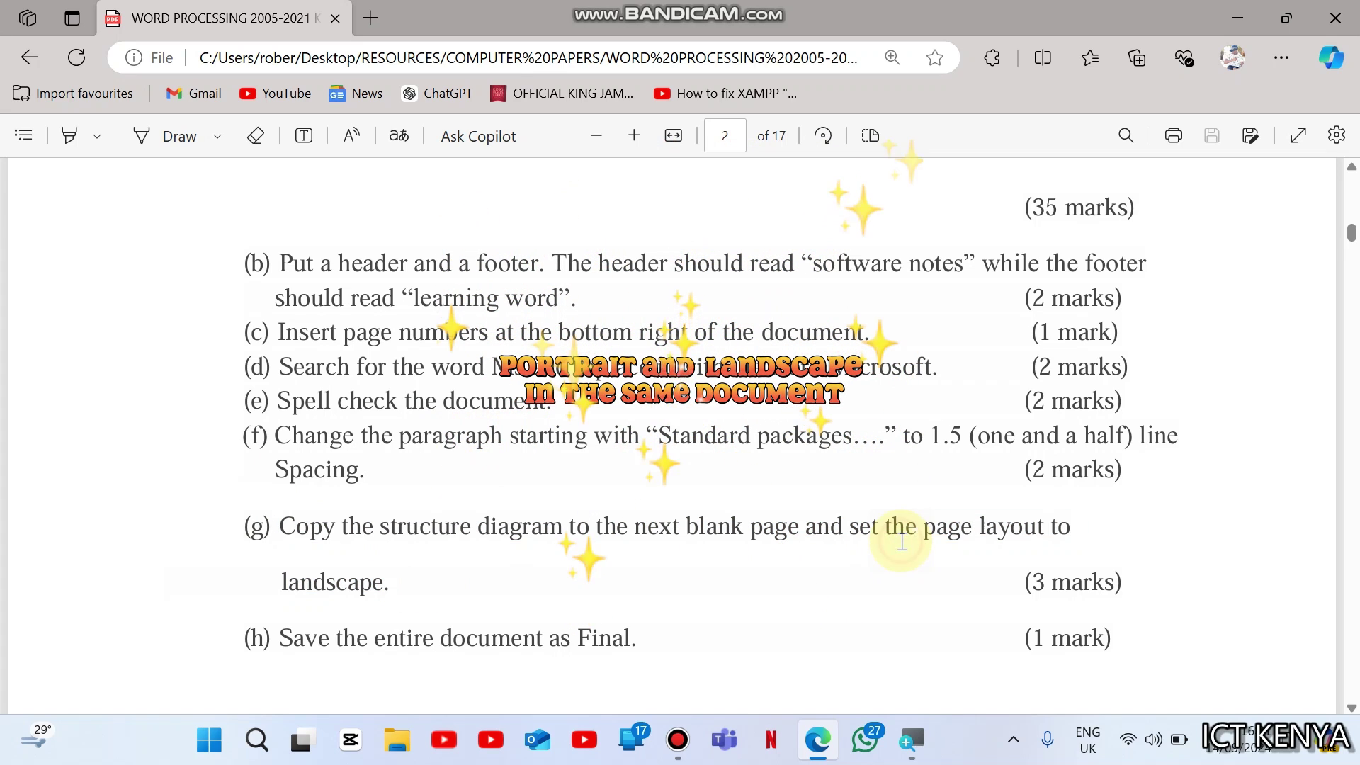
double_click(985, 536)
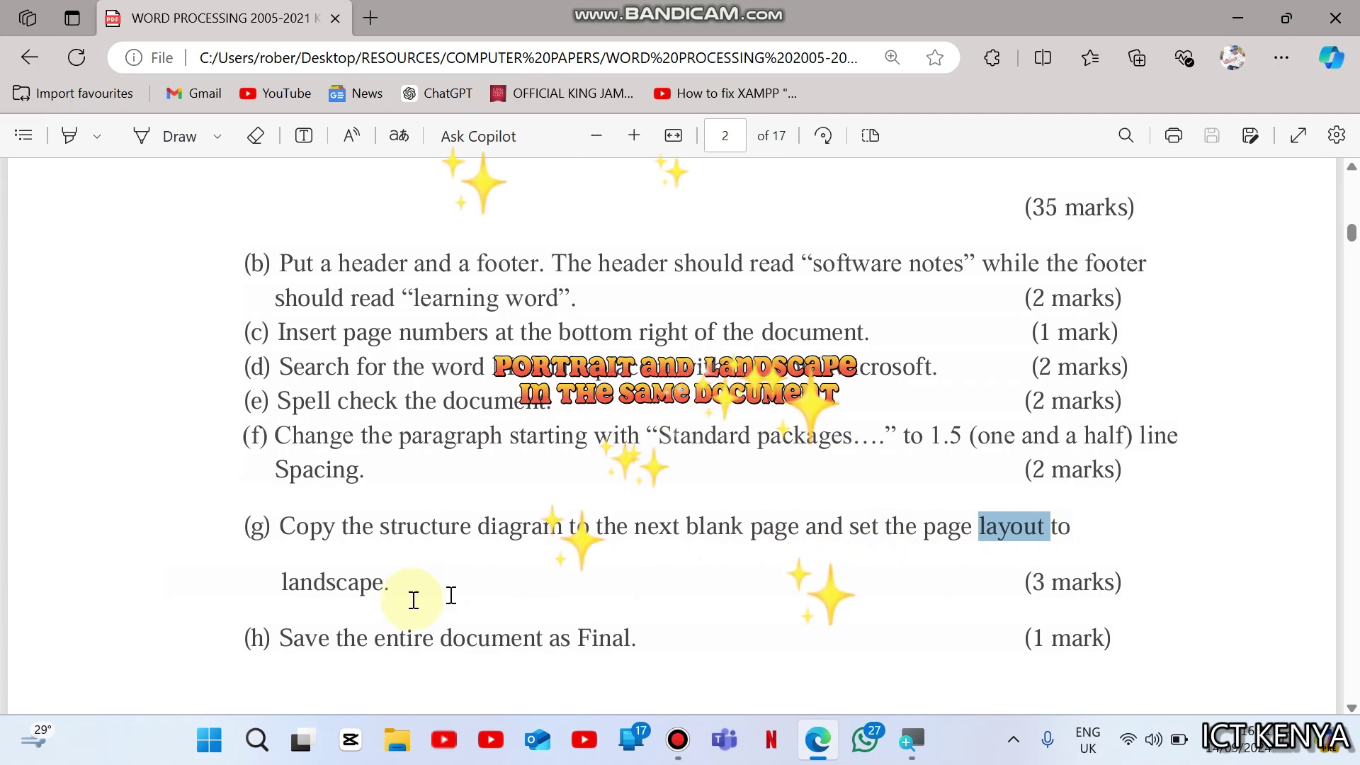
left_click_drag(282, 636, 622, 654)
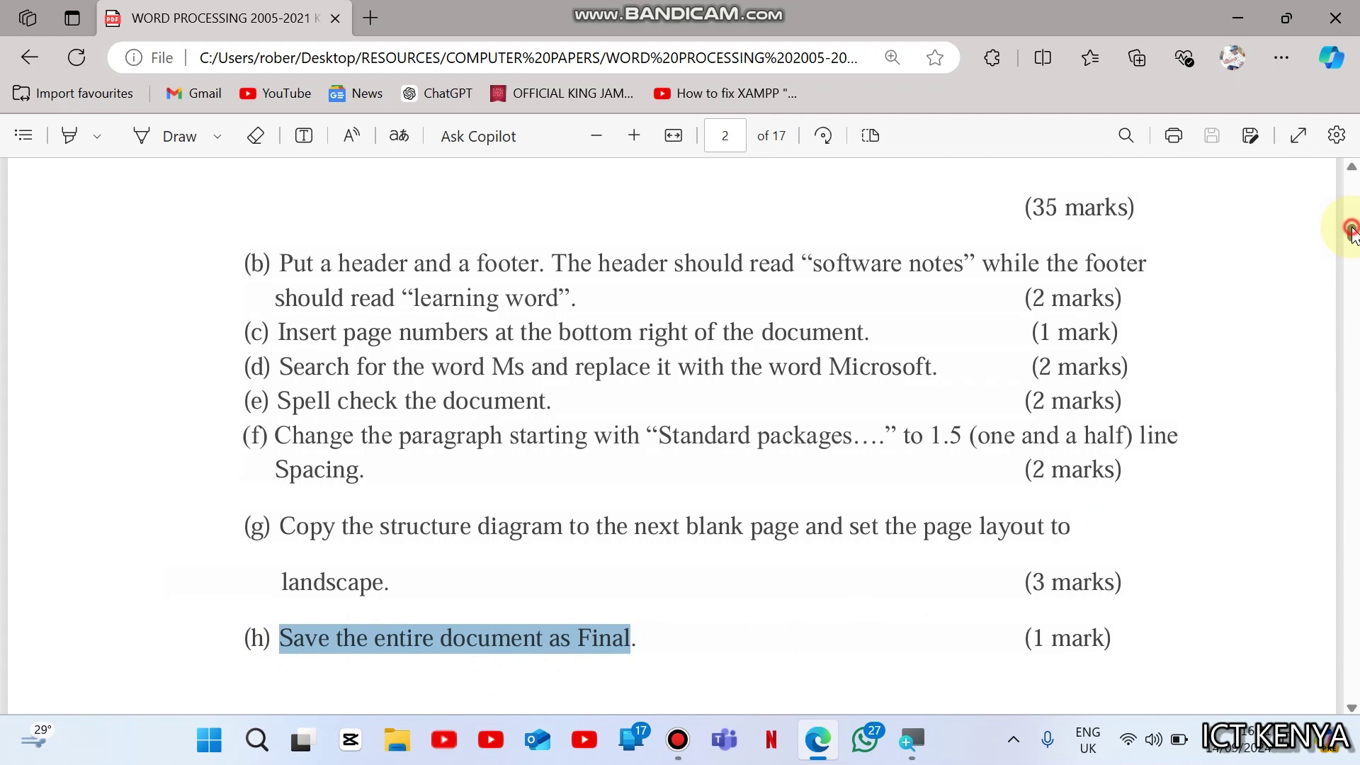
Step: Highlight "exactly", "word processing package" and "First" in red in question 1(a) on the PDF's first page
left_click_drag(1351, 232, 1342, 184)
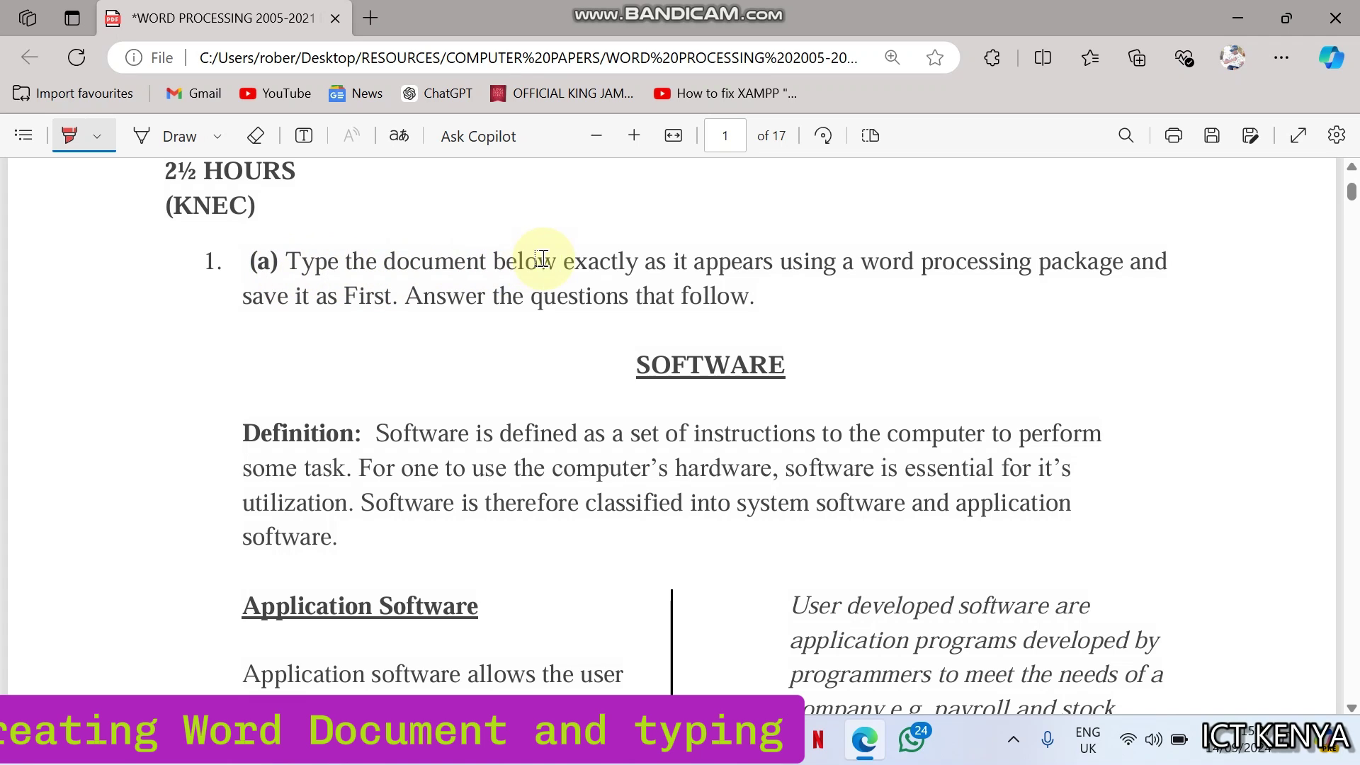
left_click_drag(559, 262, 639, 264)
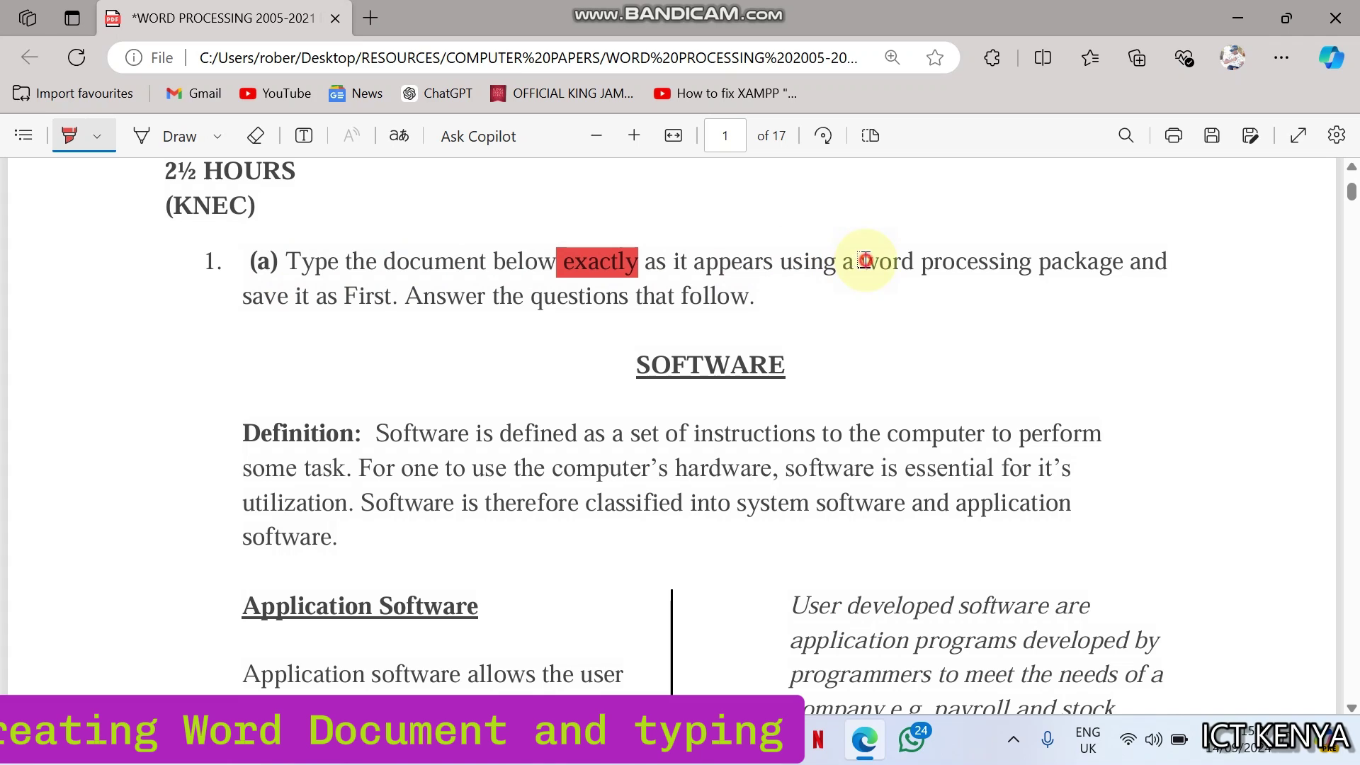
left_click_drag(865, 261, 1118, 268)
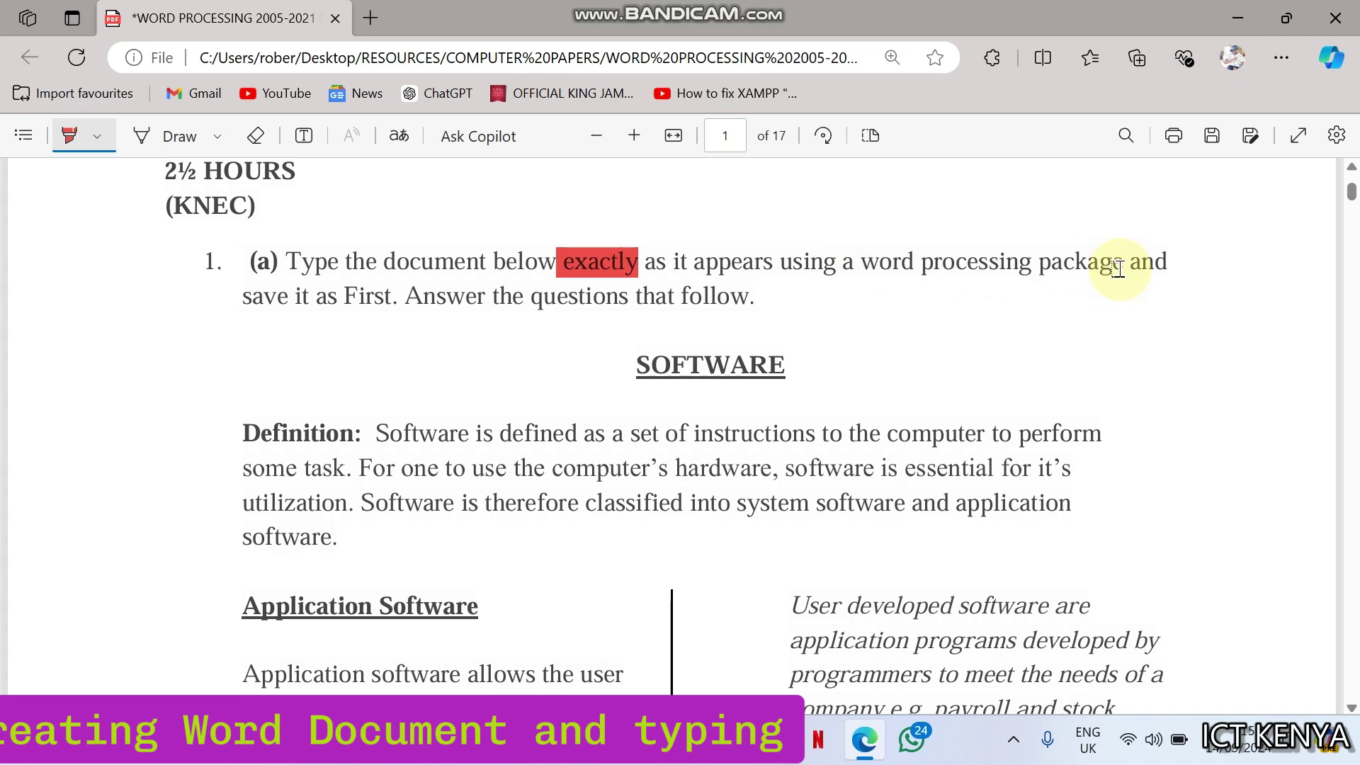
left_click_drag(343, 295, 397, 298)
Step: Create a folder named PRACTICALS on the Windows desktop and open it
left_click(1236, 19)
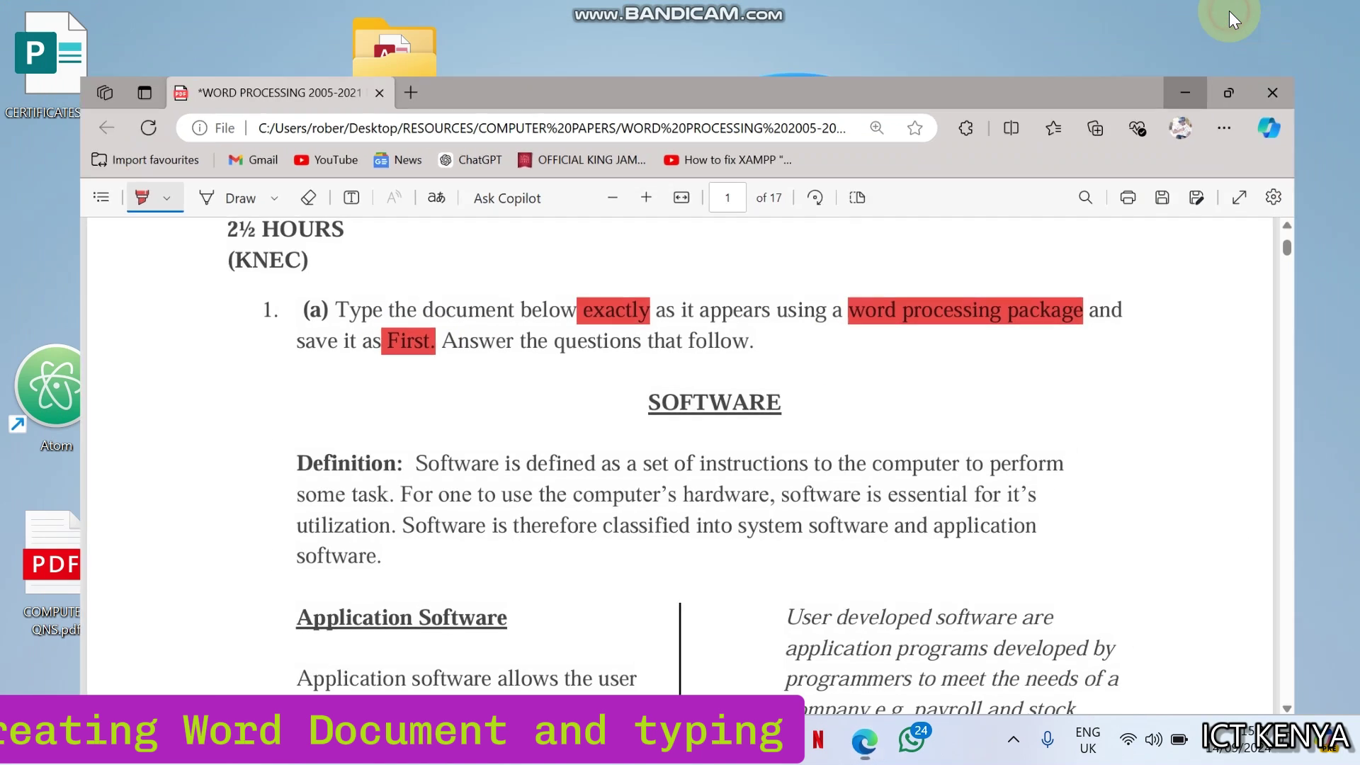
right_click(790, 186)
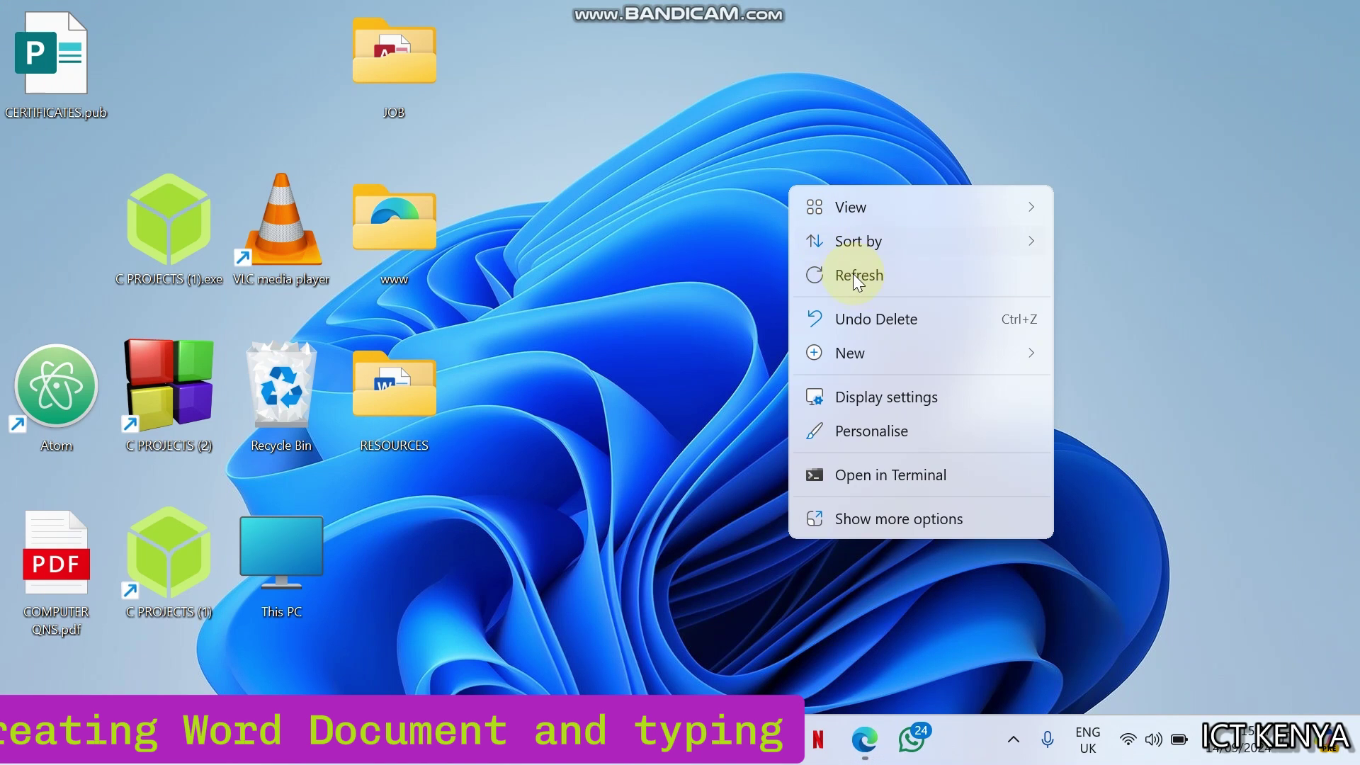
mouse_move(966, 344)
left_click(1217, 25)
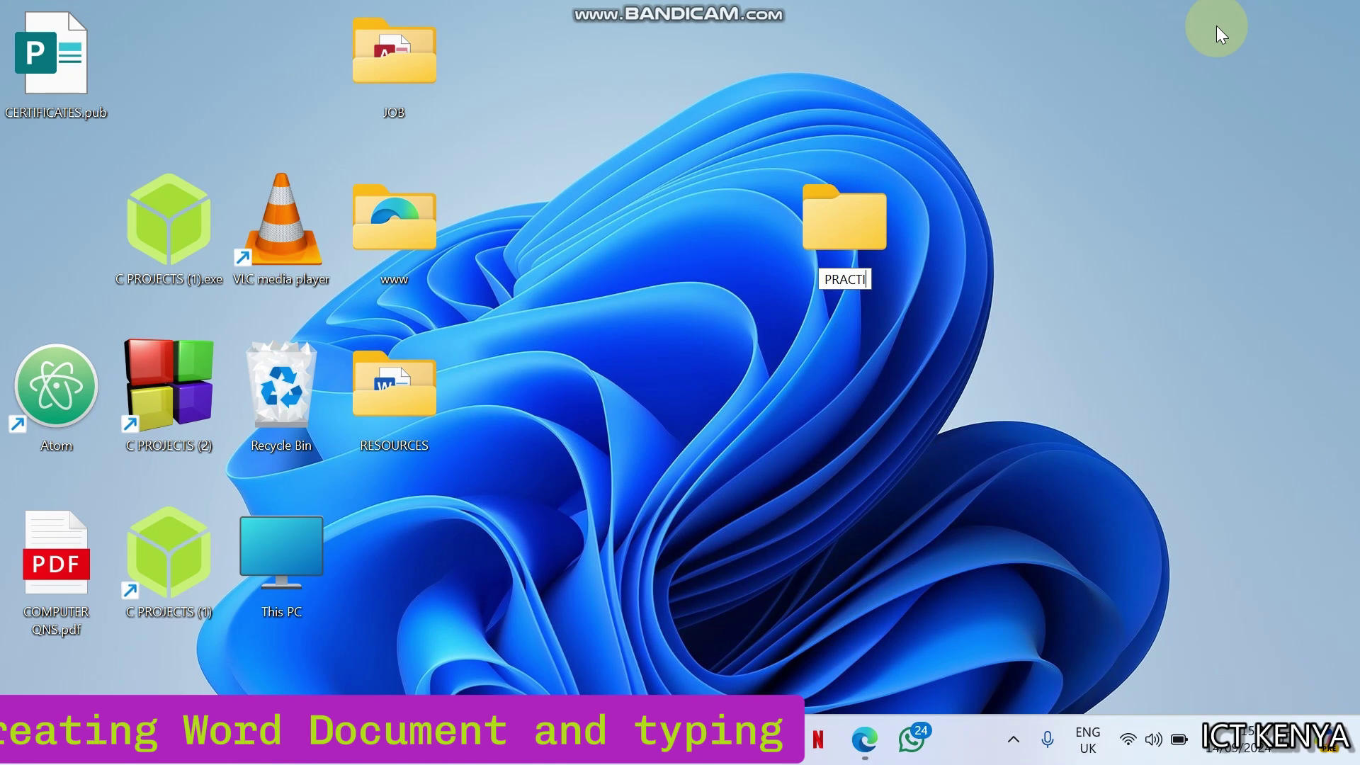
key("Return")
key("Return")
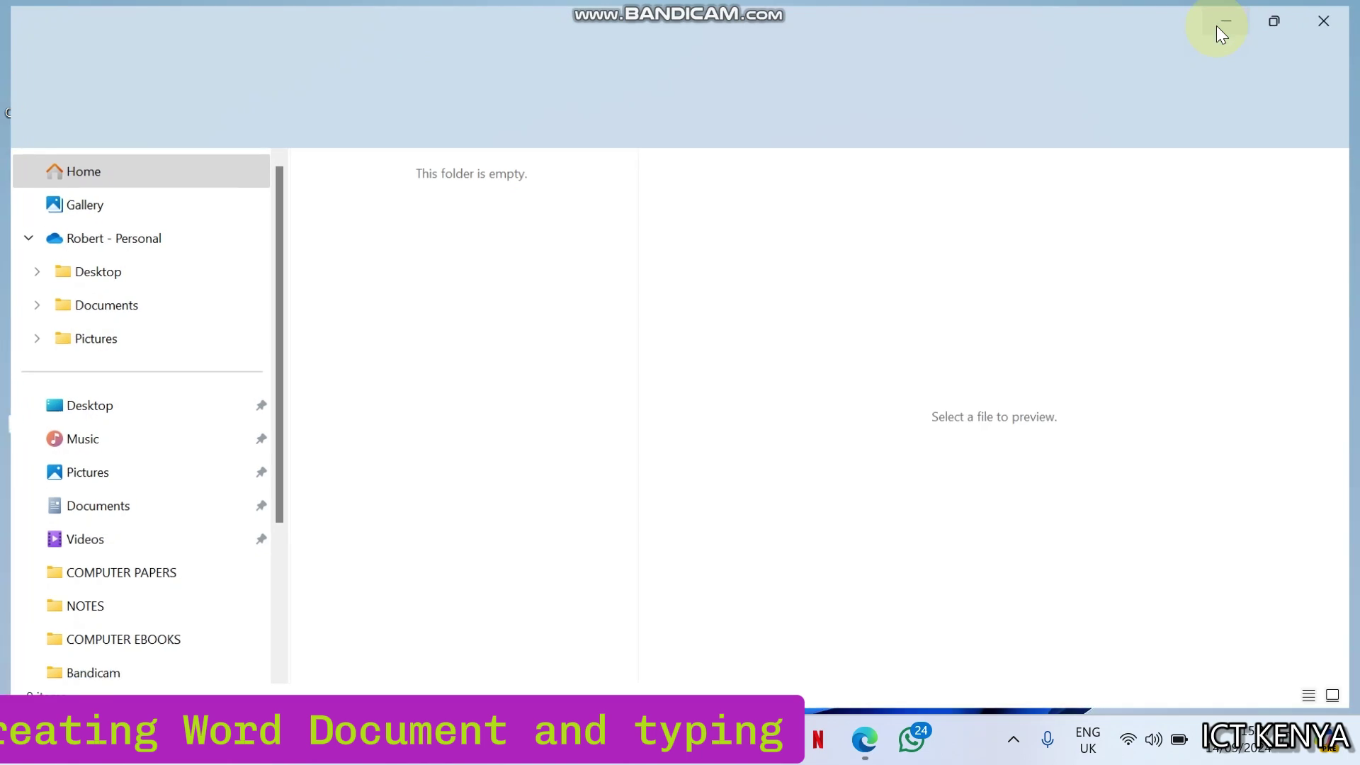
Step: Create a Microsoft Word document named First in the PRACTICALS folder and open it in Word
right_click(427, 344)
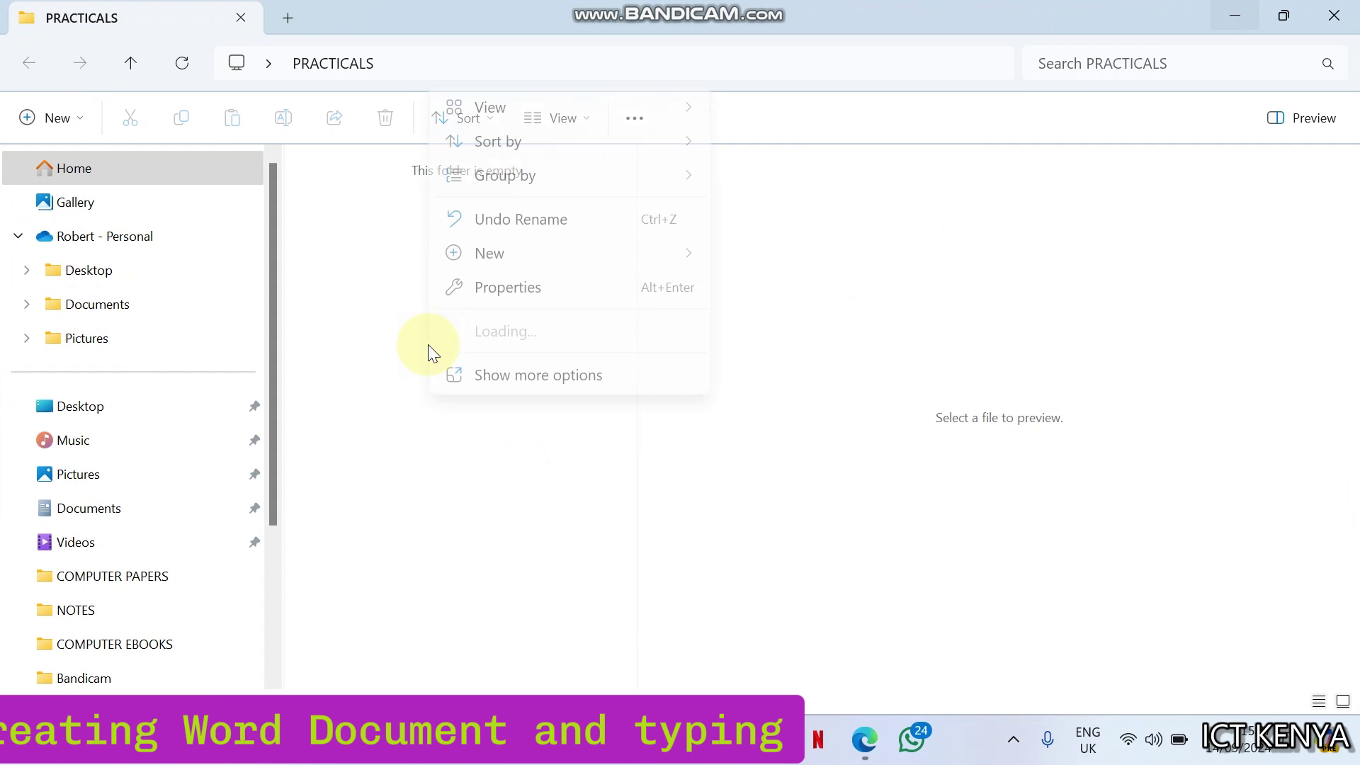
left_click(597, 253)
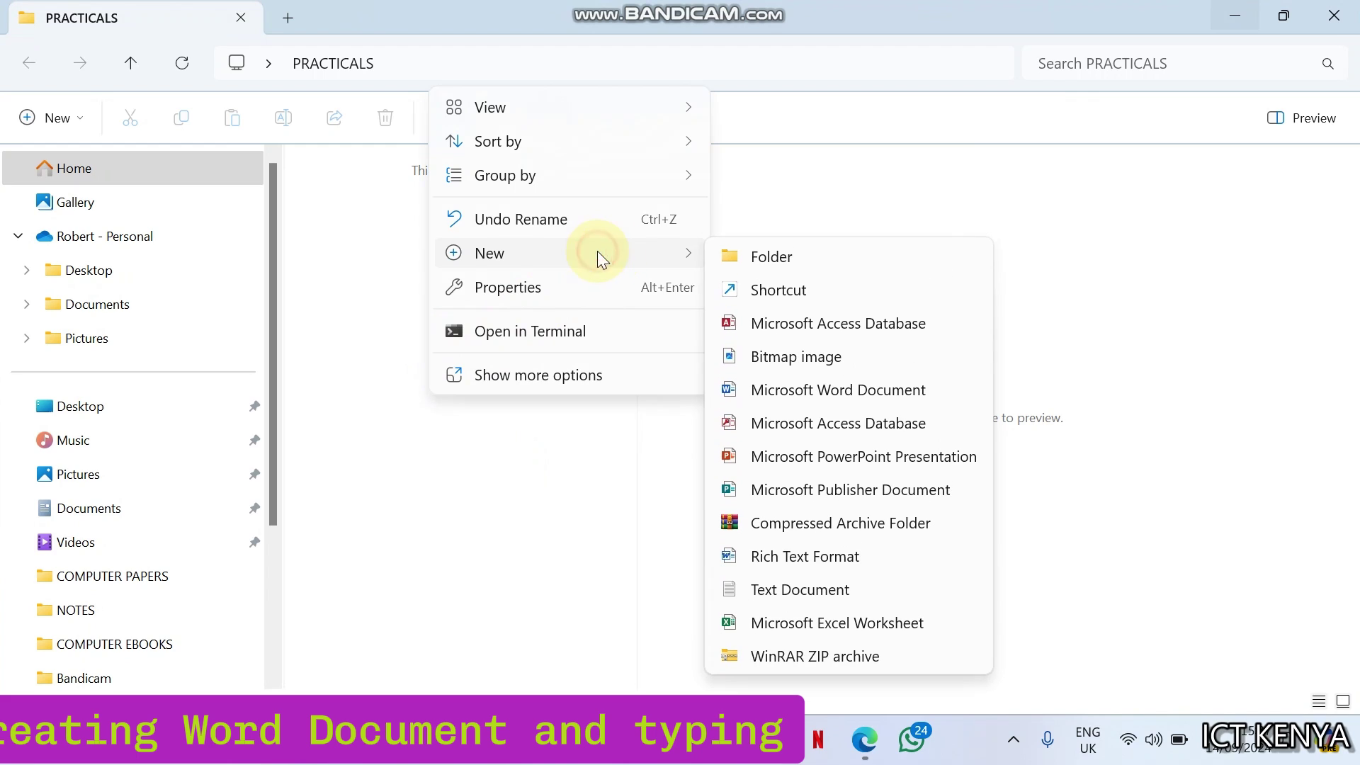
left_click(746, 392)
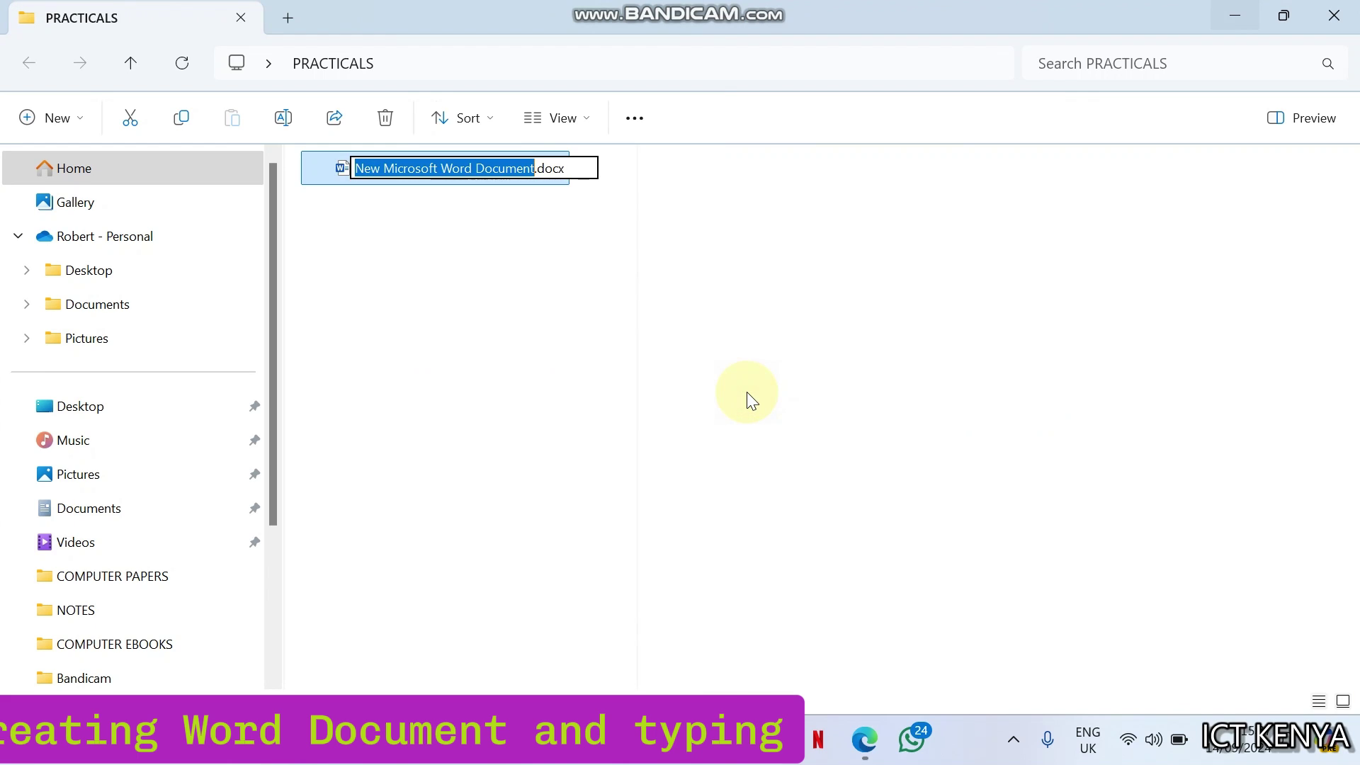
type("First")
key("Return")
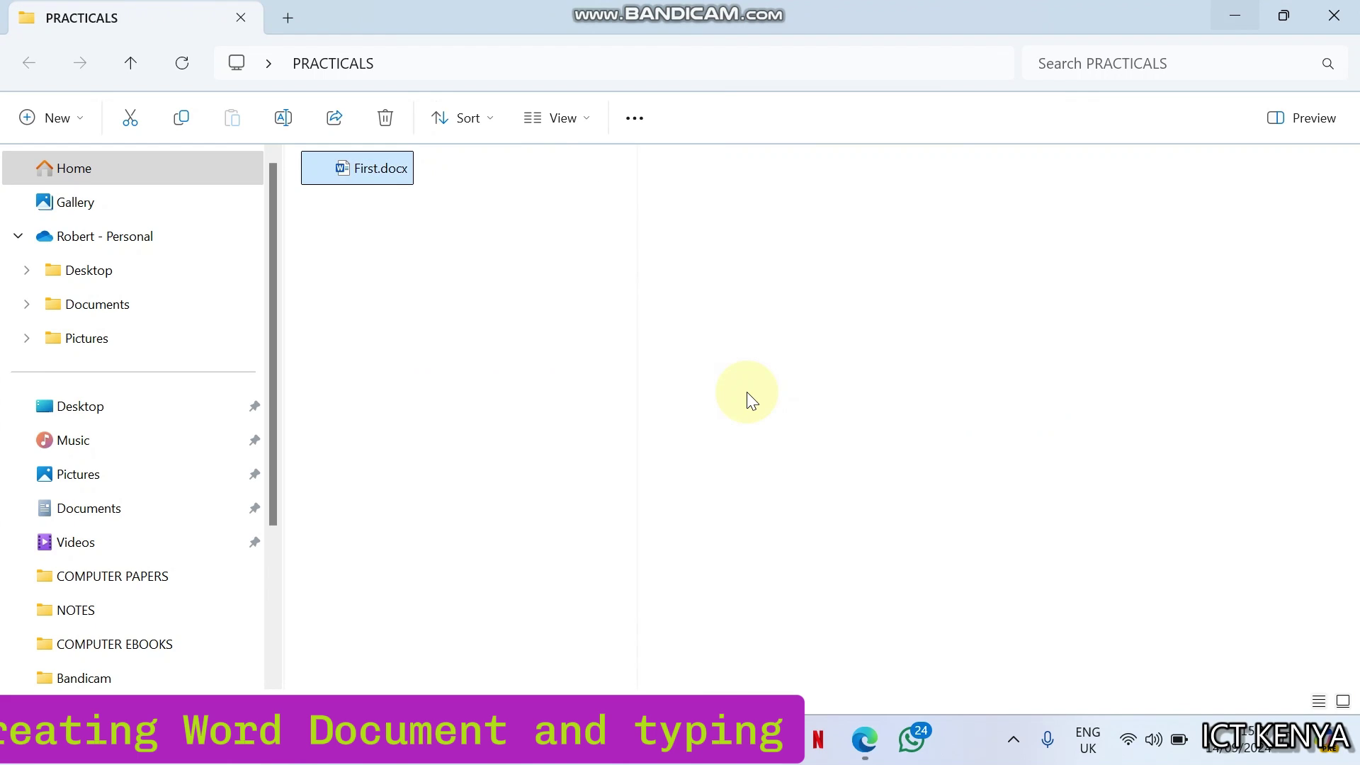
key("Return")
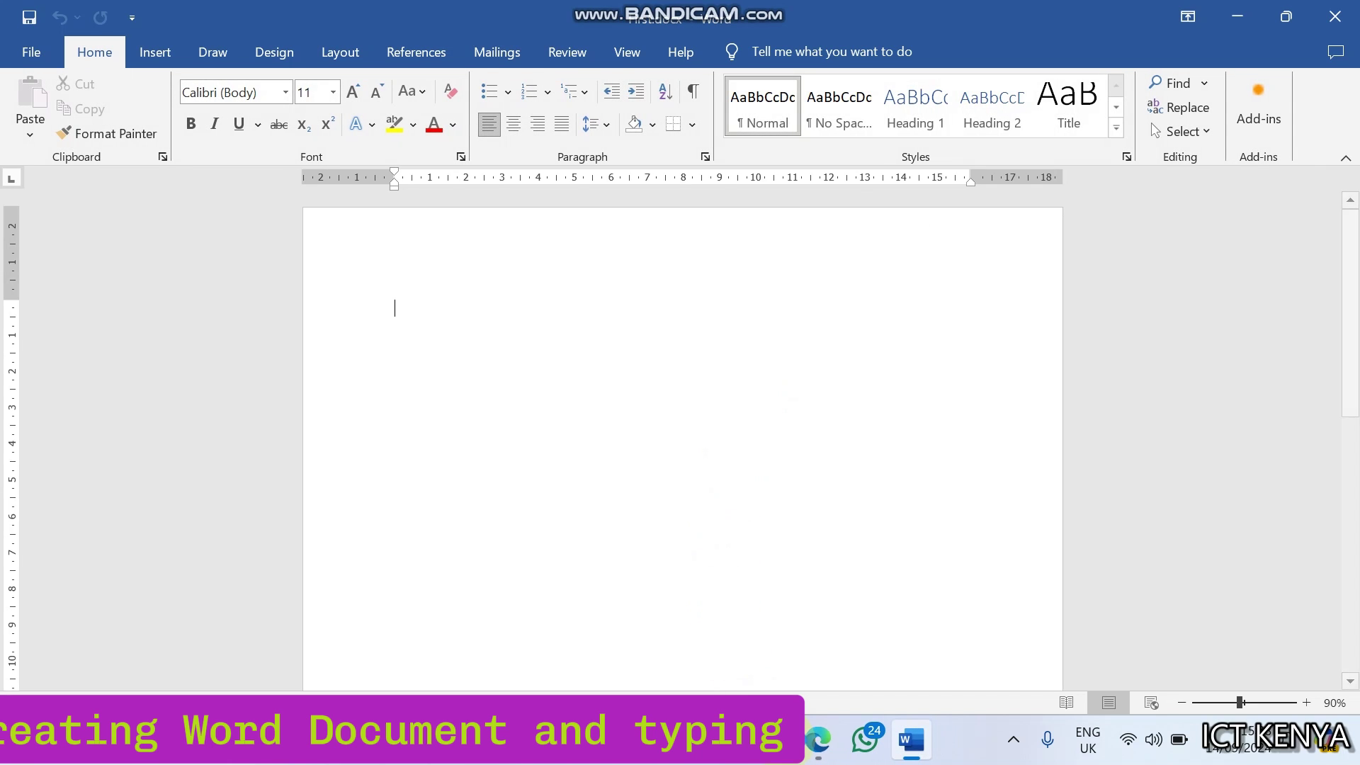
Step: Deselect the document text, return to the exam paper PDF in Edge and activate its red highlighter
key("alt+Tab")
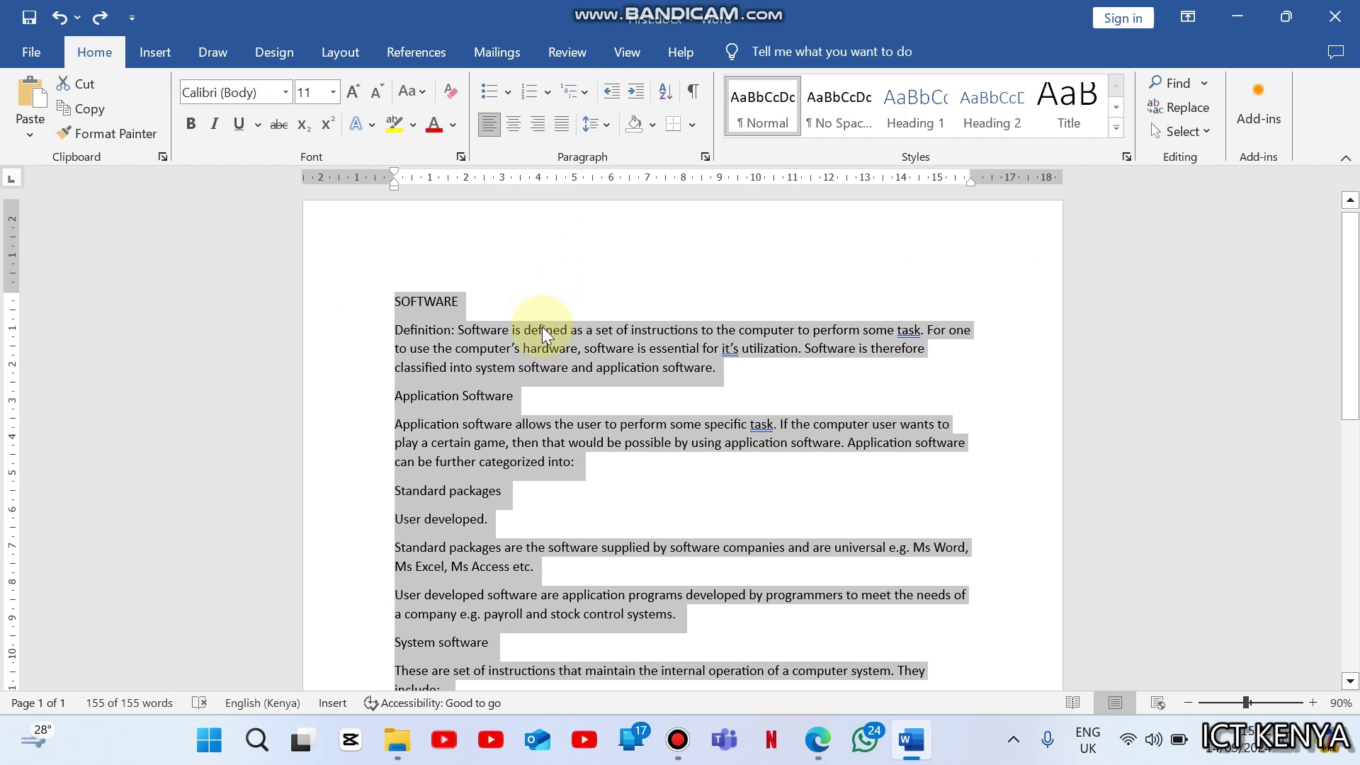
left_click(542, 335)
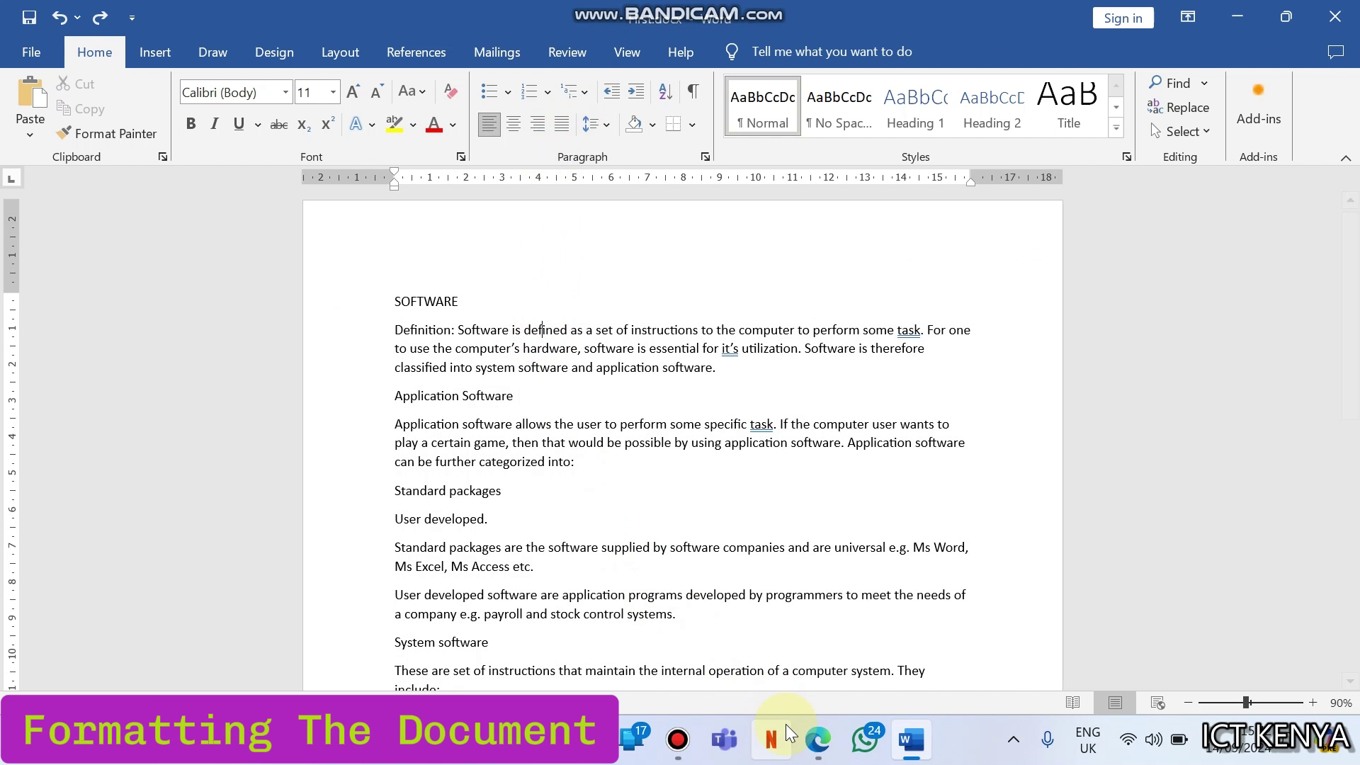
left_click(815, 741)
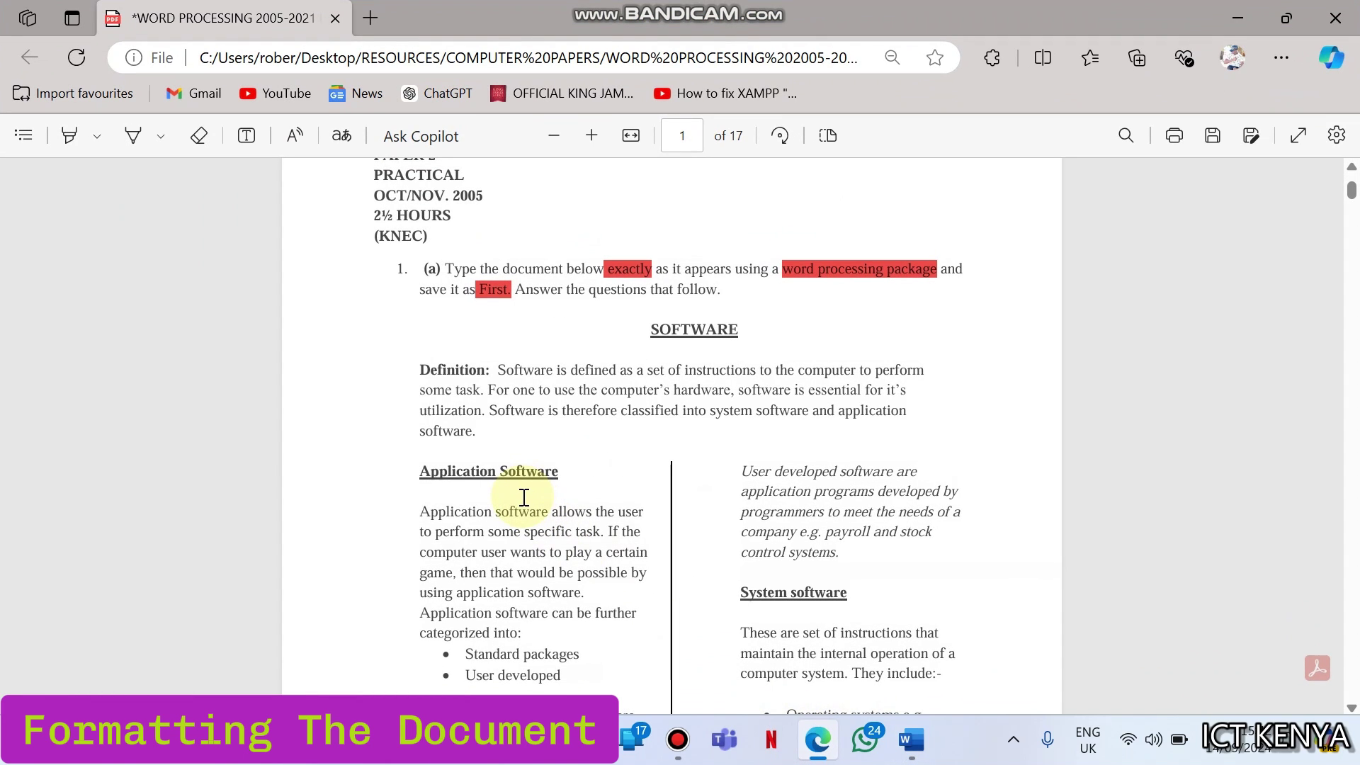
left_click(66, 136)
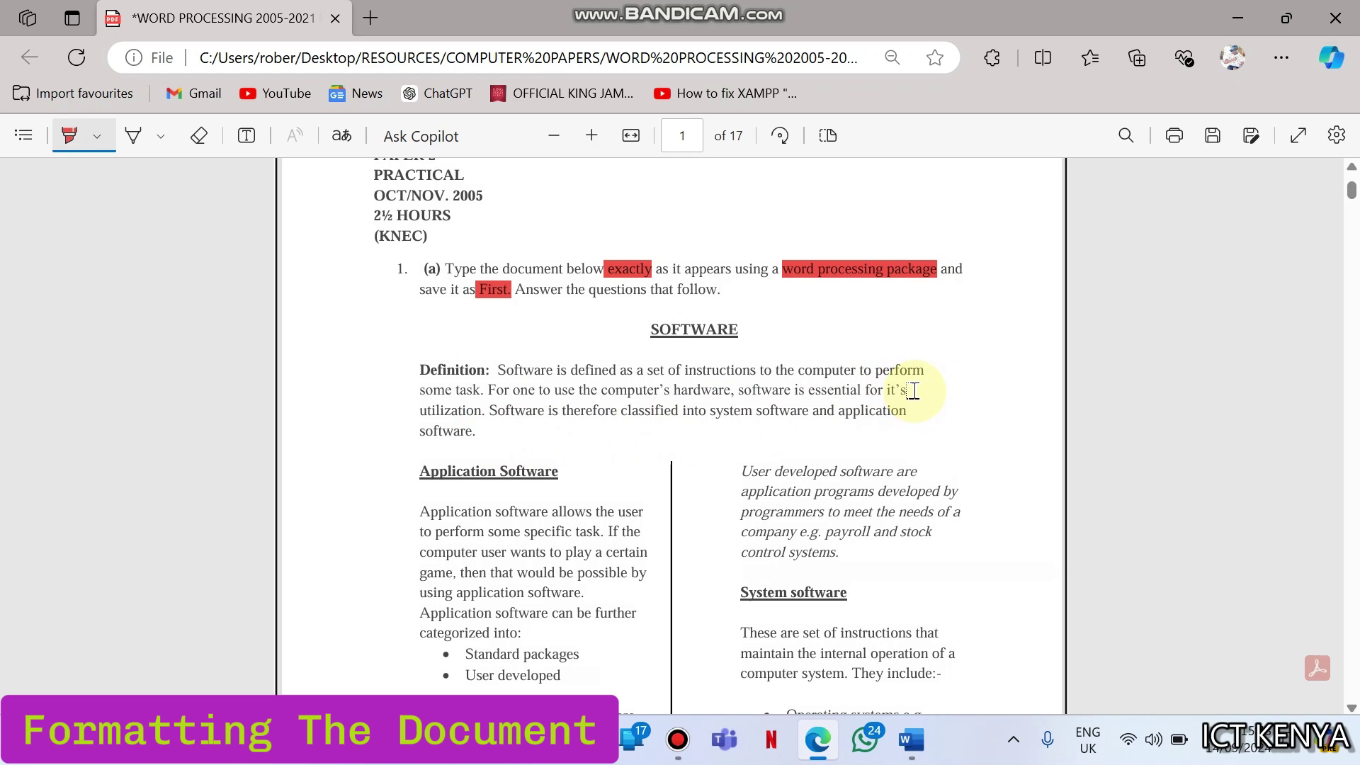
Step: Switch to the Word document and set the font size of all its text to 13
left_click(910, 741)
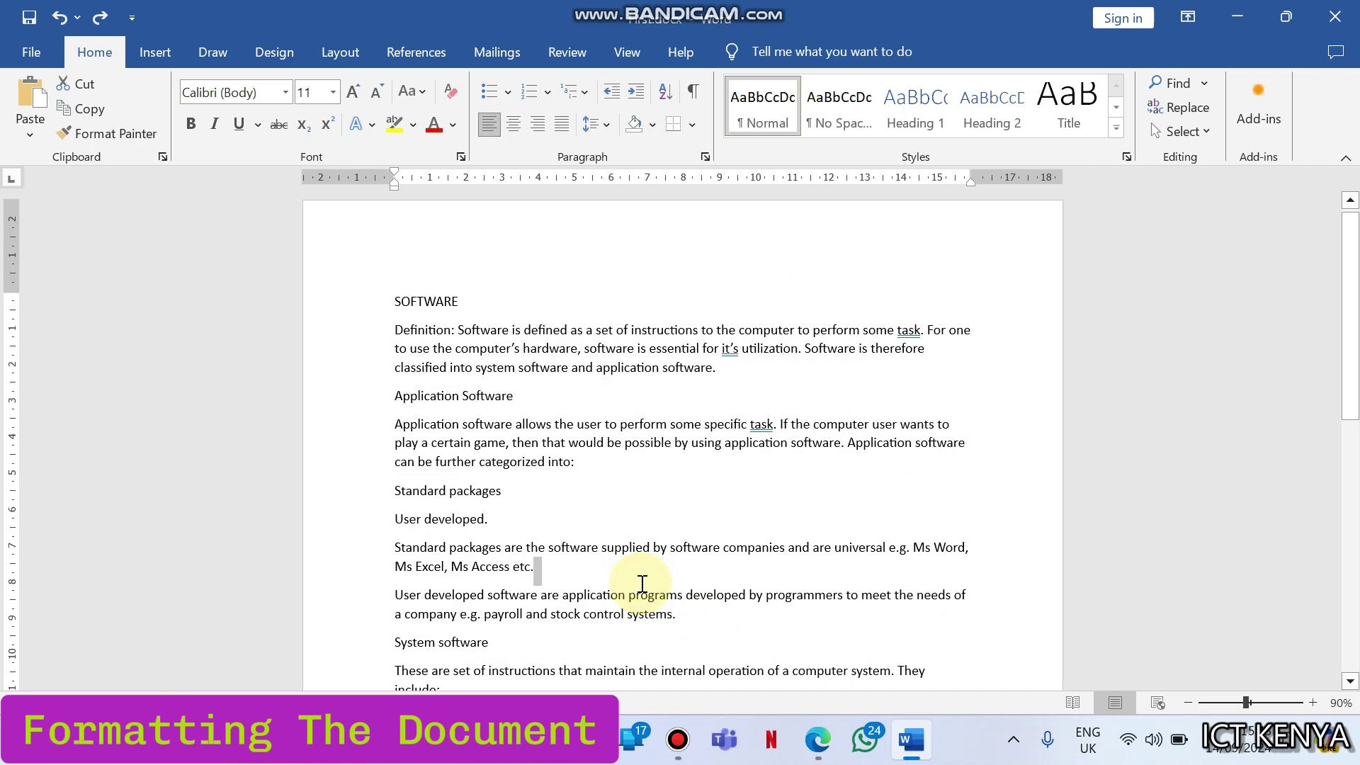
key("ctrl+a")
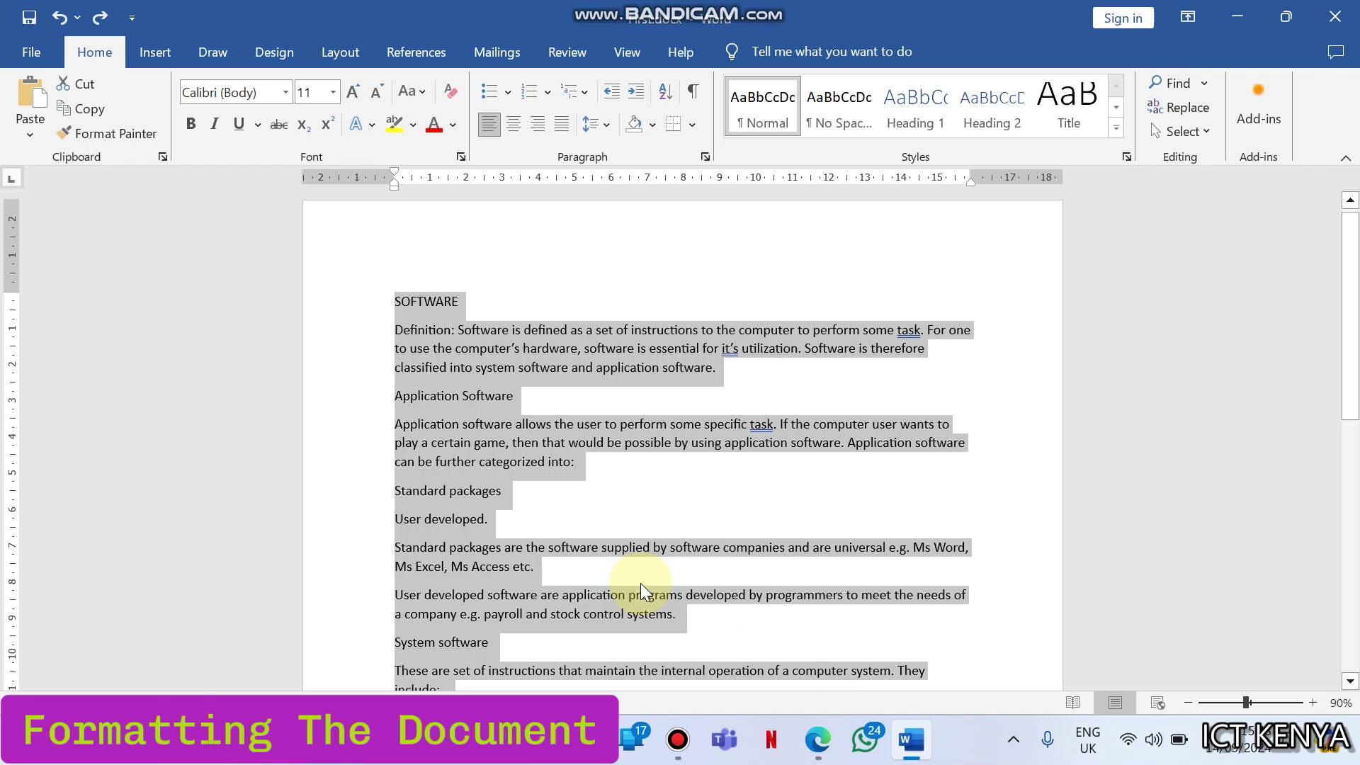
left_click(356, 97)
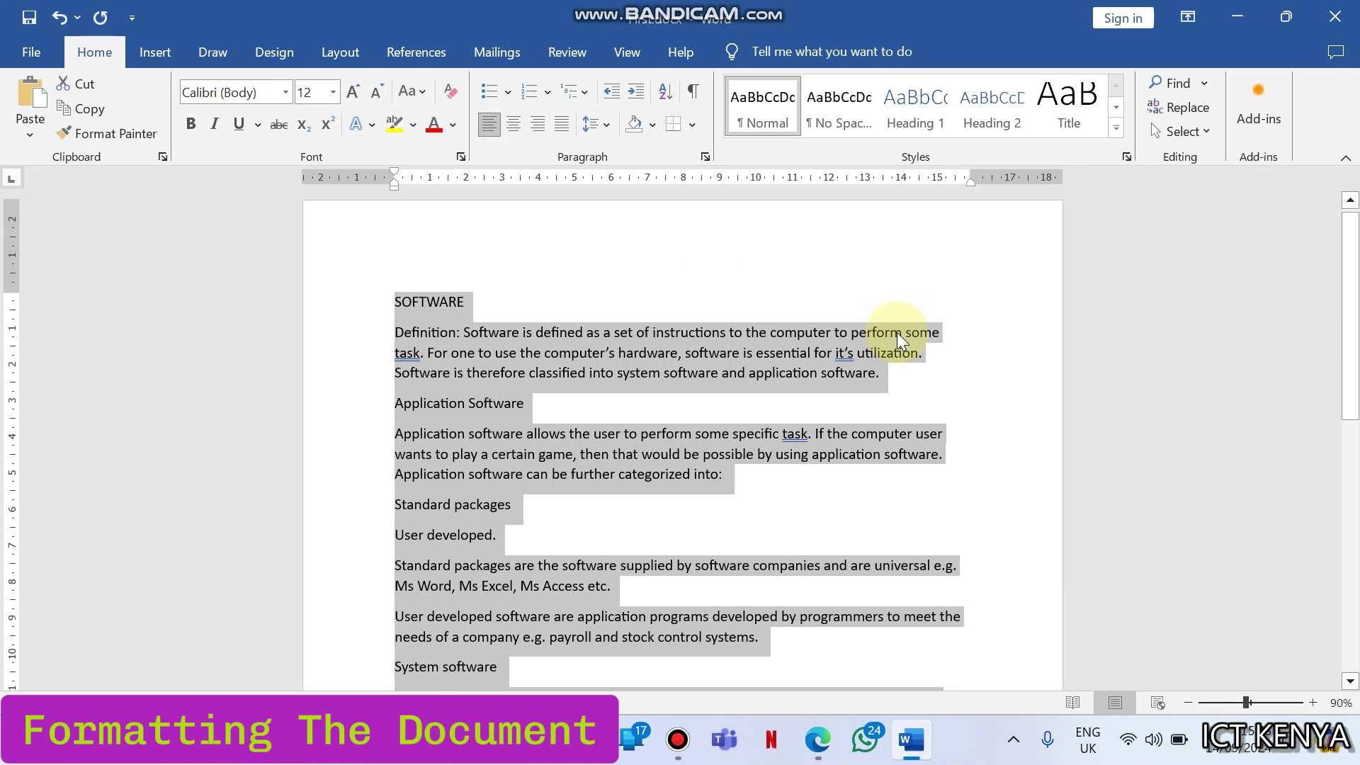
left_click(354, 94)
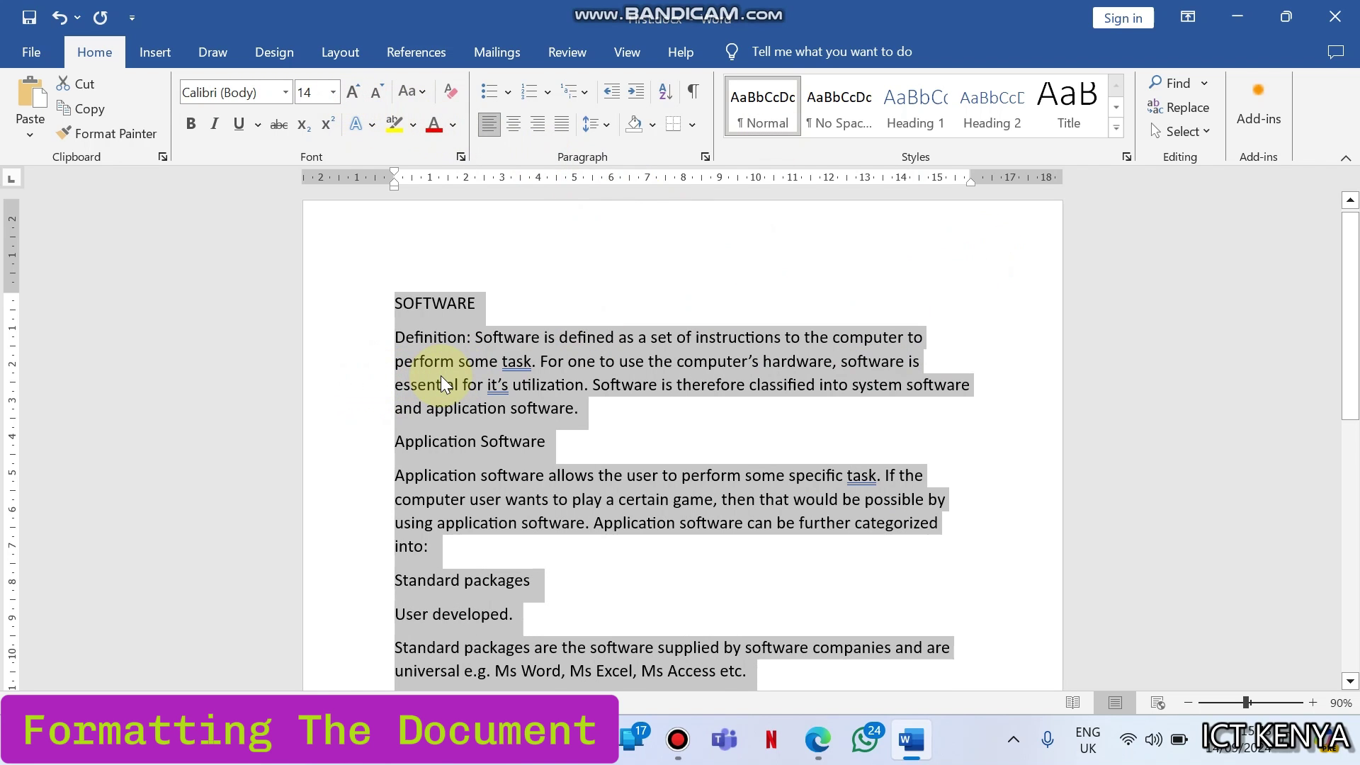
left_click(301, 96)
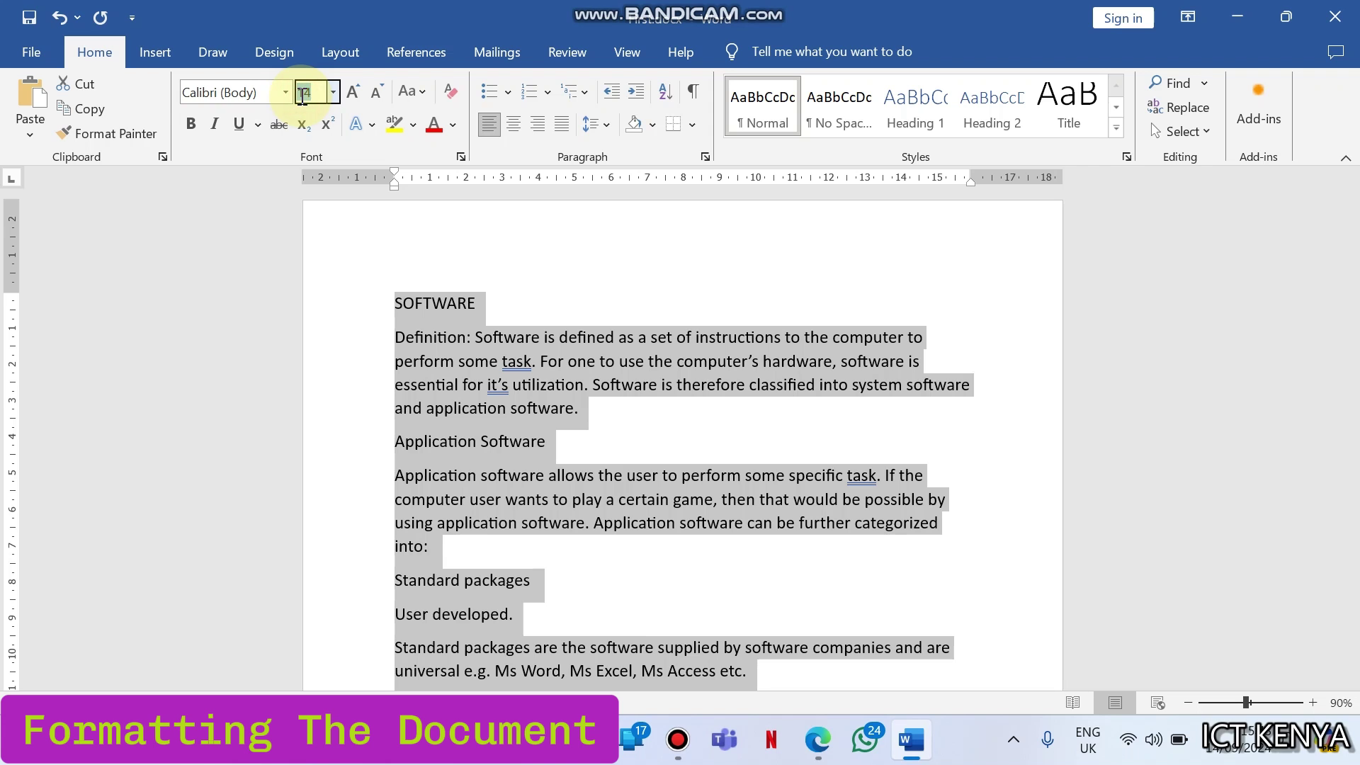
key("Return")
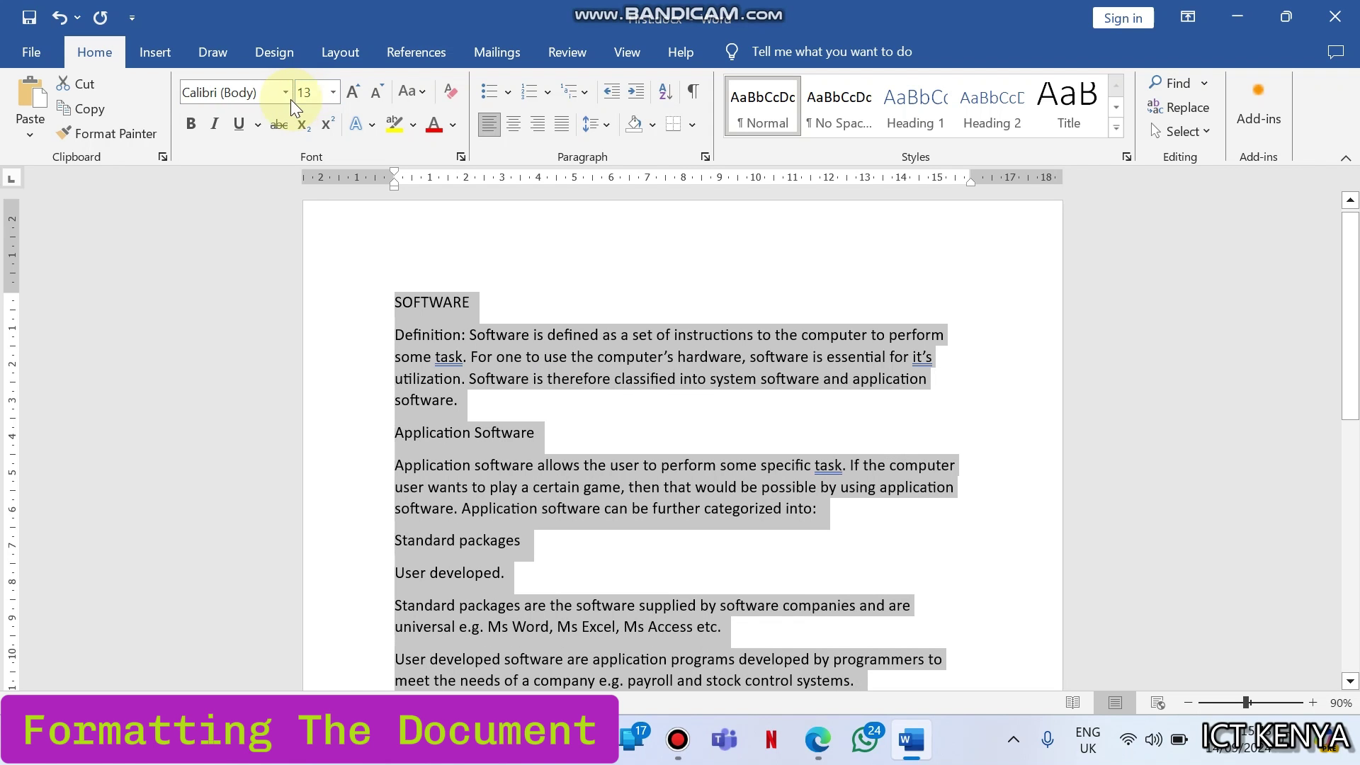
left_click(766, 374)
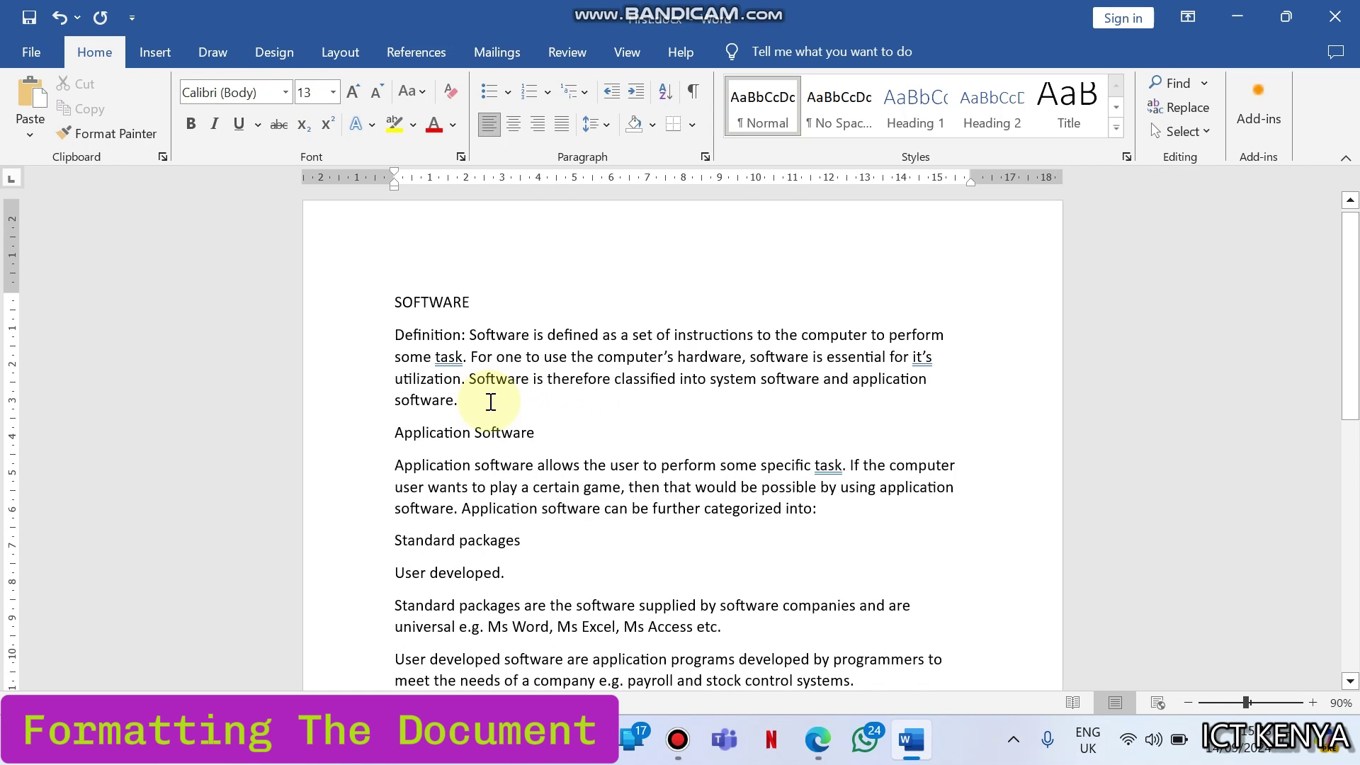
Step: Highlight the SOFTWARE heading in the exam PDF in Edge, and make the same heading in Word centred, bold and underlined
left_click(806, 743)
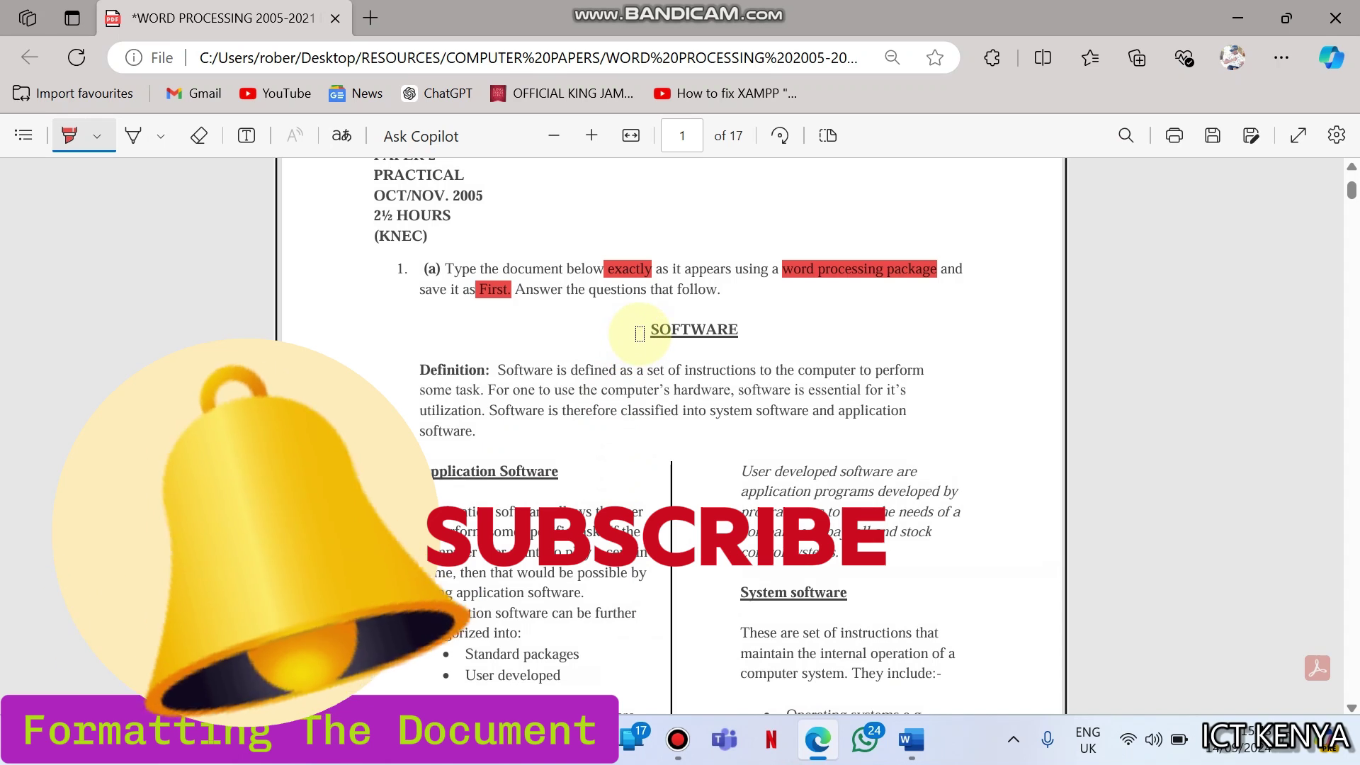
left_click_drag(639, 333, 743, 330)
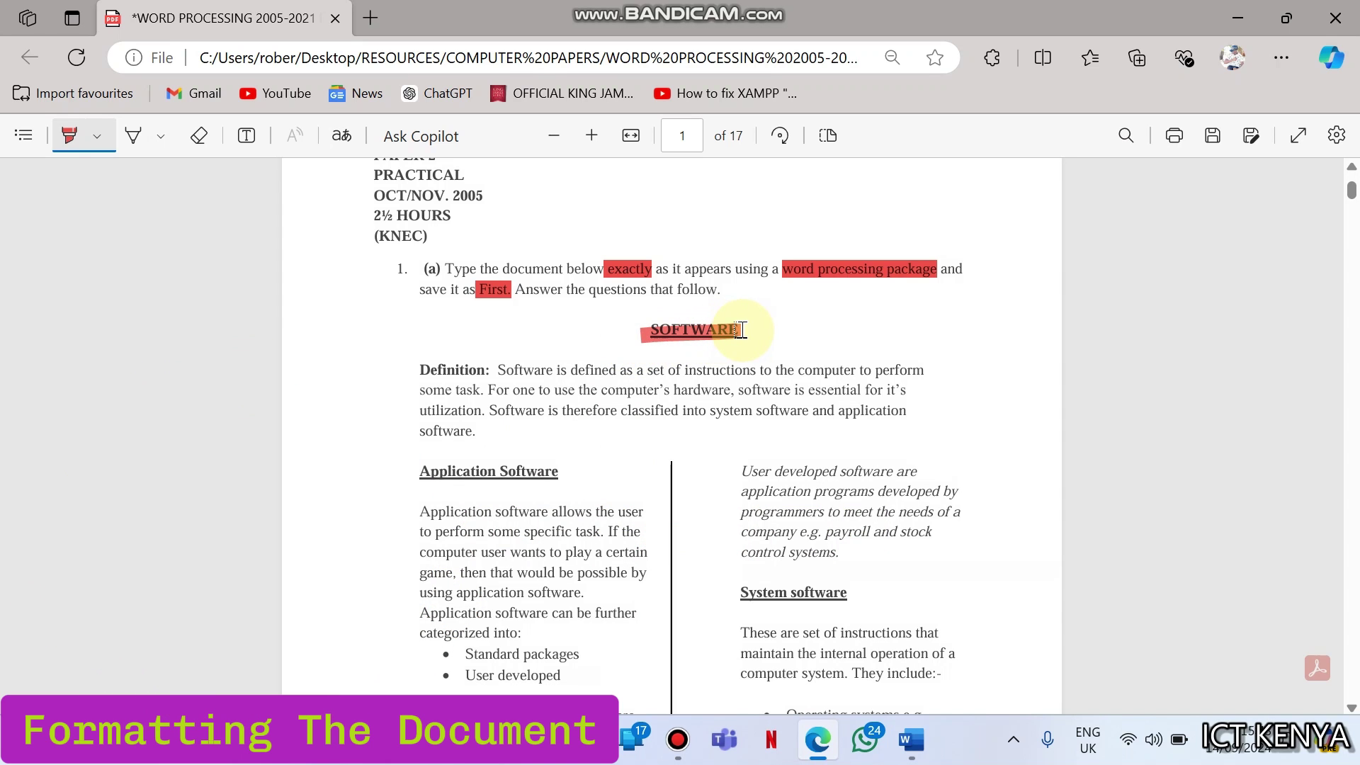
left_click(913, 758)
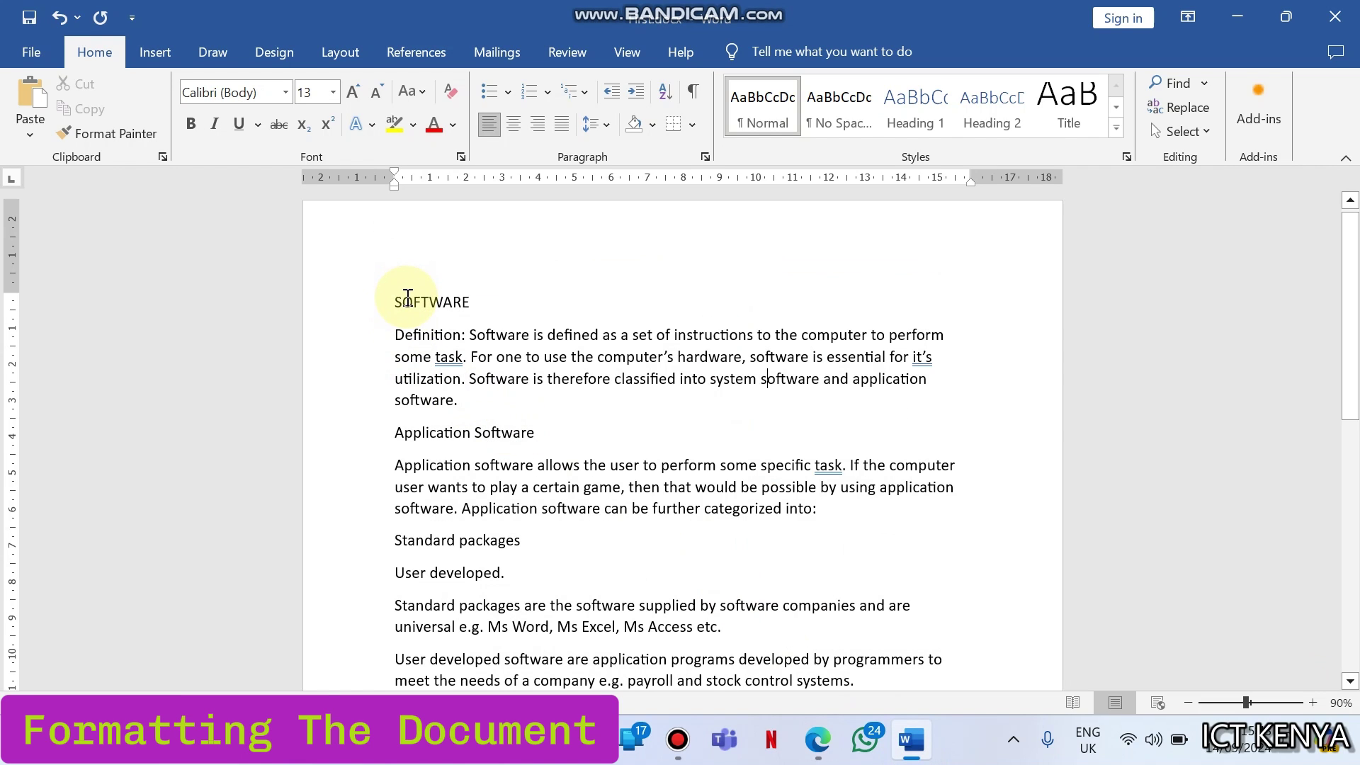
triple_click(407, 297)
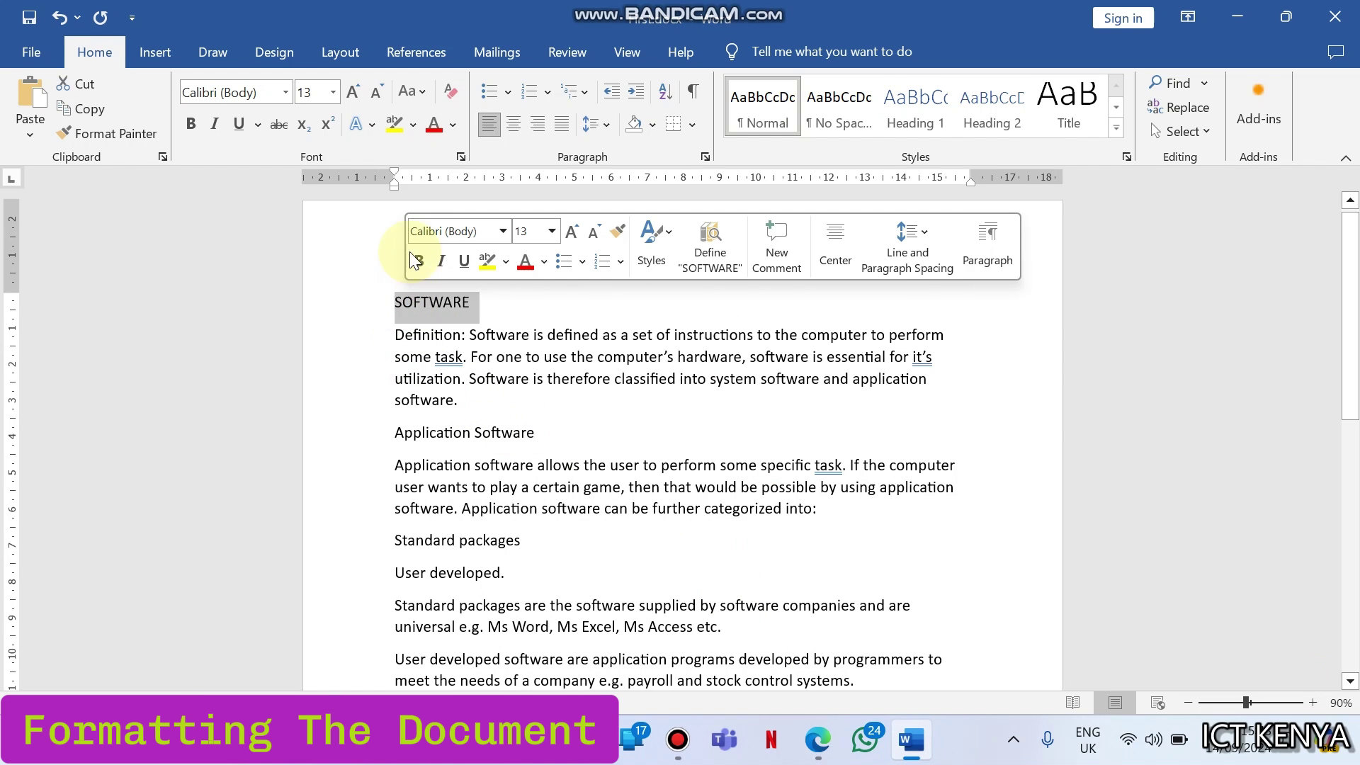
left_click(513, 128)
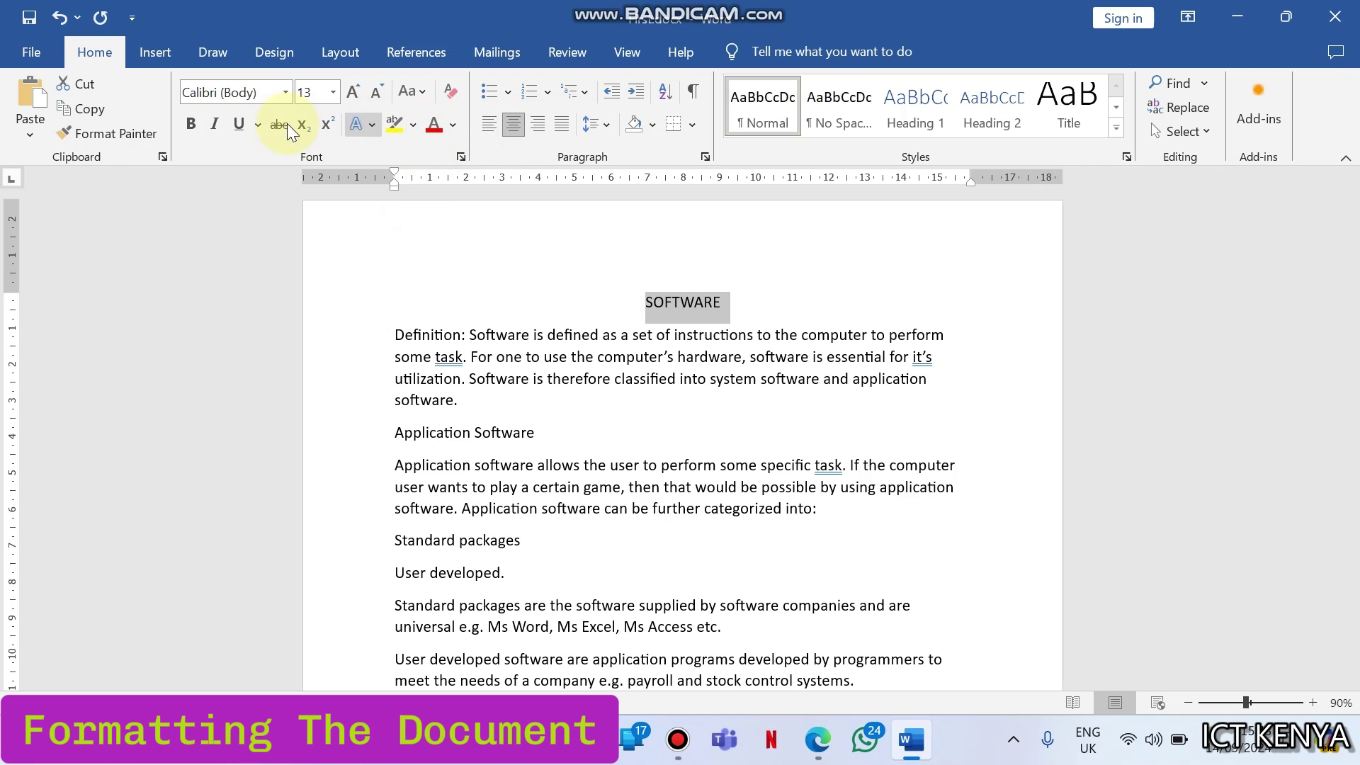
left_click(191, 127)
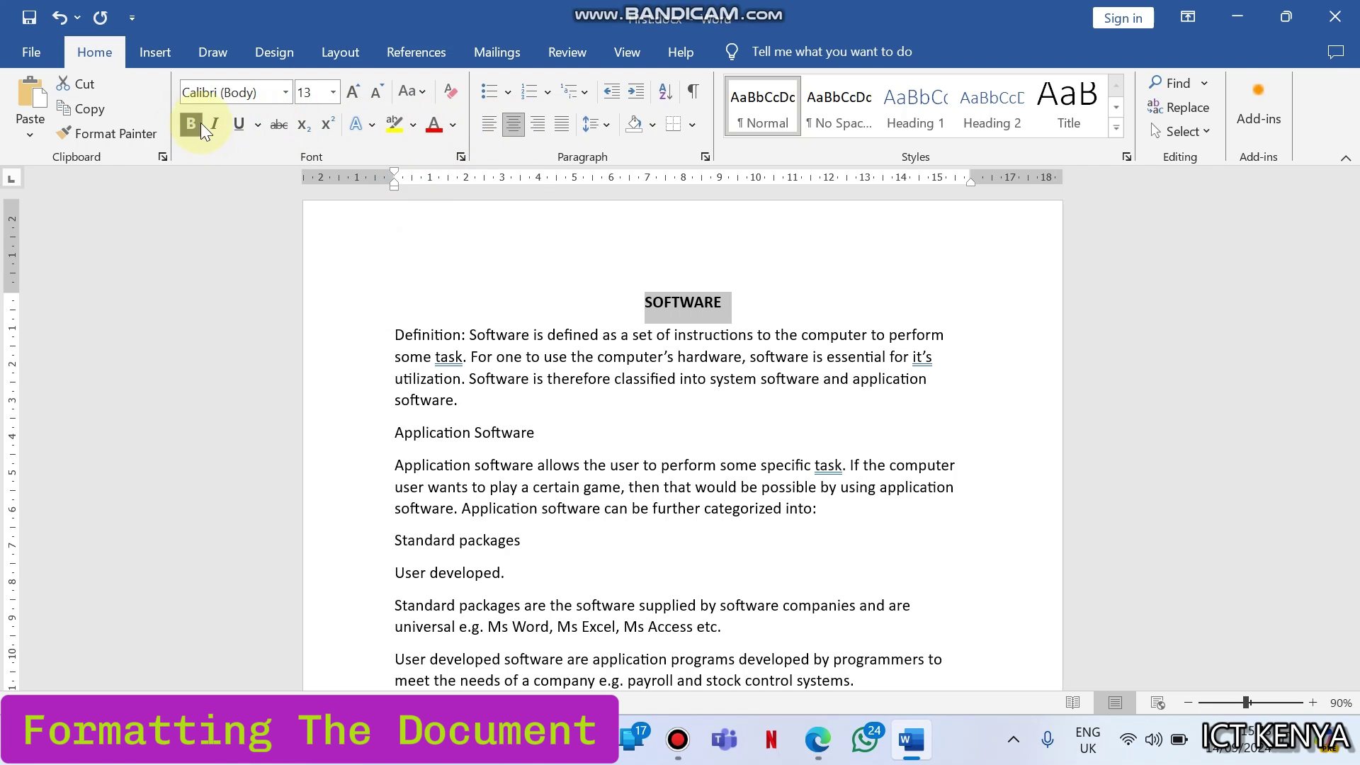
left_click(236, 132)
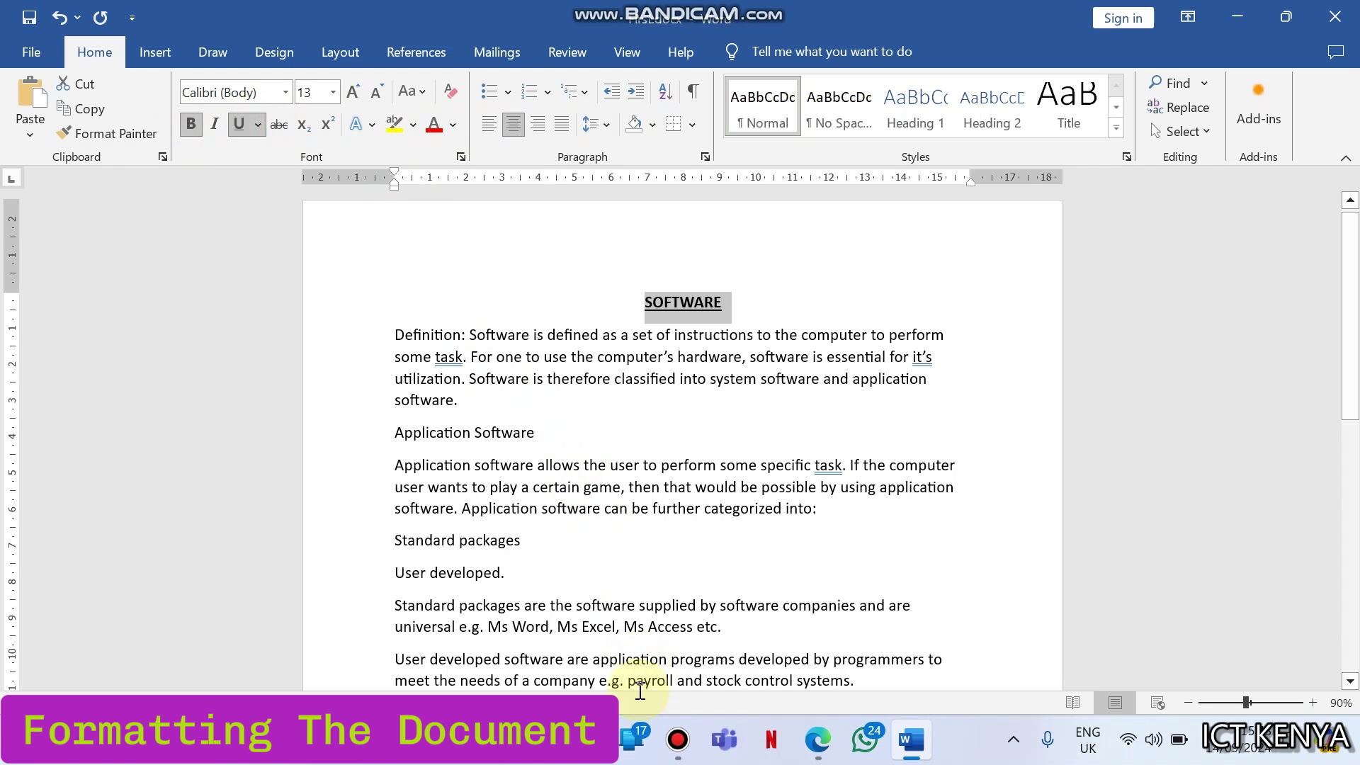
Step: Highlight the word "Definition:" in the exam PDF in Edge, and make the same word bold in the Word document
left_click(805, 750)
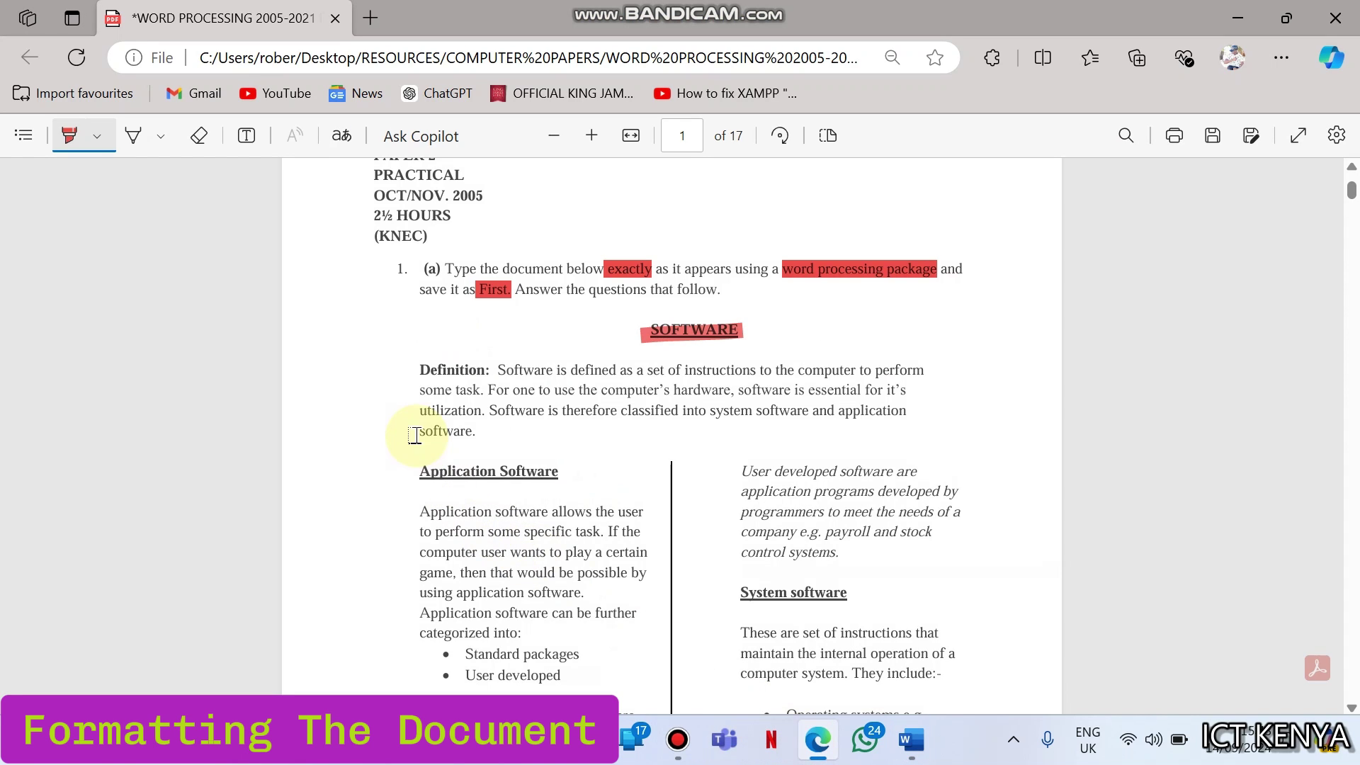
left_click_drag(419, 368, 488, 369)
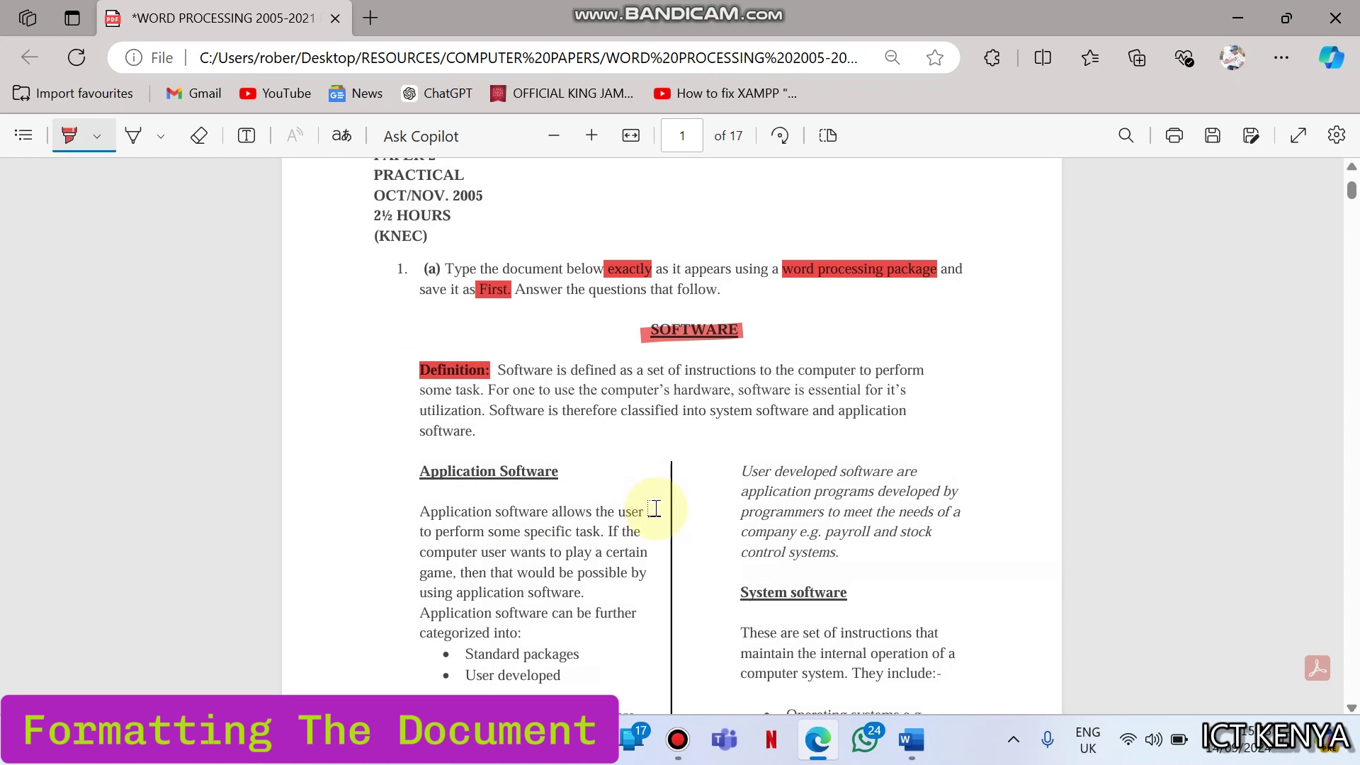
left_click(907, 753)
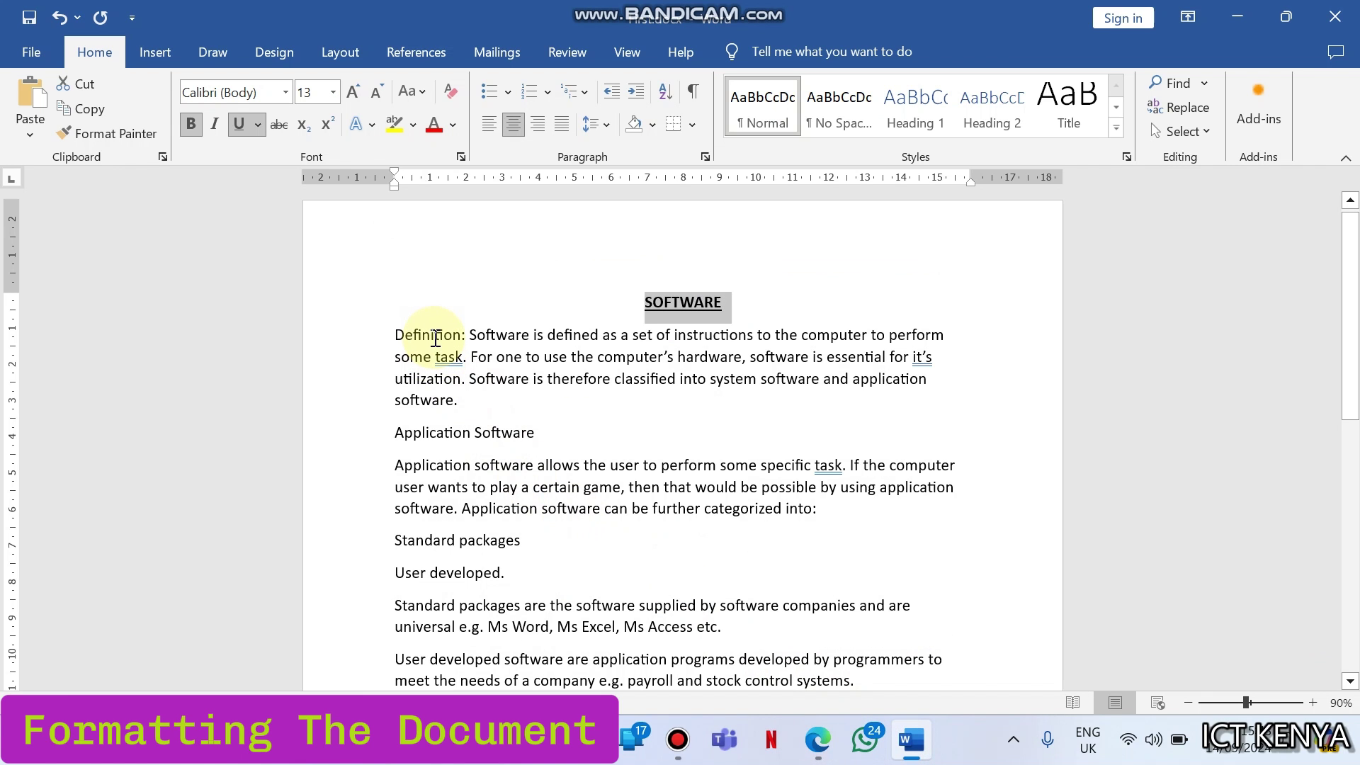
double_click(435, 338)
left_click(465, 336)
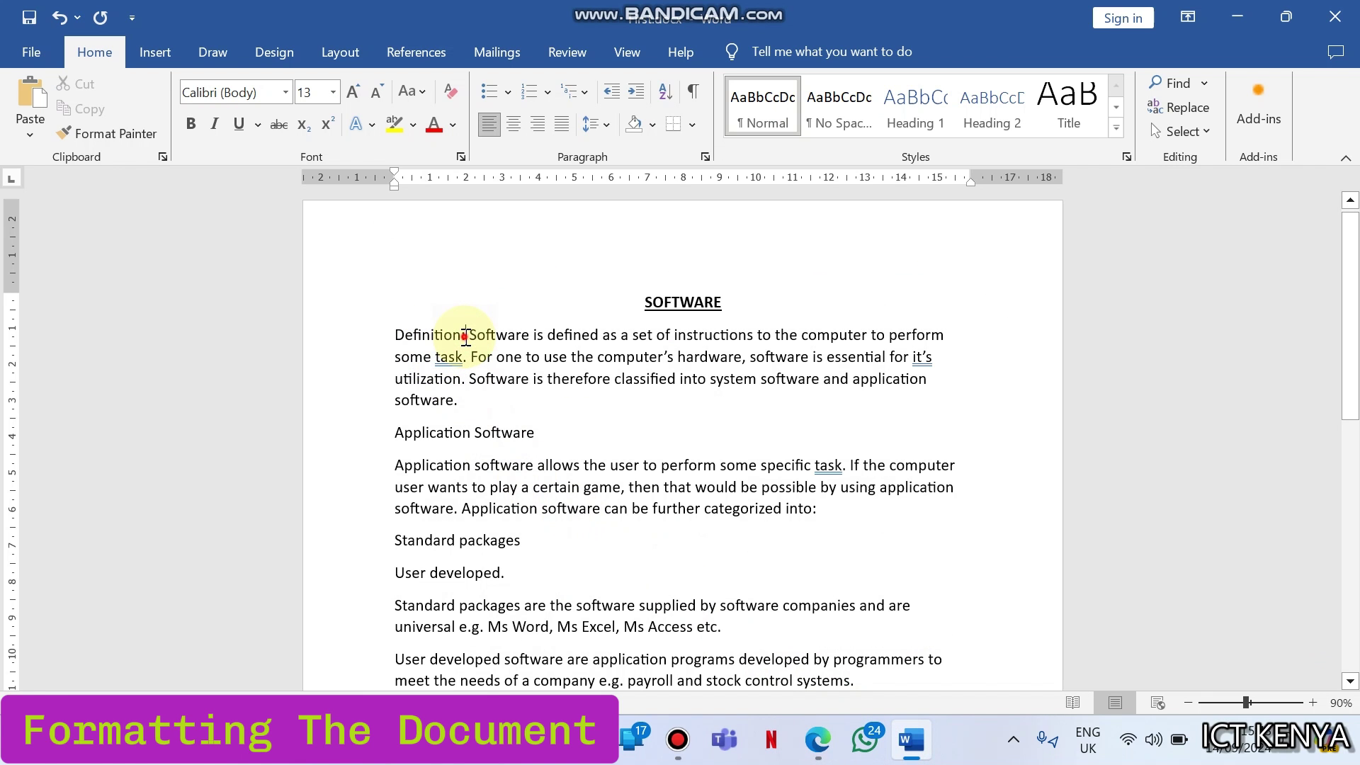
left_click_drag(465, 337, 437, 336)
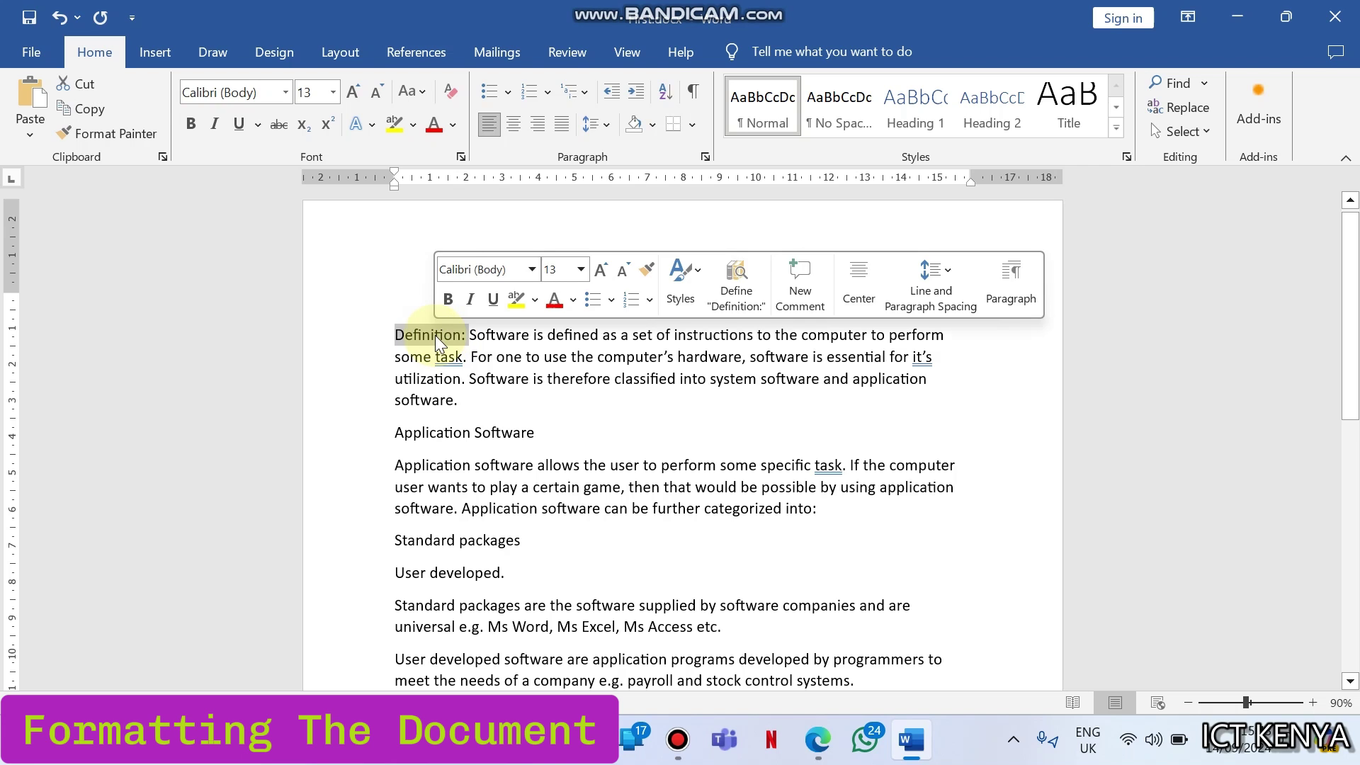
left_click(448, 299)
Step: Check the Application Software heading in the exam PDF in Edge, and make that heading bold and underlined in Word
left_click(818, 740)
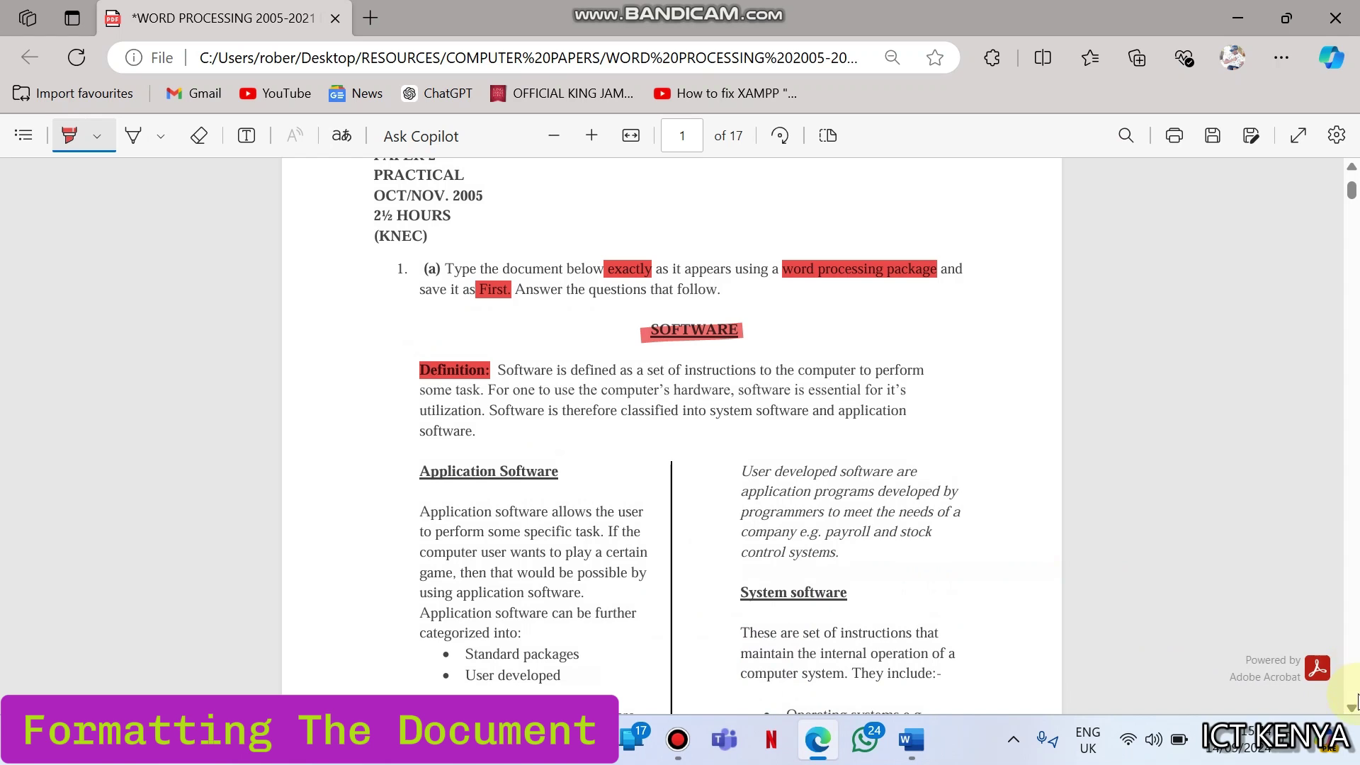
scroll(1355, 714, "down", 3)
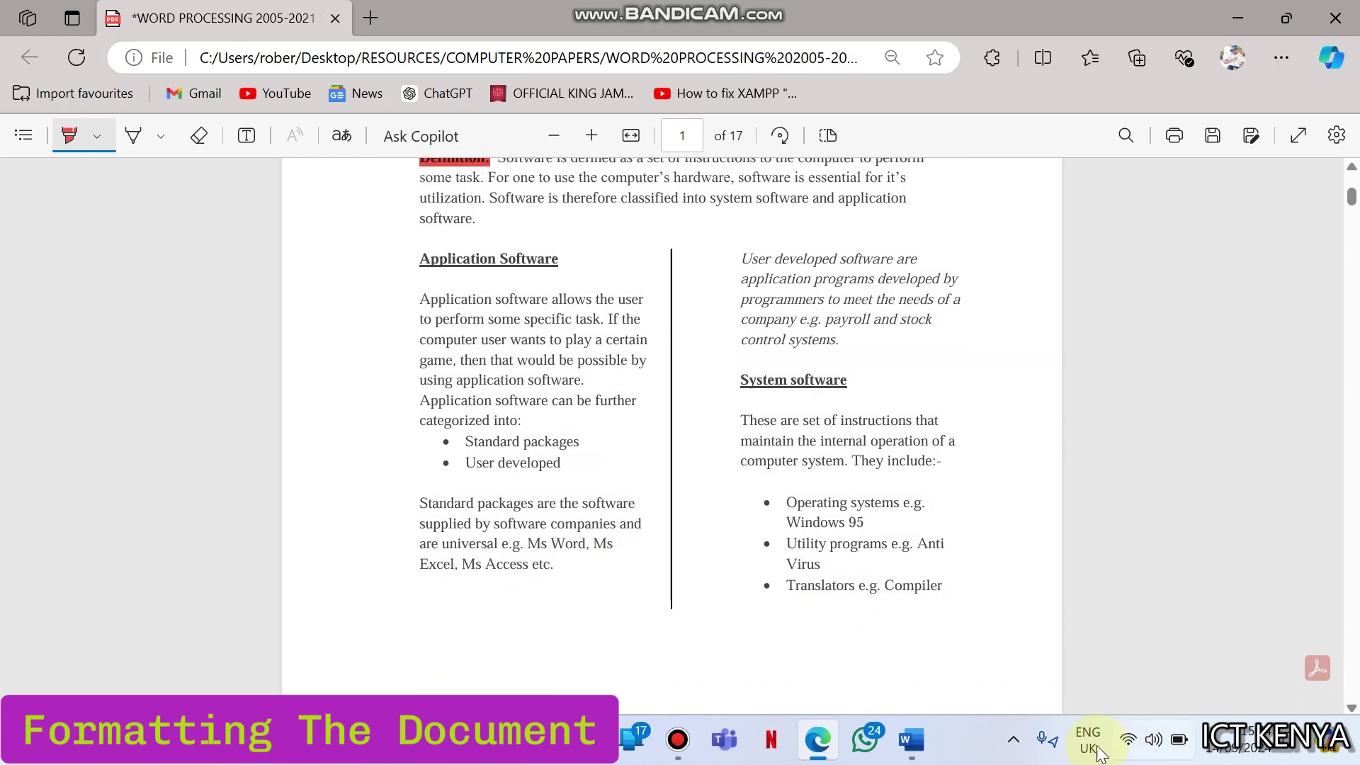
left_click(921, 745)
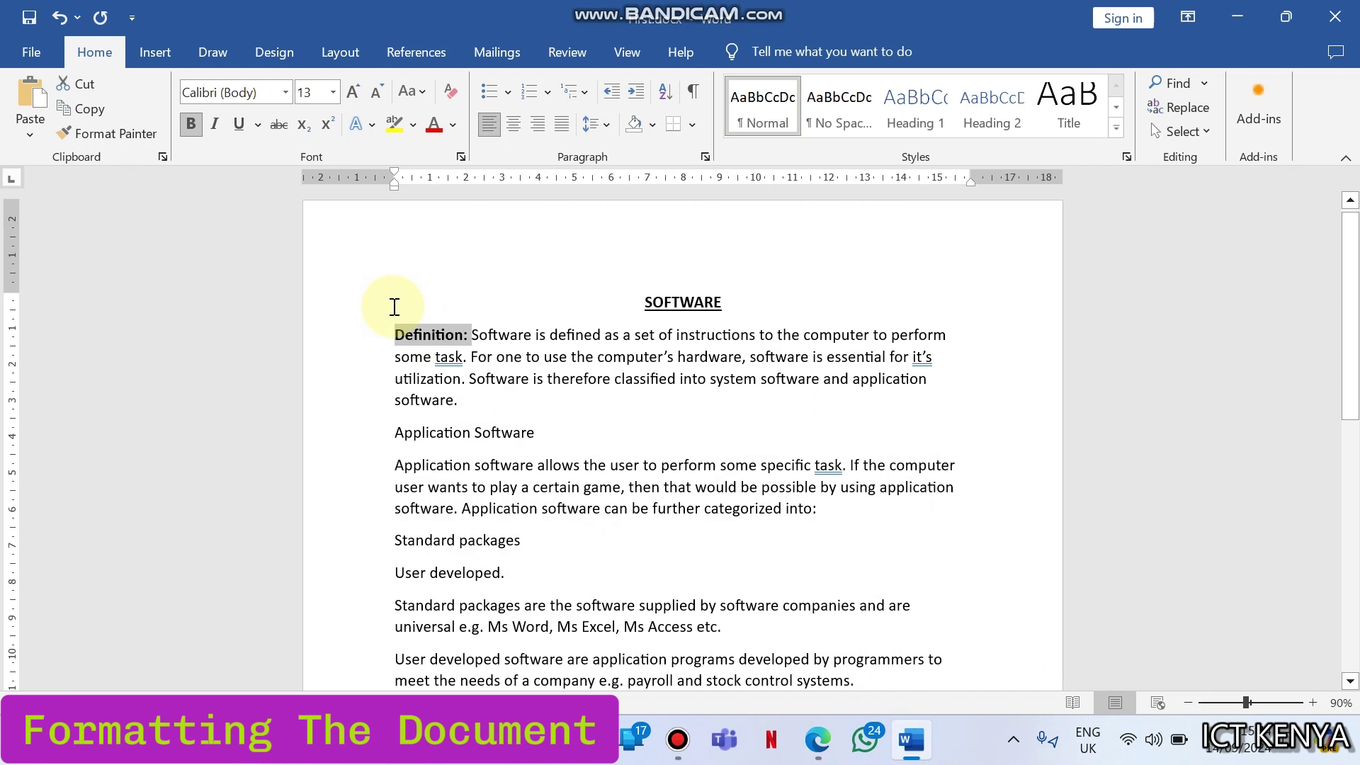
left_click_drag(391, 436, 538, 434)
left_click(541, 407)
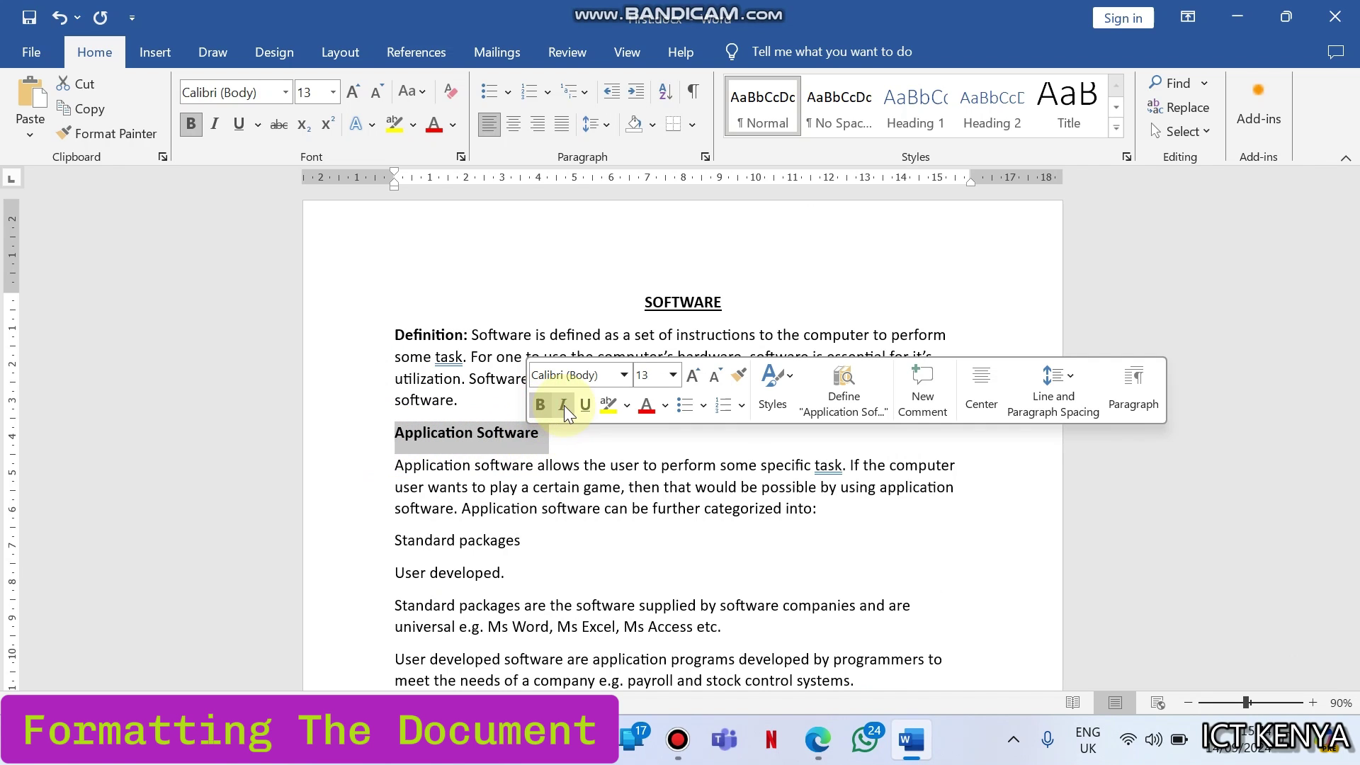
left_click(586, 406)
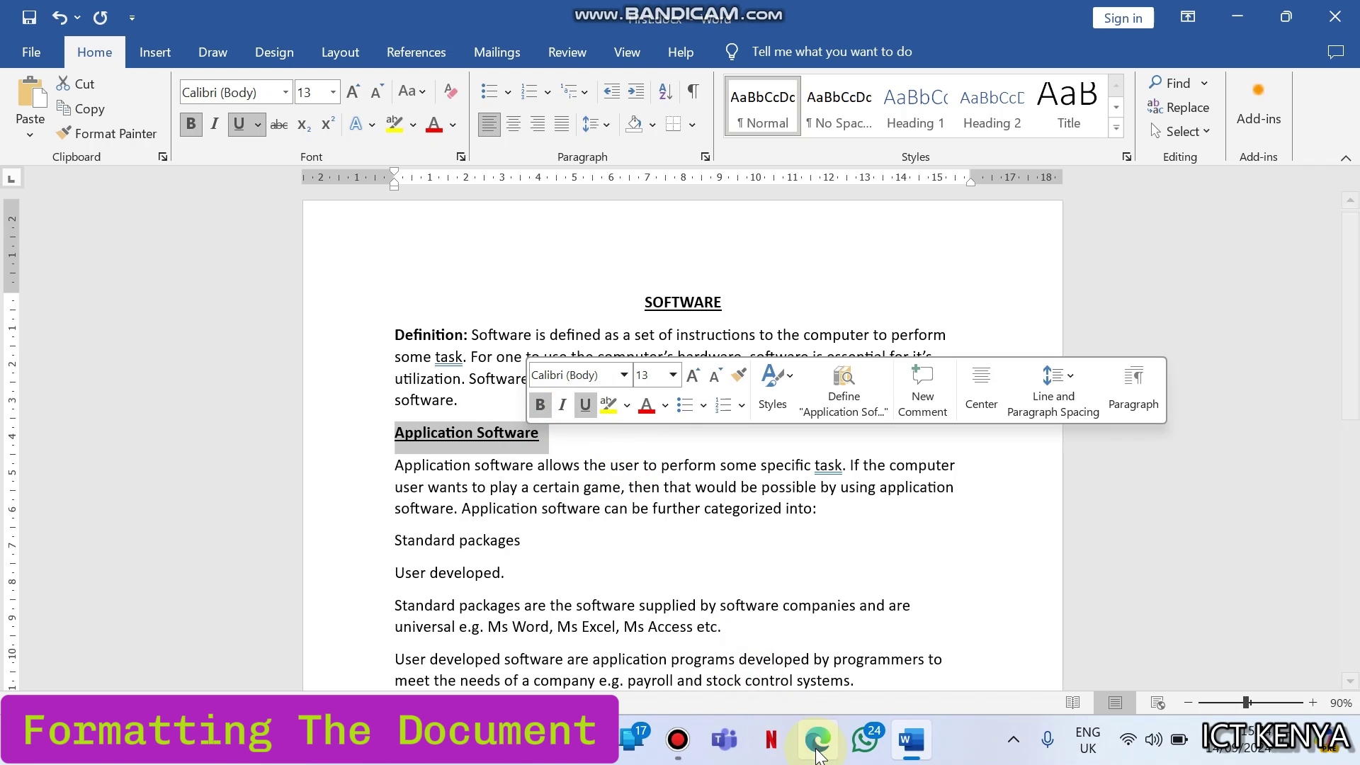
Step: Compare with the exam PDF in Edge, and give the Standard packages and User developed lines in Word solid round bullets
left_click(818, 741)
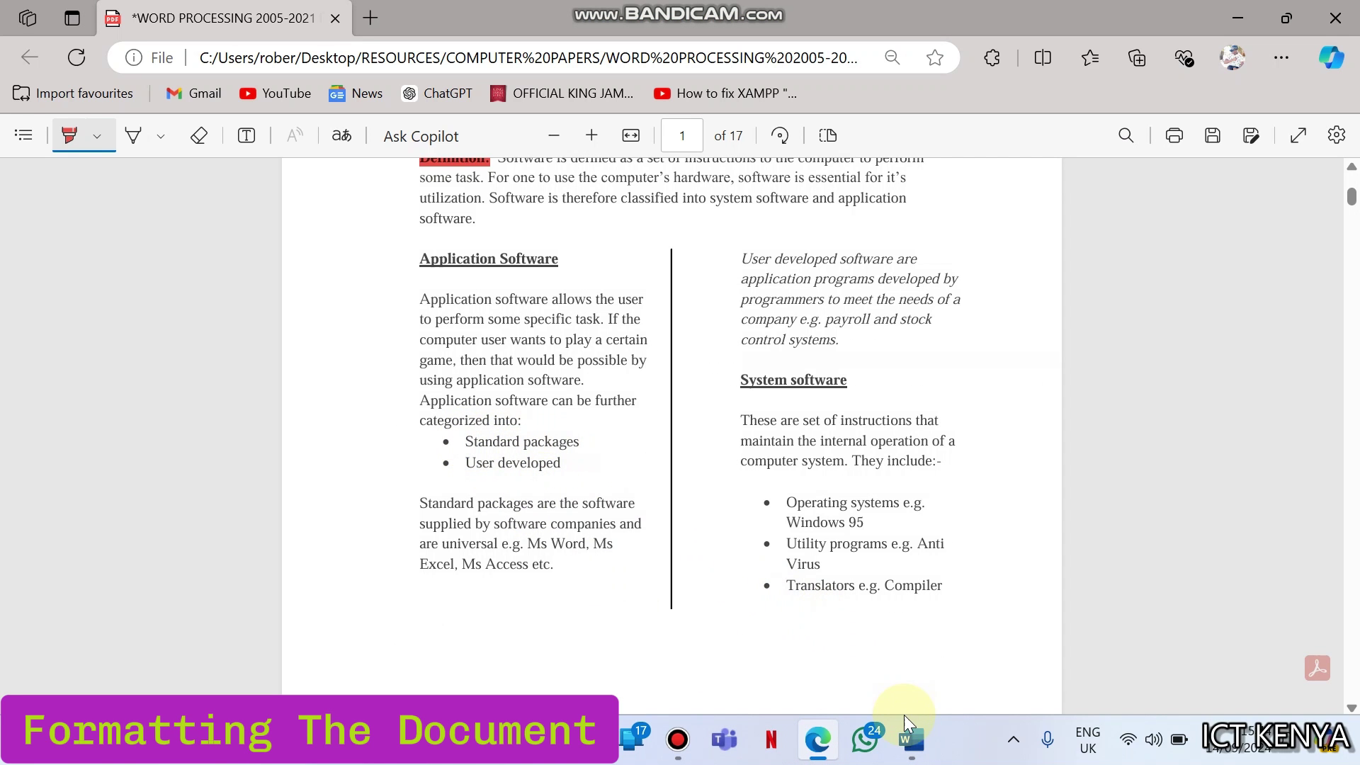
left_click(912, 744)
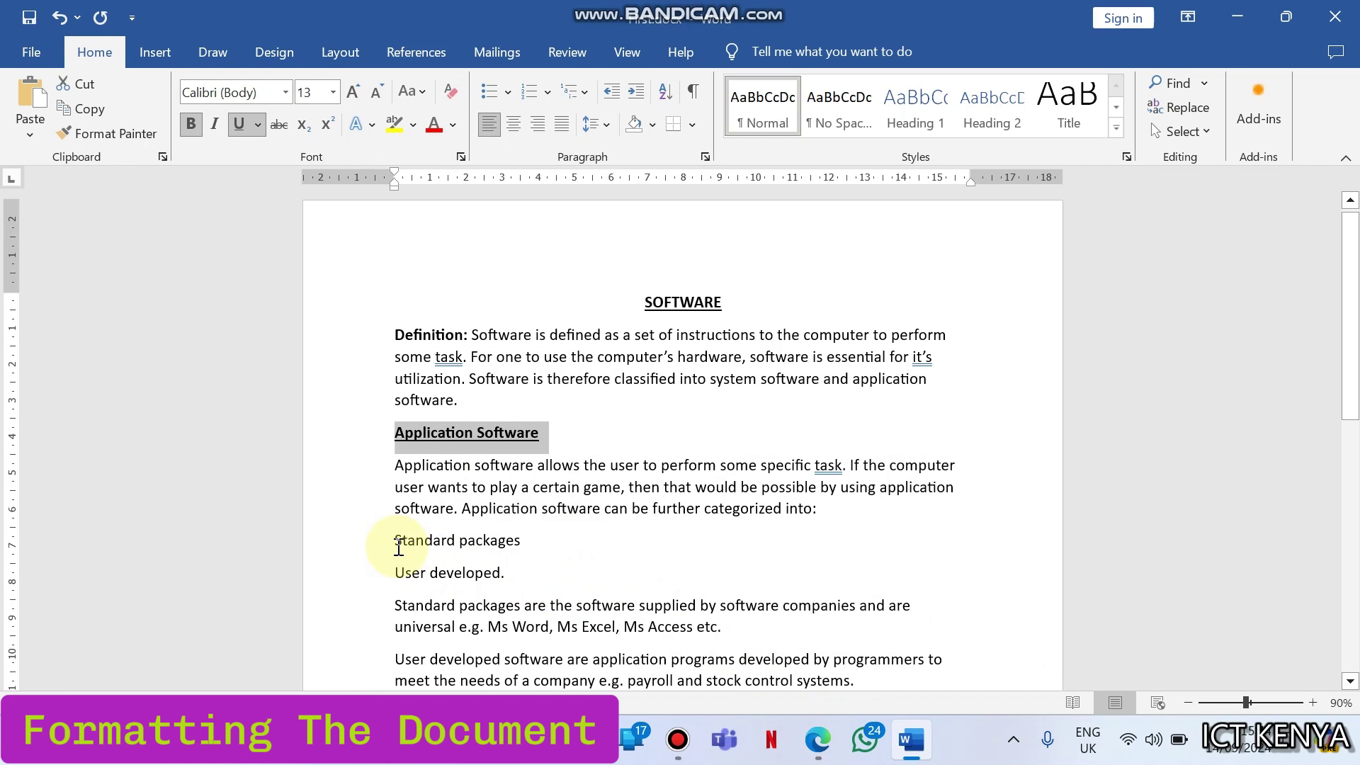
left_click_drag(396, 540, 501, 573)
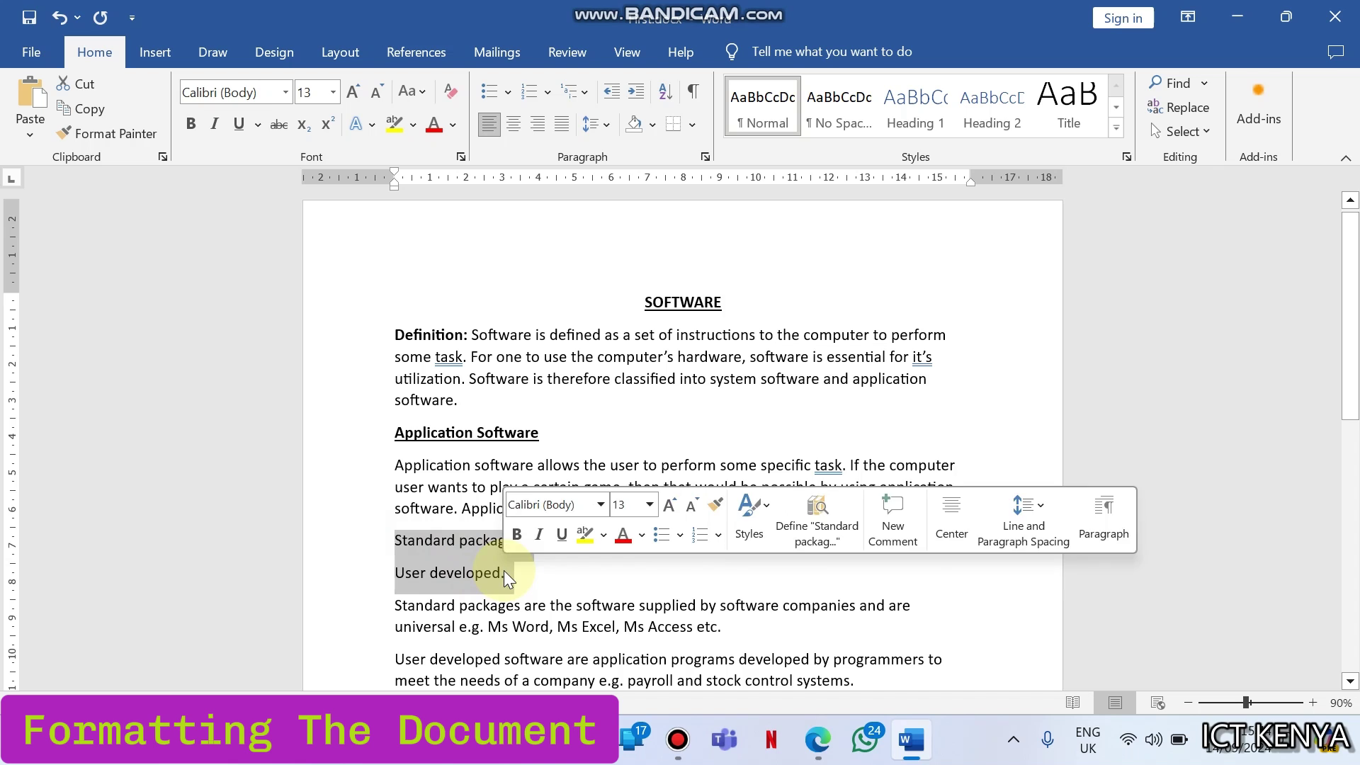
left_click(510, 91)
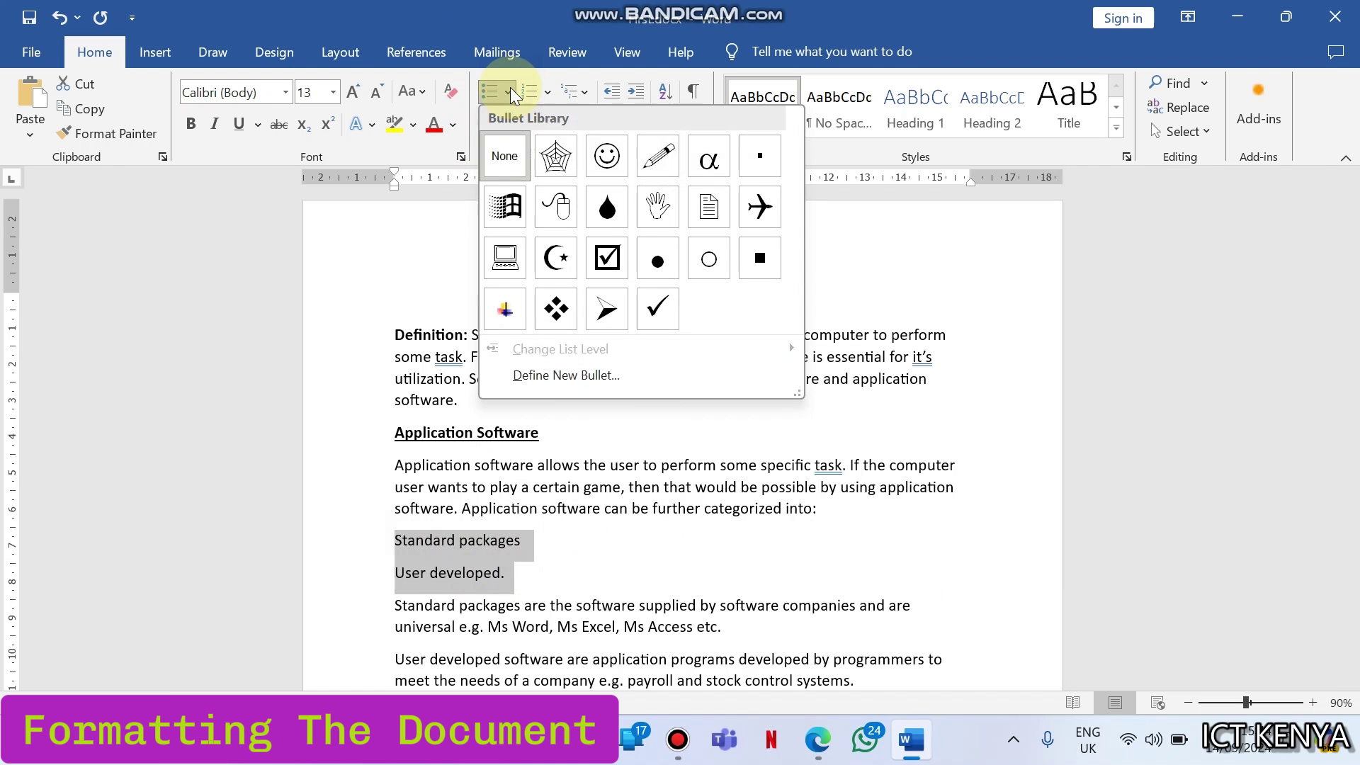
left_click(658, 259)
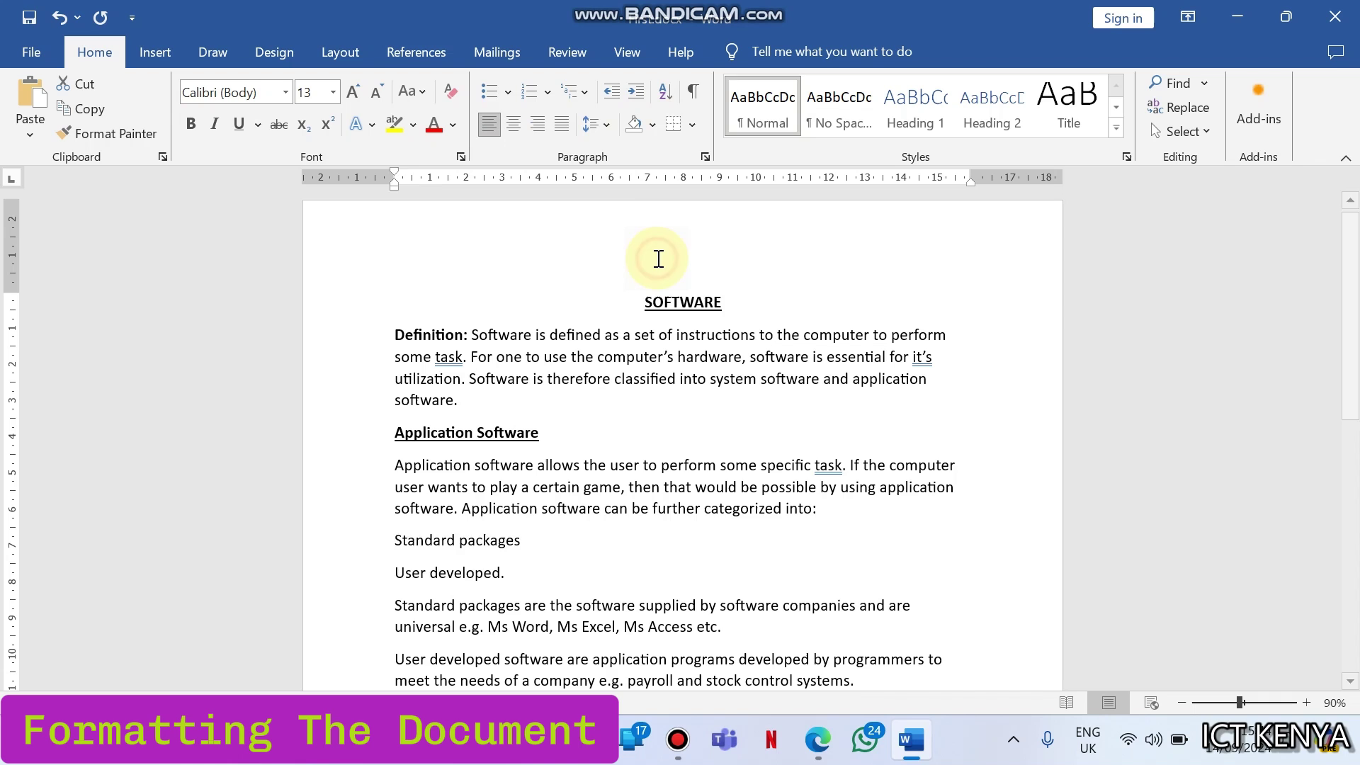
Step: Highlight the "User developed software are" paragraph in the exam PDF in Edge, and italicise the same paragraph in Word
left_click(815, 740)
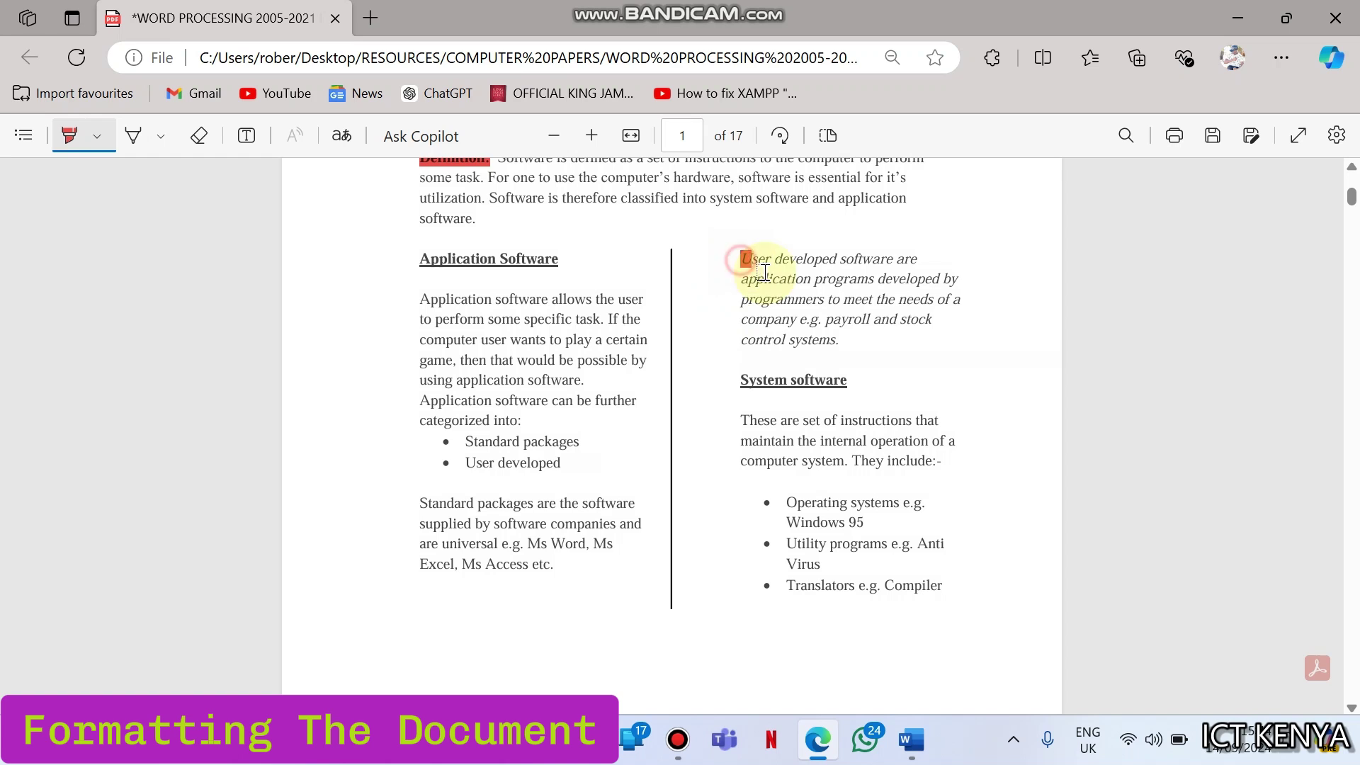
left_click_drag(764, 273, 845, 338)
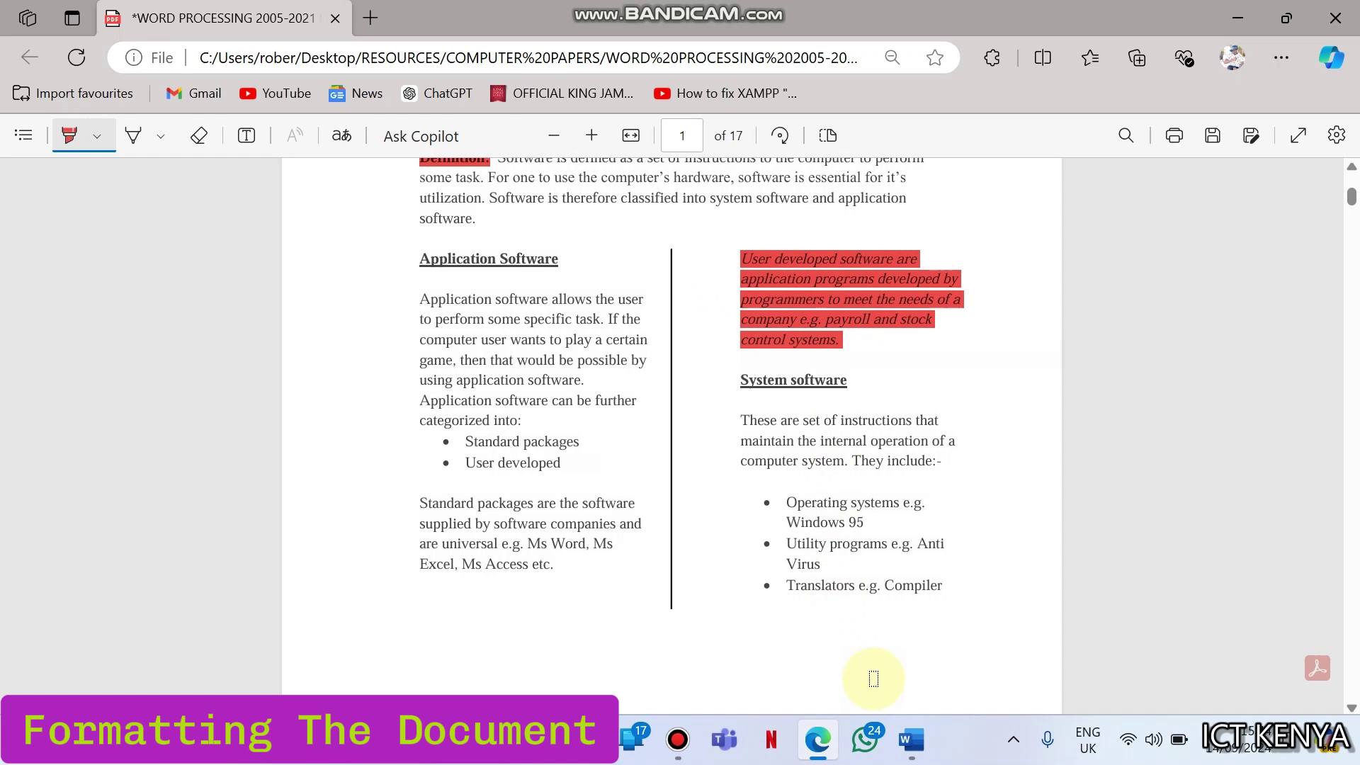
left_click(912, 741)
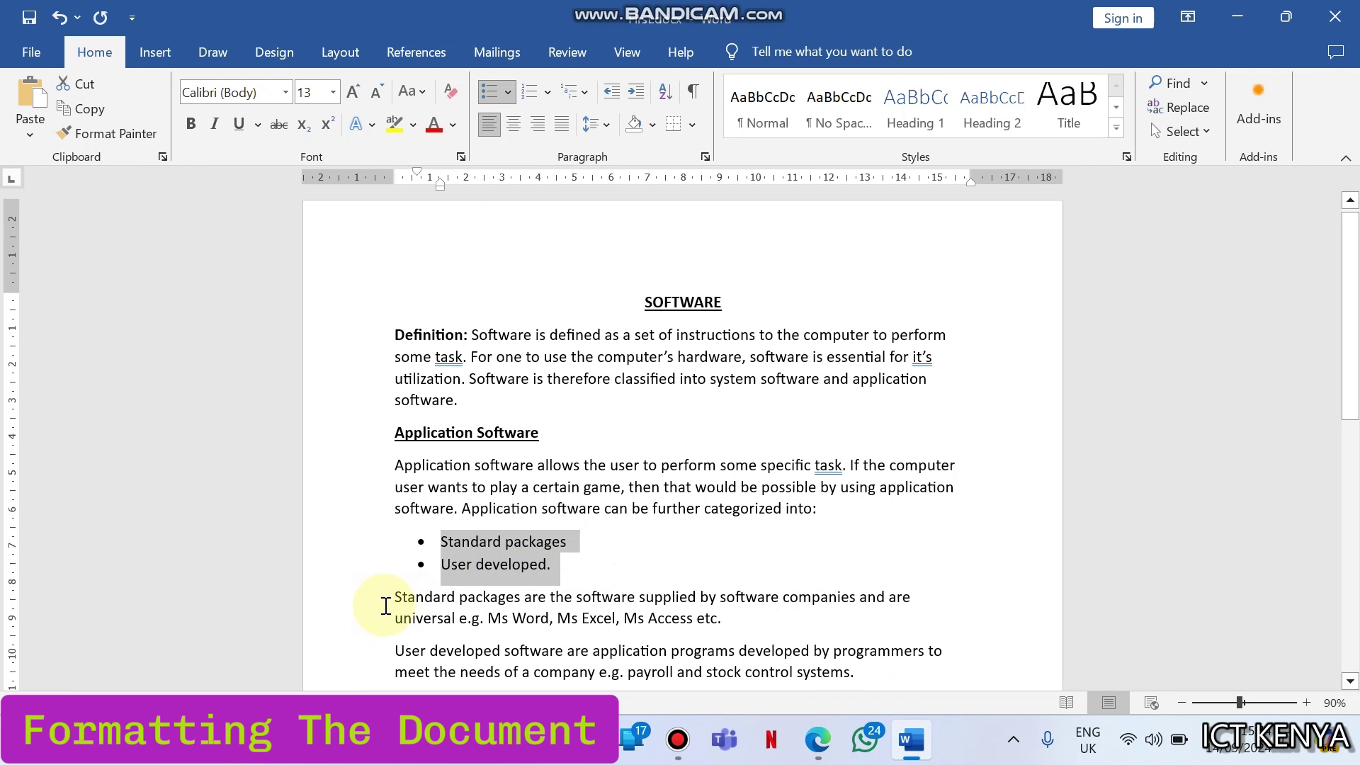
left_click_drag(394, 651, 861, 673)
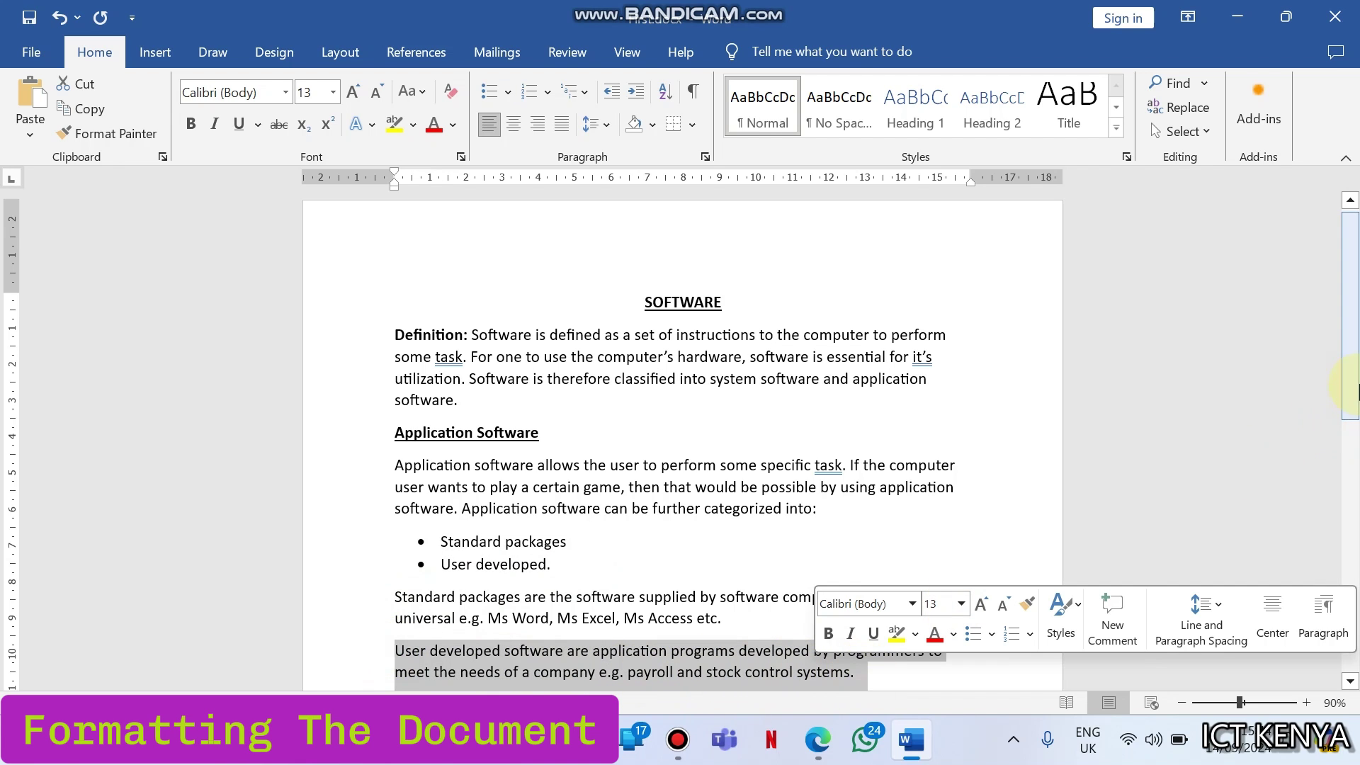
scroll(1357, 386, "down", 2)
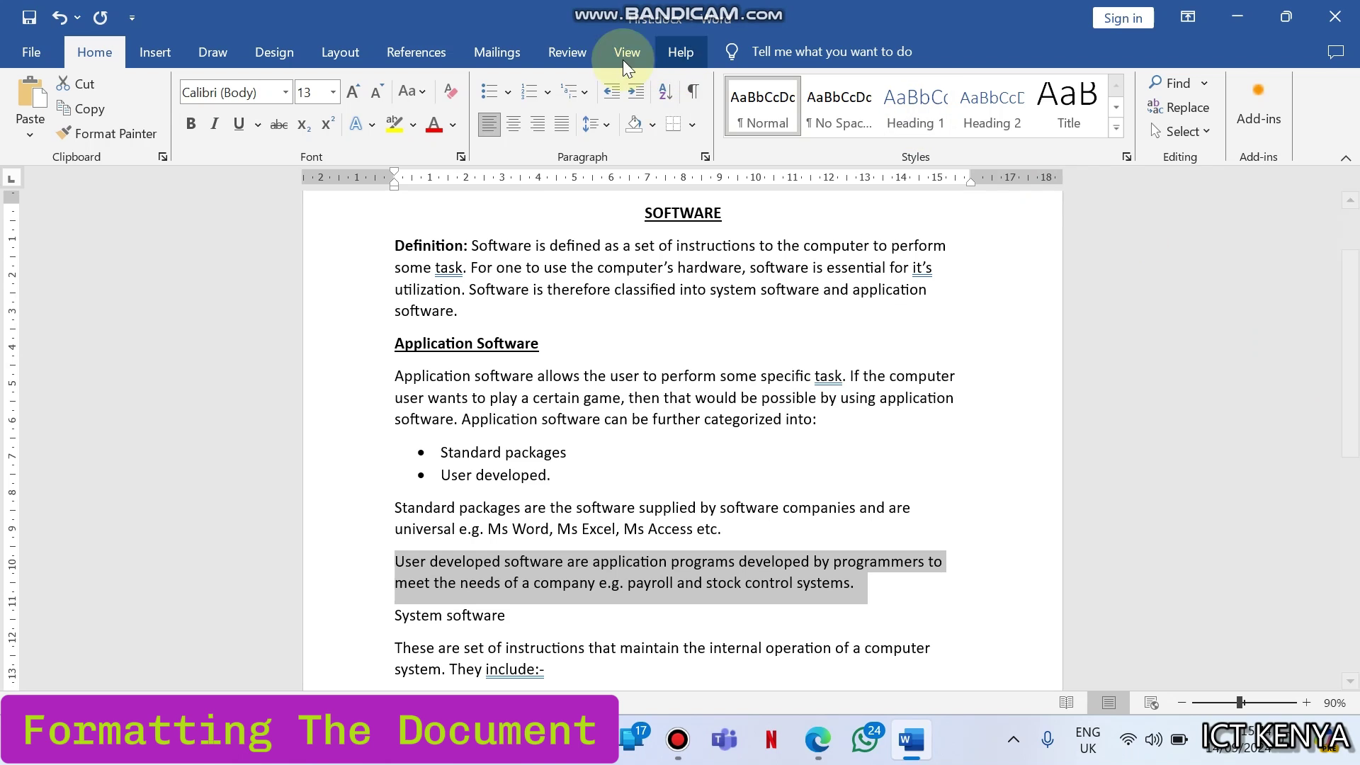
left_click(217, 124)
Step: Highlight the System software heading in the exam PDF in Edge, and make that heading bold and underlined in Word
left_click(815, 739)
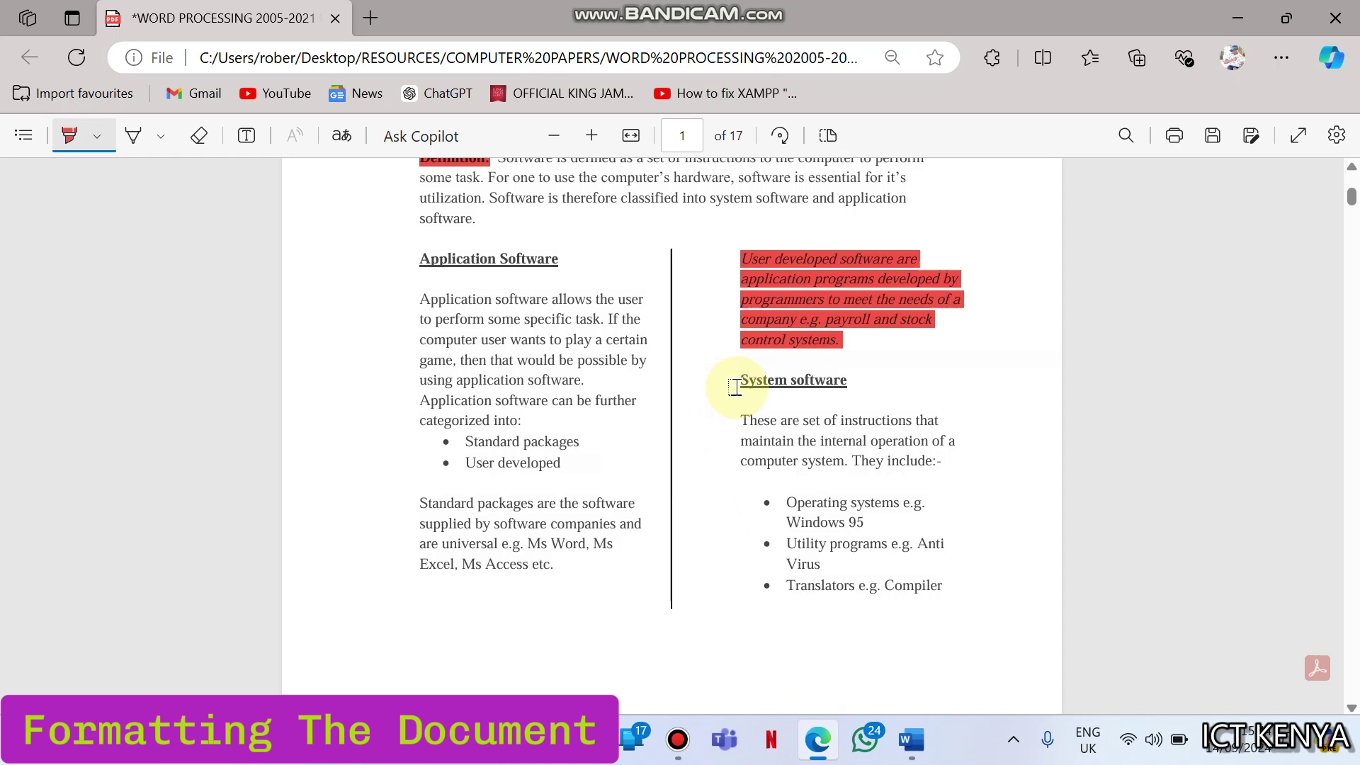
left_click_drag(736, 387, 851, 388)
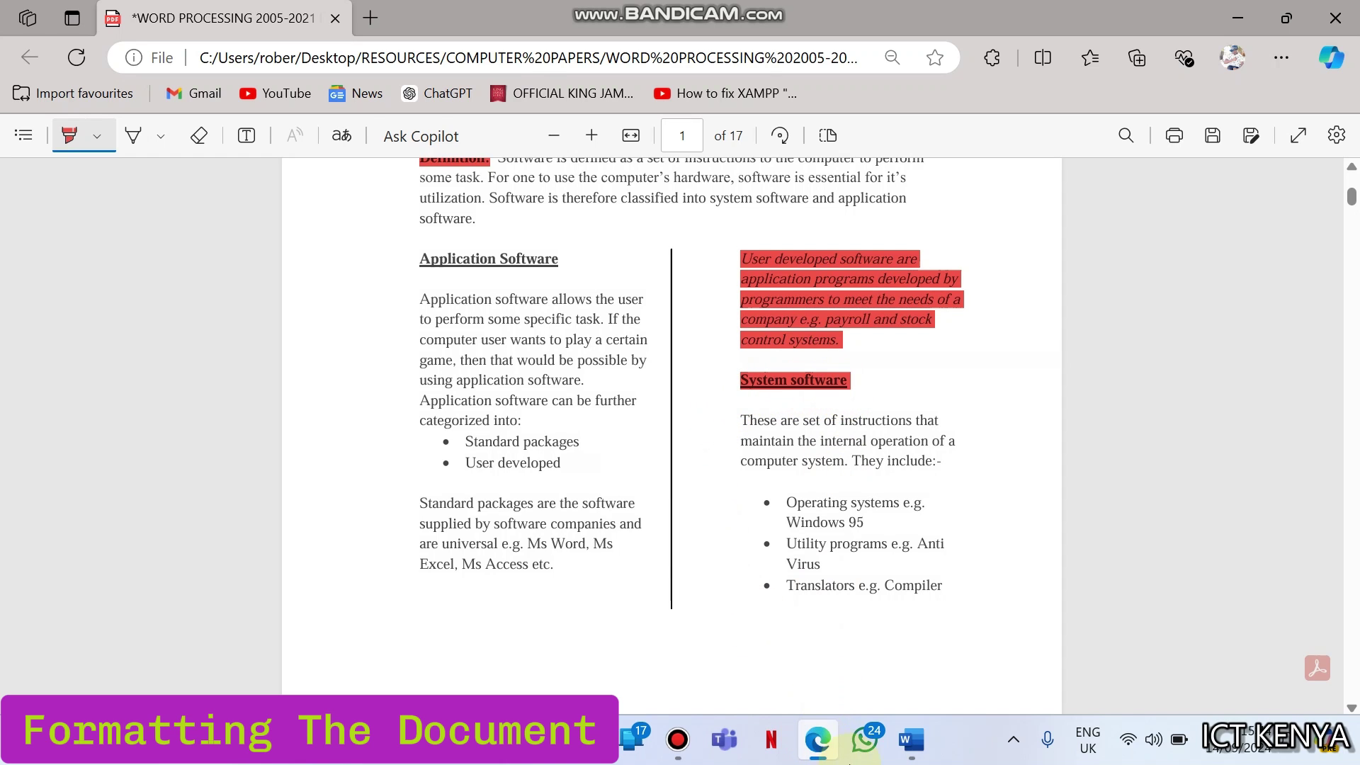
left_click(912, 741)
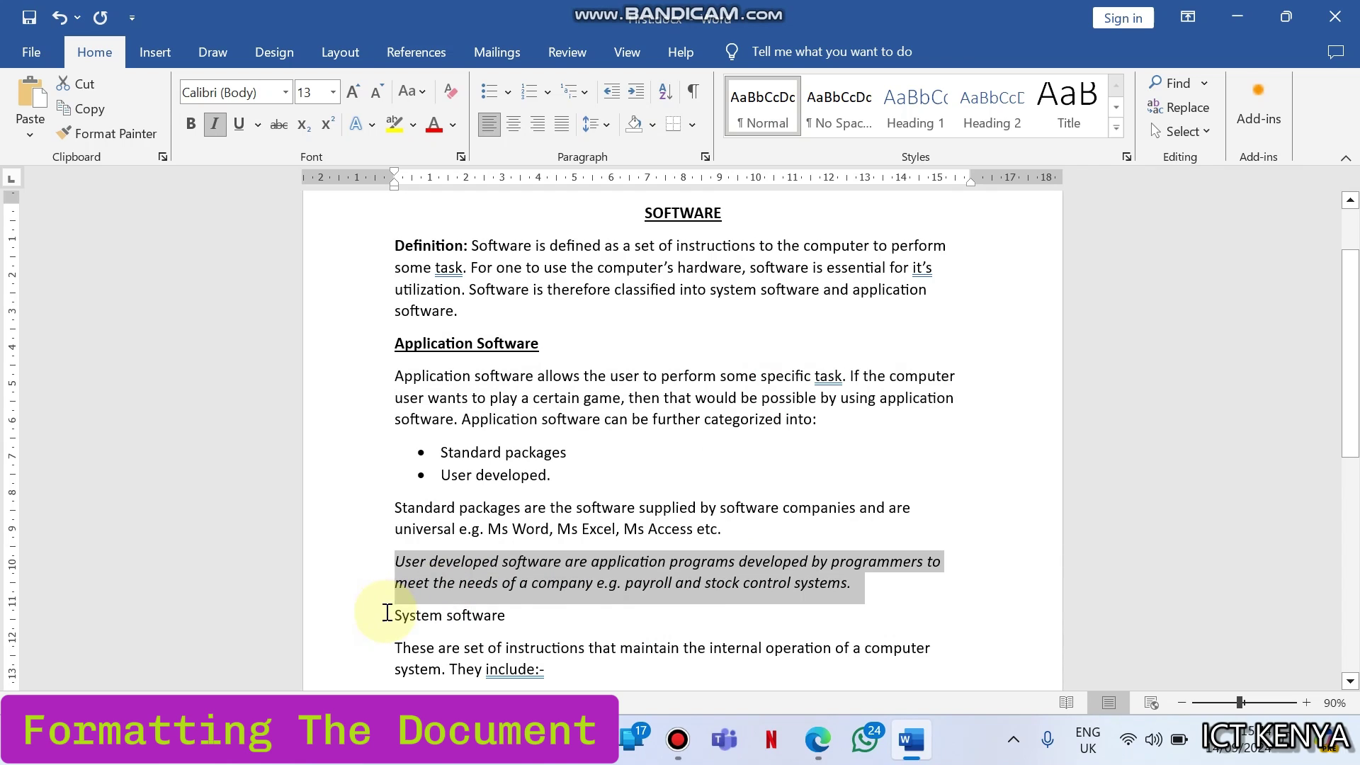
left_click_drag(394, 615, 516, 616)
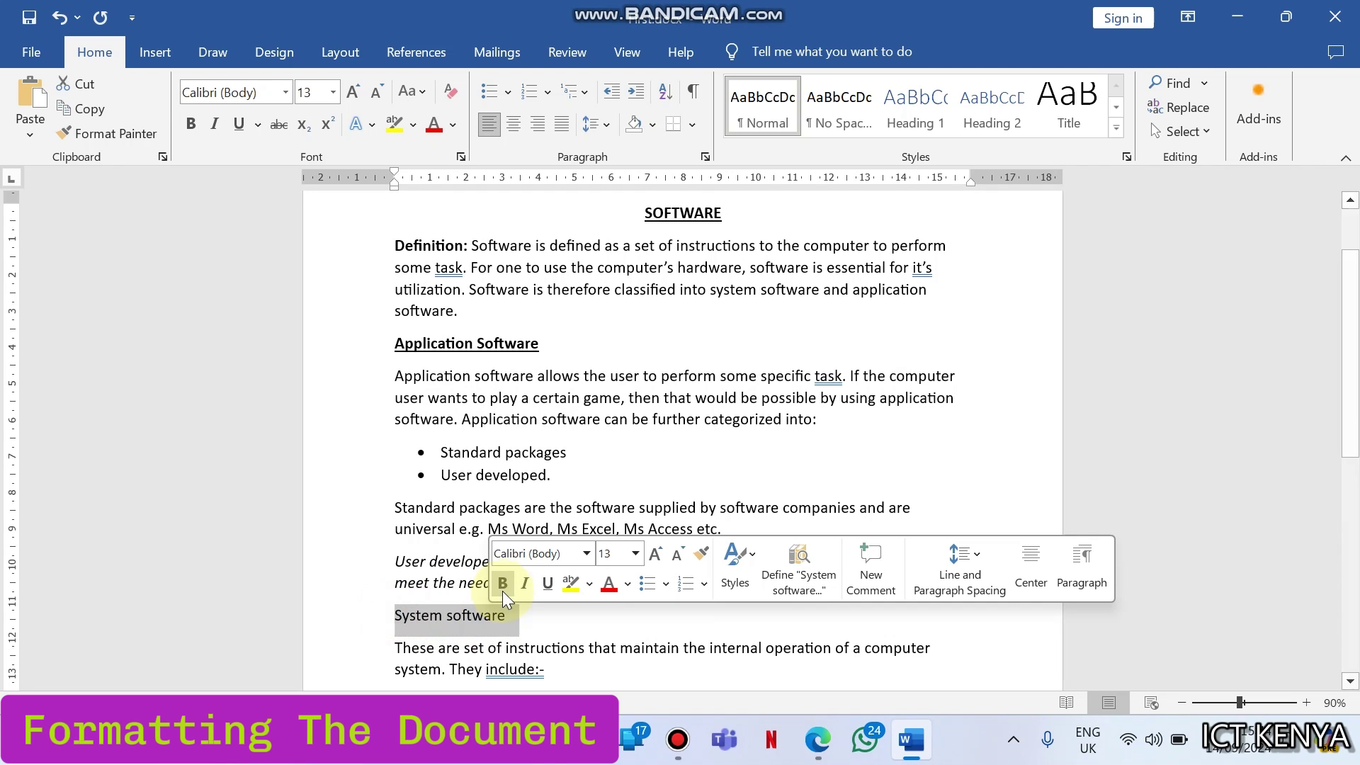
left_click(503, 585)
left_click(544, 585)
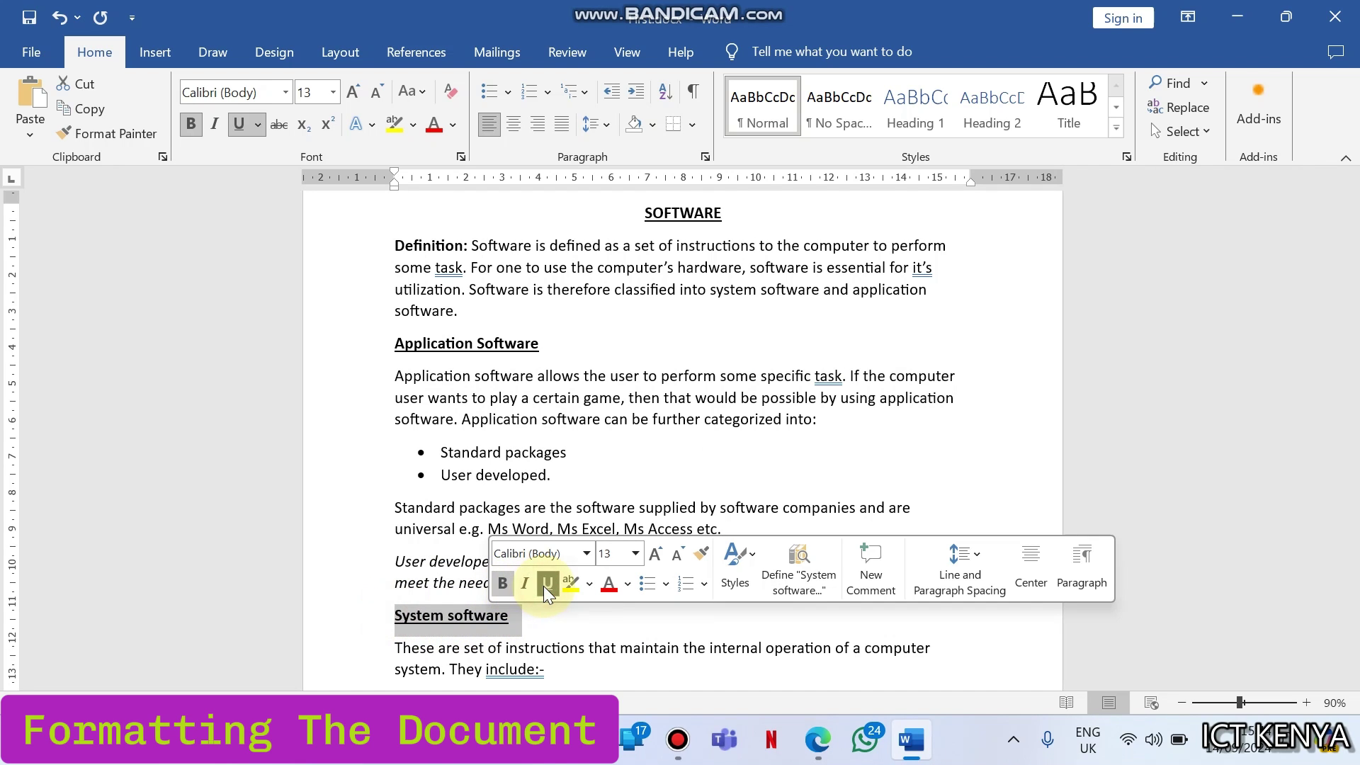
Step: Highlight the operating systems, utility programs and translators items in the exam PDF in Edge, and bullet the same three lines in Word
left_click(809, 755)
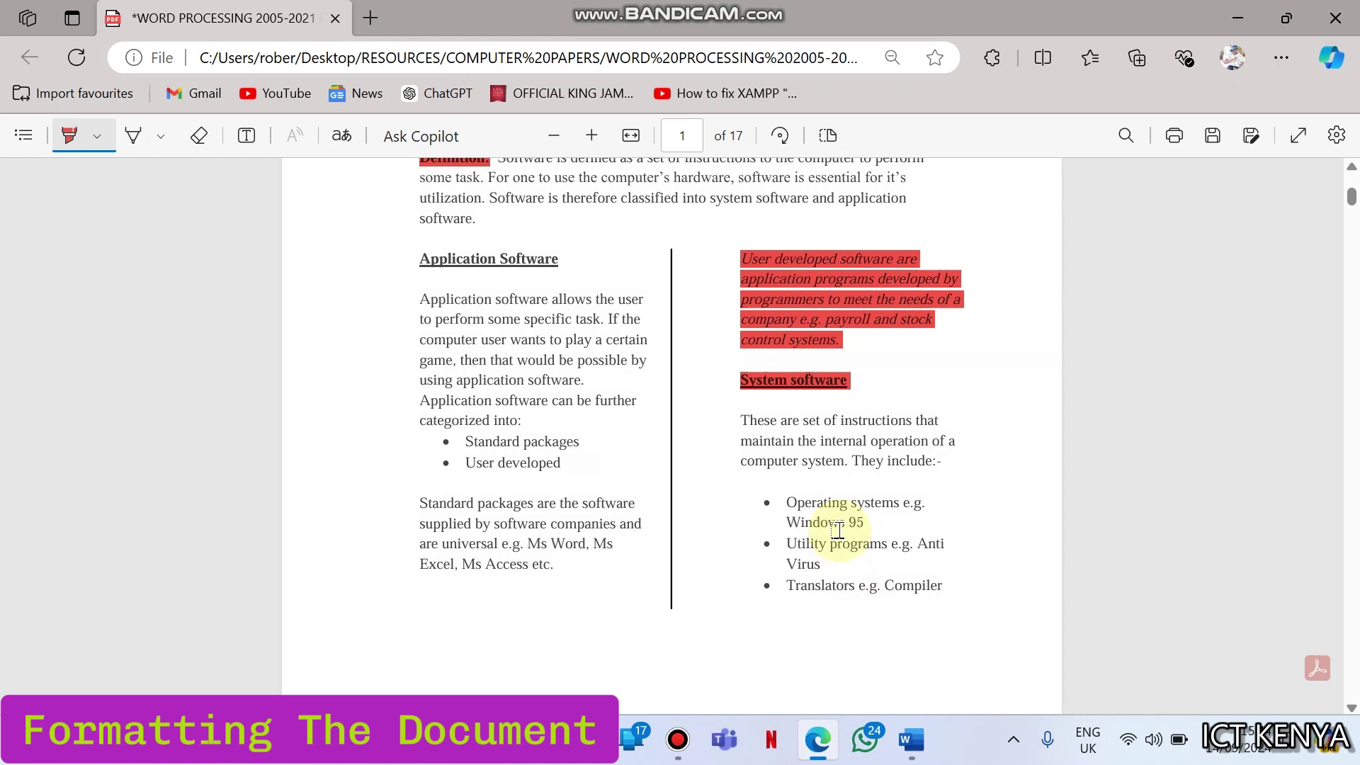
mouse_move(784, 505)
left_mouse_down()
mouse_move(850, 556)
mouse_move(937, 578)
left_mouse_up()
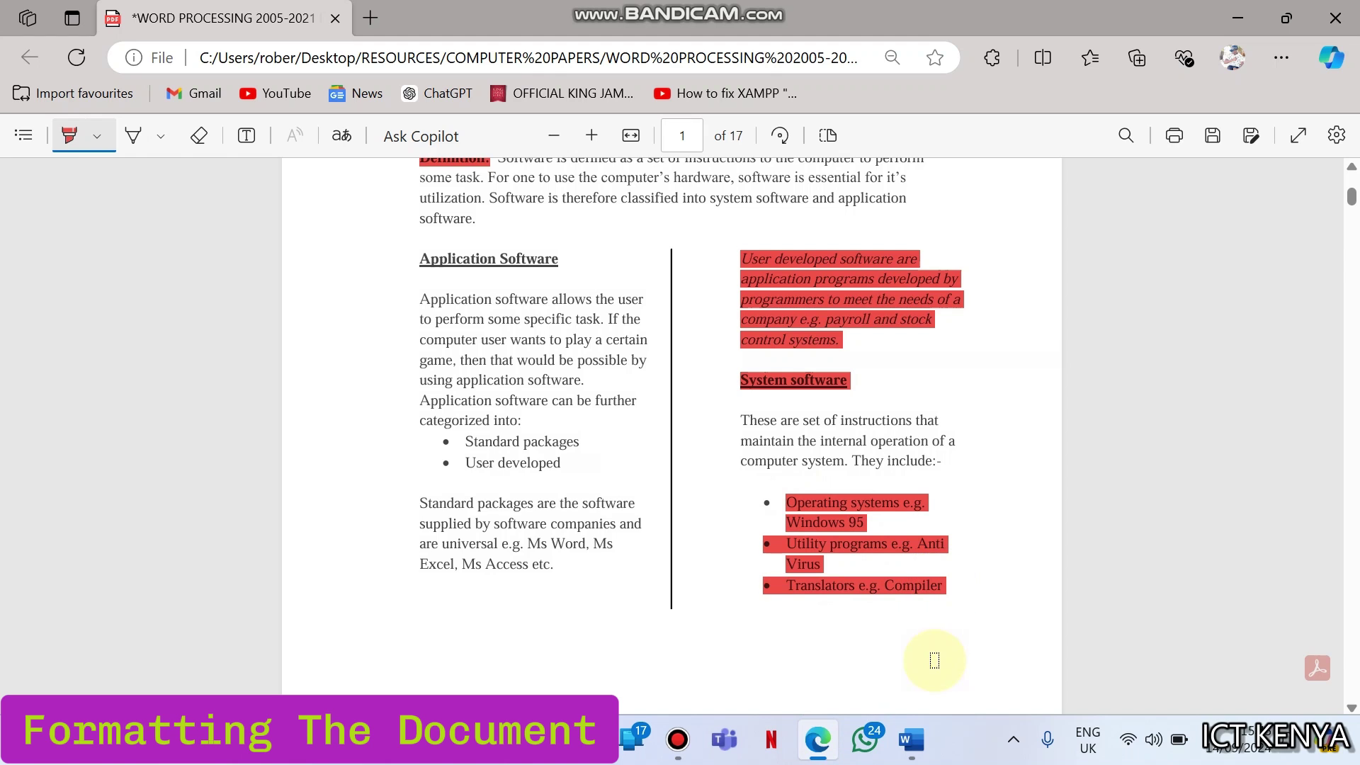
left_click(913, 741)
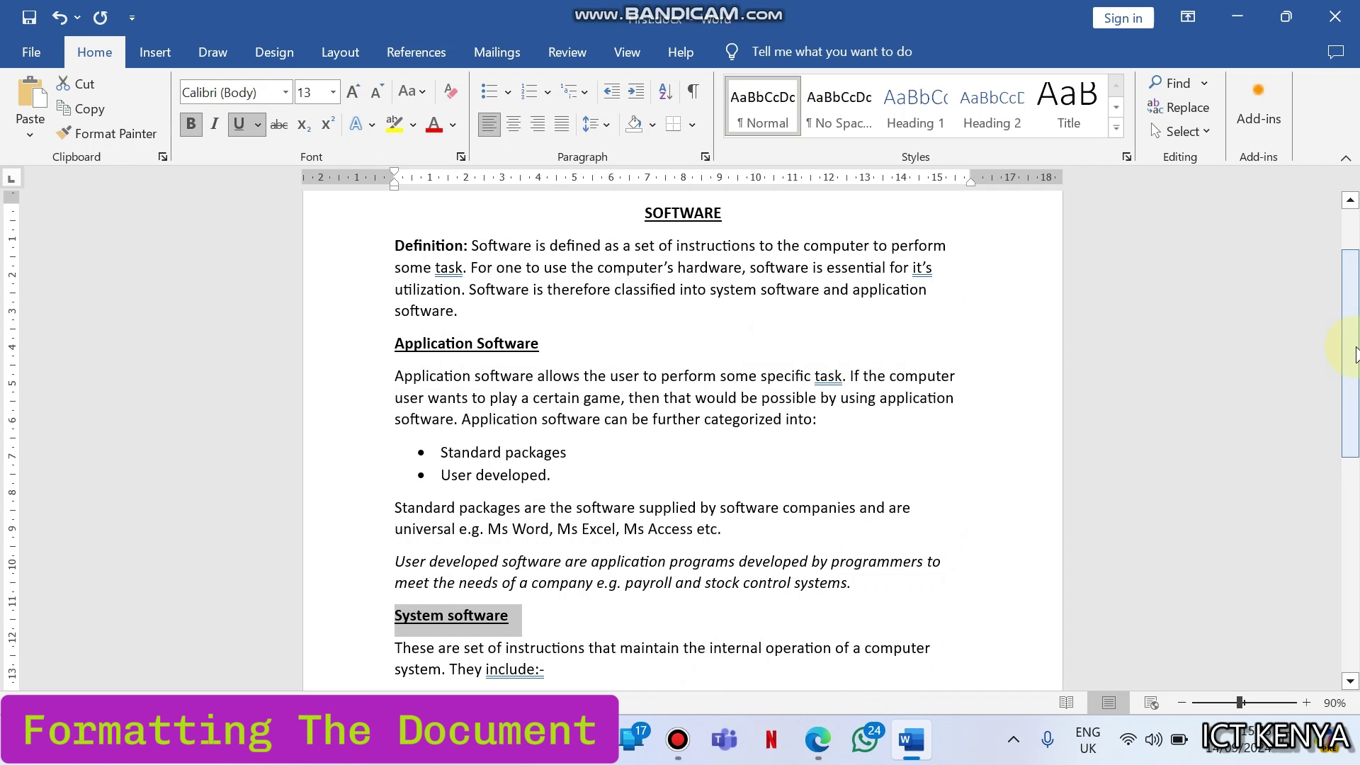
type("Operating systems e.g. Windows 95 Utility programs e.g. Anti Virus Translators e.g. Compiler")
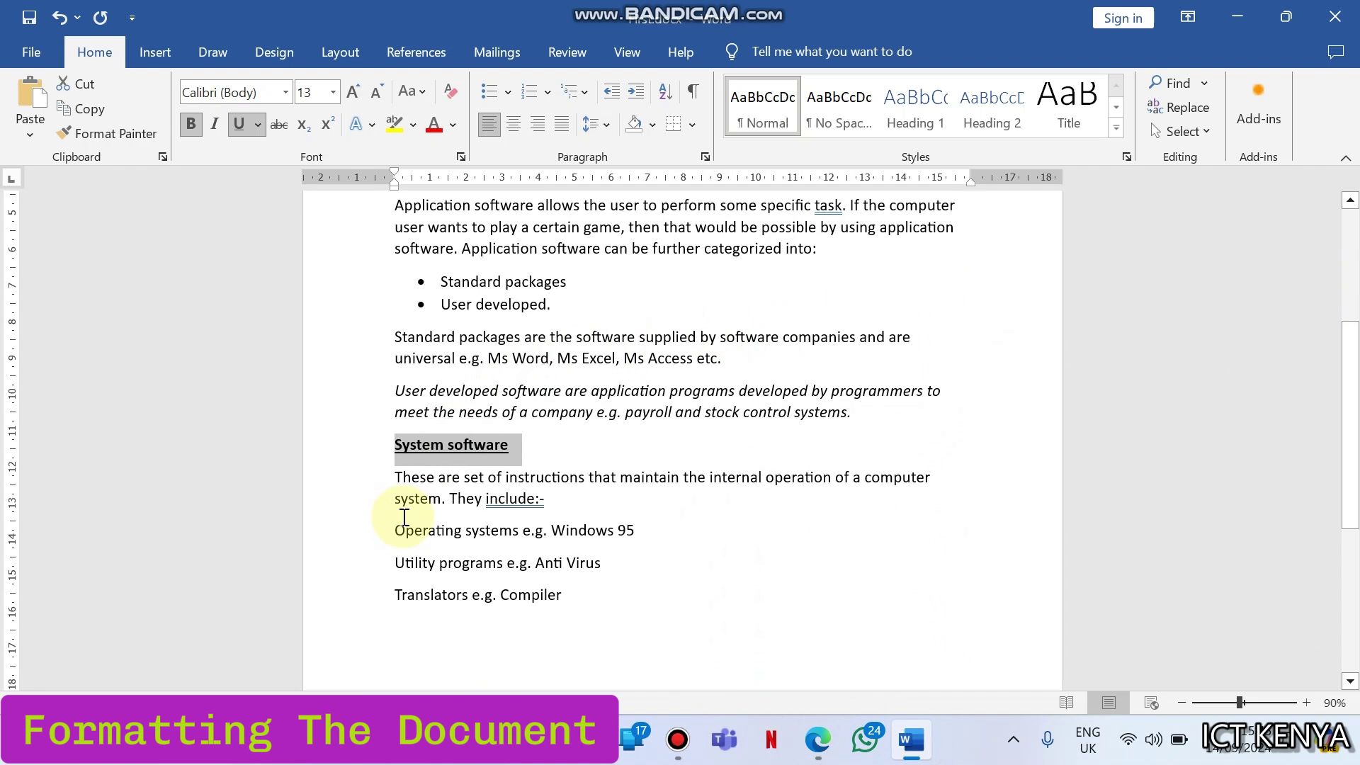
left_click_drag(393, 530, 581, 590)
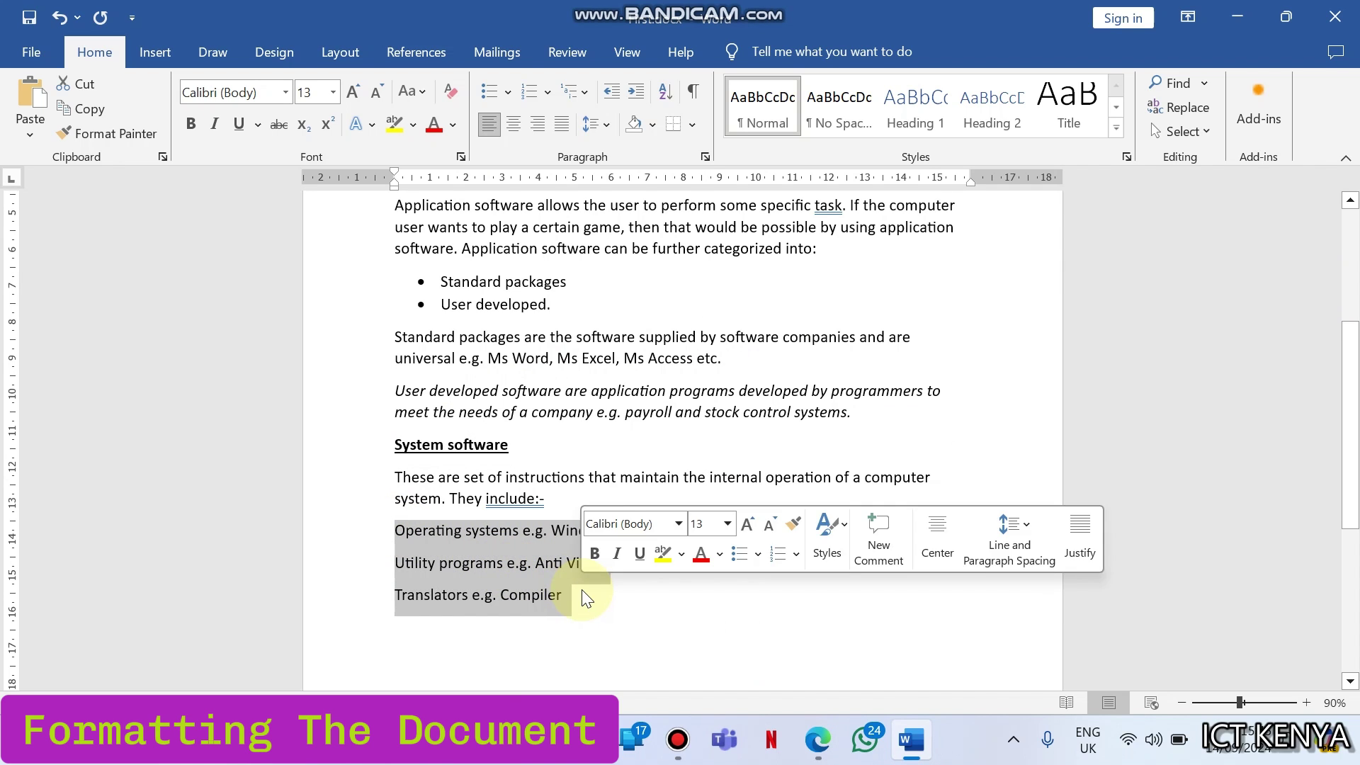
left_click(511, 92)
left_click(509, 156)
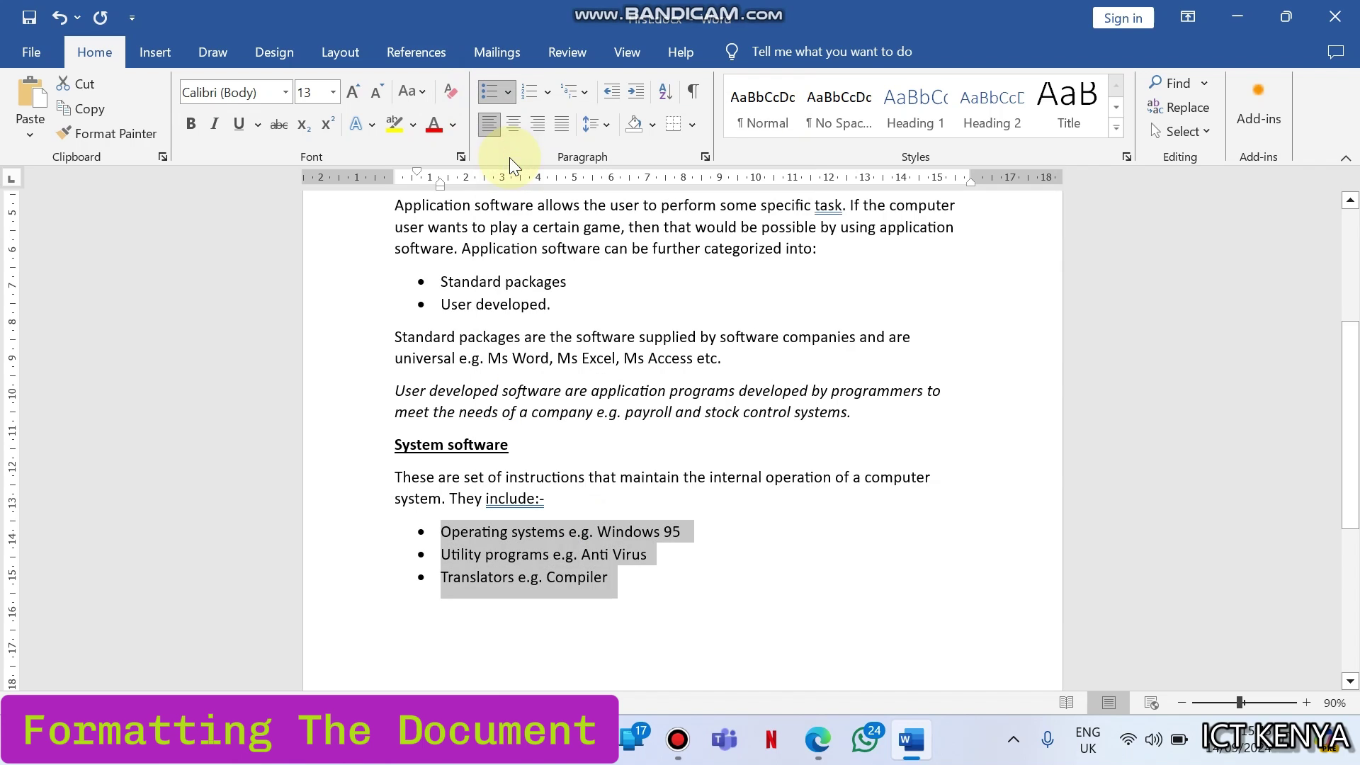
Step: Check the layout in the exam PDF in Edge, and arrange the Word text from the Application Software heading to the end in two columns
left_click(818, 744)
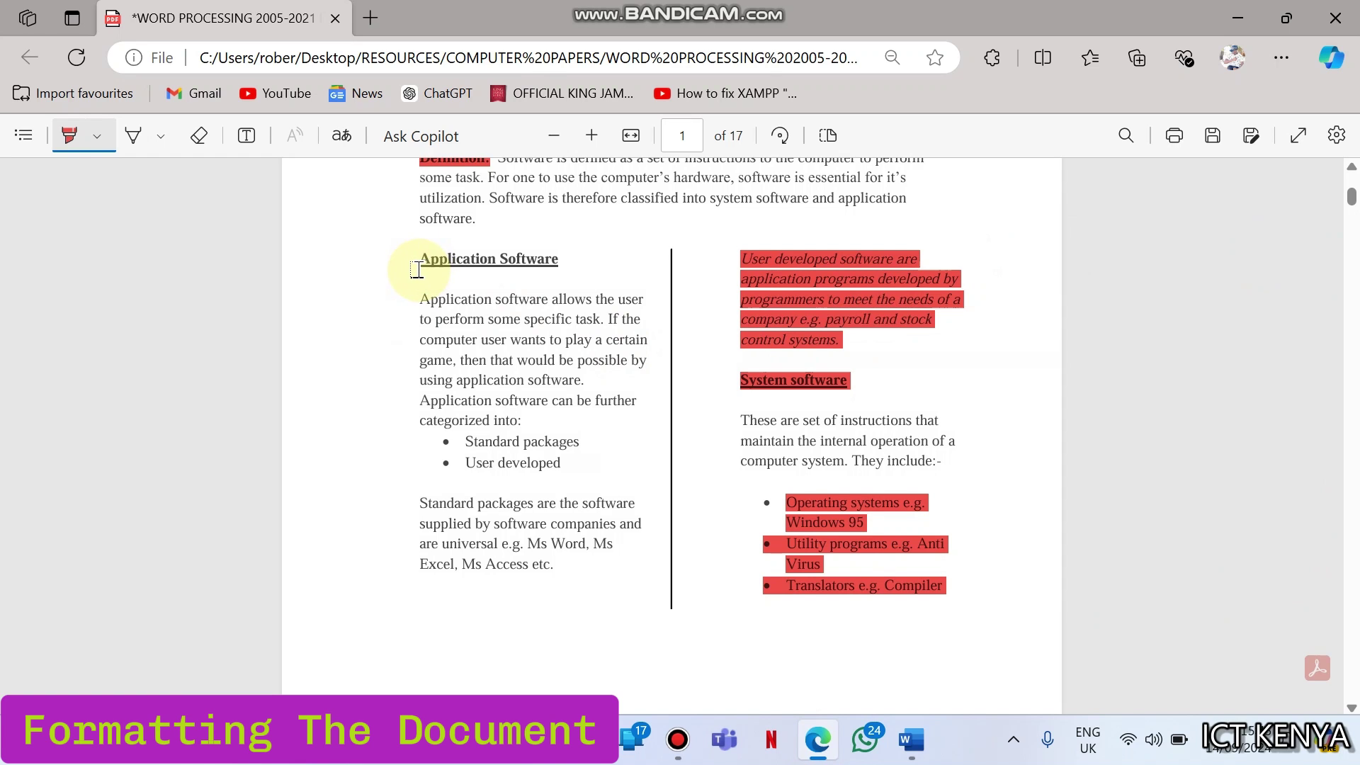
left_click(930, 749)
left_click(664, 587)
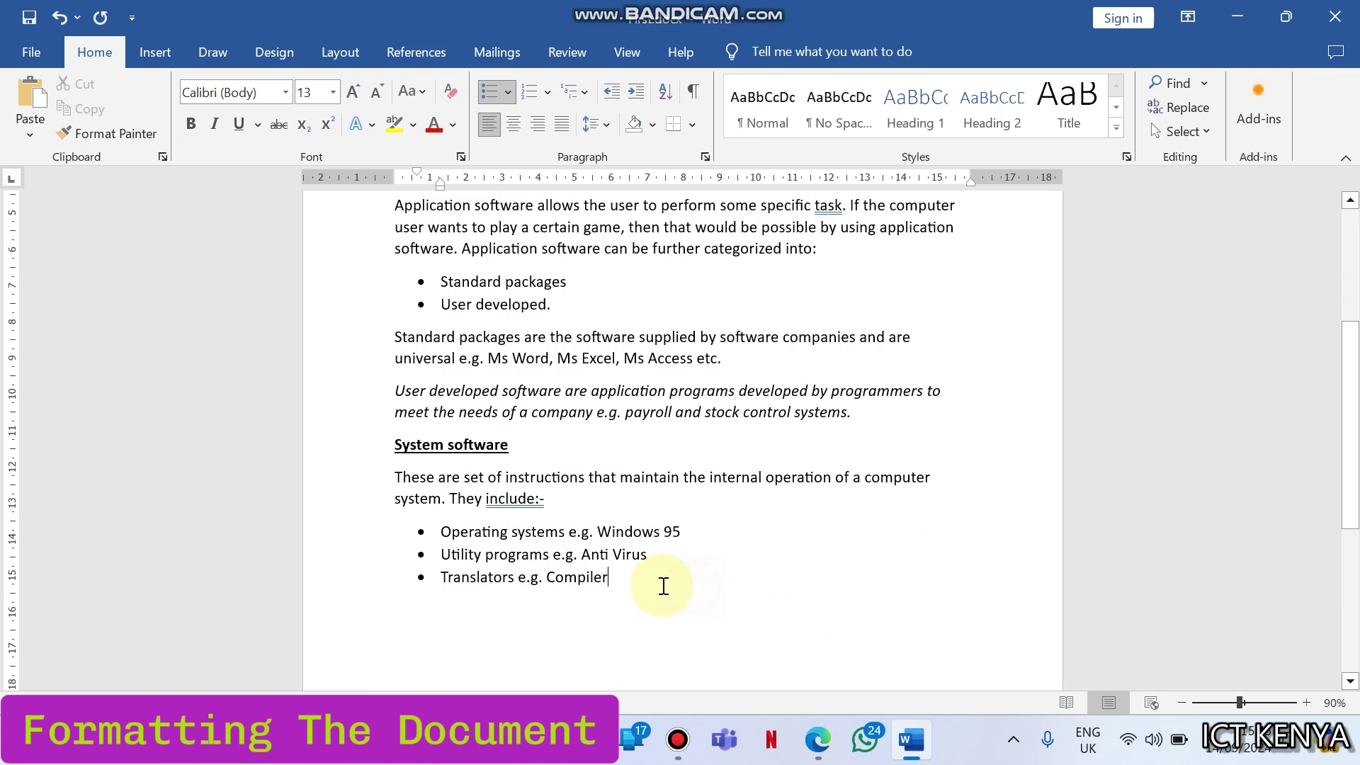
left_click_drag(601, 557, 392, 446)
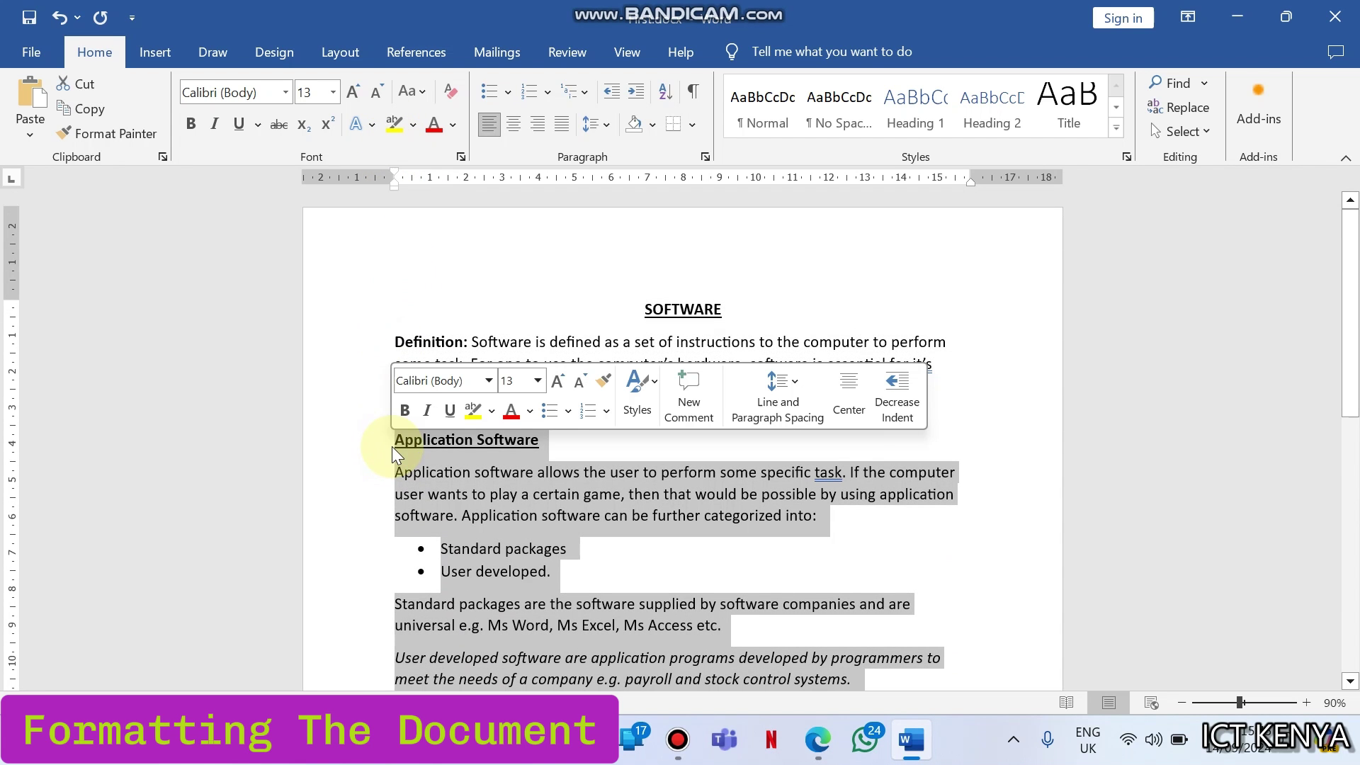
left_click(341, 52)
left_click(202, 95)
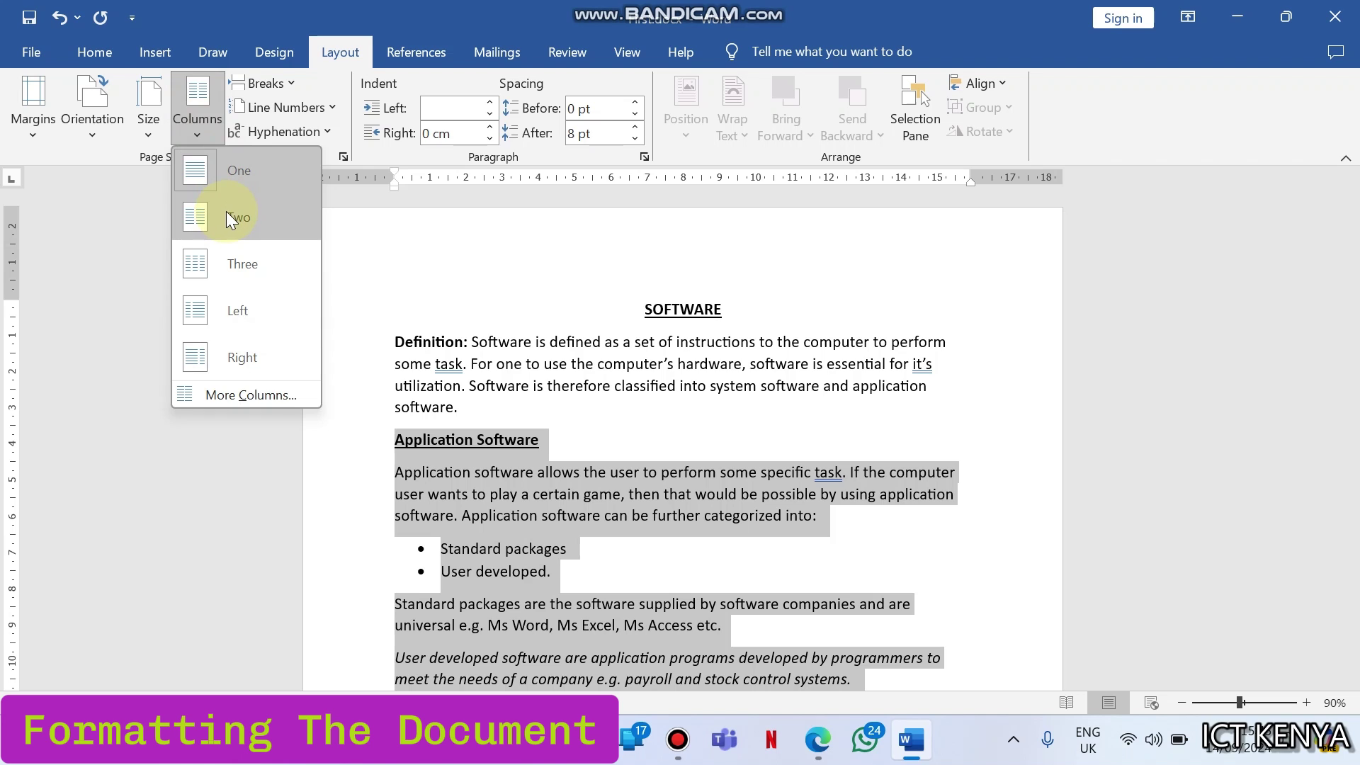
left_click(227, 215)
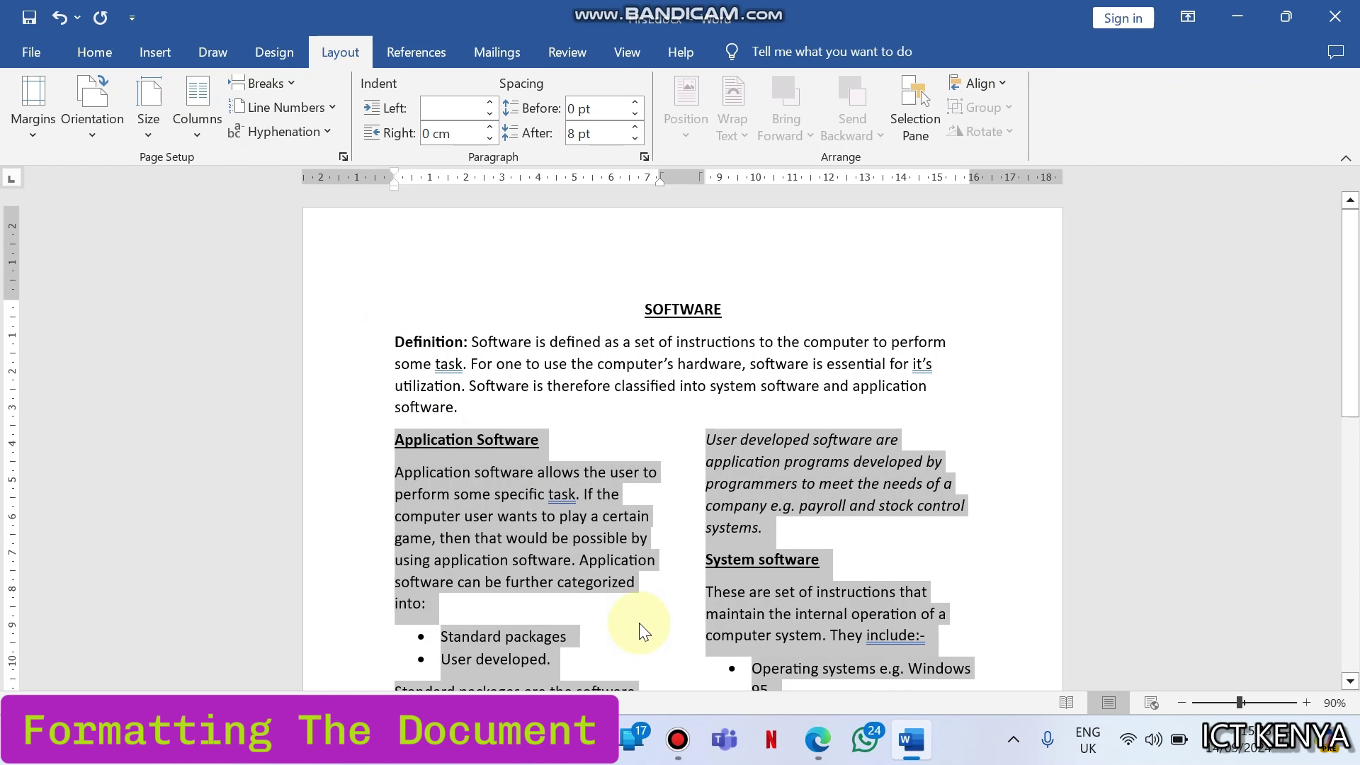
Step: Compare with the exam PDF in Edge, and add a line between the two columns of the selected text in Word
left_click(815, 744)
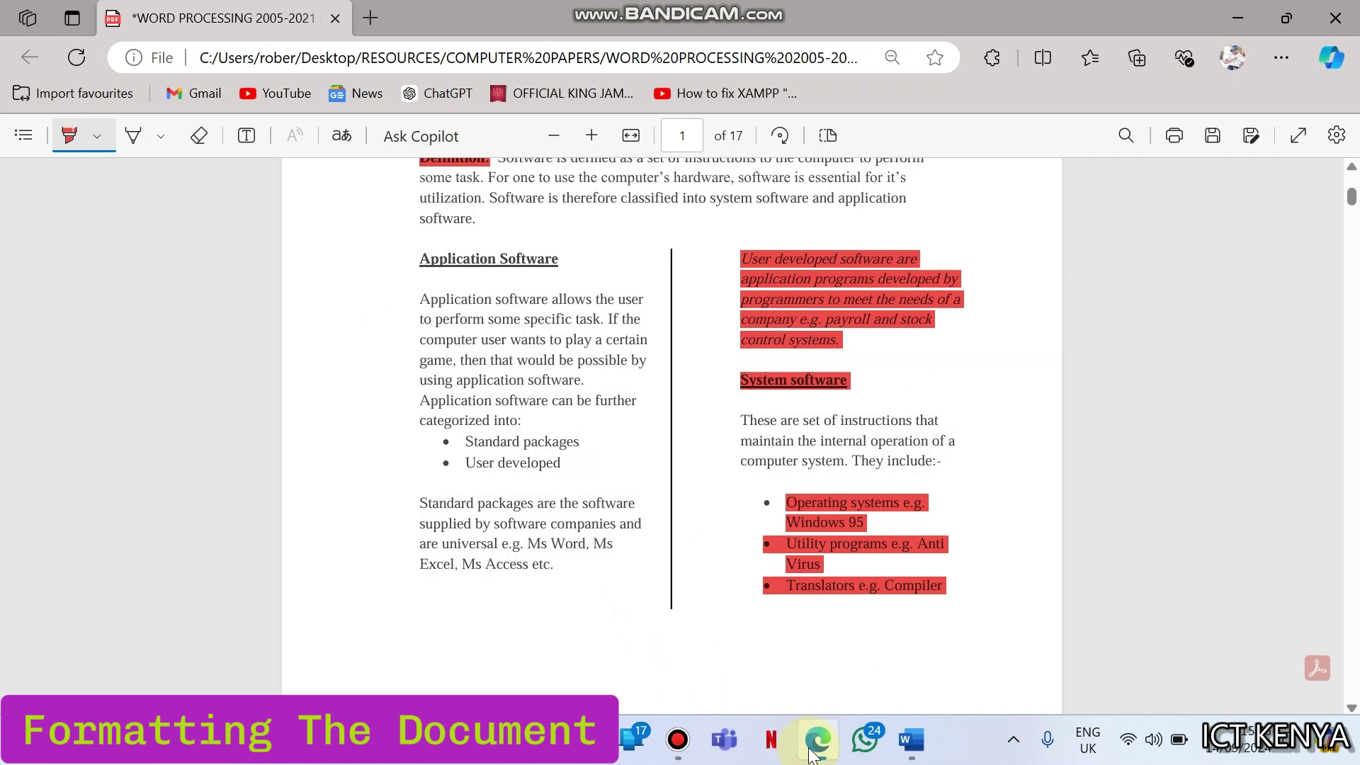
left_click(815, 744)
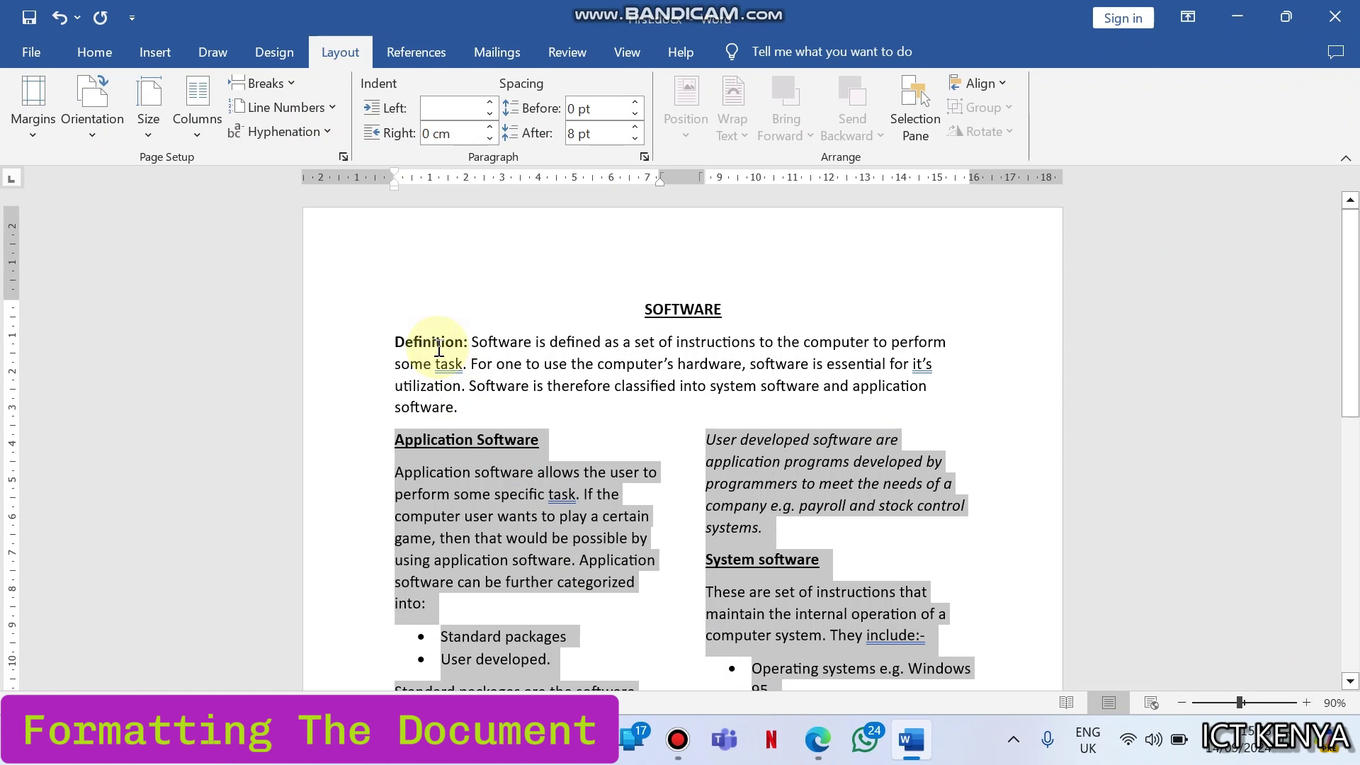
left_click(202, 121)
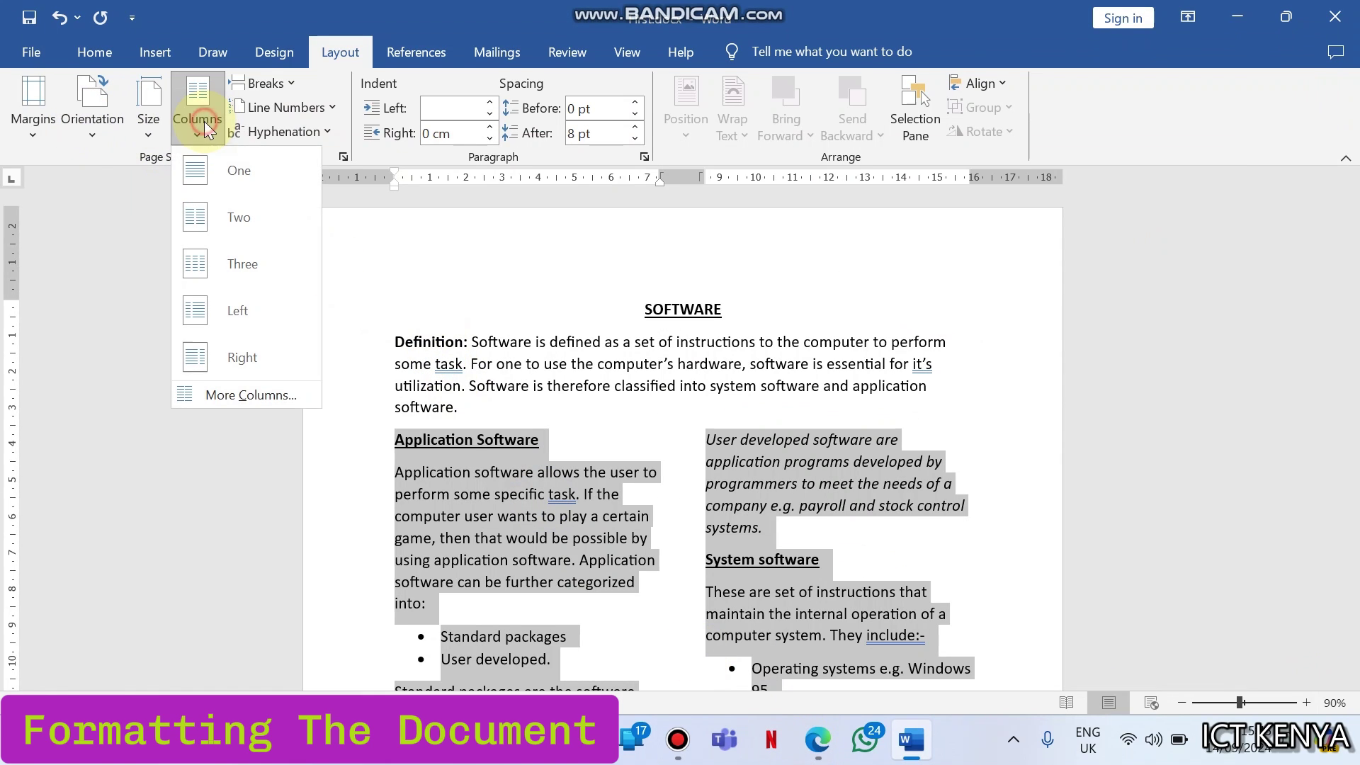
left_click(242, 389)
left_click(765, 283)
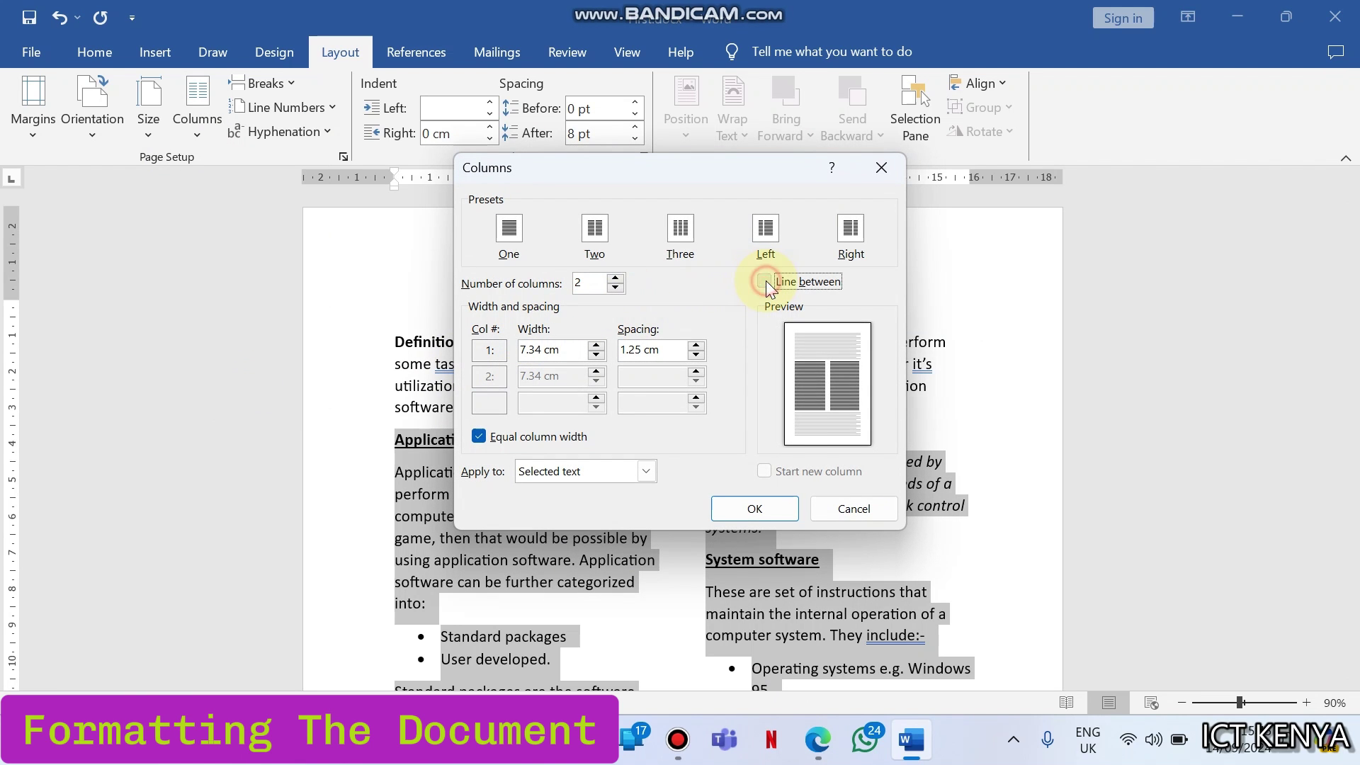
left_click(777, 519)
left_click(780, 513)
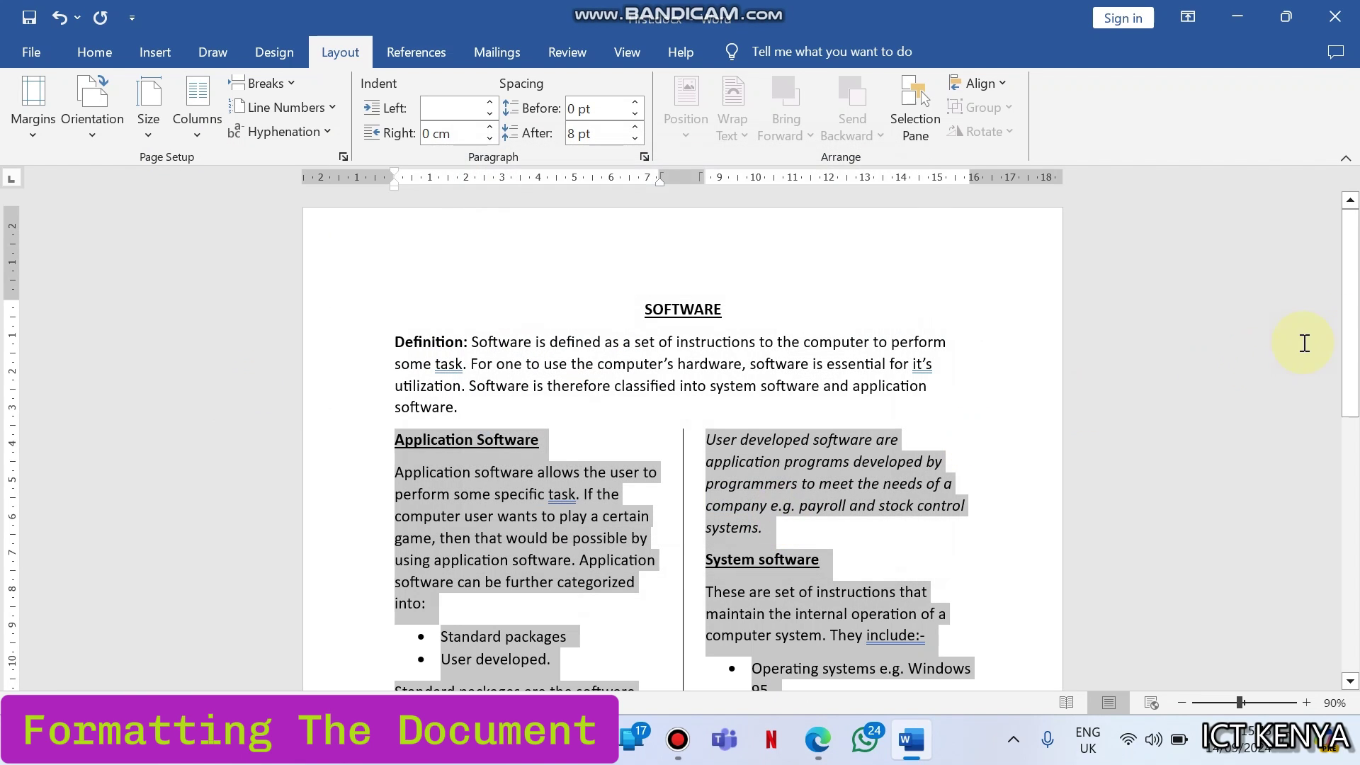
left_click_drag(1356, 291, 1357, 347)
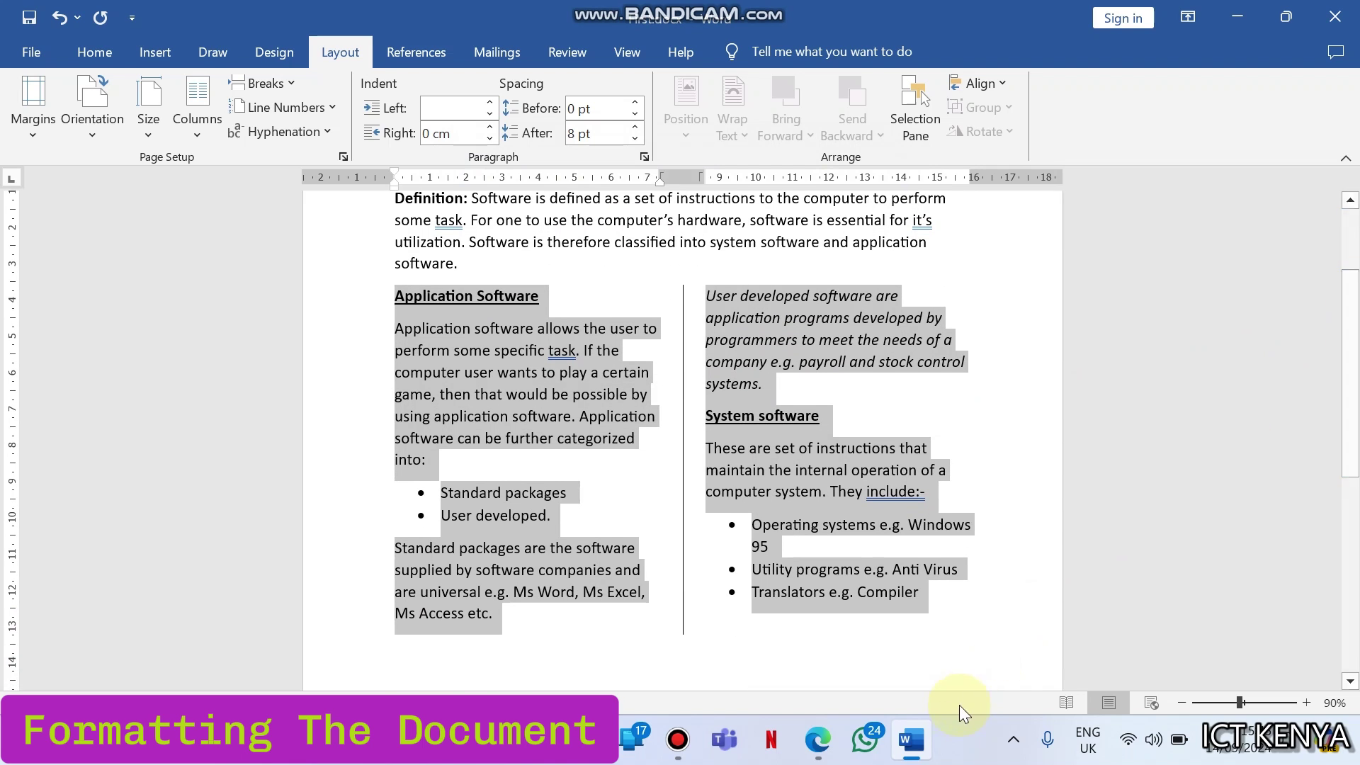
Step: Check where the second column starts in the exam PDF, try a column break after the Standard packages paragraph in Word, and undo it
left_click(833, 753)
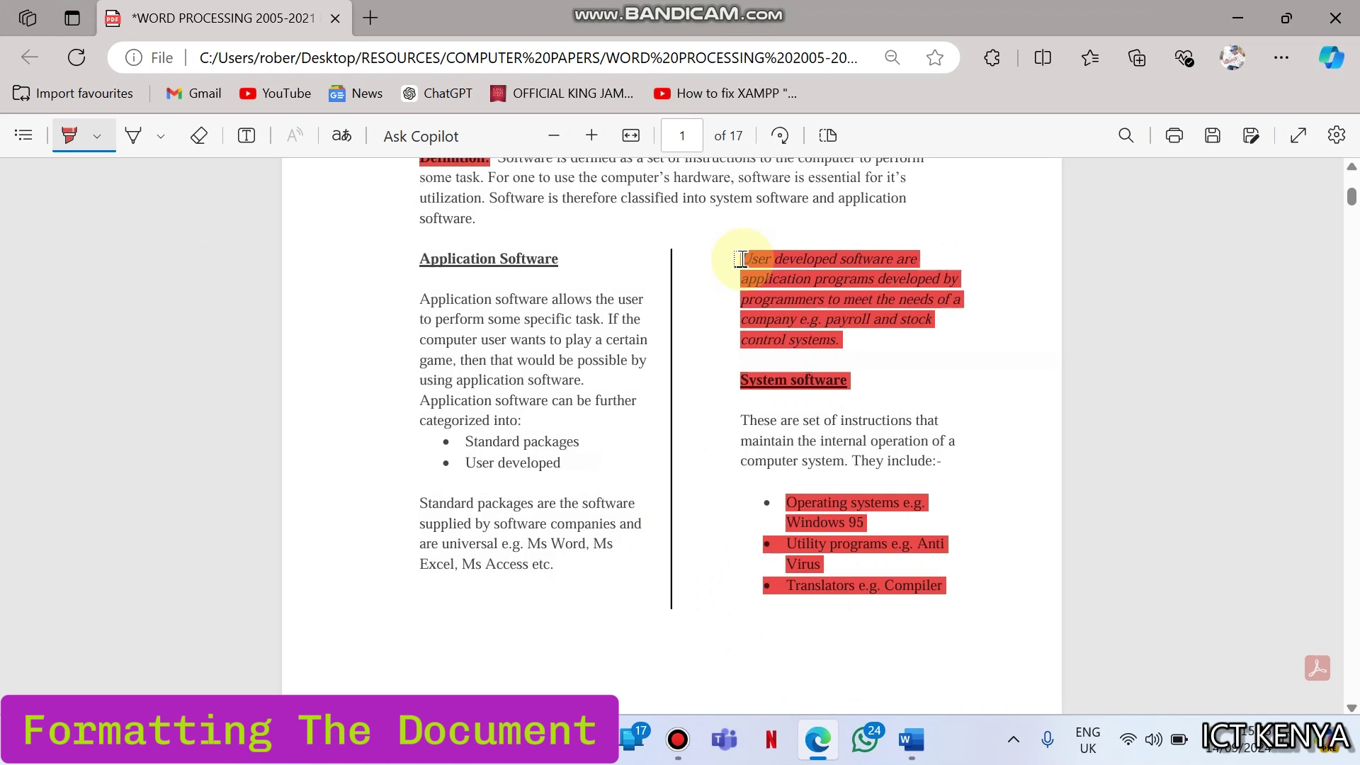
left_click(912, 740)
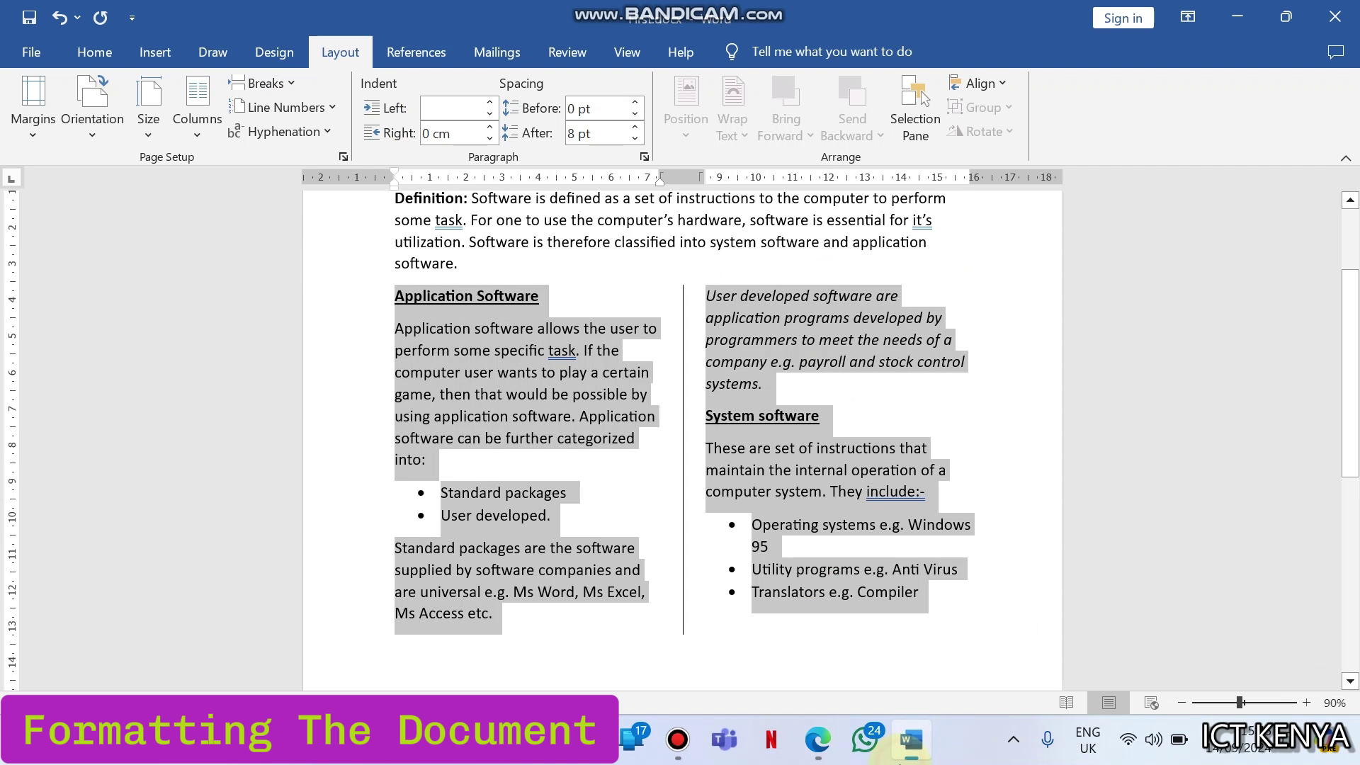
left_click(503, 614)
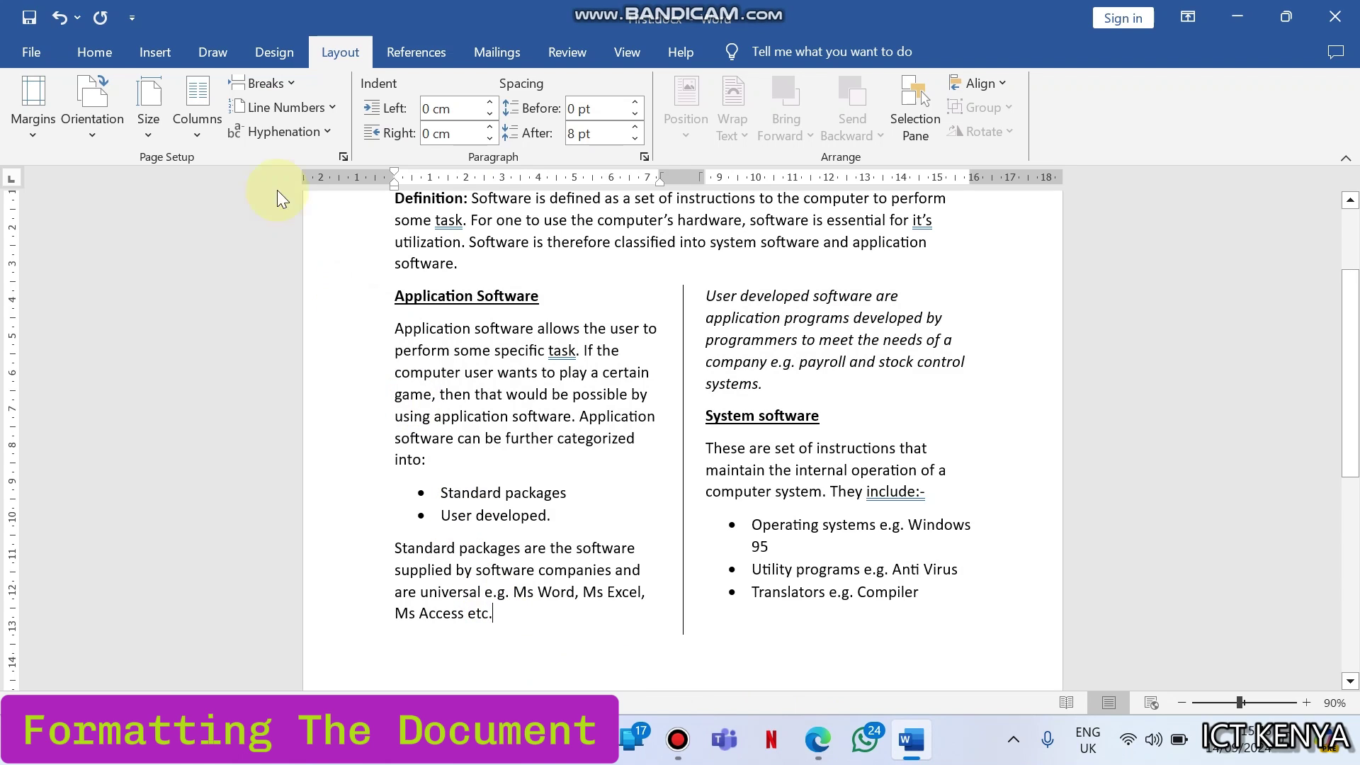
left_click(261, 83)
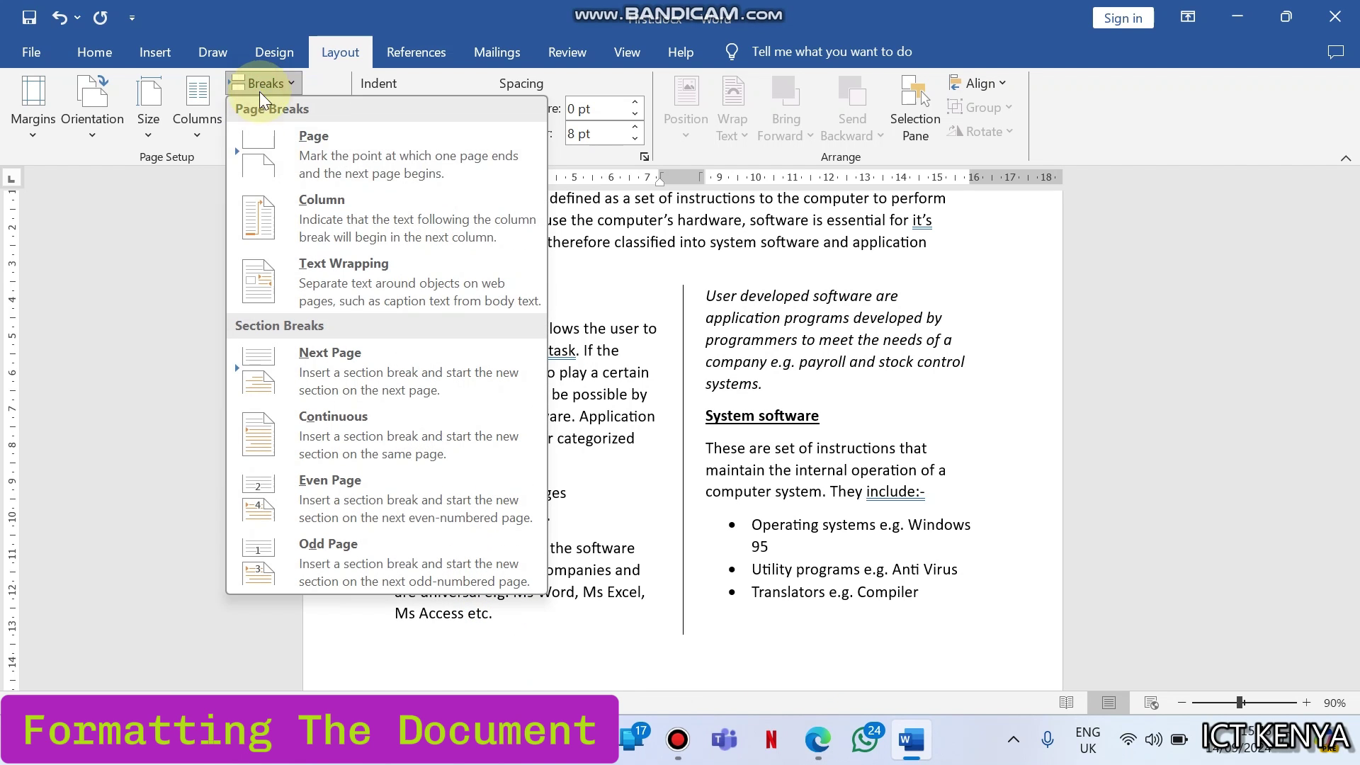
left_click(330, 230)
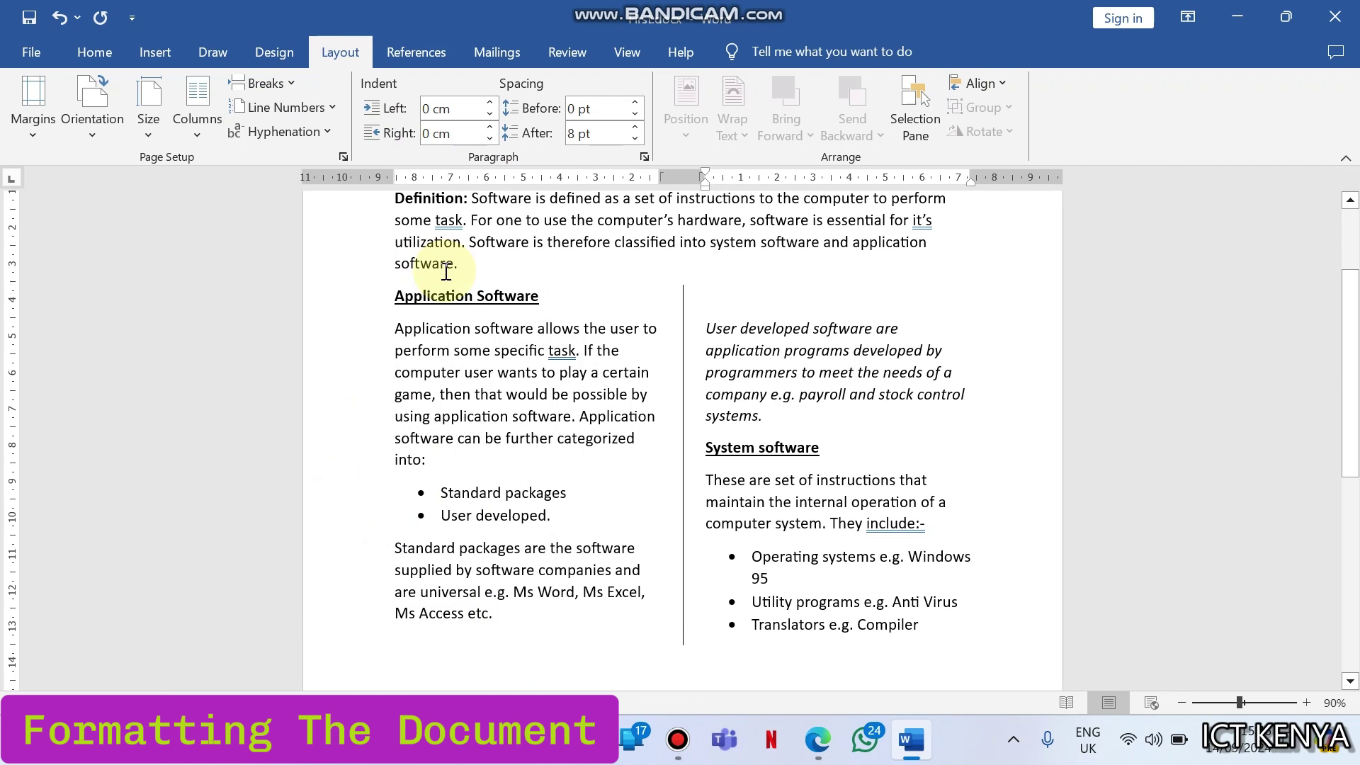
key("ctrl+z")
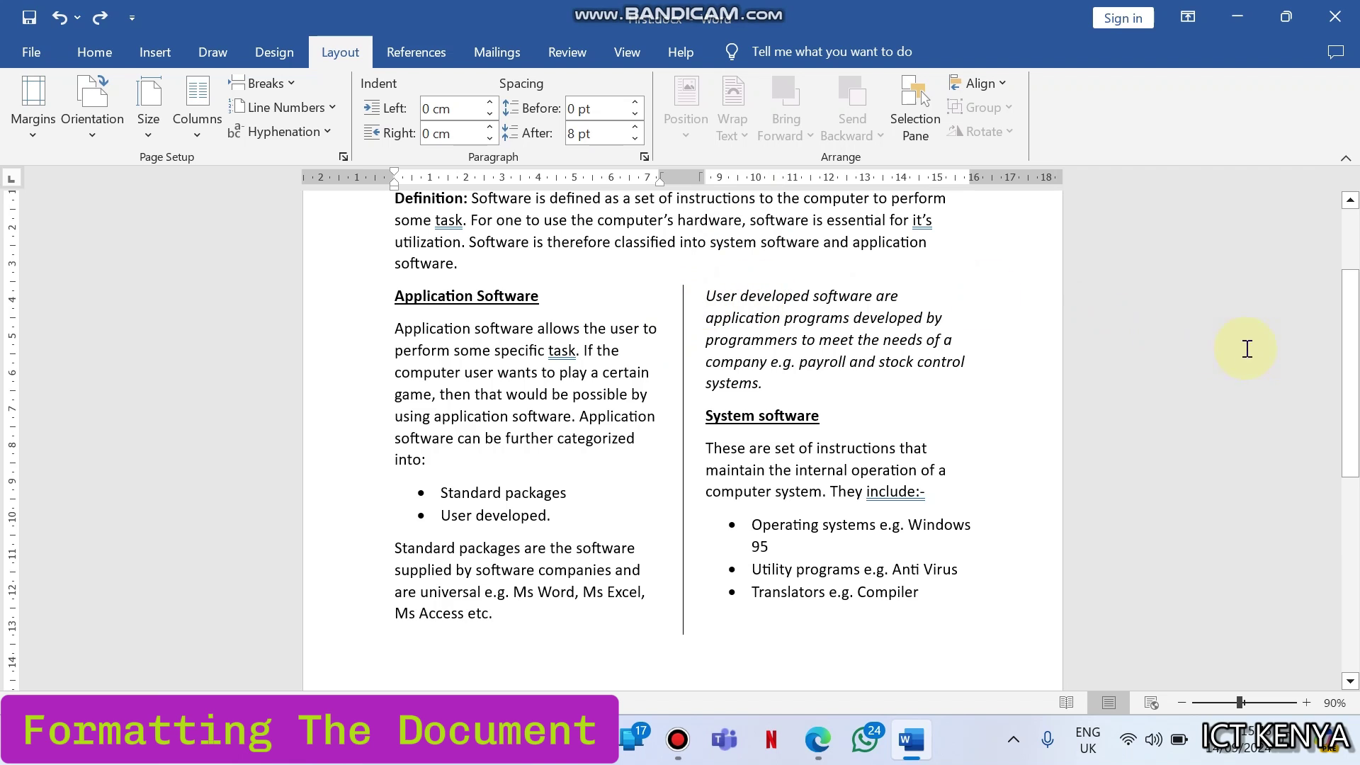
Step: View the structure diagram page in the exam PDF in Edge, try inserting a blank page below the columns in Word, and undo it
left_click_drag(1356, 358, 1356, 510)
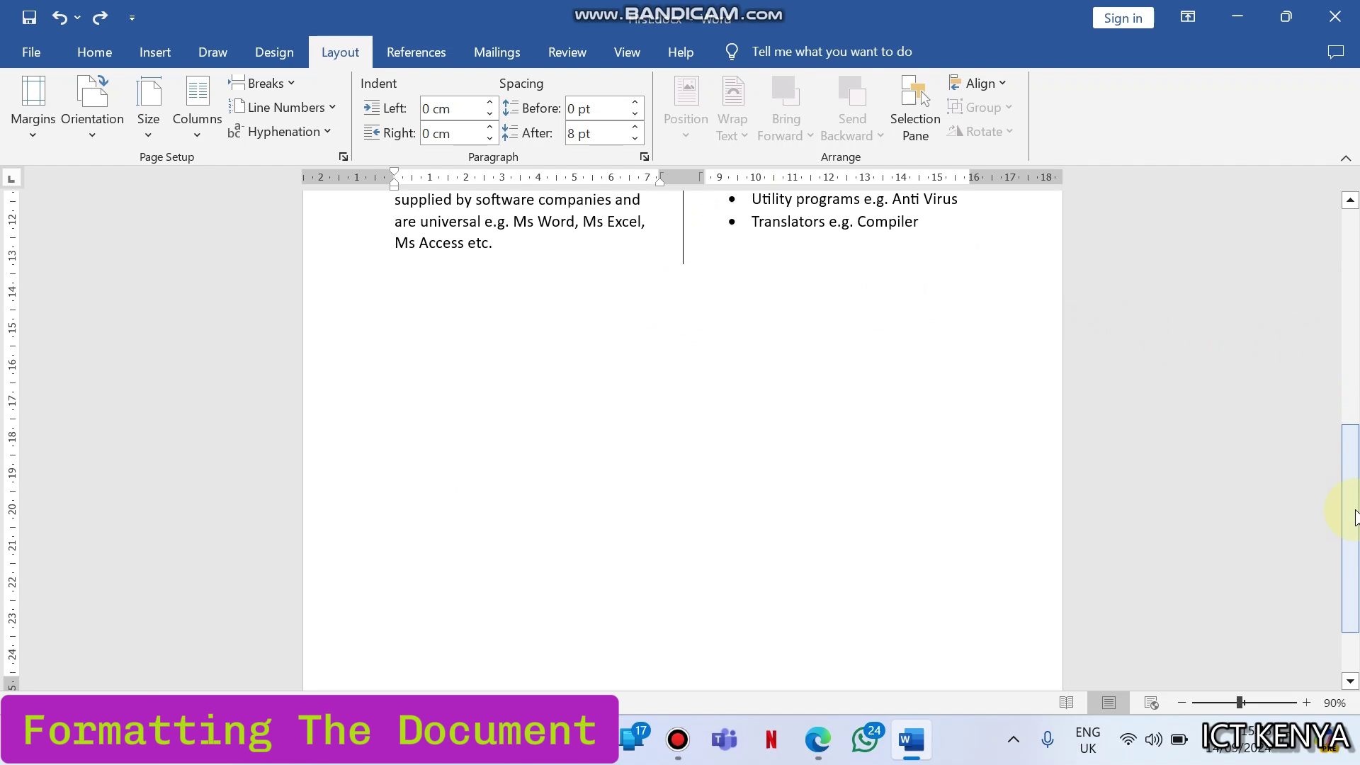
left_click(825, 751)
scroll(644, 540, "down", 1)
scroll(645, 540, "down", 8)
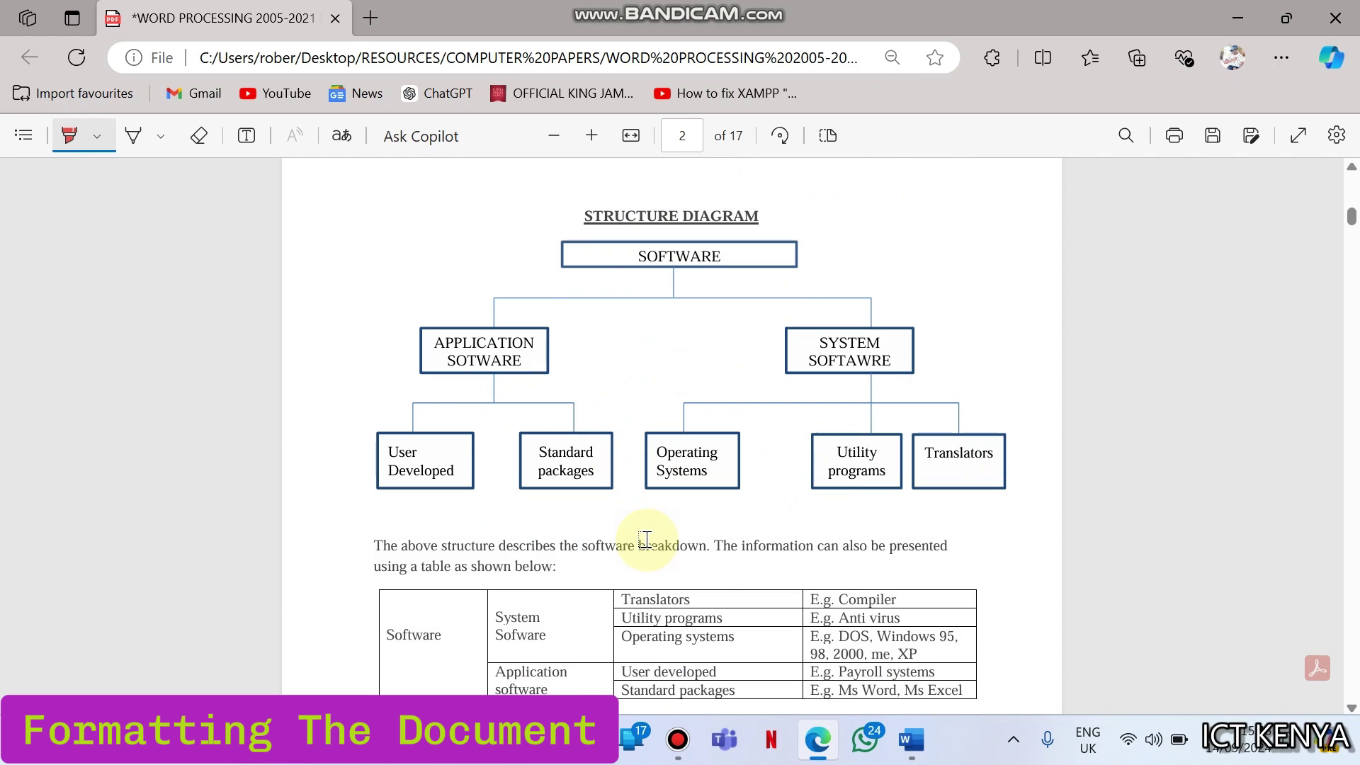
left_click(912, 740)
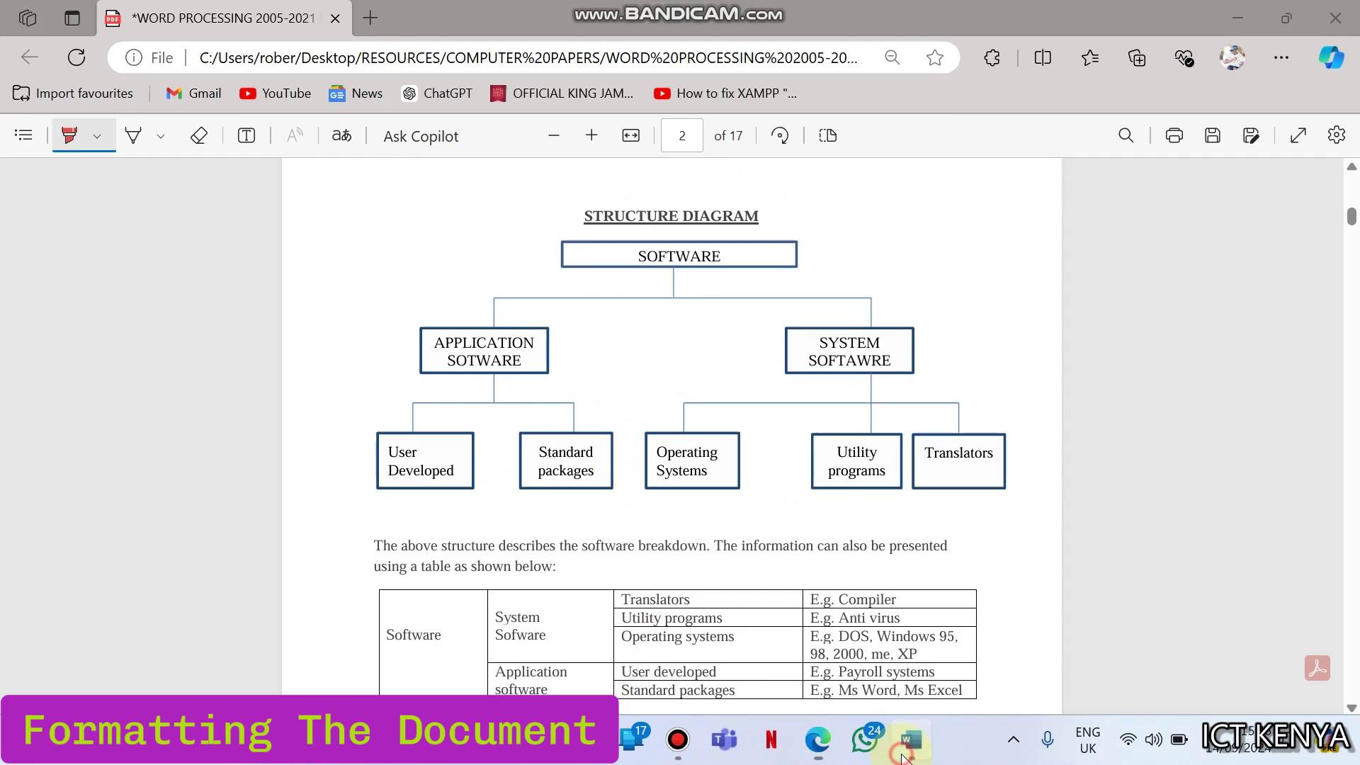
left_click(968, 267)
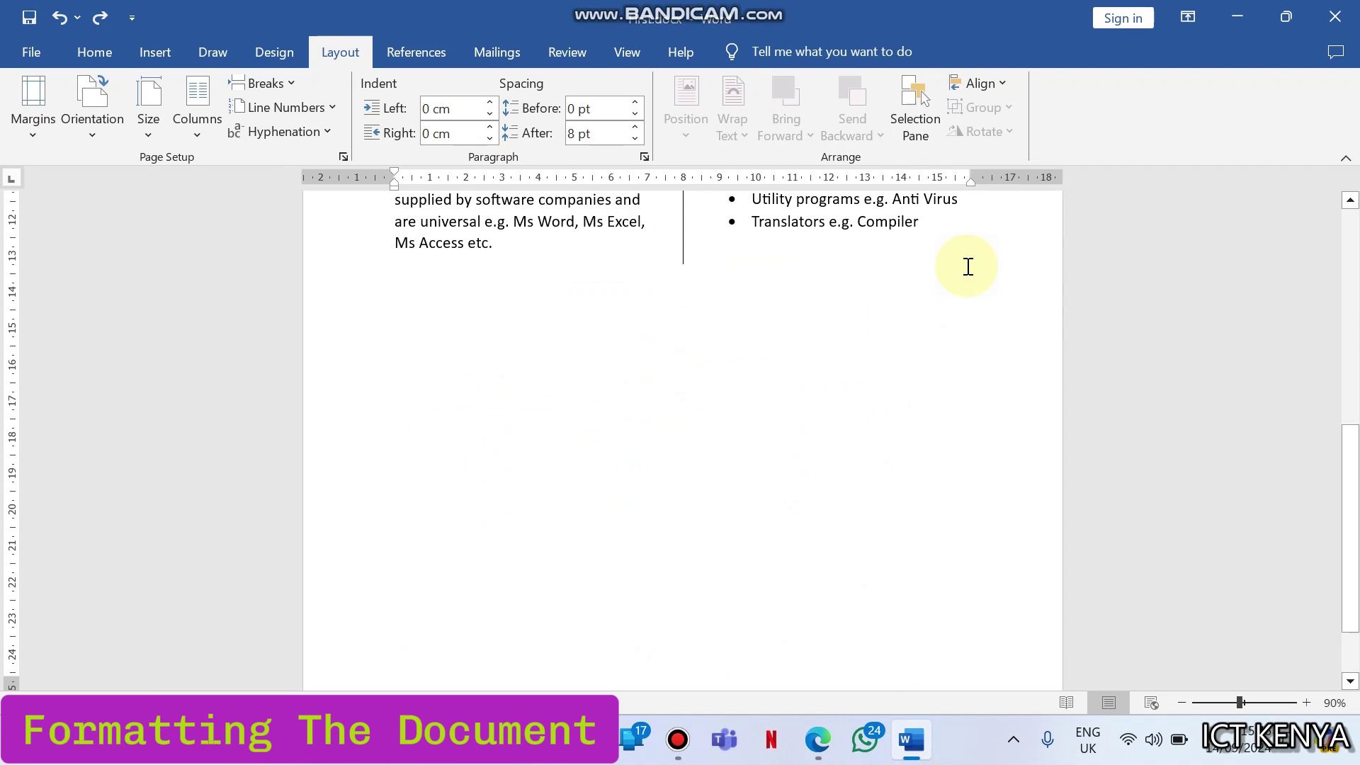
left_click(282, 85)
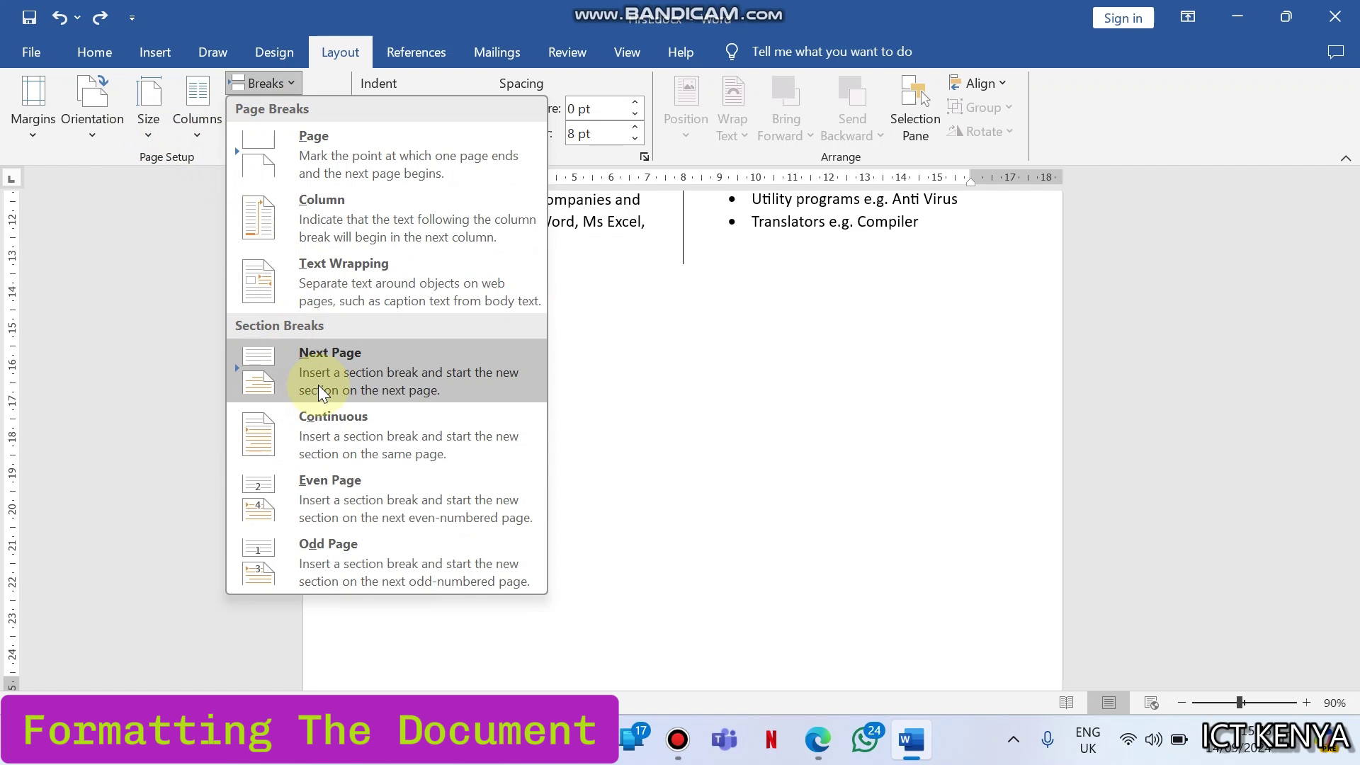
left_click(160, 426)
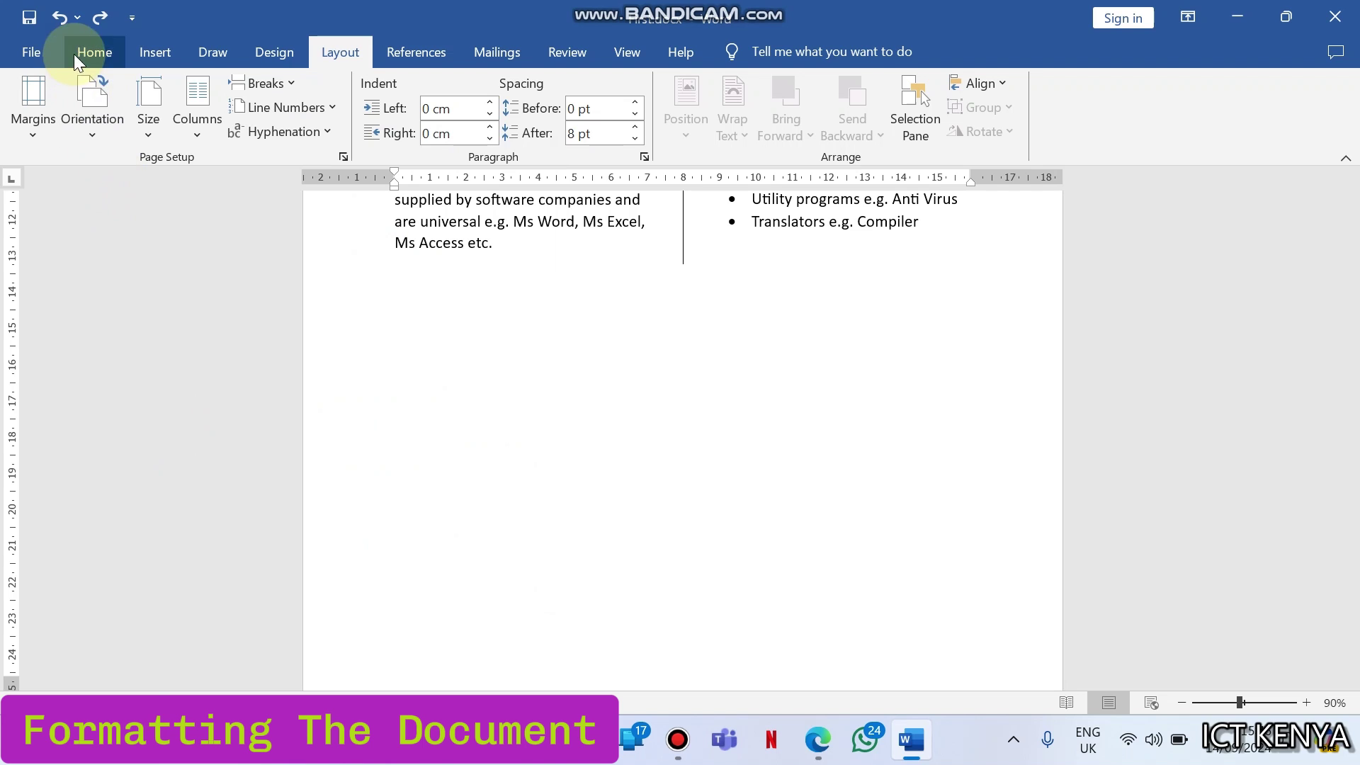
left_click(143, 55)
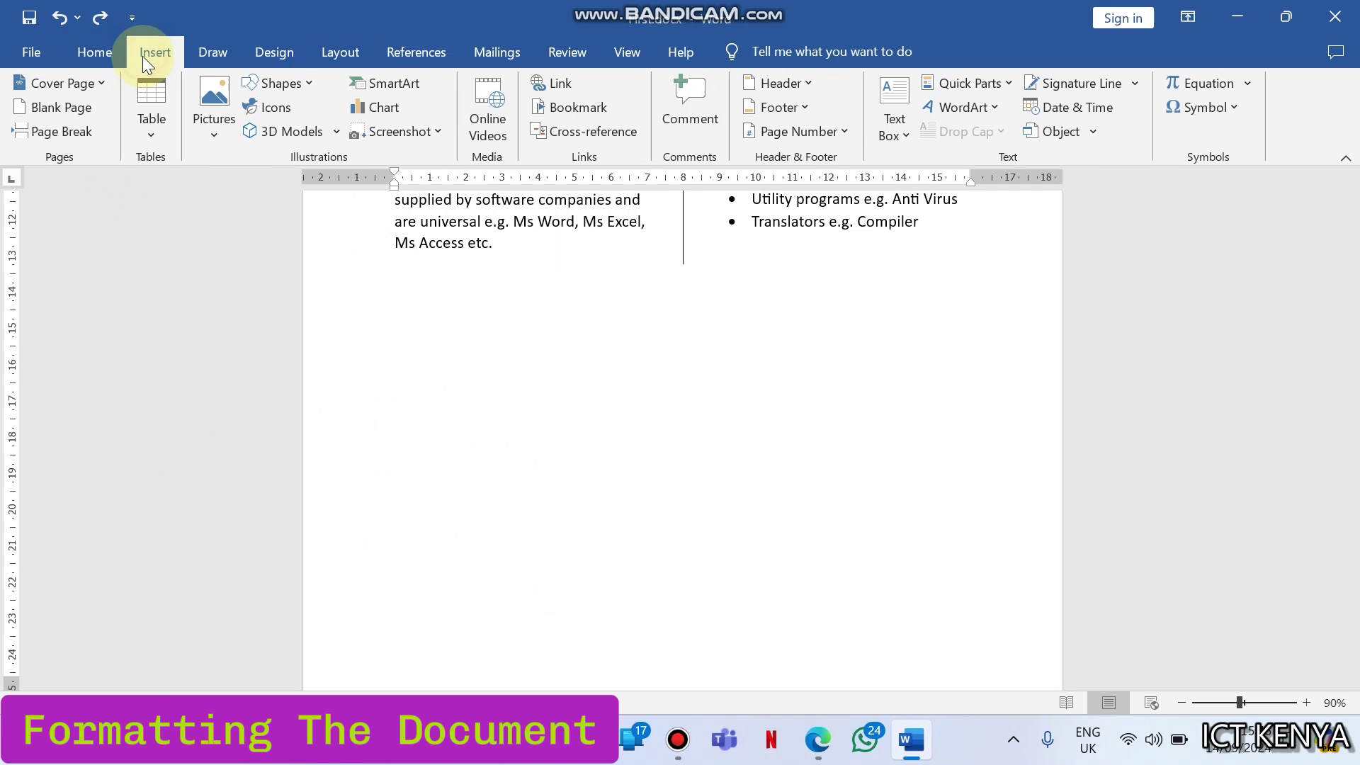
left_click(44, 109)
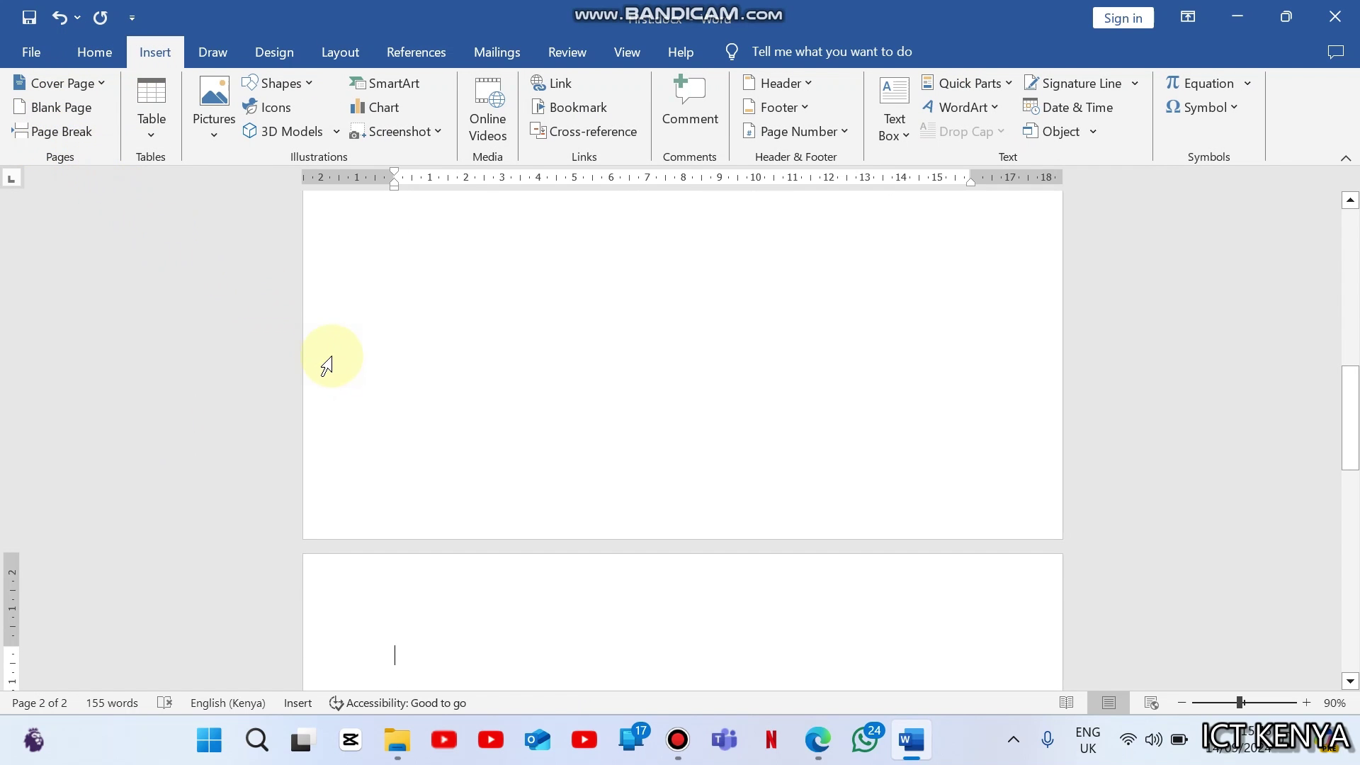
key("ctrl+z")
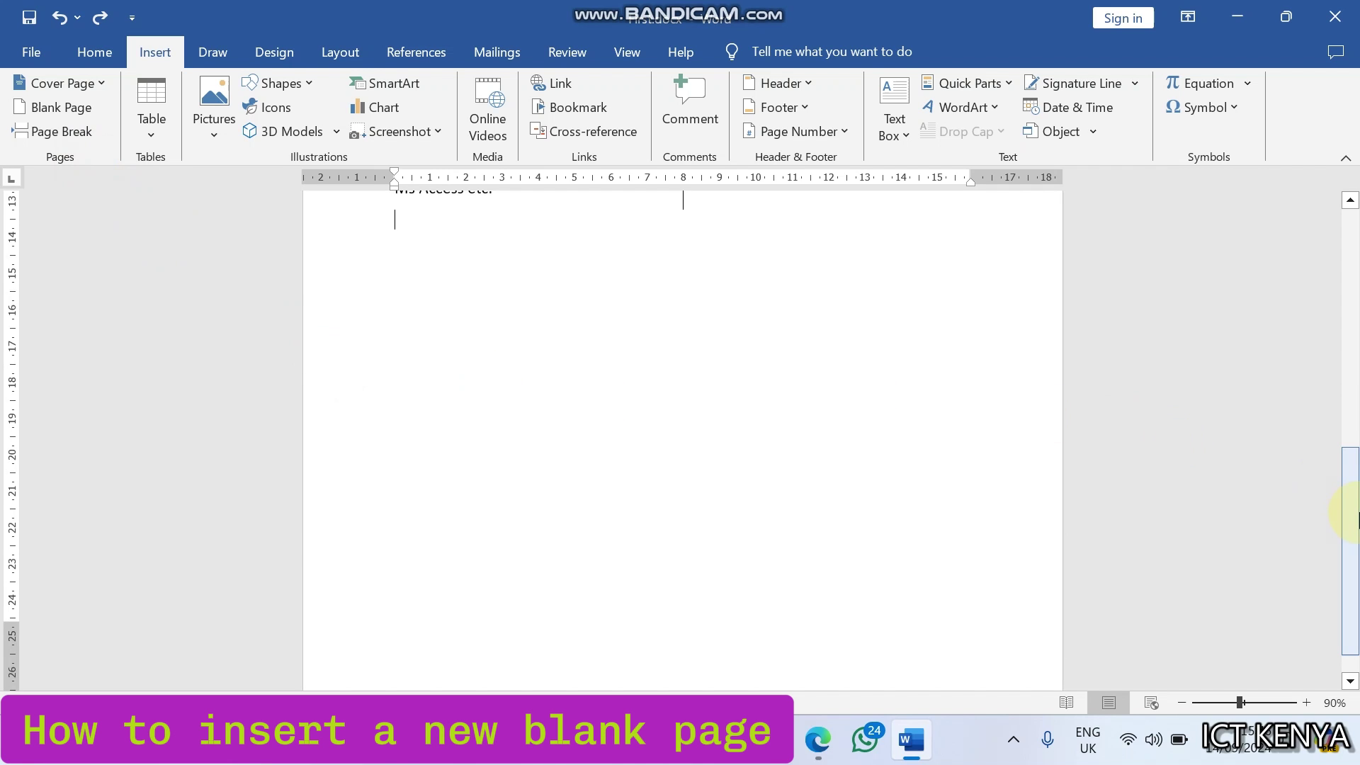
Step: Try inserting a blank page before the SOFTWARE title, and undo it
left_click_drag(1354, 519, 1357, 356)
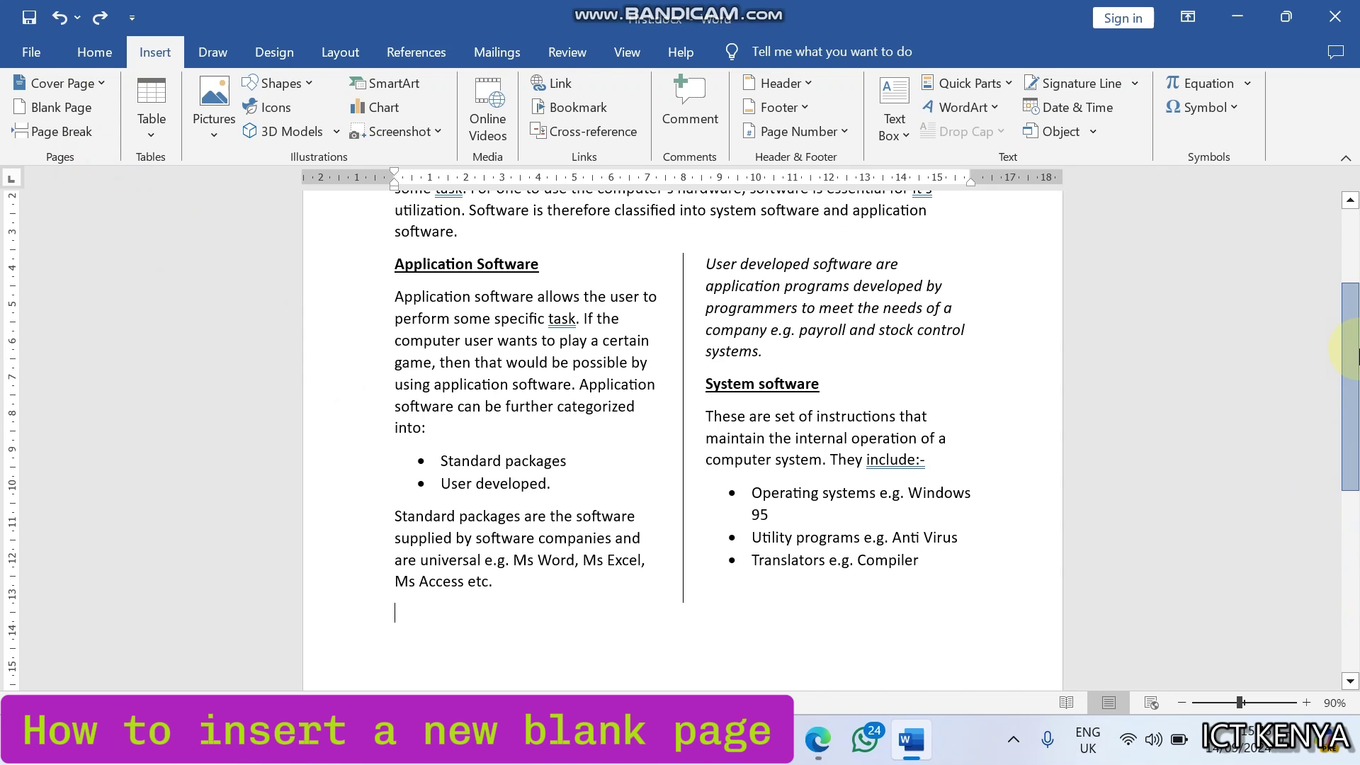
left_click_drag(1357, 355, 1357, 281)
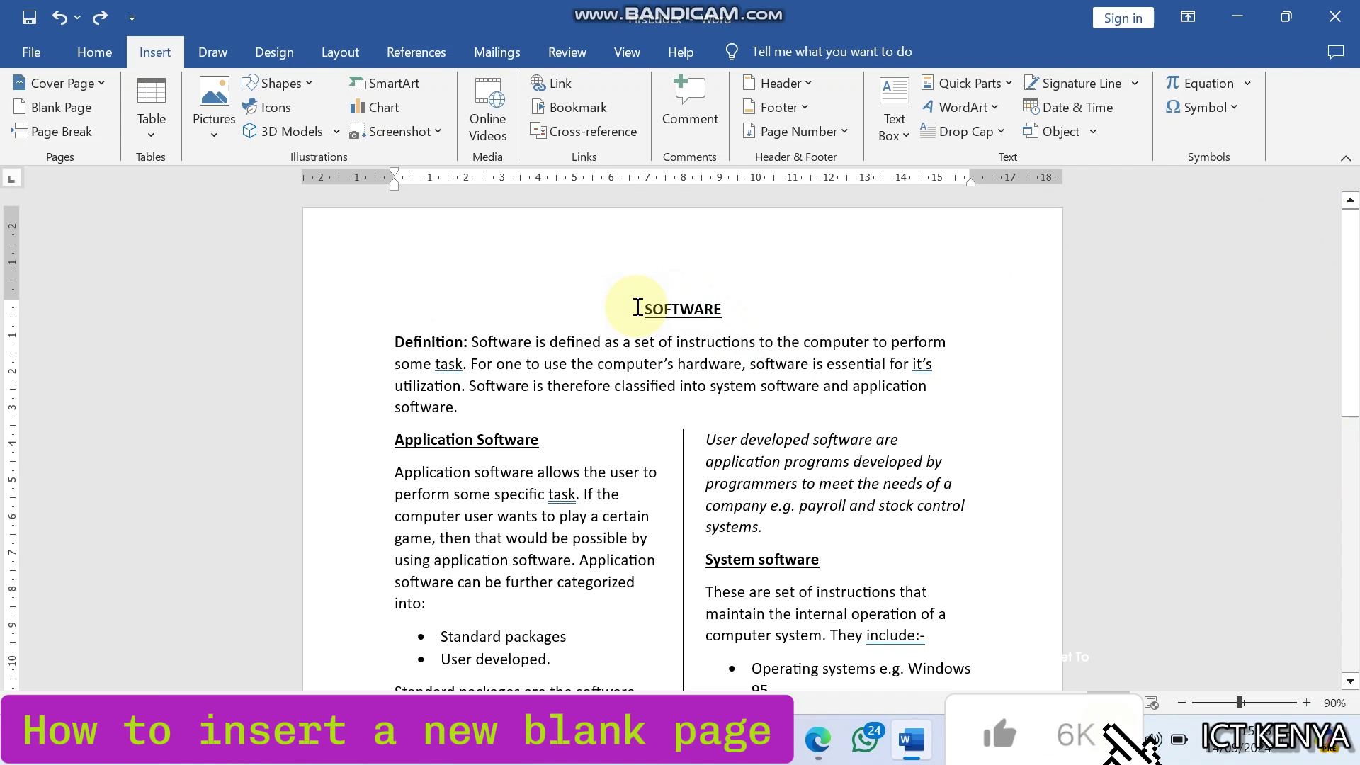
left_click(66, 105)
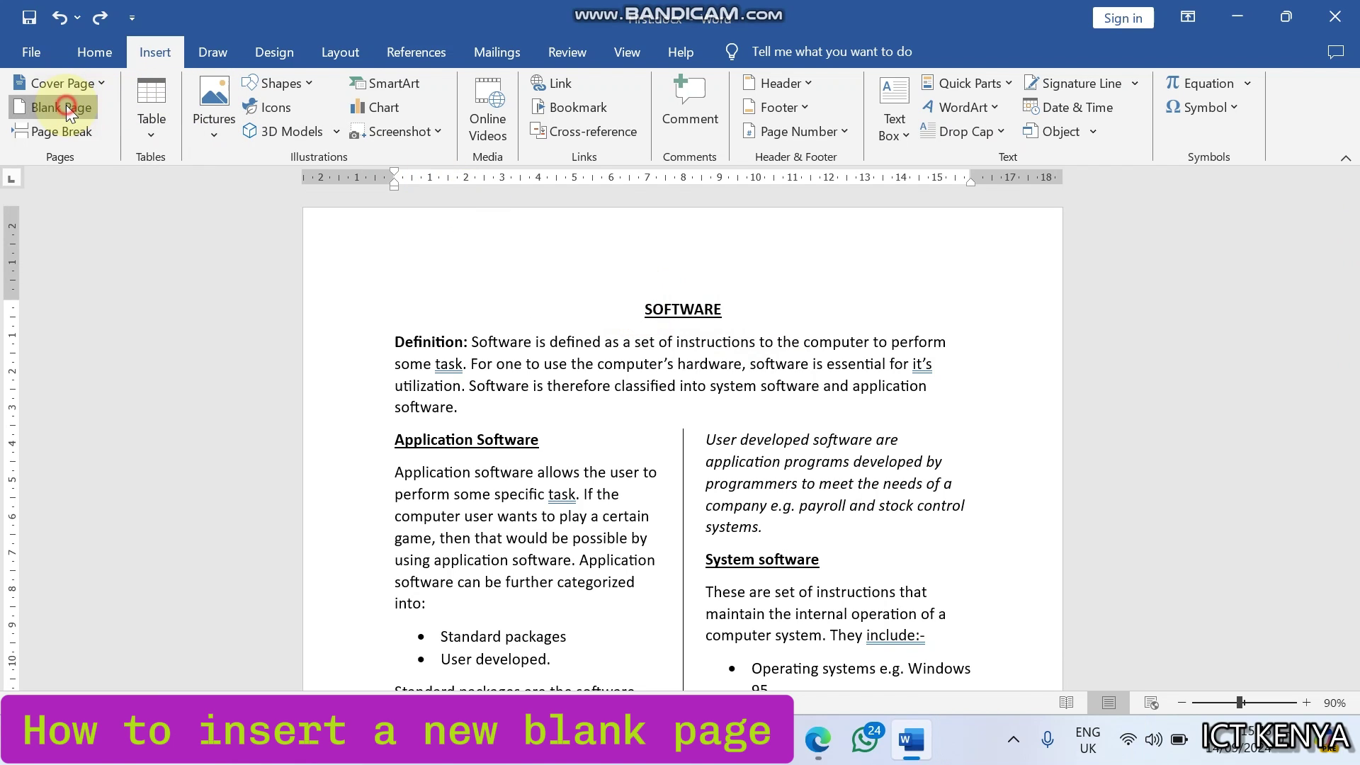
mouse_move(1349, 425)
left_mouse_down()
mouse_move(1351, 267)
mouse_move(1355, 432)
left_mouse_up()
key("ctrl+z")
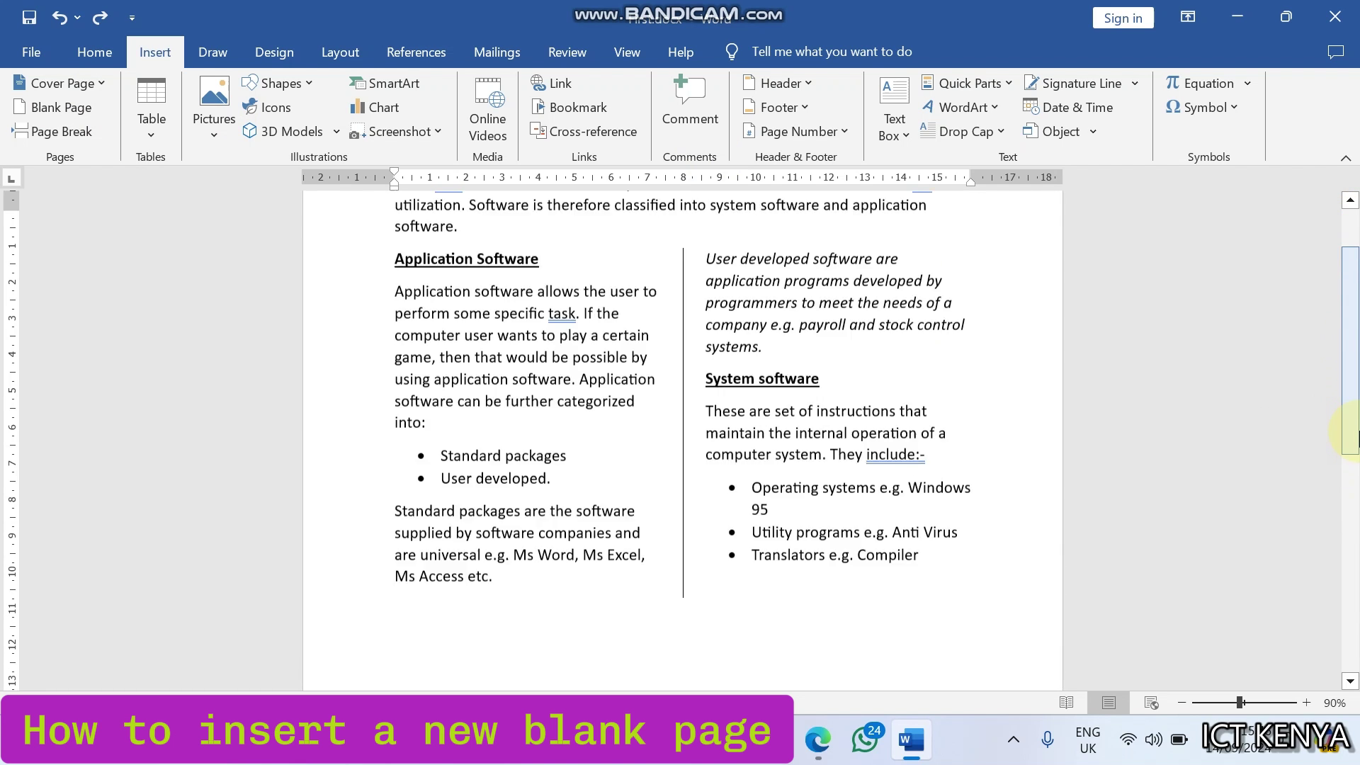
Step: Try inserting a blank page before the "User developed software are" paragraph, and undo it
scroll(1353, 347, "down", 1)
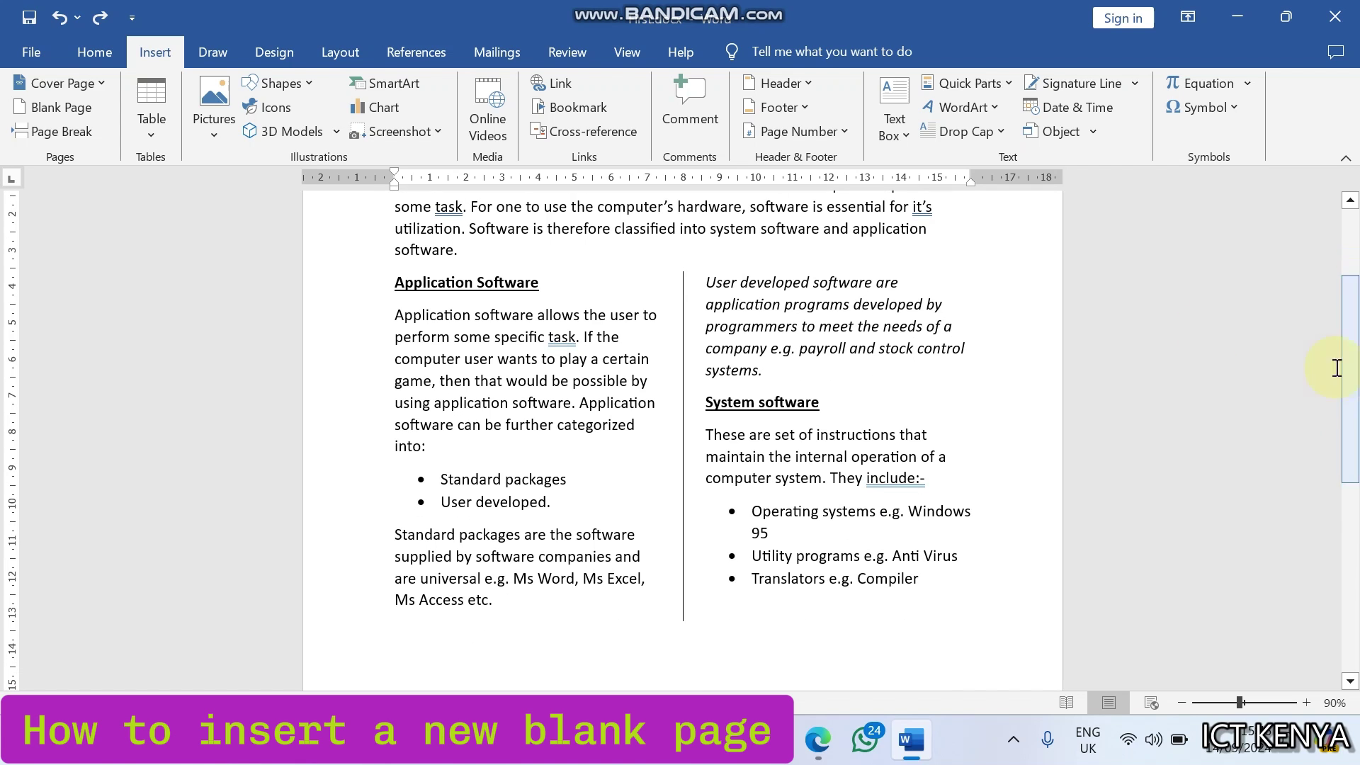
left_click(709, 282)
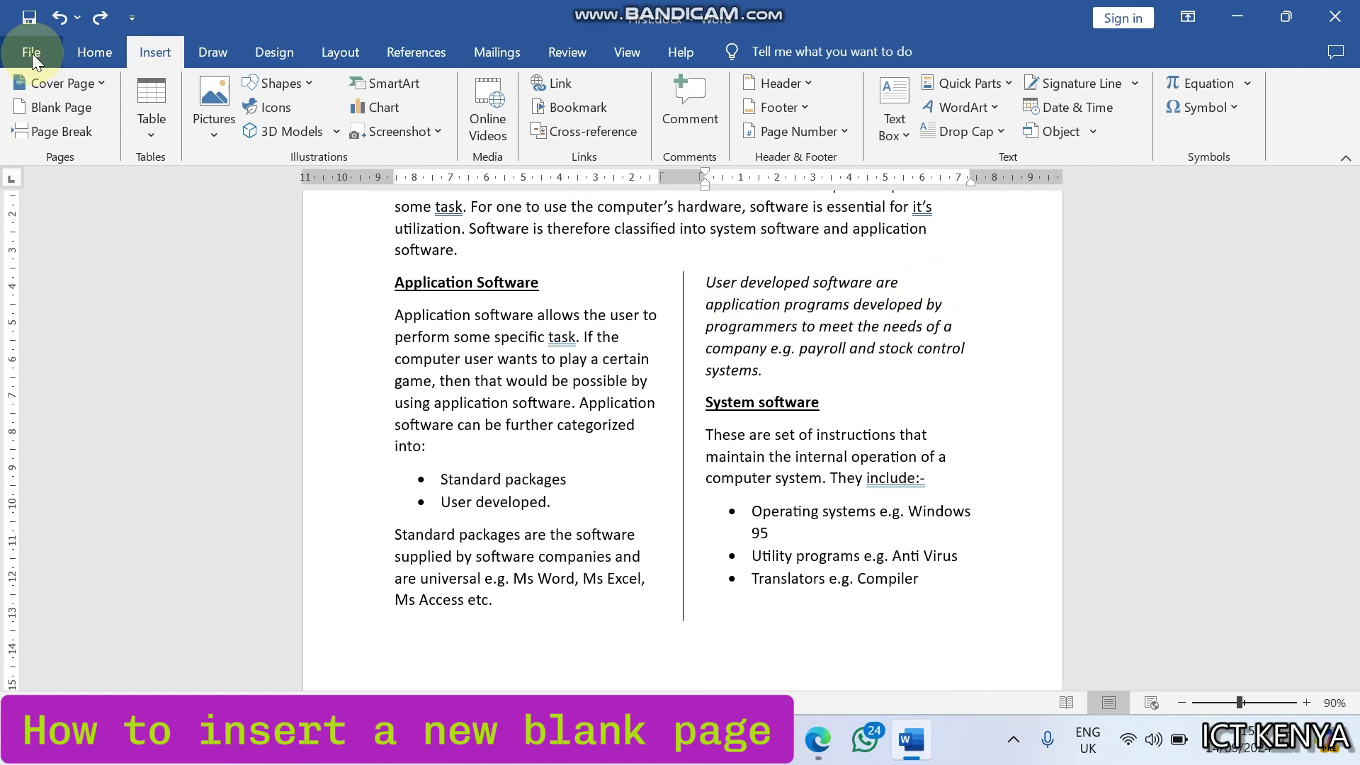
left_click(56, 109)
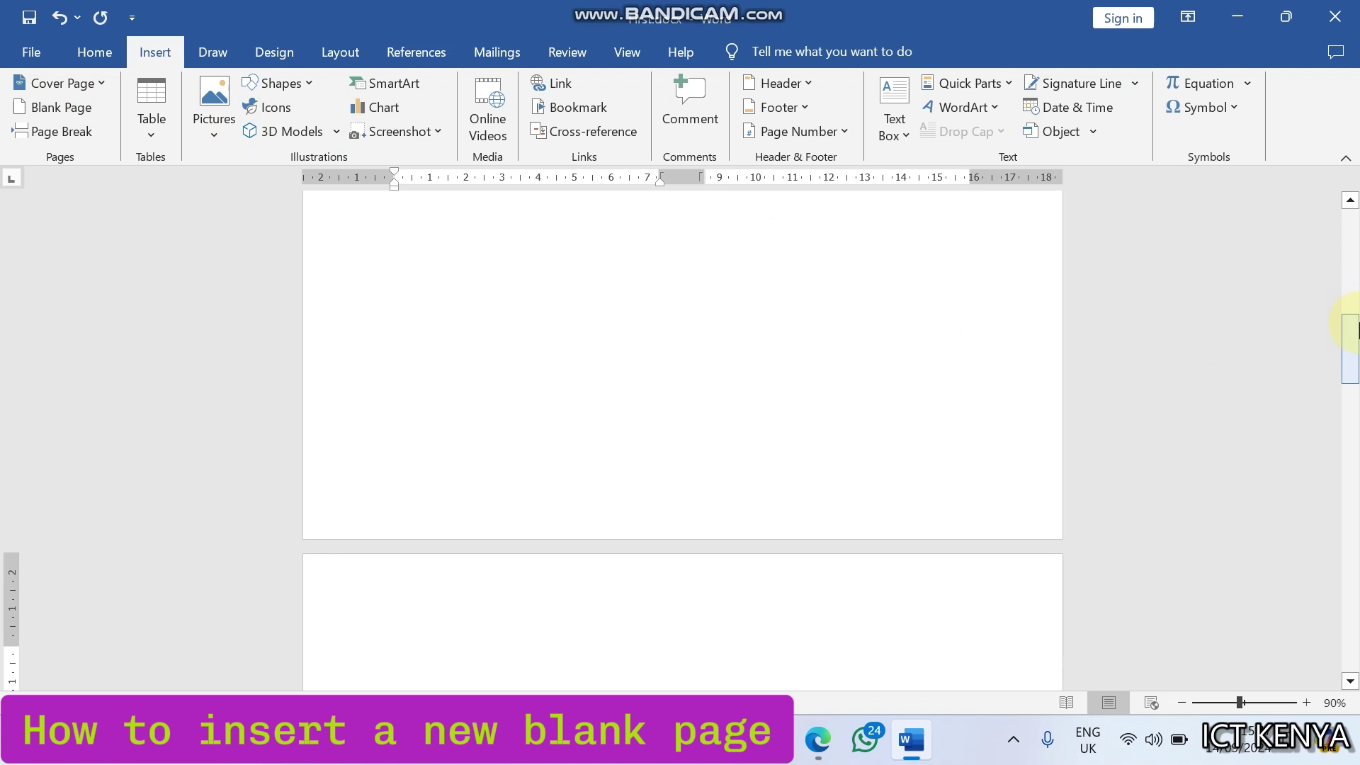
left_click_drag(1350, 324, 1343, 533)
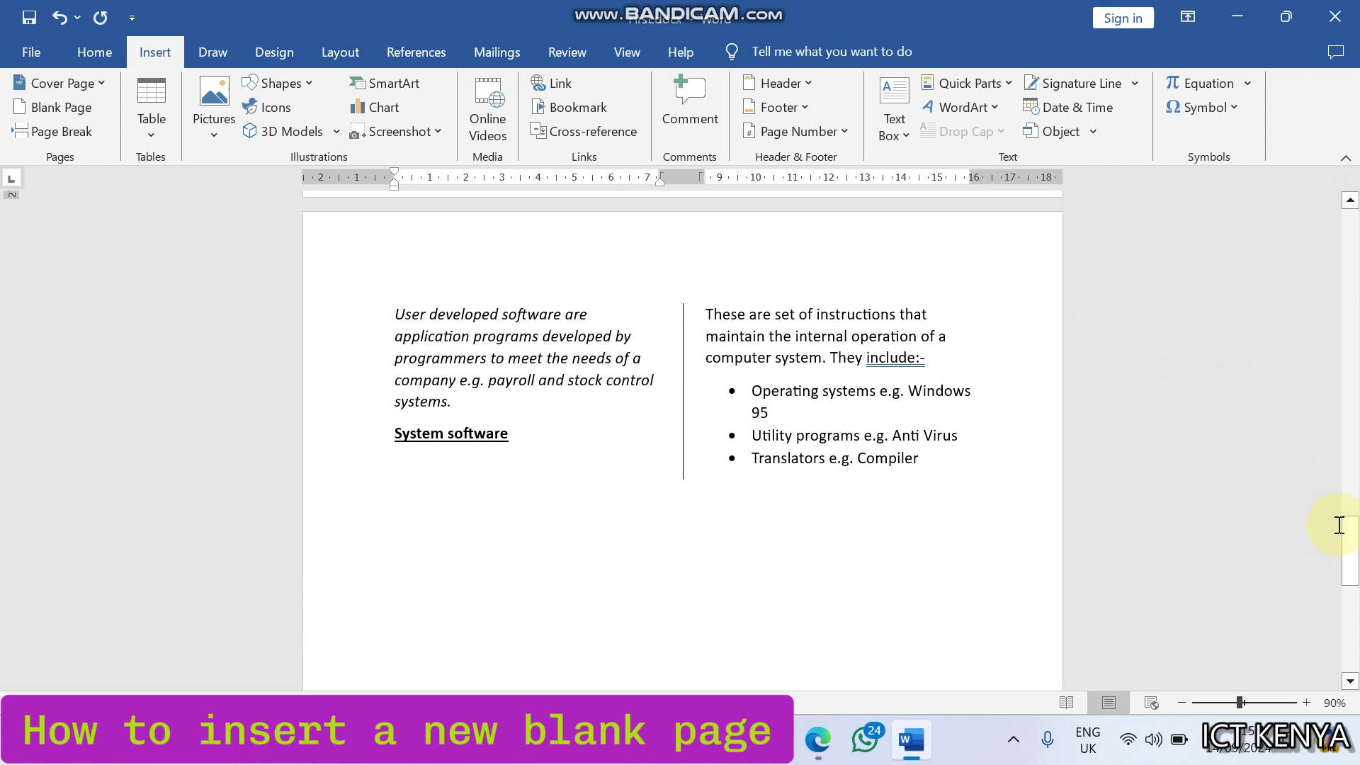
key("ctrl+z")
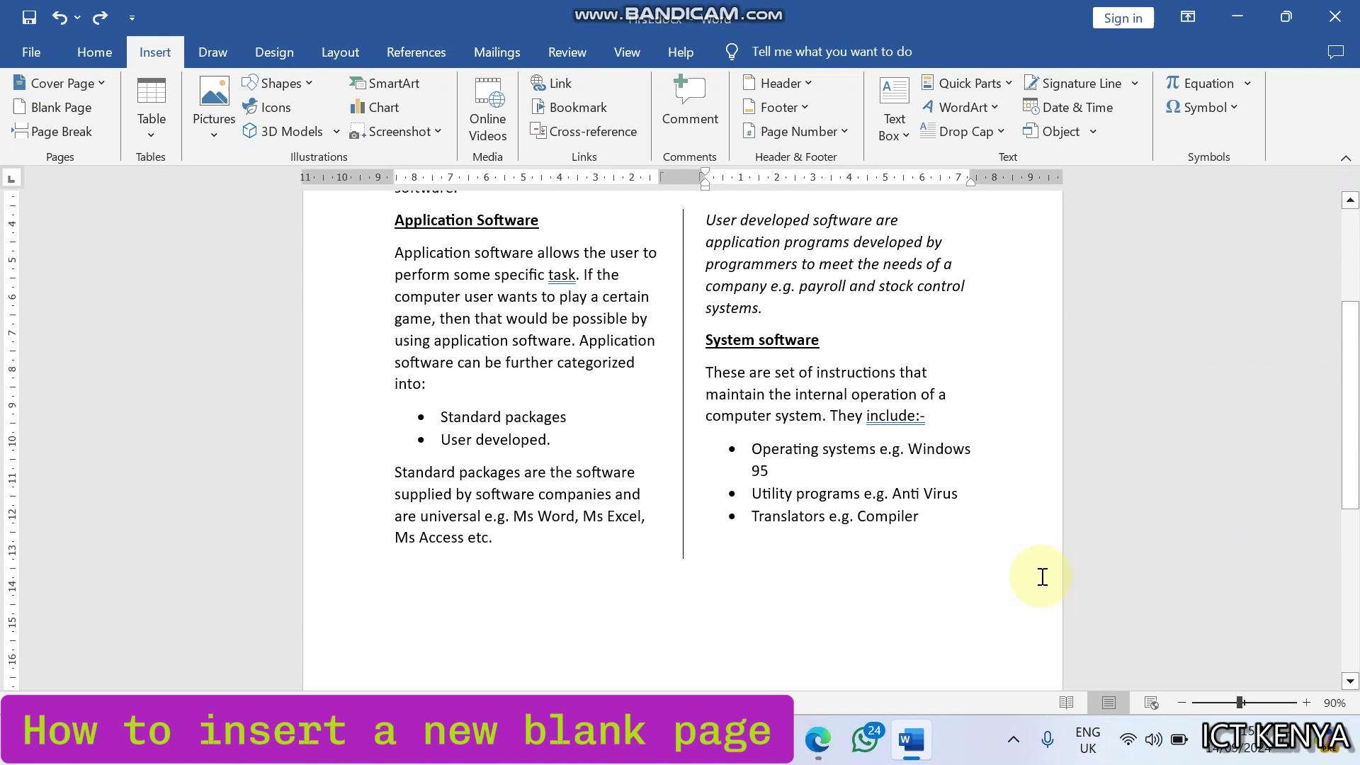
Step: Insert a blank page after the two-column text and go to the new page's first line
left_click(413, 584)
left_click(41, 113)
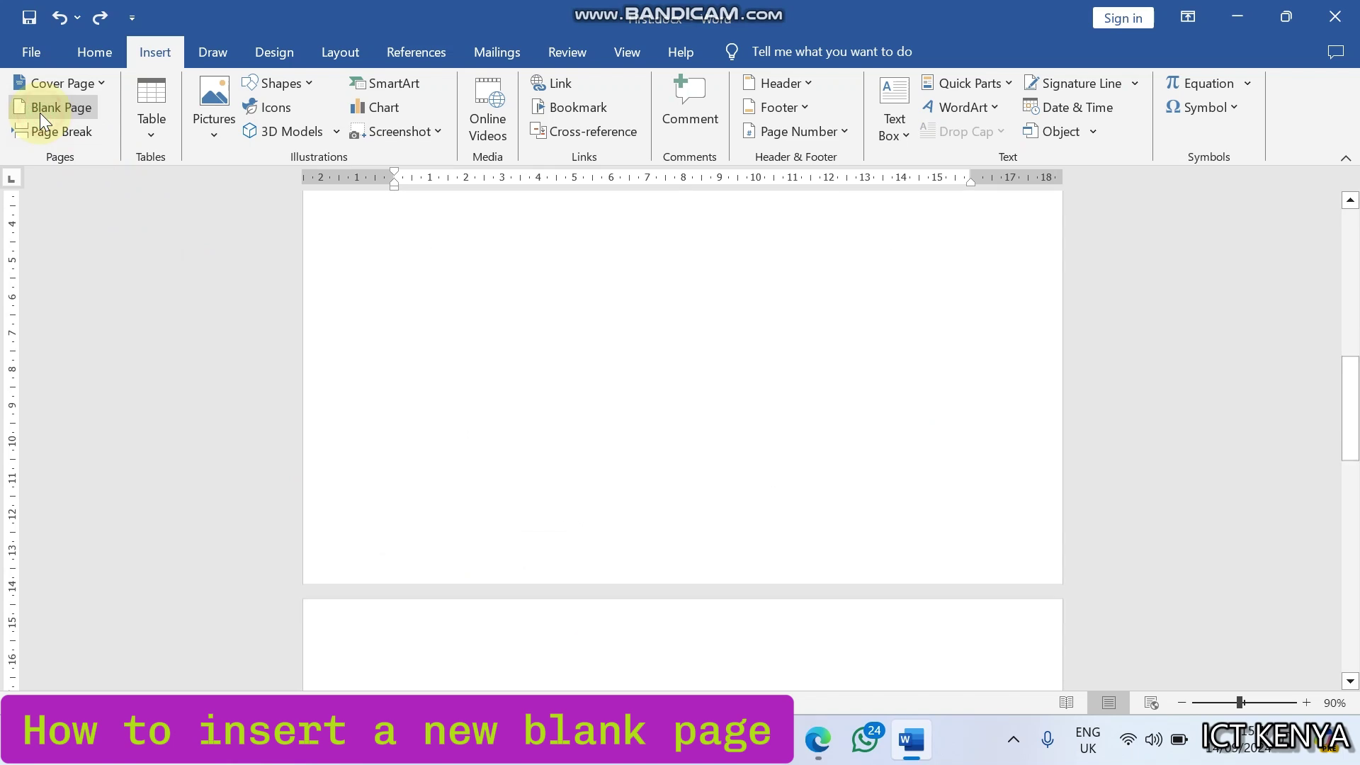
left_click_drag(1351, 395, 1356, 466)
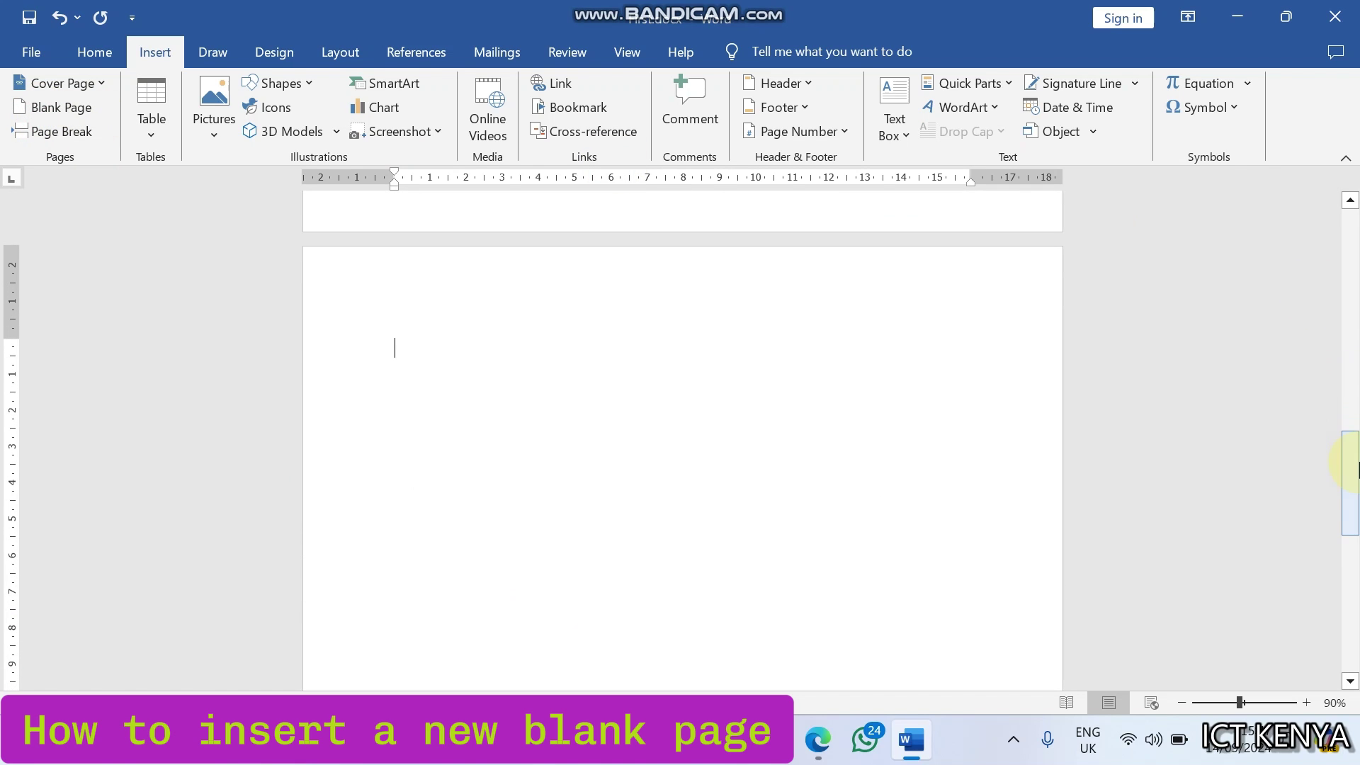
Step: Check and mark the diagram's heading in the exam PDF in Edge, and enter "STRUCTURE DIAGRAM" on the new page in Word
left_click(817, 740)
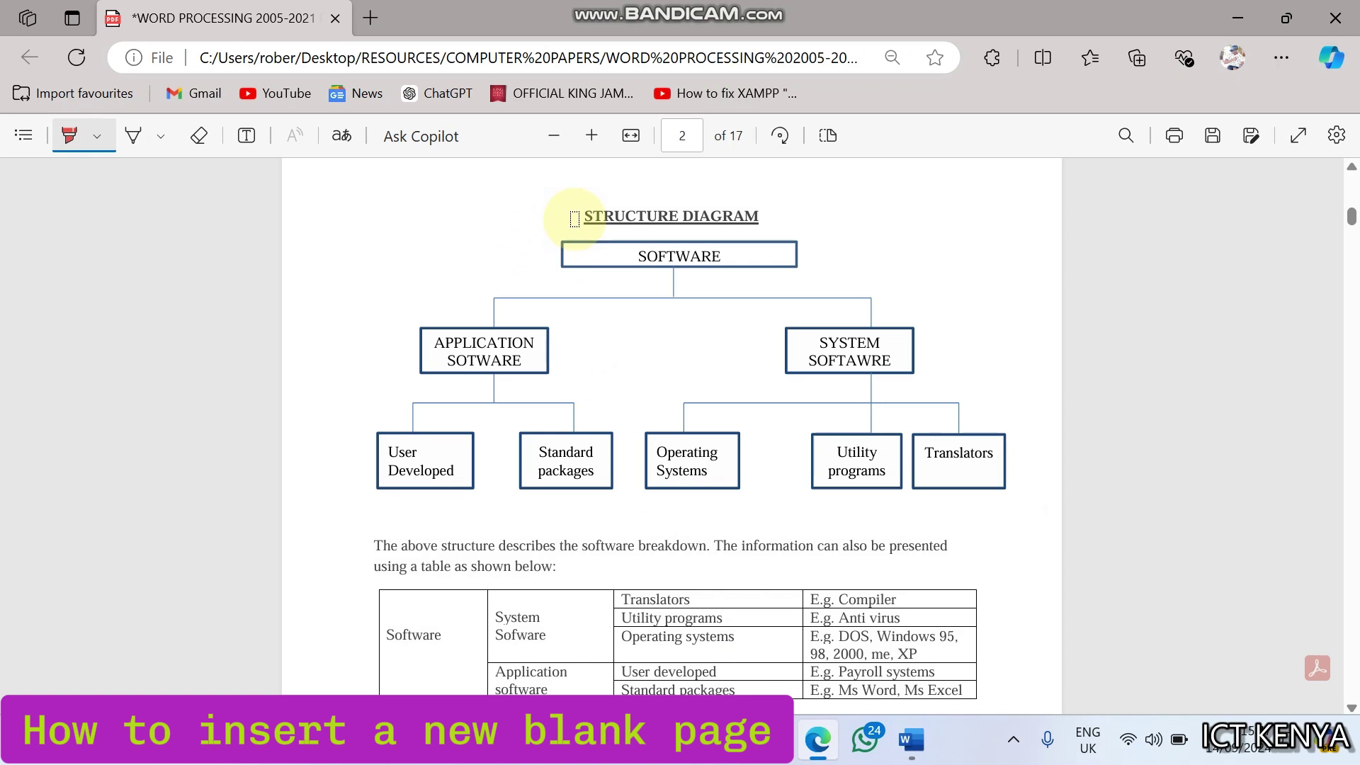
mouse_move(575, 218)
left_mouse_down()
mouse_move(779, 206)
mouse_move(680, 195)
mouse_move(635, 209)
left_mouse_up()
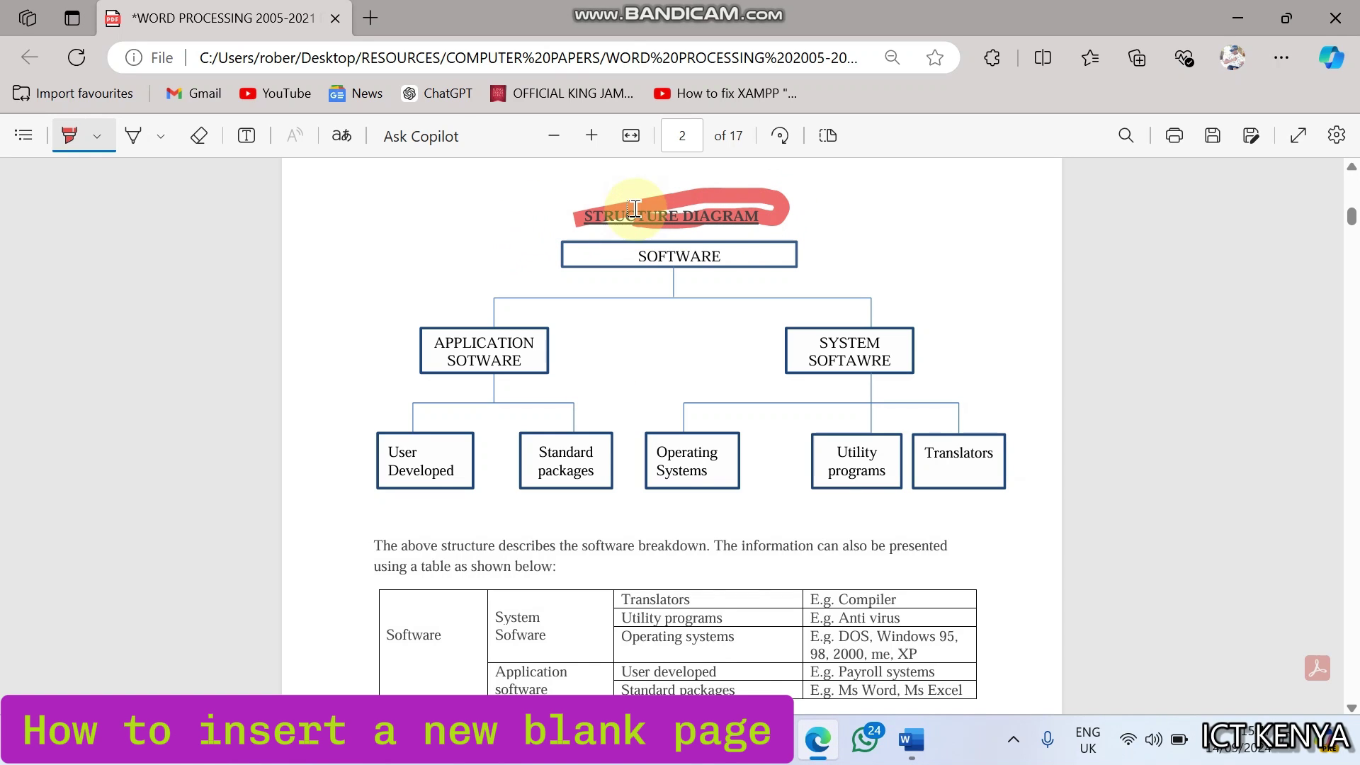
left_click(911, 740)
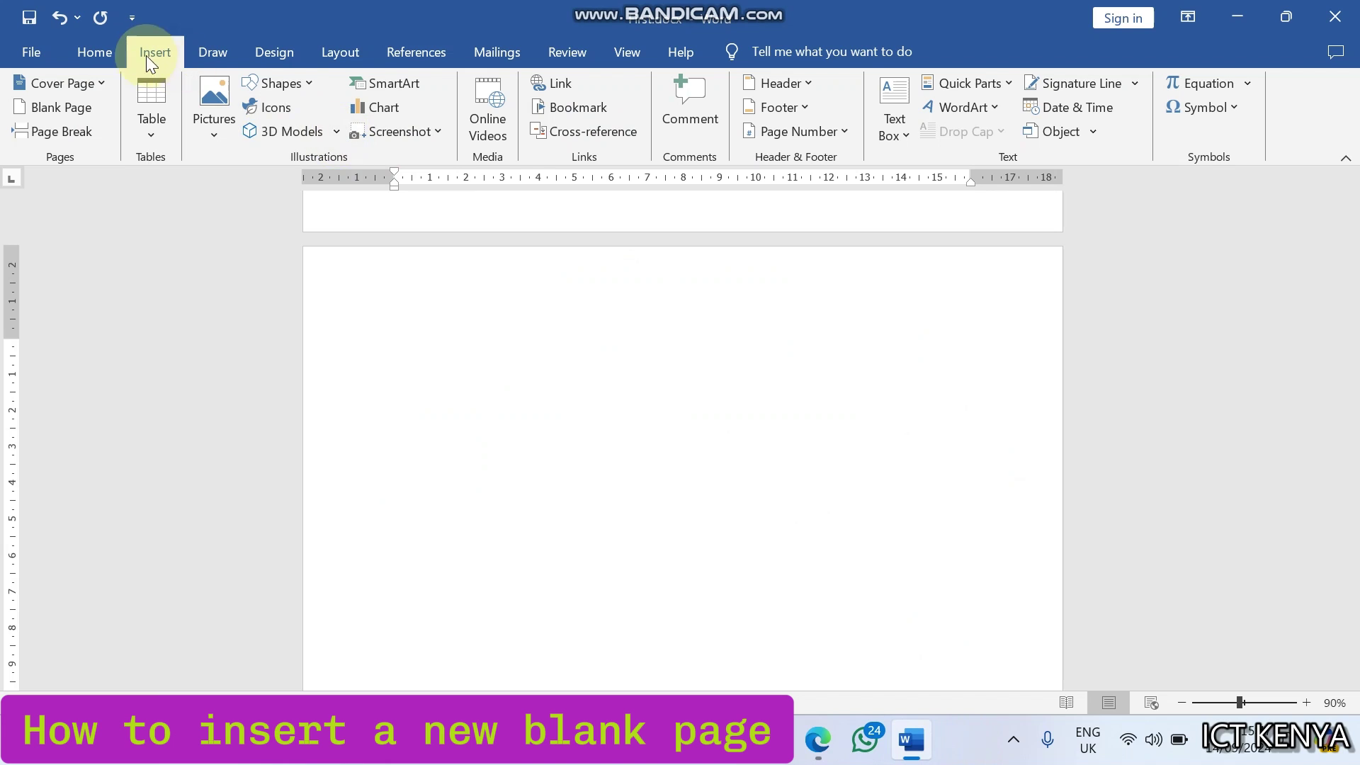
left_click(99, 51)
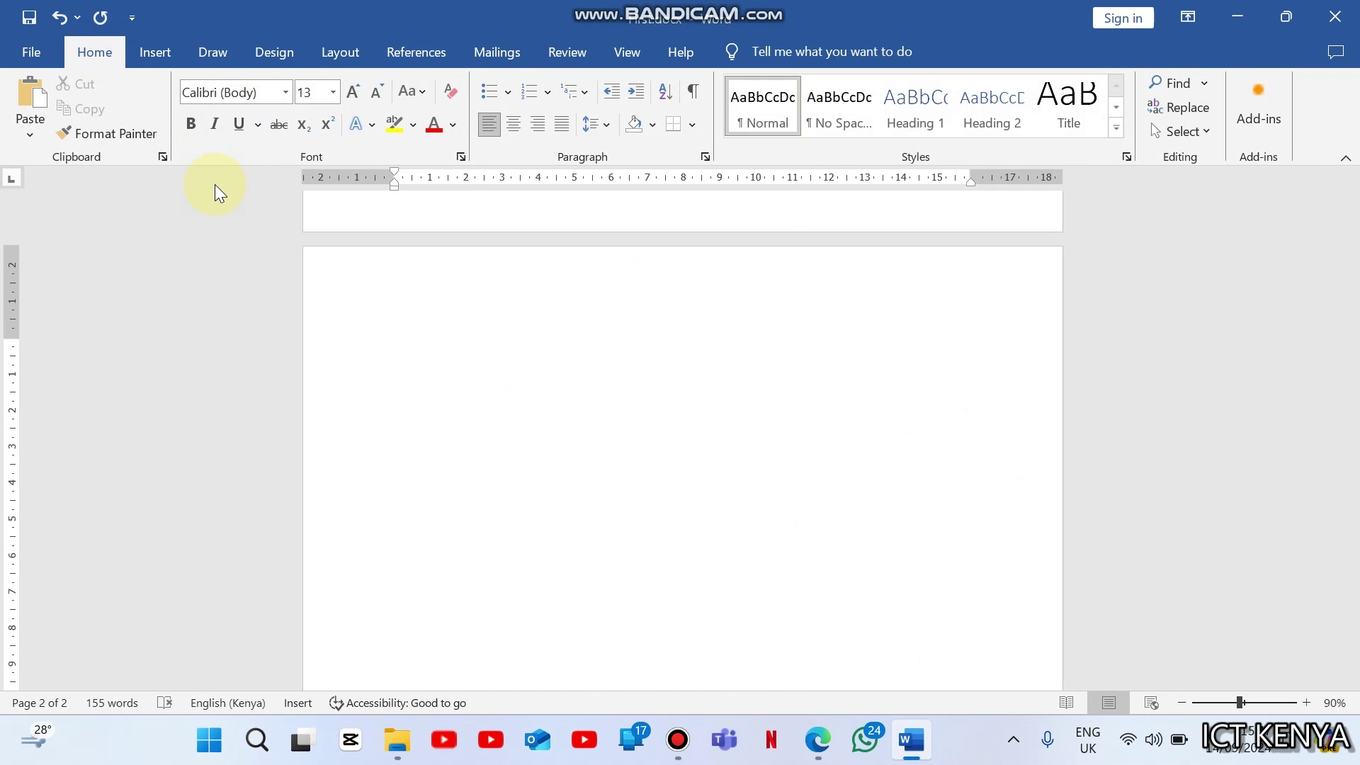
type("STRUCTURE DIAGRAM")
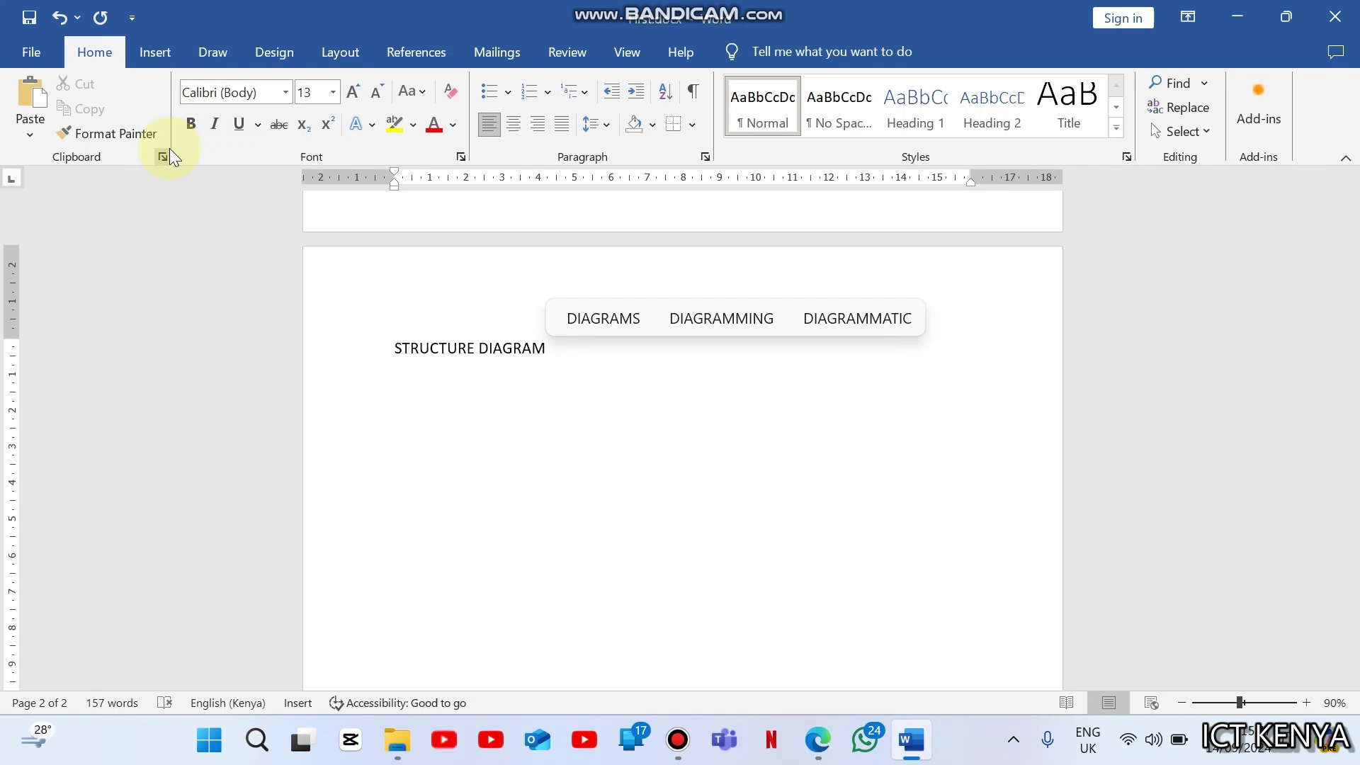
Step: Centre, bold and underline the STRUCTURE DIAGRAM heading, and start a new line below it without bold or underline
left_click(516, 126)
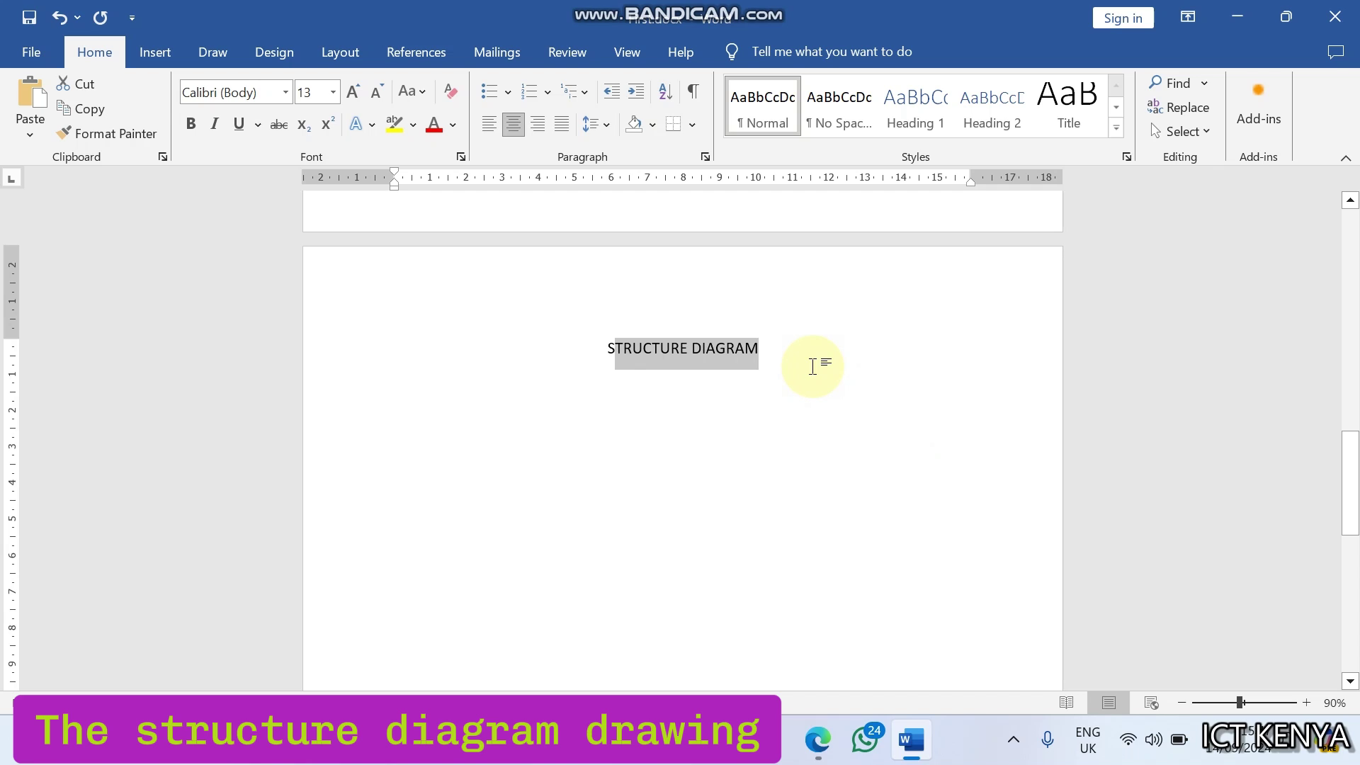
key("ctrl+b")
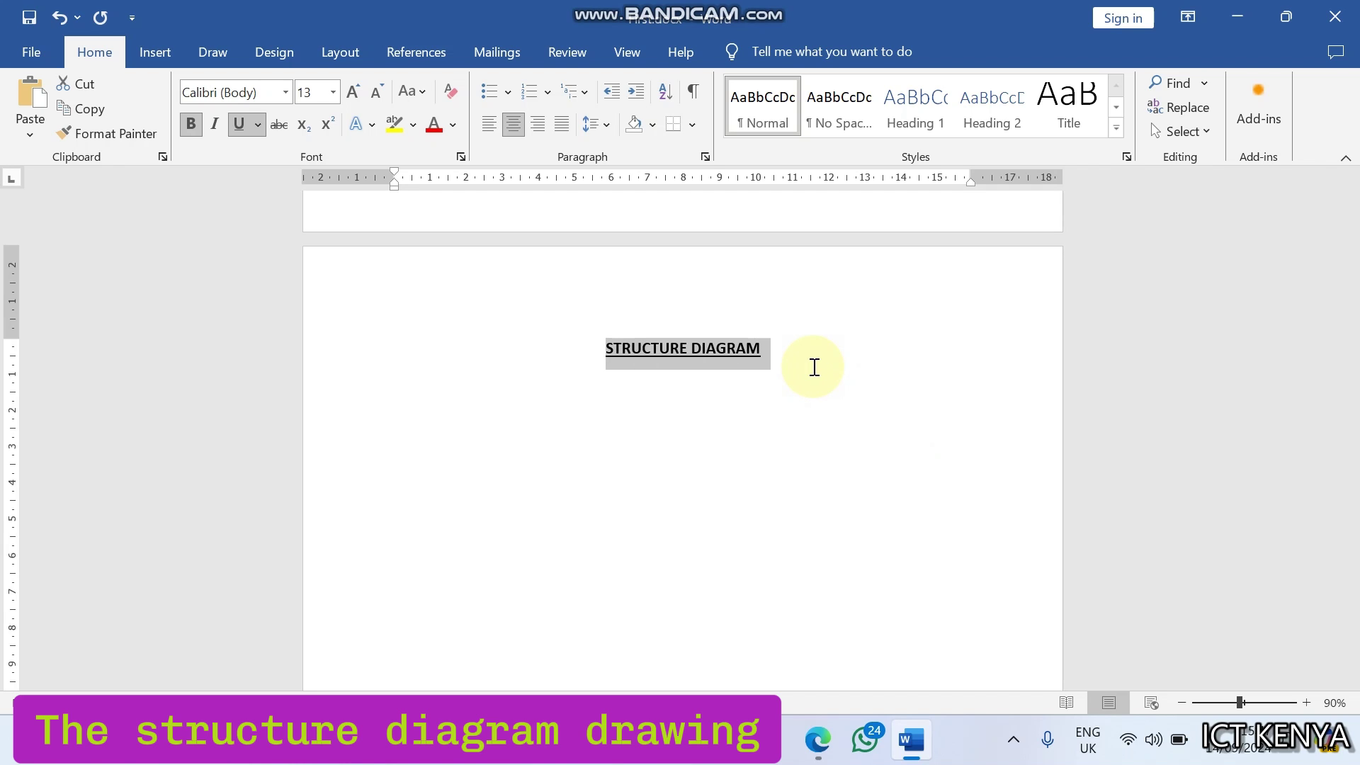
left_click(785, 405)
key("Return")
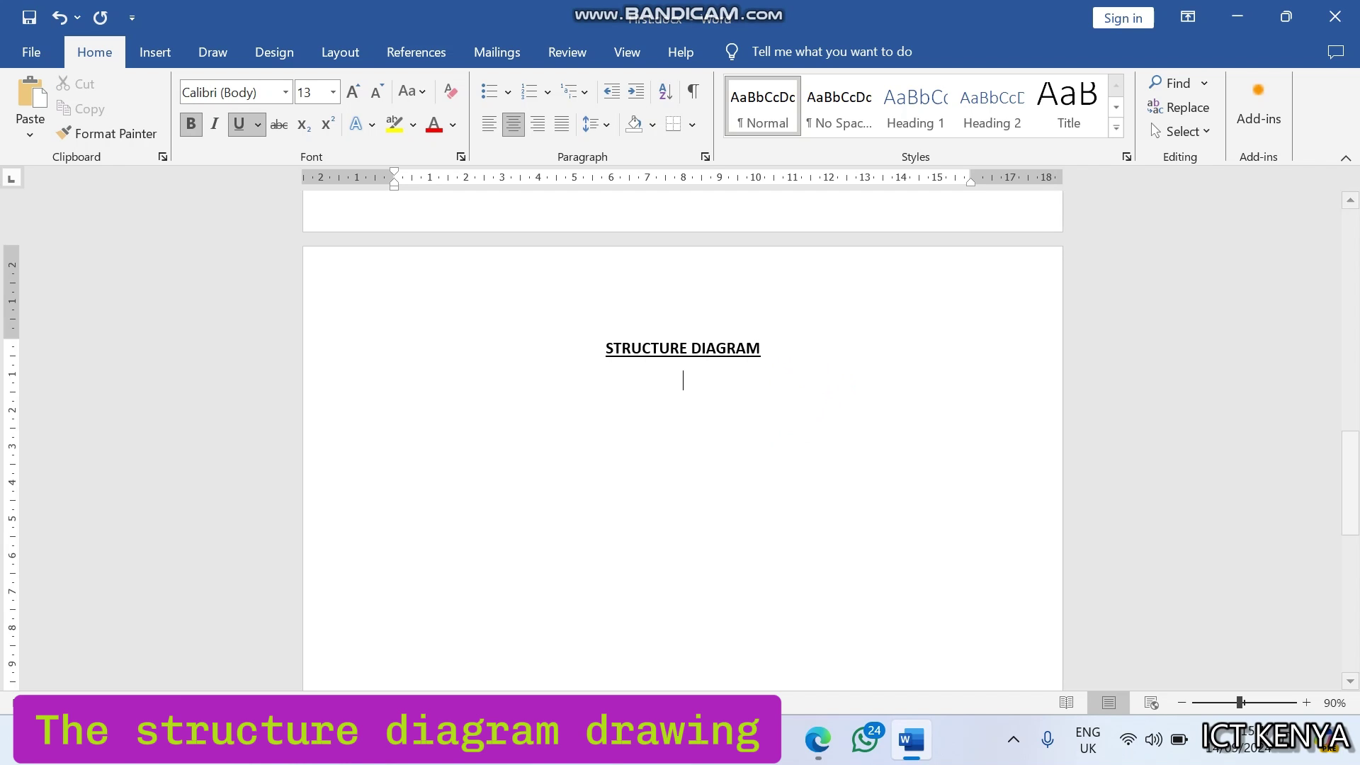
left_click(194, 126)
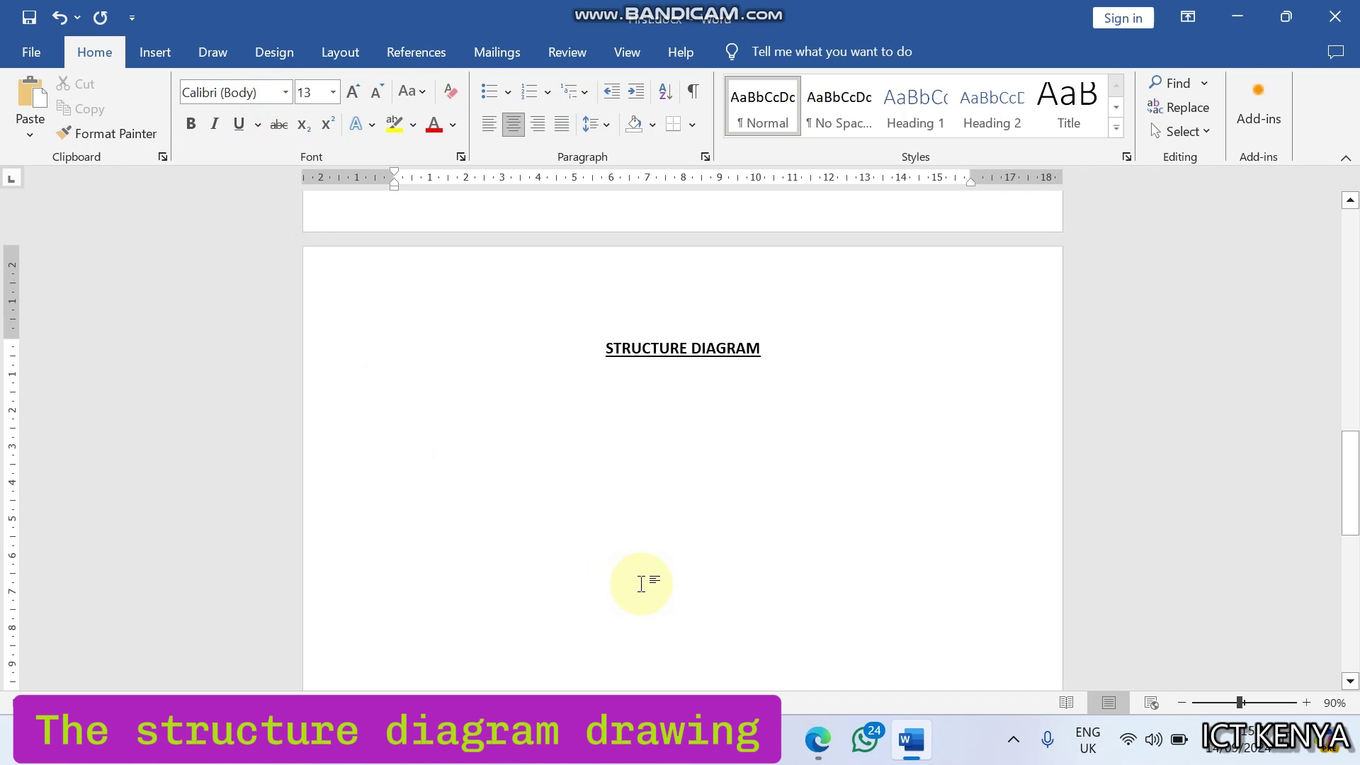
Step: Check the structure diagram in the exam PDF in Edge, and draw a rectangle about 1.04 cm by 9.65 cm below the heading in Word
left_click(819, 743)
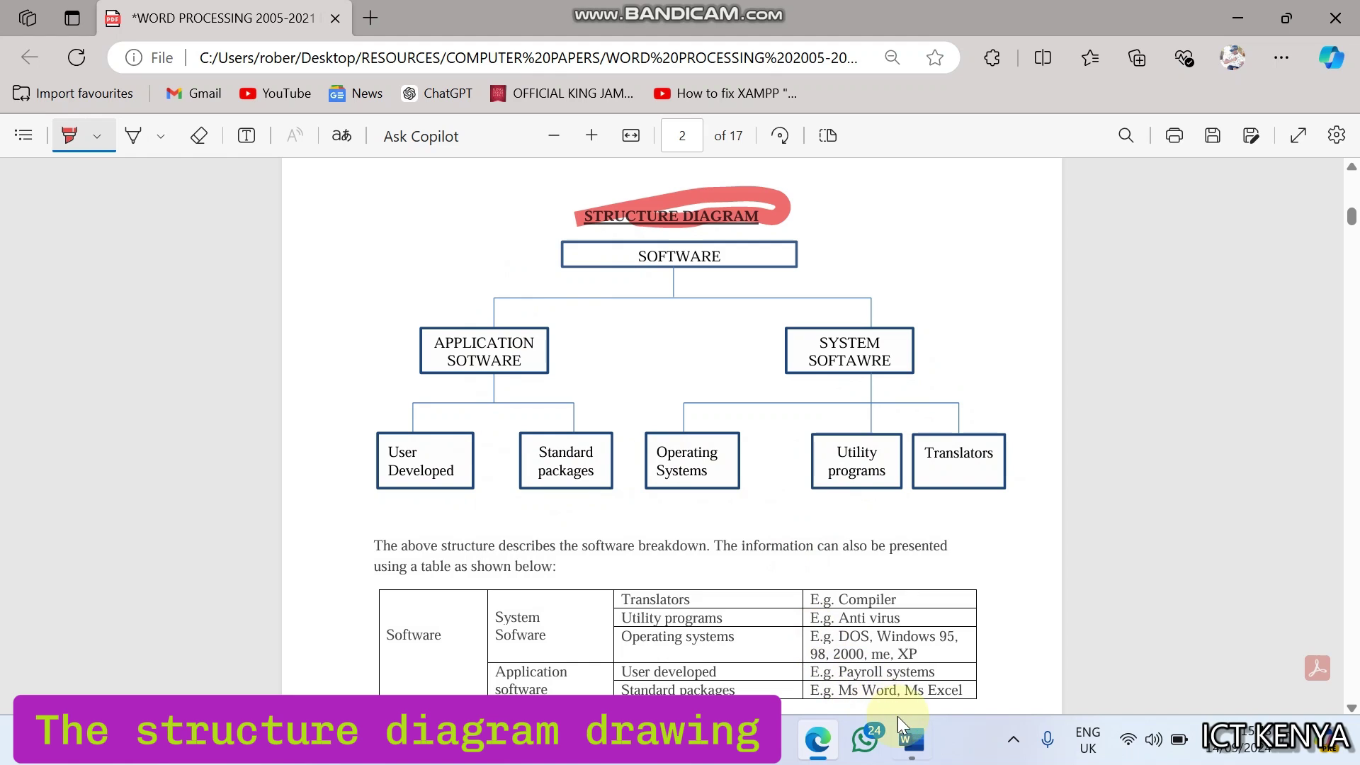
left_click(911, 739)
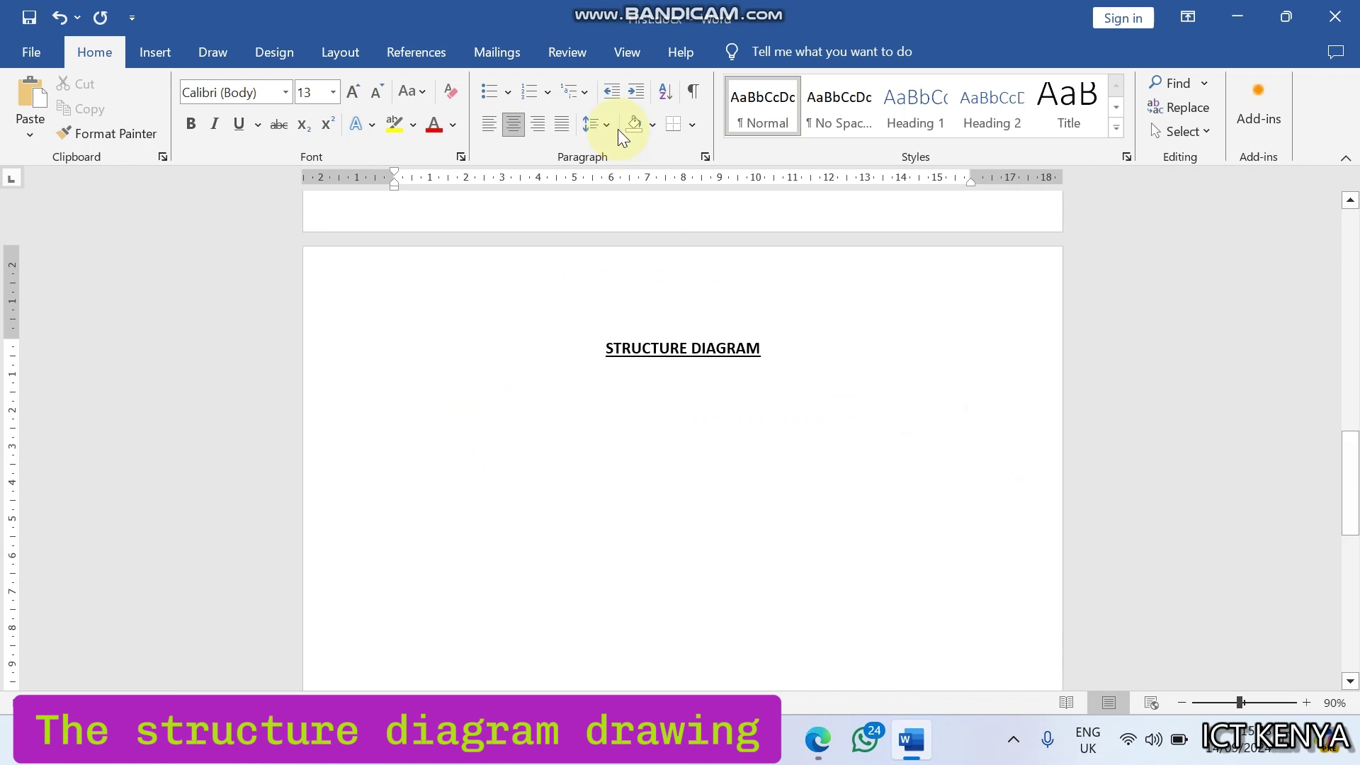
left_click(155, 53)
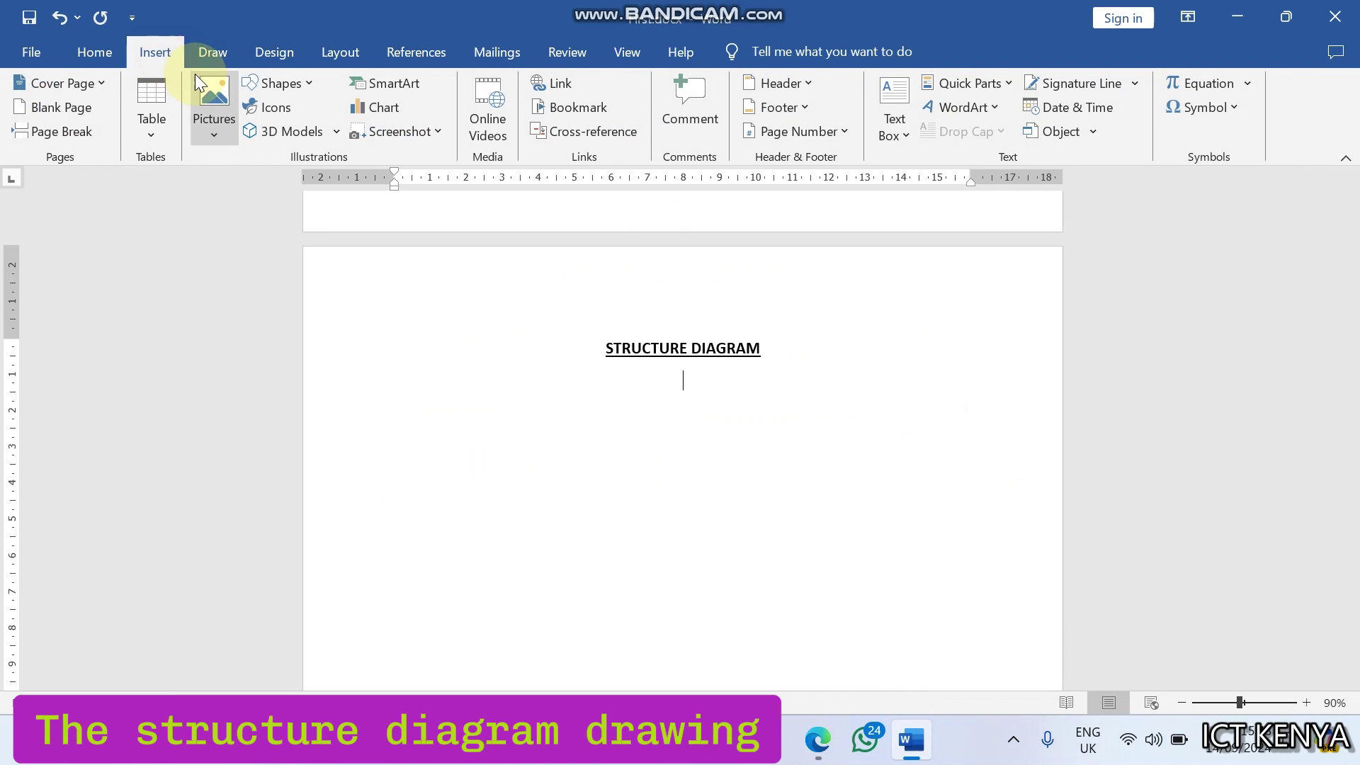
left_click(280, 84)
left_click(323, 138)
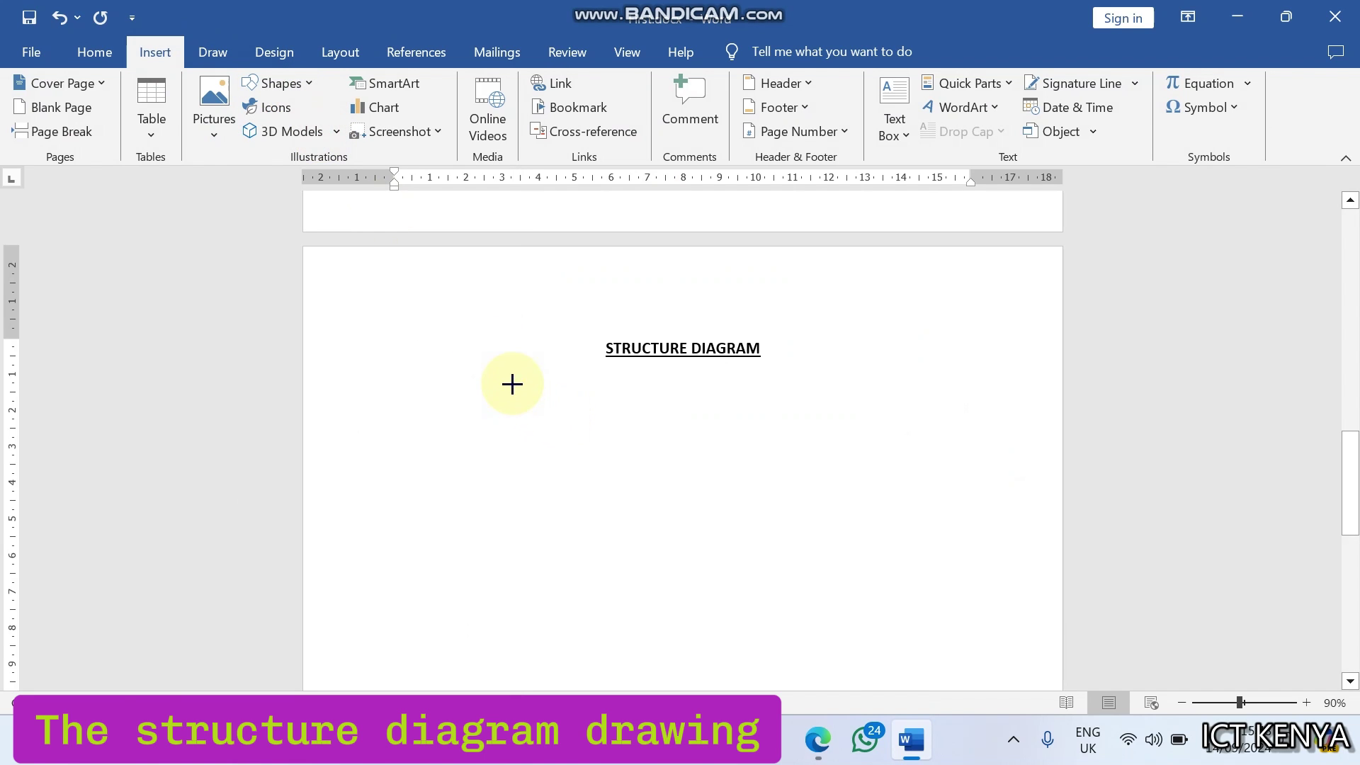
mouse_move(490, 343)
left_mouse_down()
mouse_move(544, 435)
mouse_move(840, 384)
left_mouse_up()
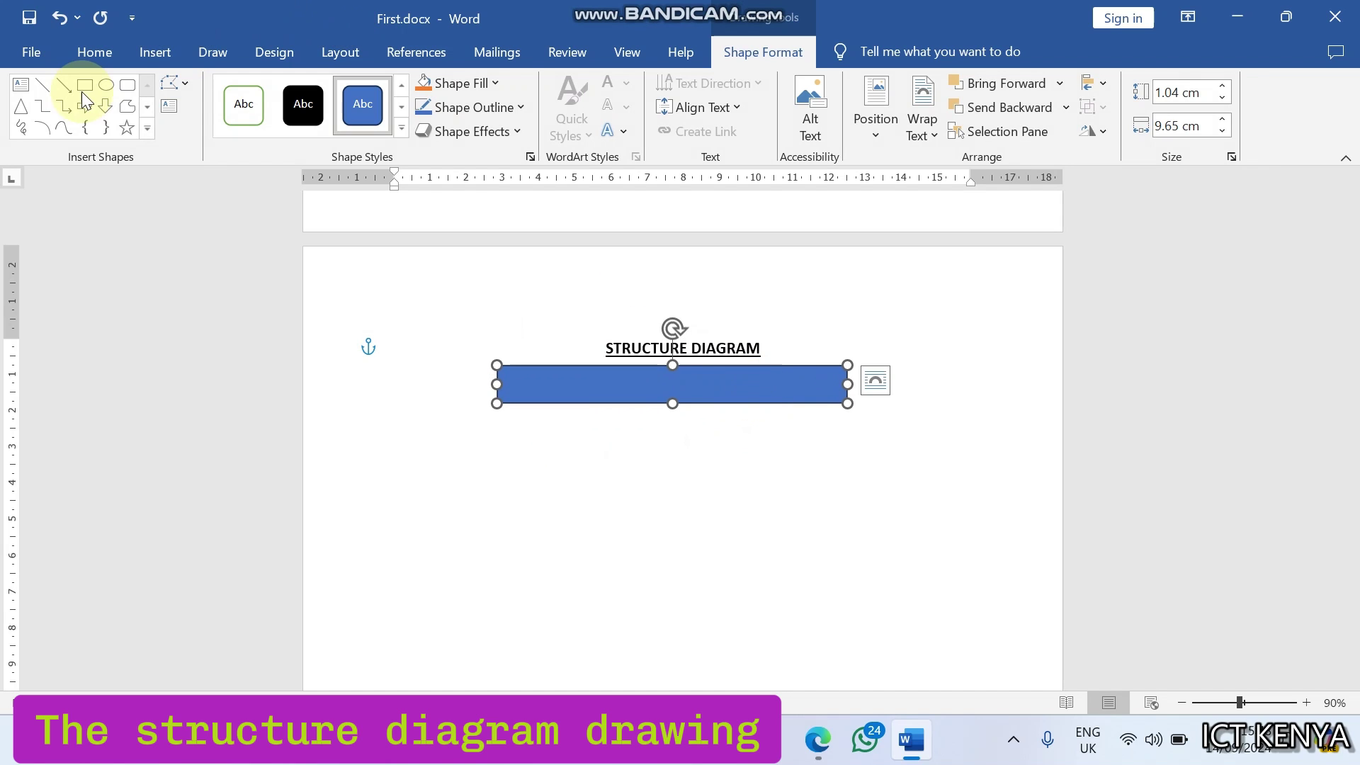
Step: Copy the rectangle, paste duplicates for the remaining diagram boxes, and move them lower on the page
left_click(95, 53)
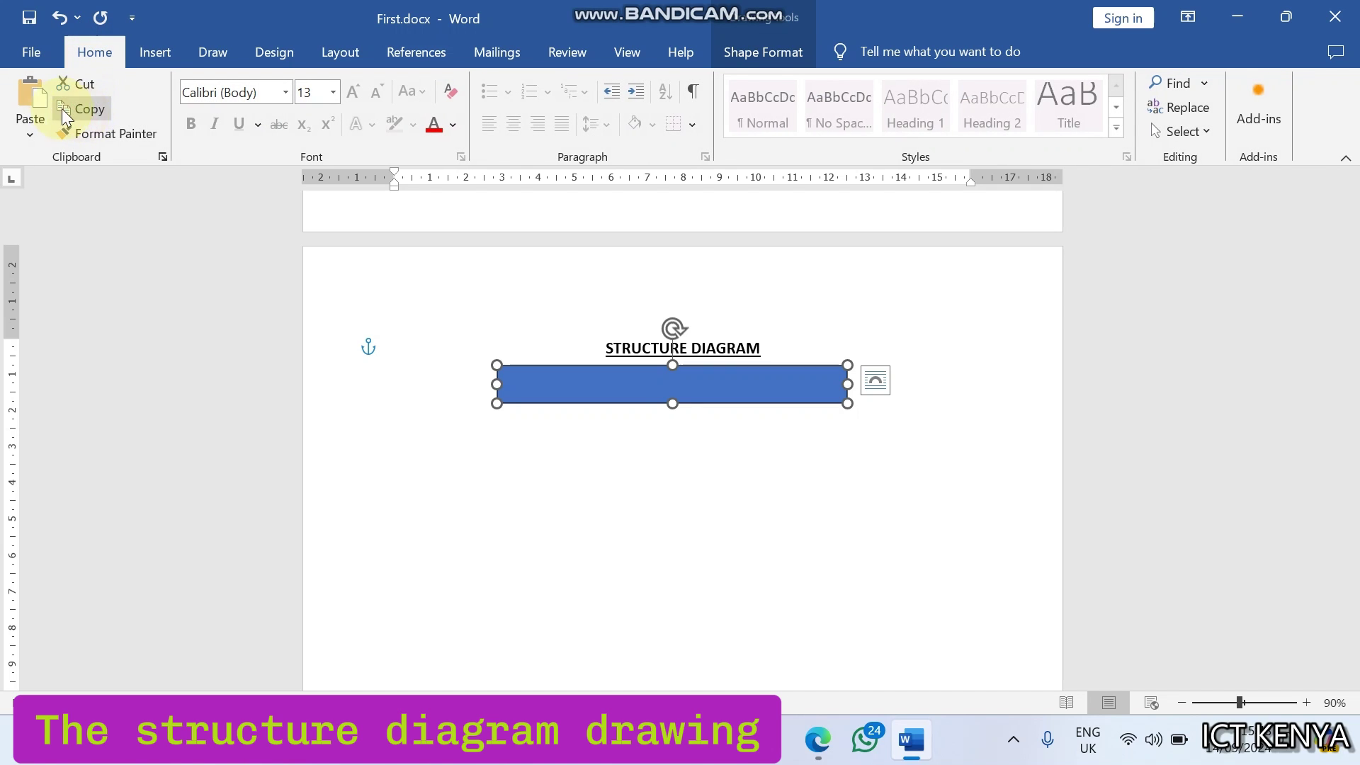
left_click(27, 93)
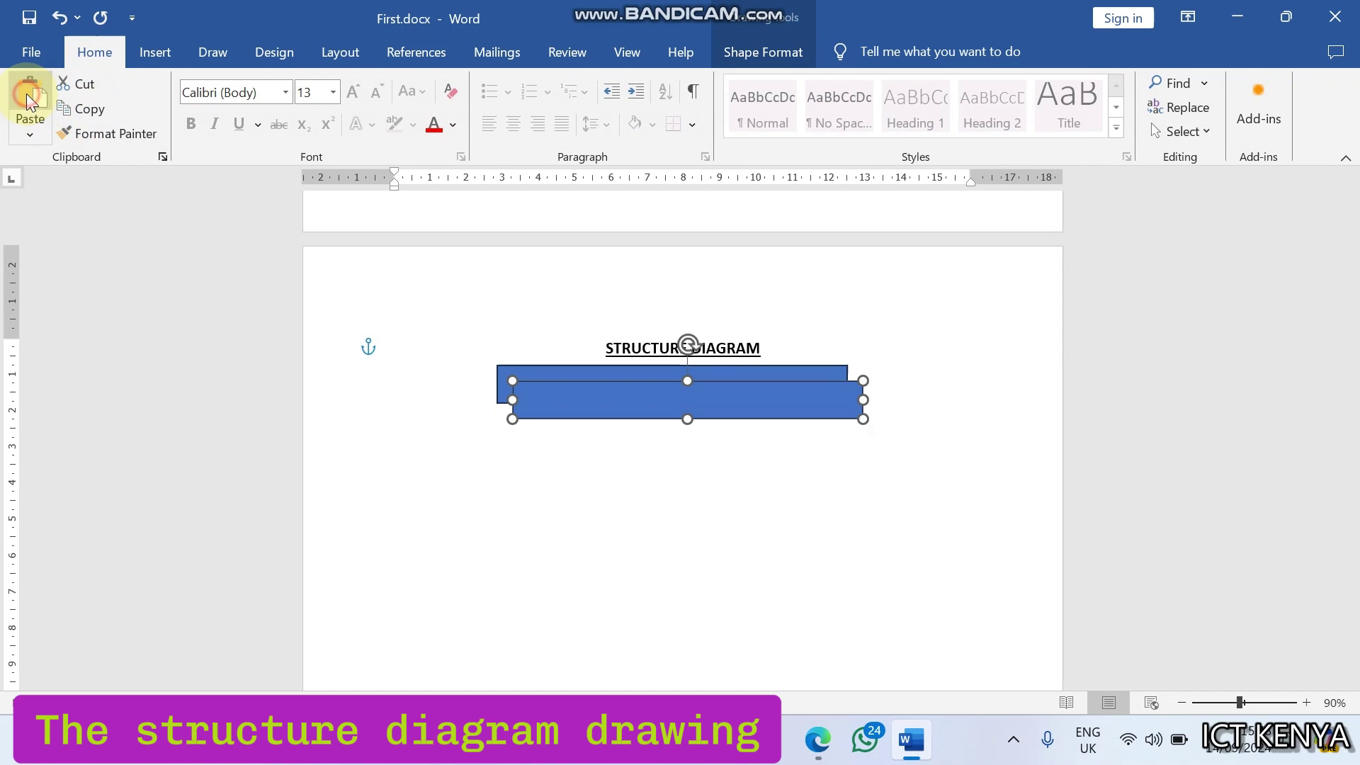
left_click(27, 96)
left_click(27, 97)
left_click(29, 101)
left_click(27, 99)
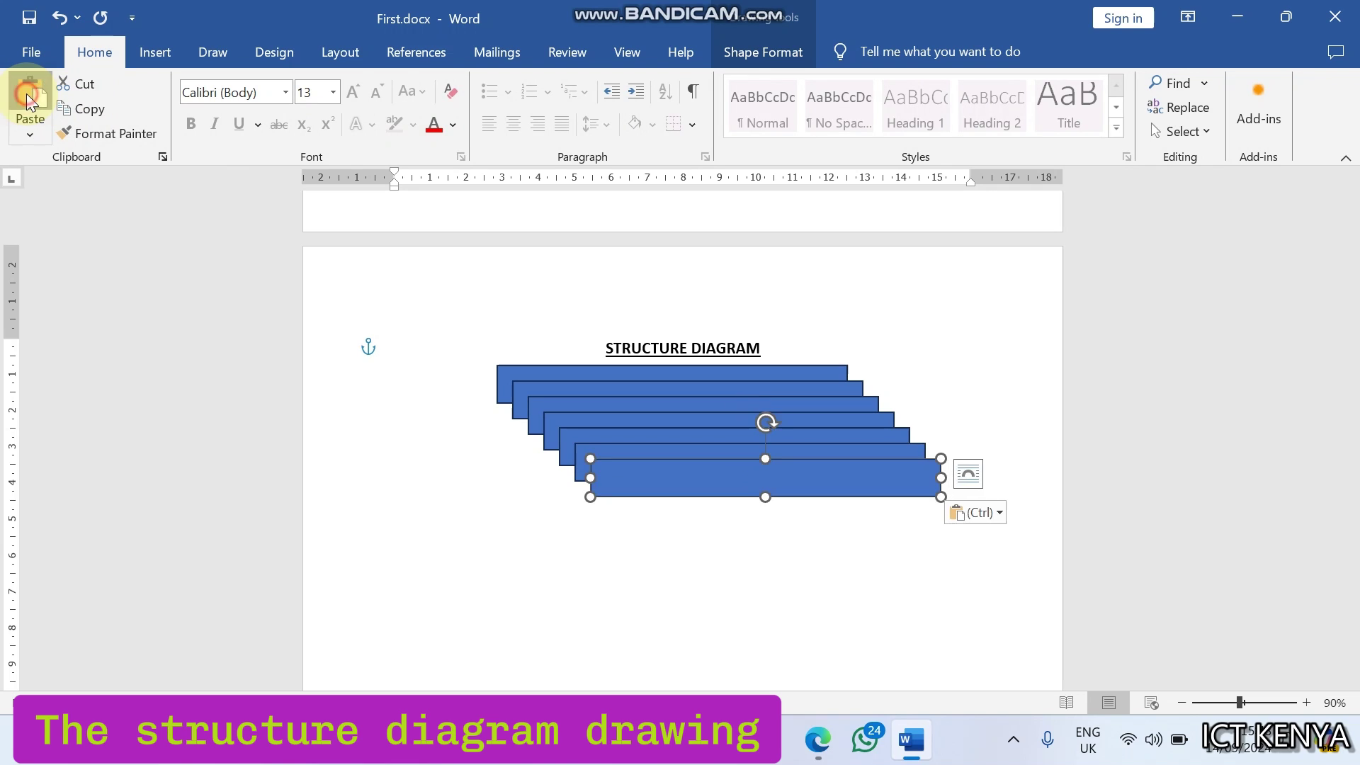
left_click(27, 99)
left_click_drag(697, 508, 686, 627)
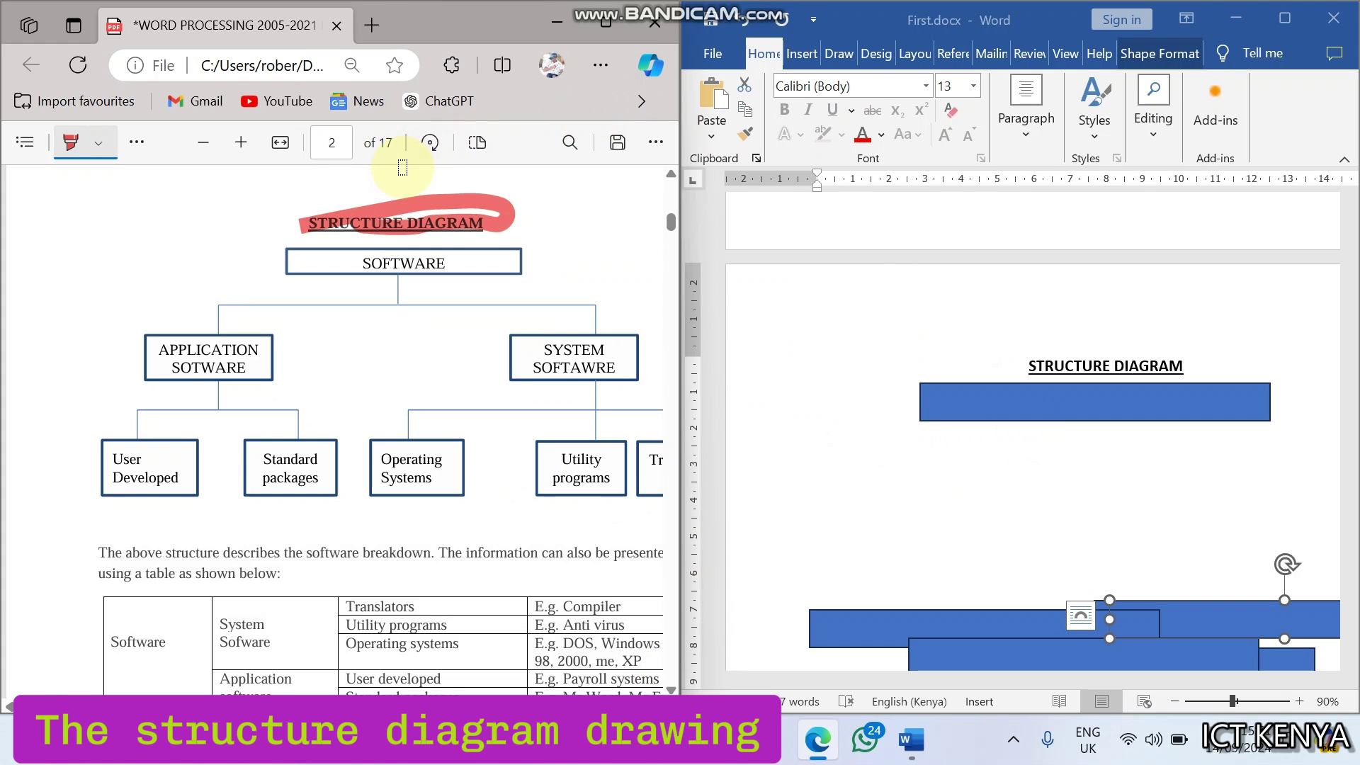
Step: Draw a short straight diagonal line between the heading rectangle and the spare boxes, and duplicate the line
left_click(805, 56)
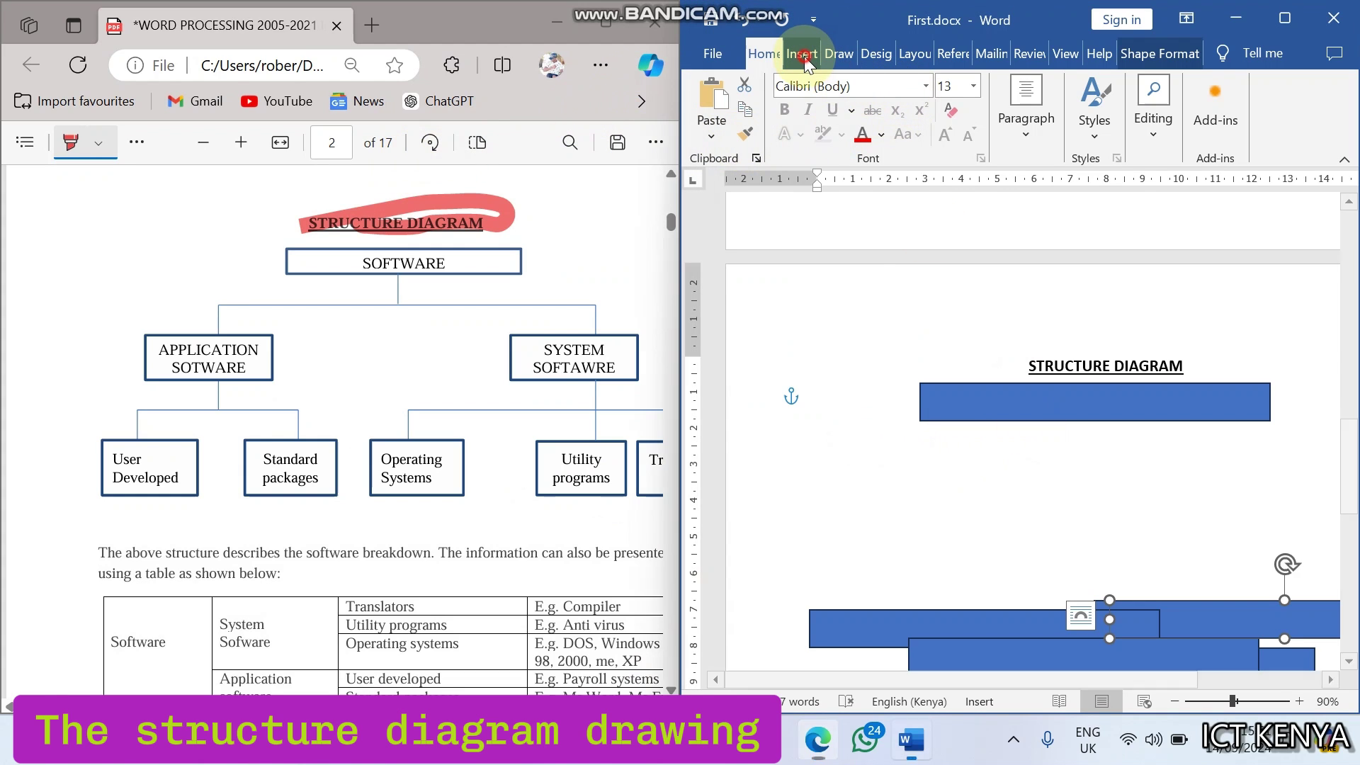
left_click(805, 57)
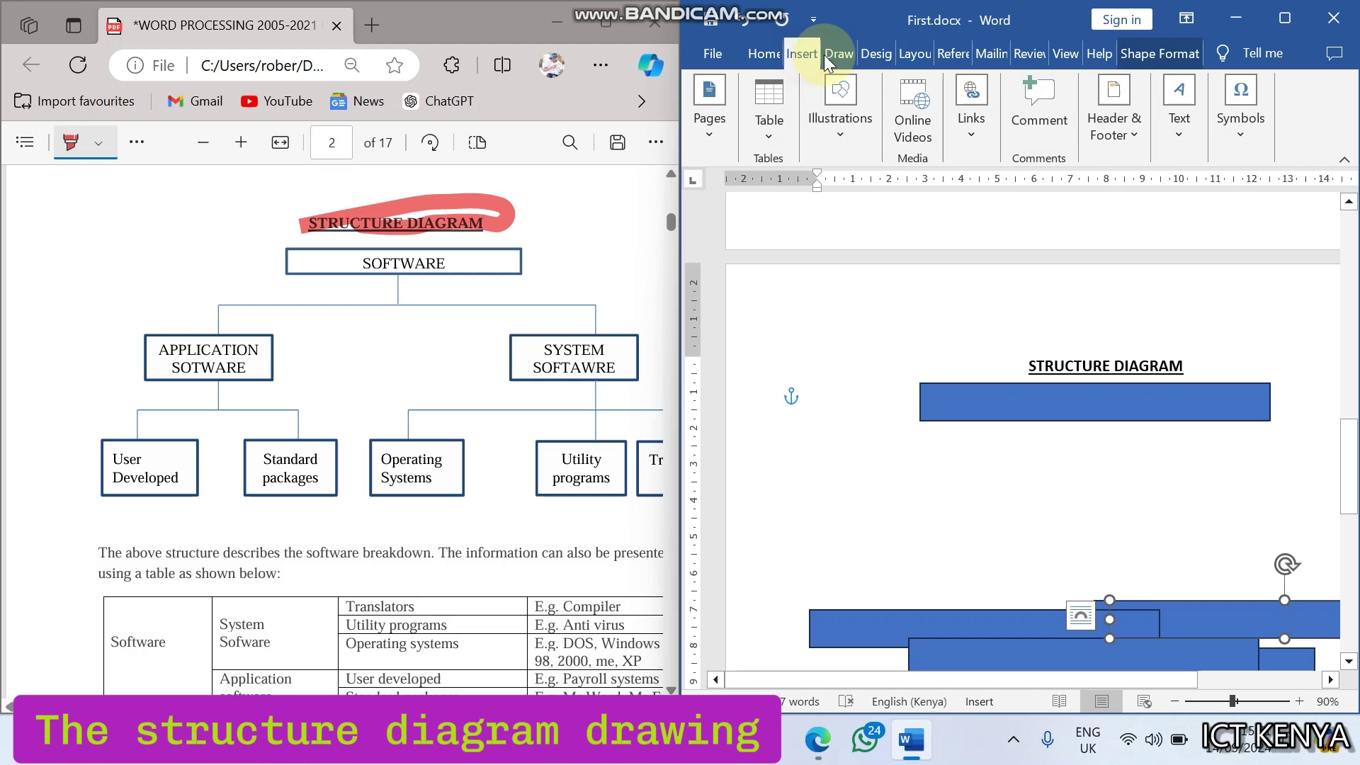
left_click(861, 117)
left_click(878, 192)
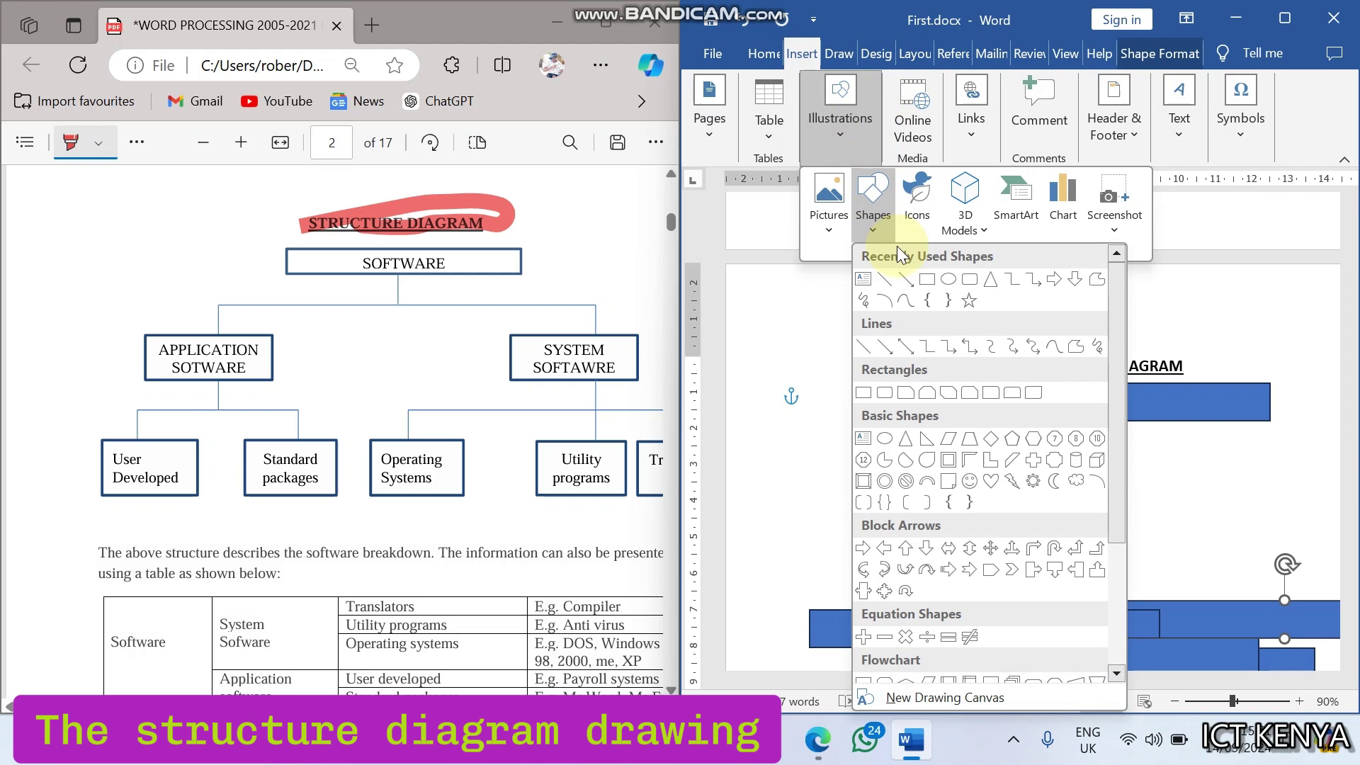
left_click(890, 278)
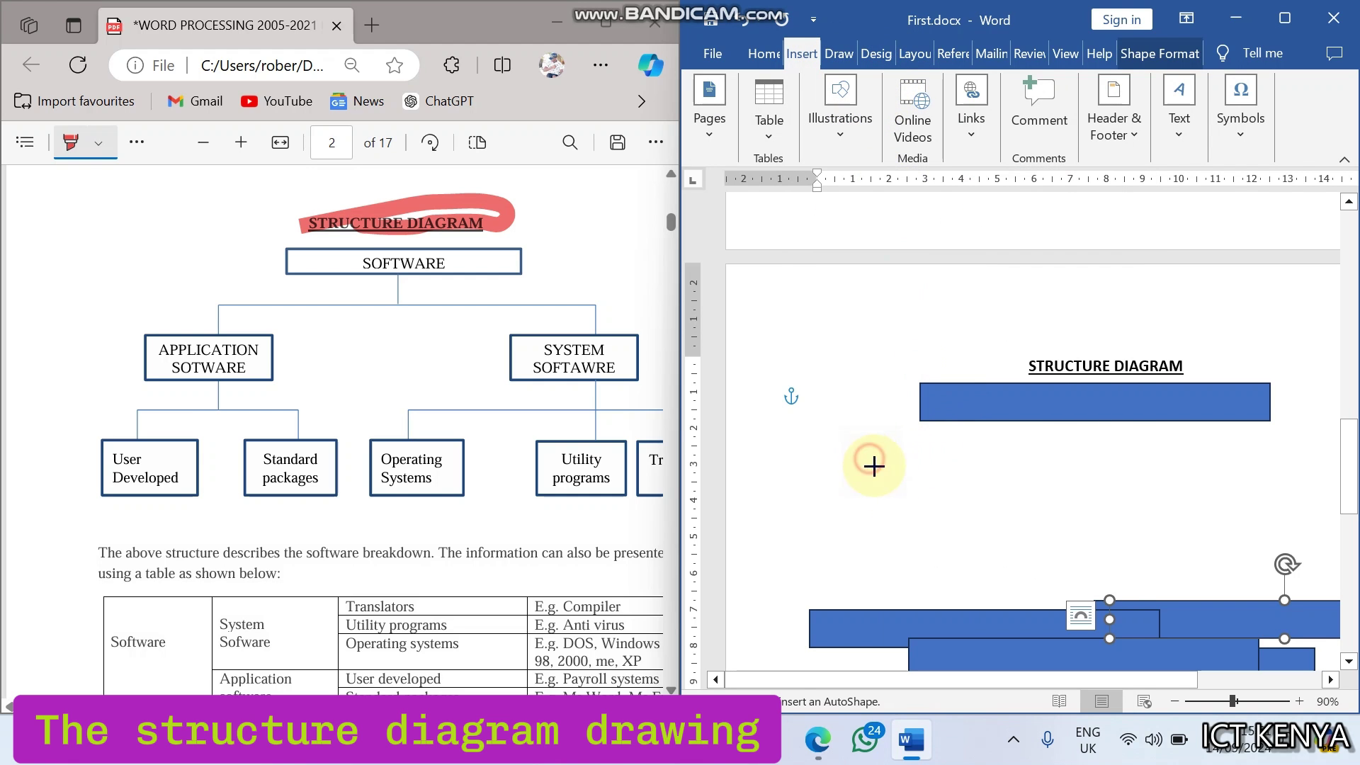
left_click_drag(870, 459, 925, 518)
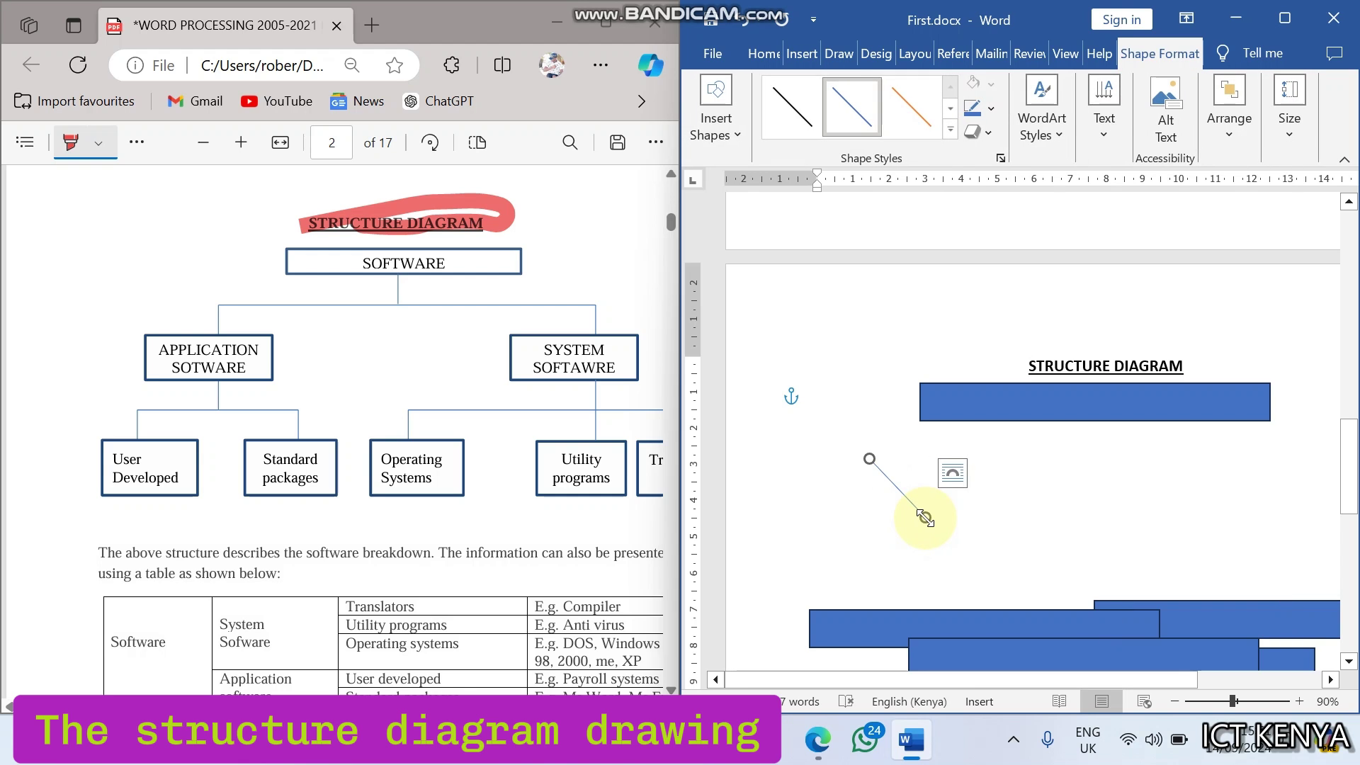
key("ctrl+c")
key("ctrl+v")
key("ctrl+z")
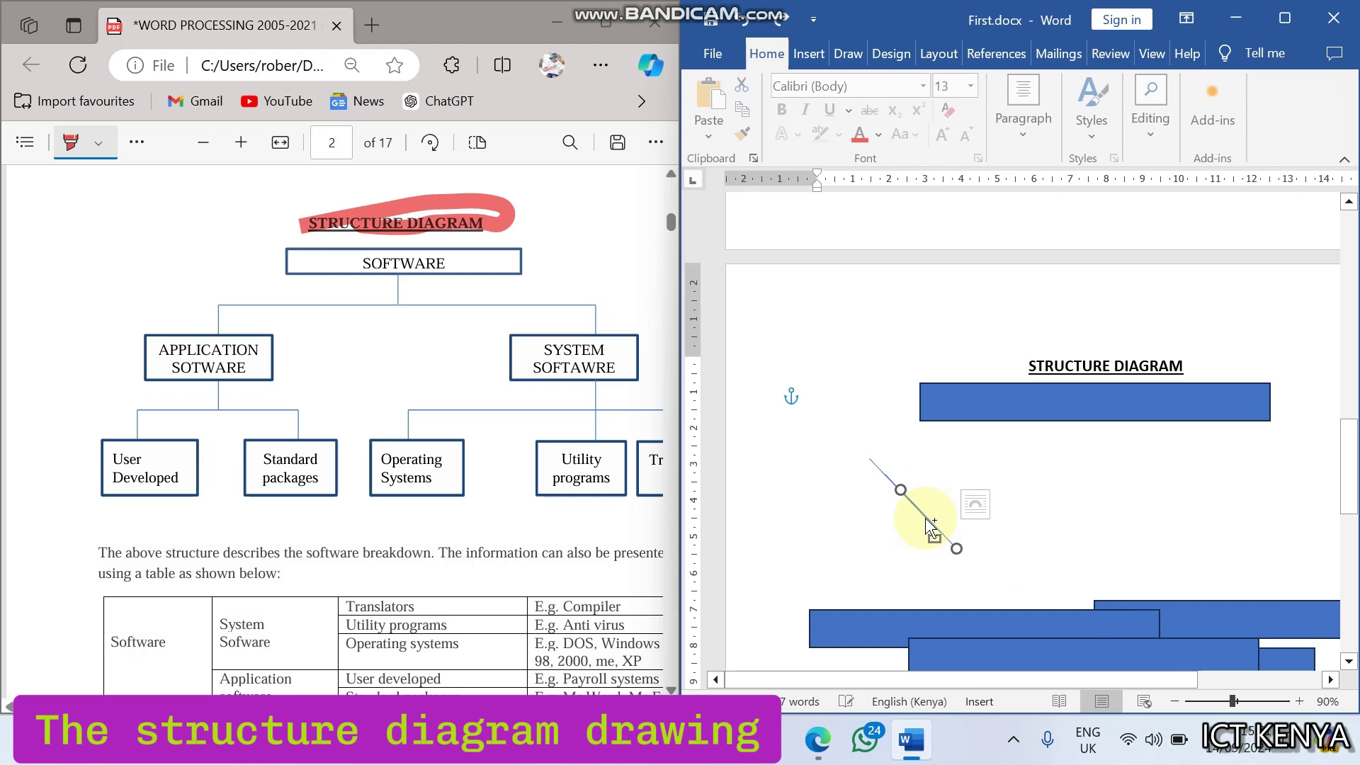
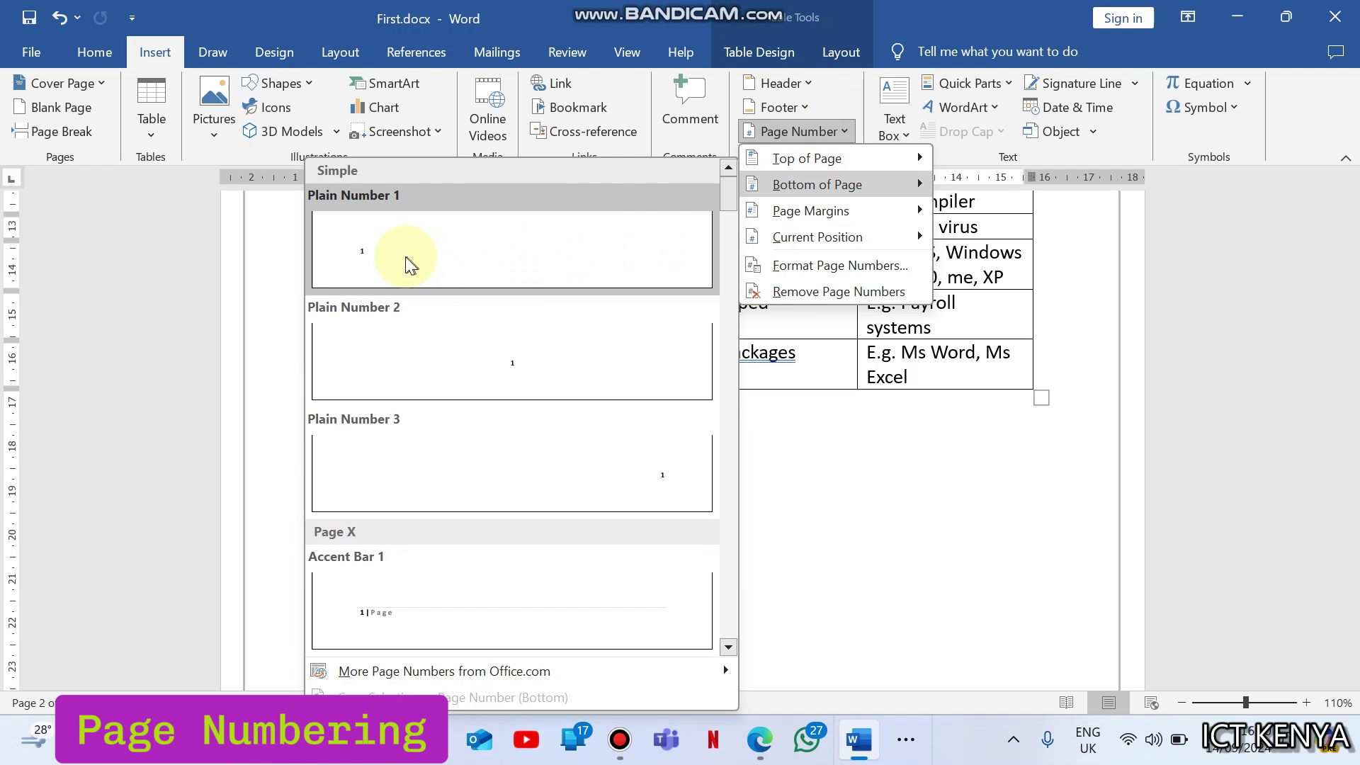
Step: Add page numbers at the bottom of the page in the Plain Number 1 style, and leave footer editing
left_click(408, 264)
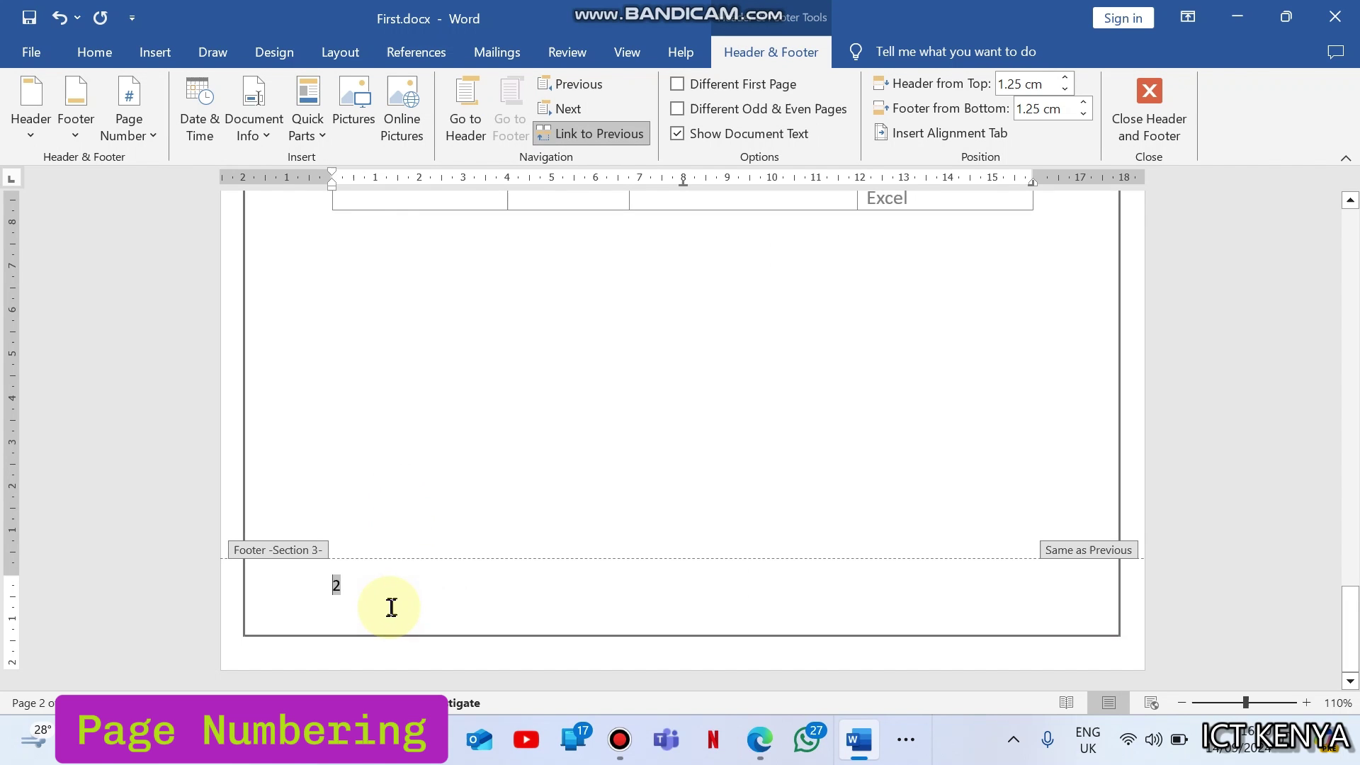
left_click_drag(1349, 629, 1314, 642)
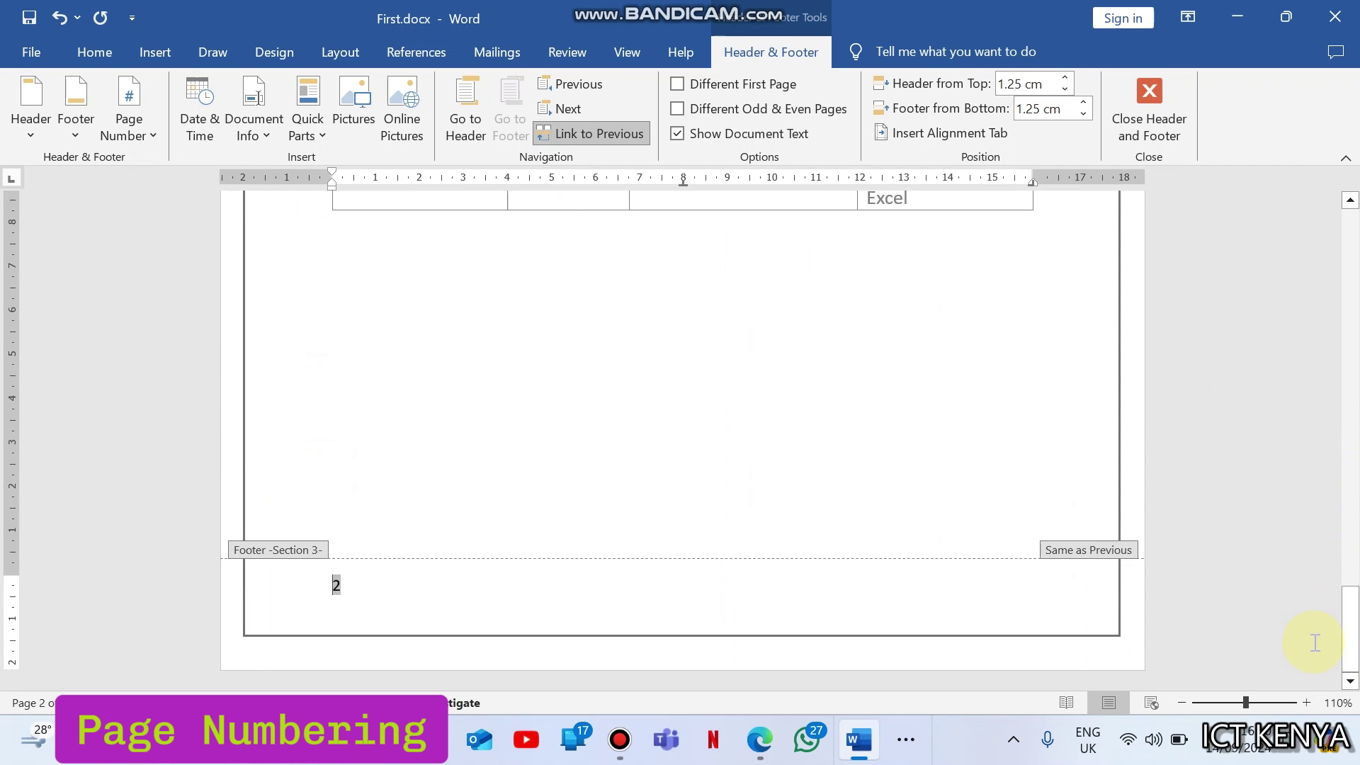
left_click(1141, 100)
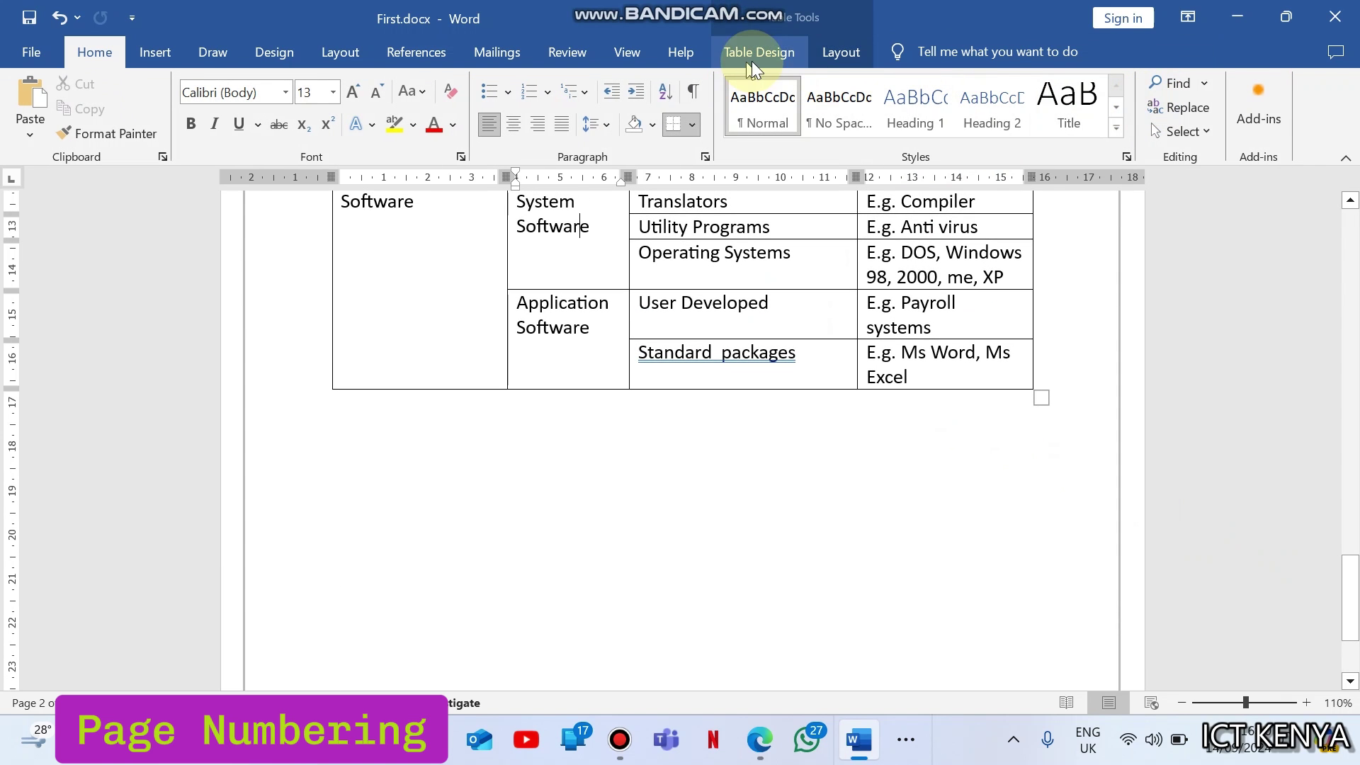
Step: Look through the built-in footer designs for one that has a text field and a page number at the right
left_click(838, 55)
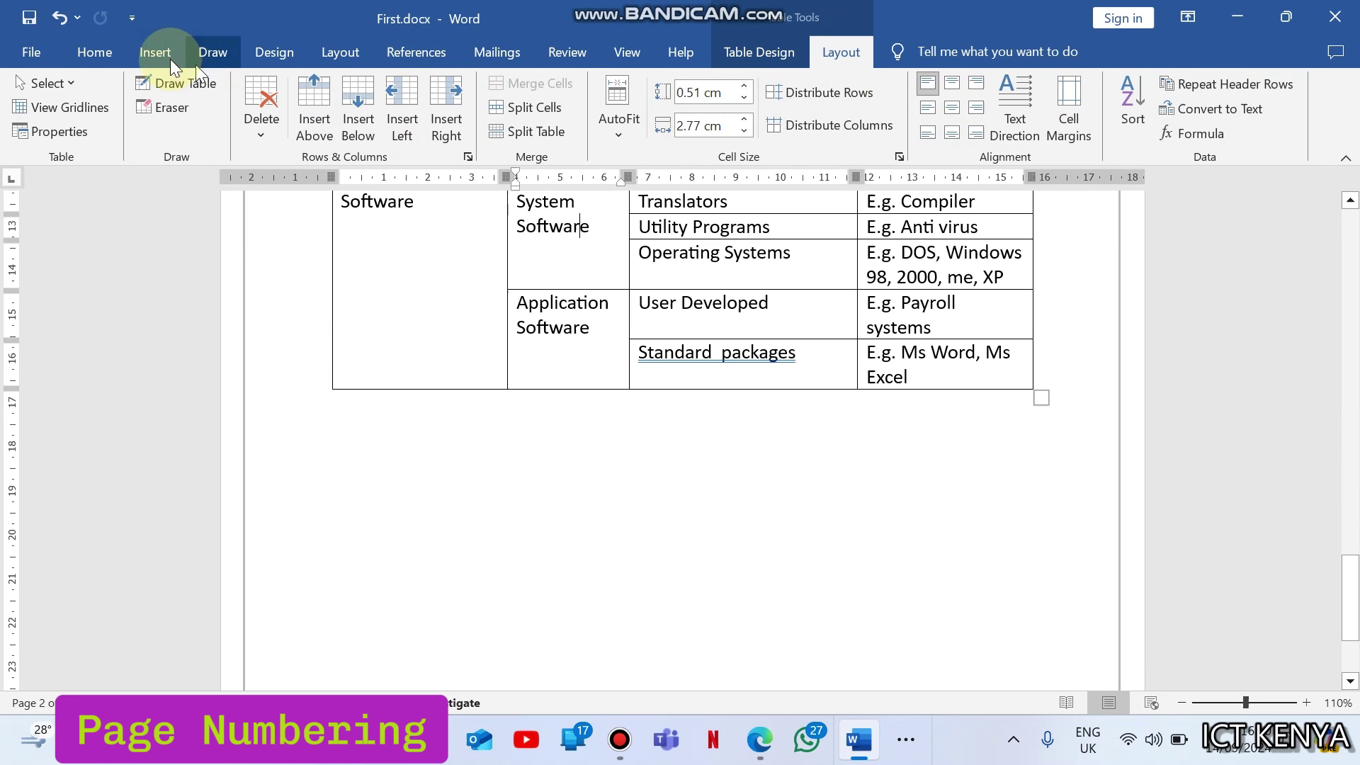
left_click(139, 51)
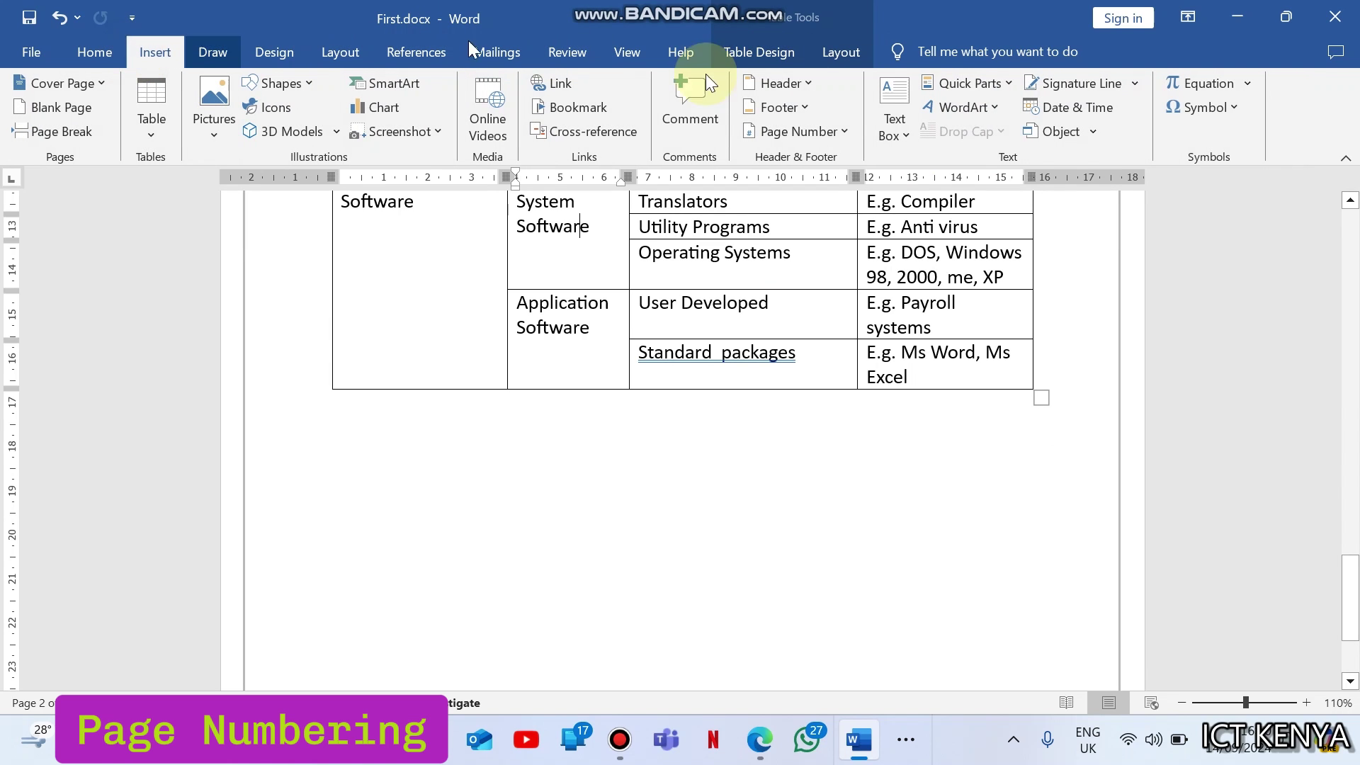
left_click(785, 108)
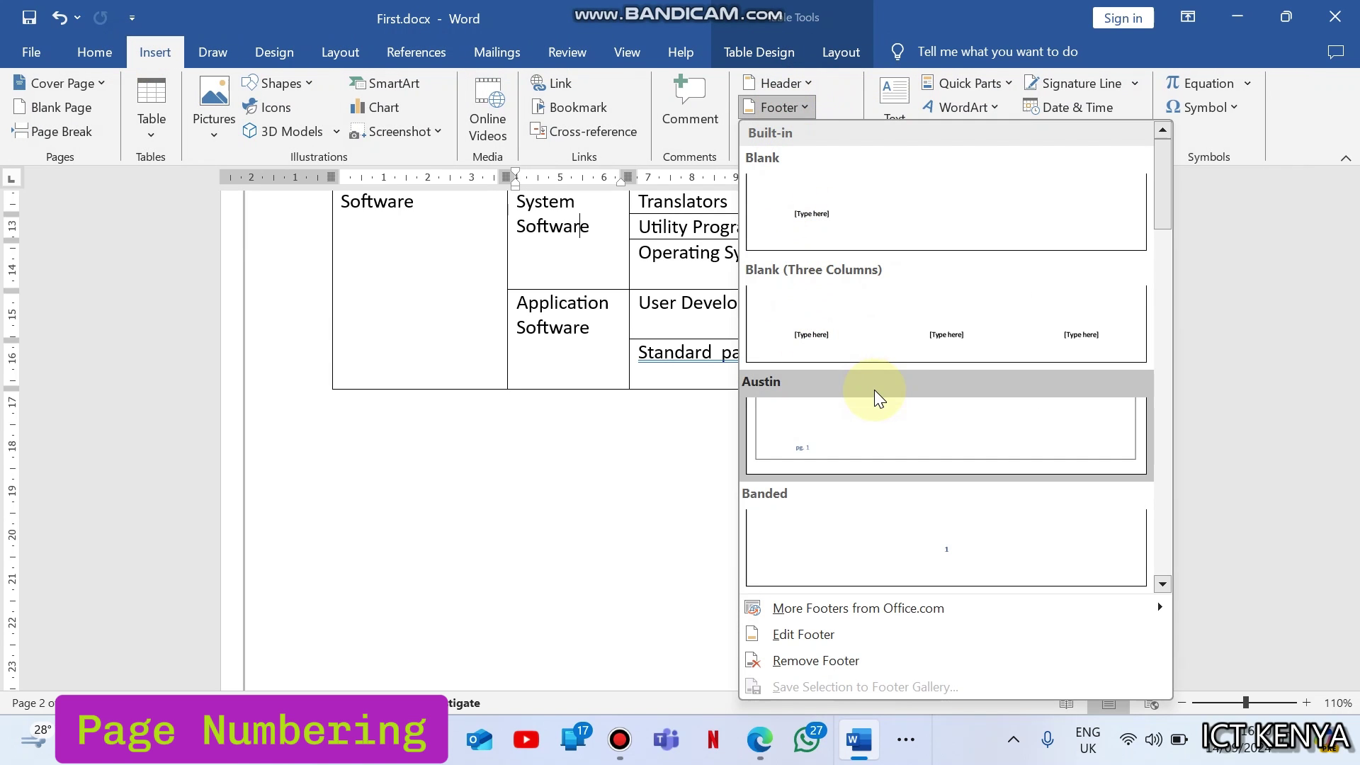
left_click(1162, 584)
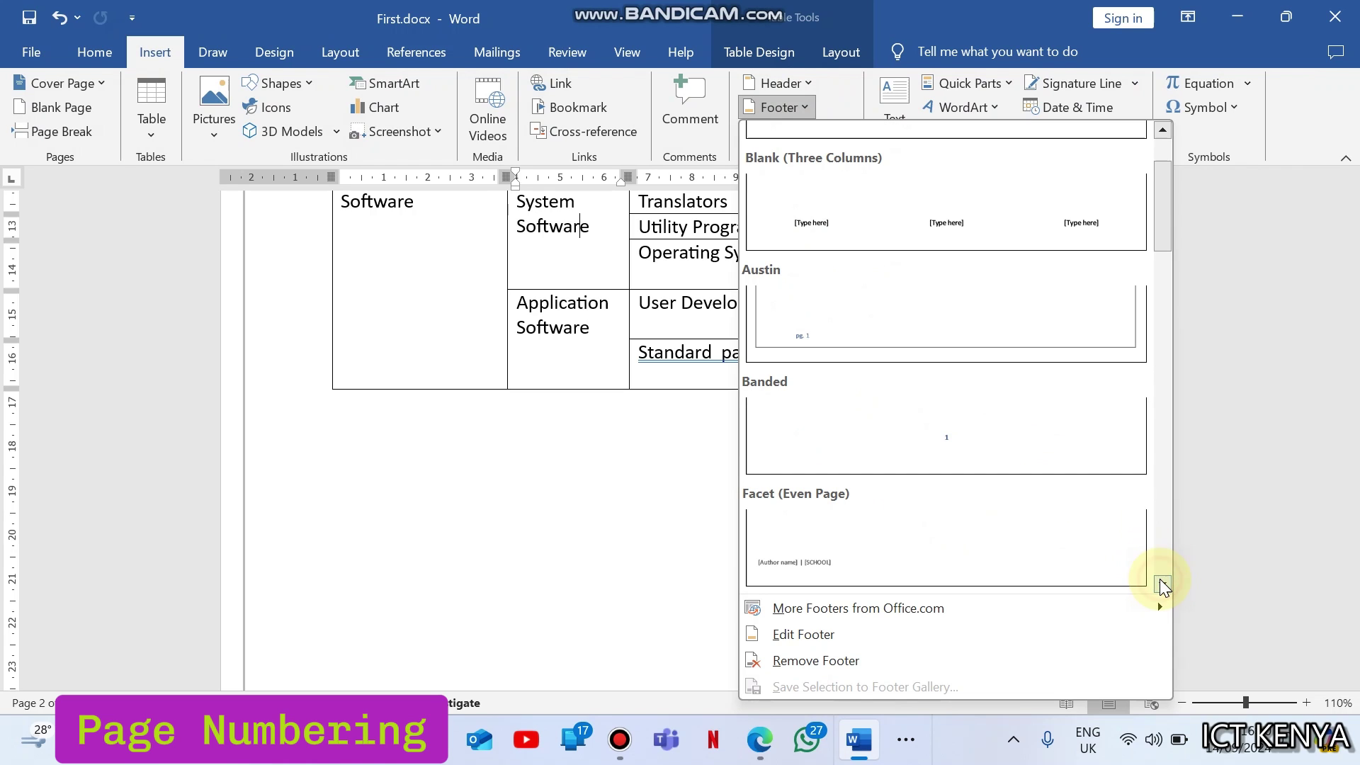
left_click(1162, 584)
left_click(1162, 584)
left_click(1162, 584)
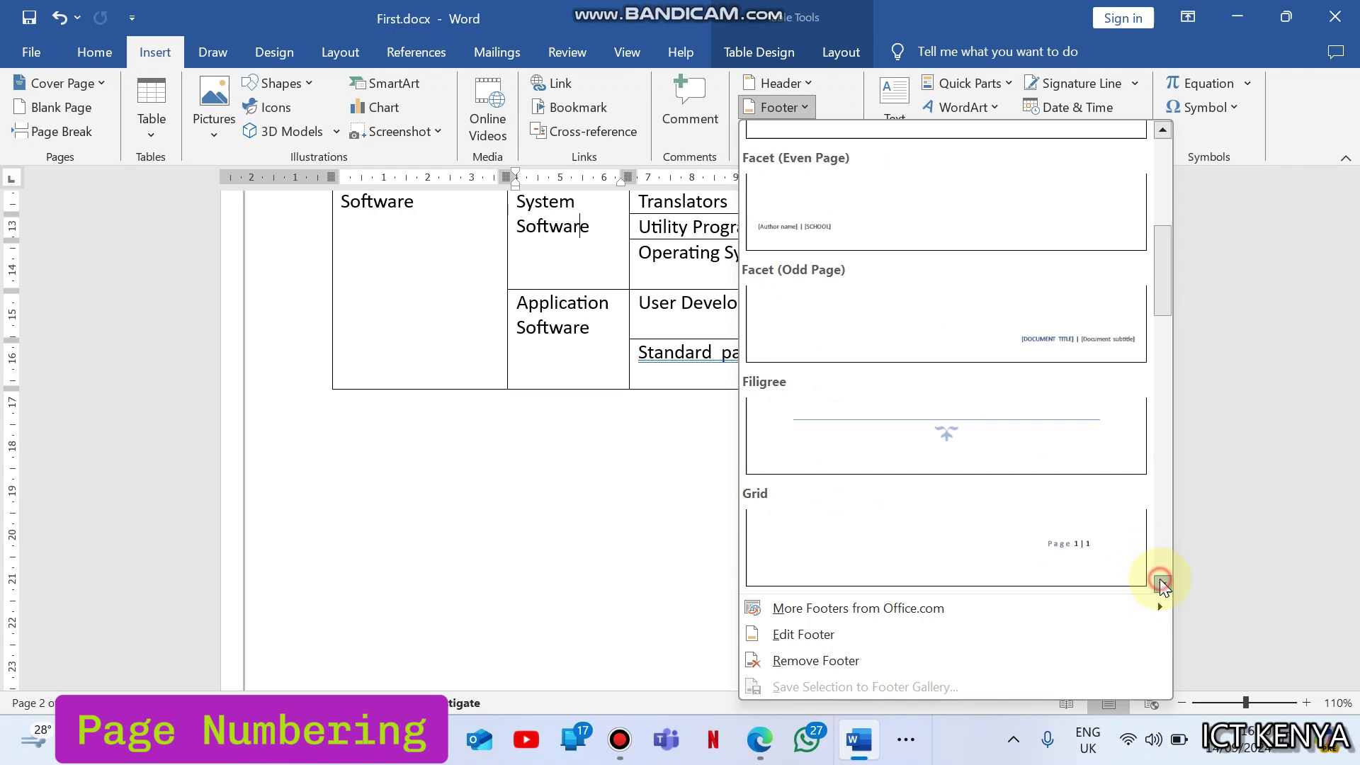
left_click(1162, 584)
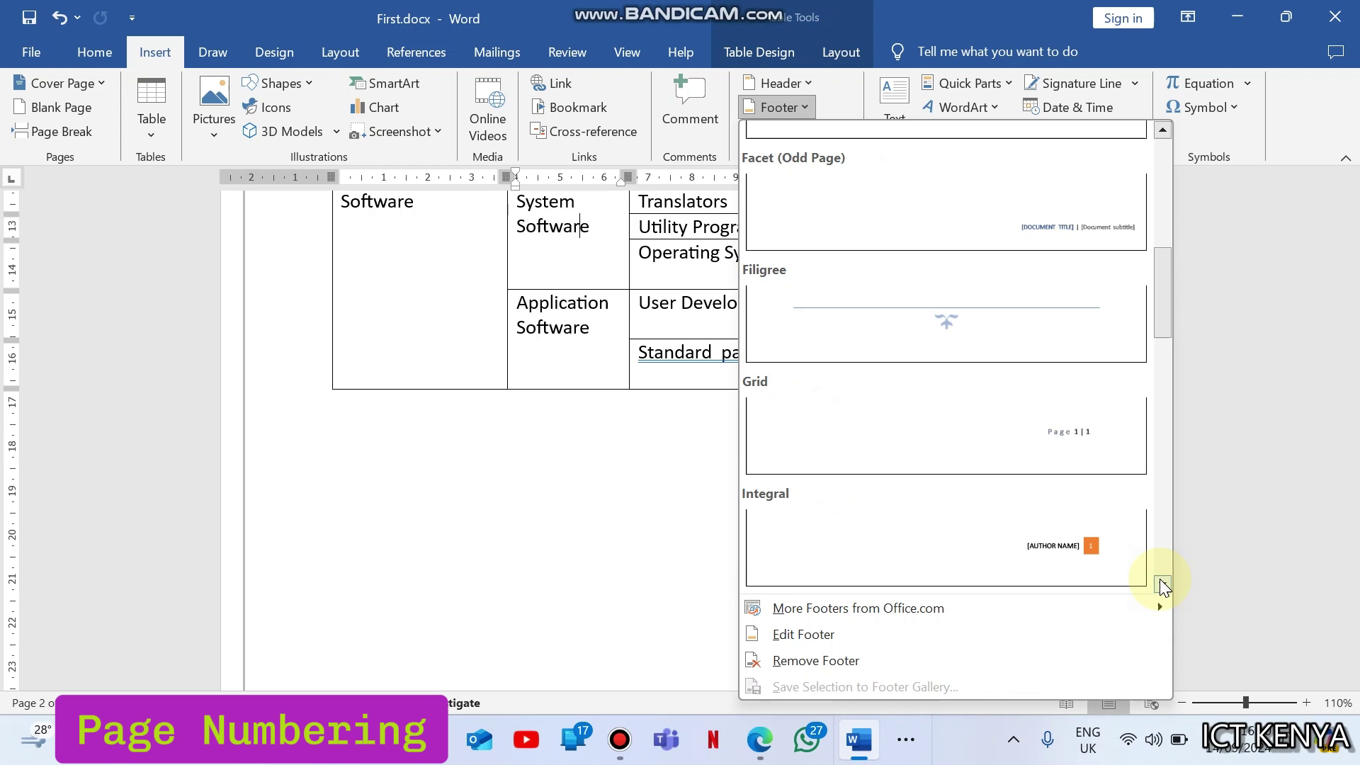
left_click(1162, 584)
left_click(1162, 584)
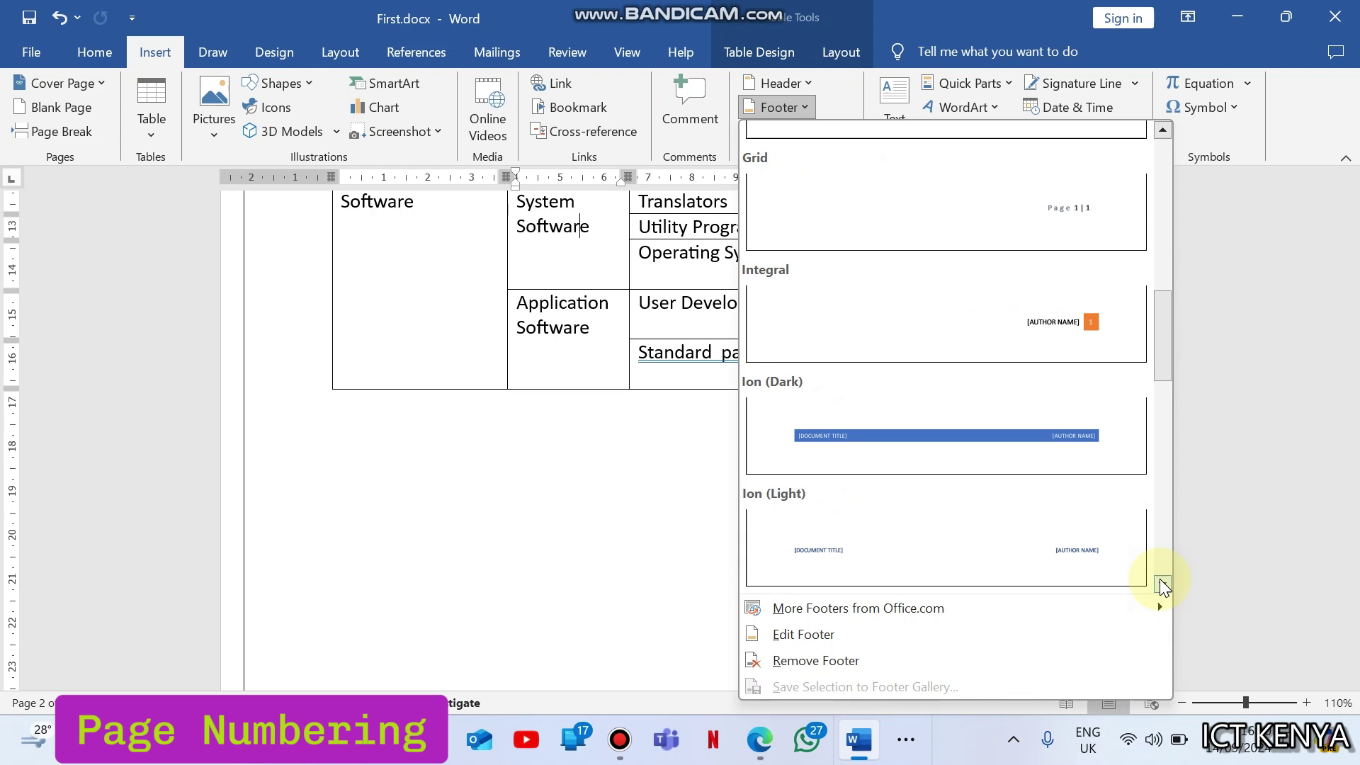
left_click(1162, 584)
left_click(1162, 584)
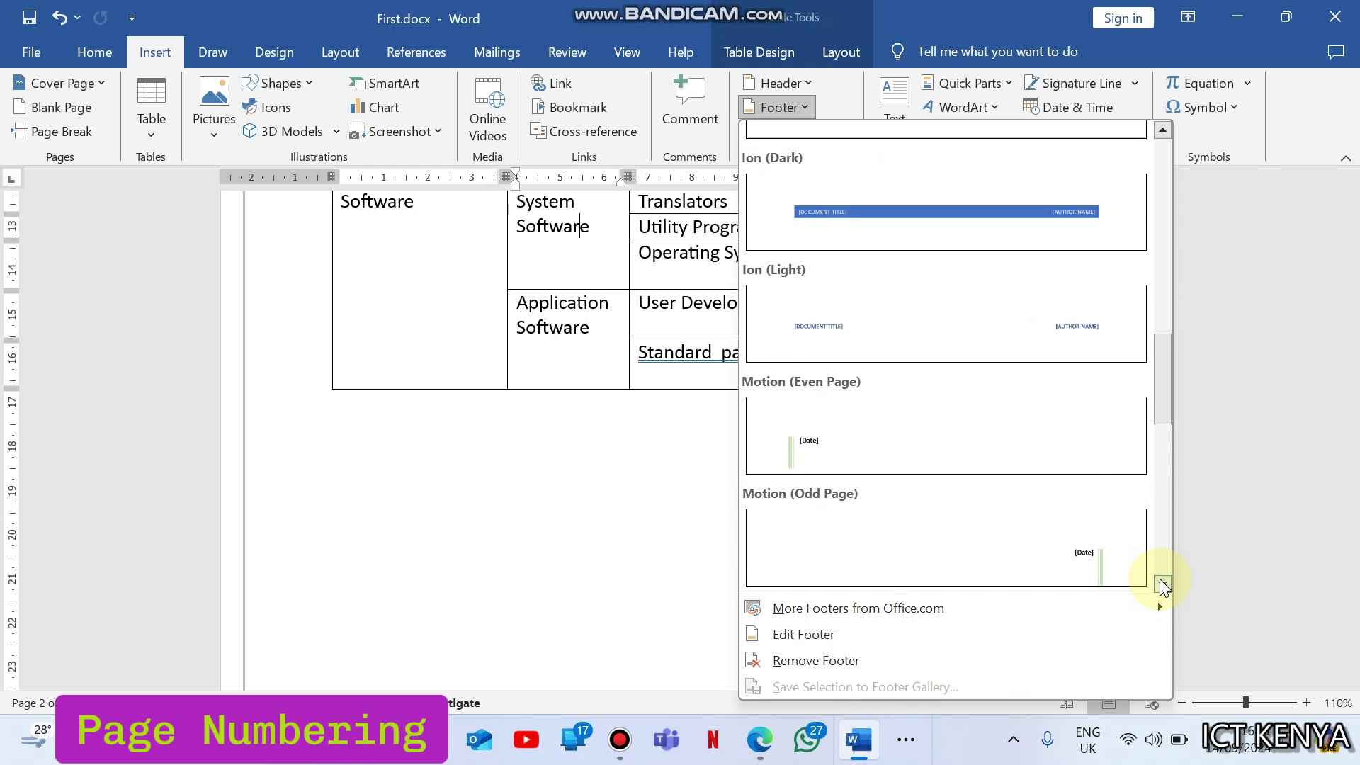
left_click(1162, 584)
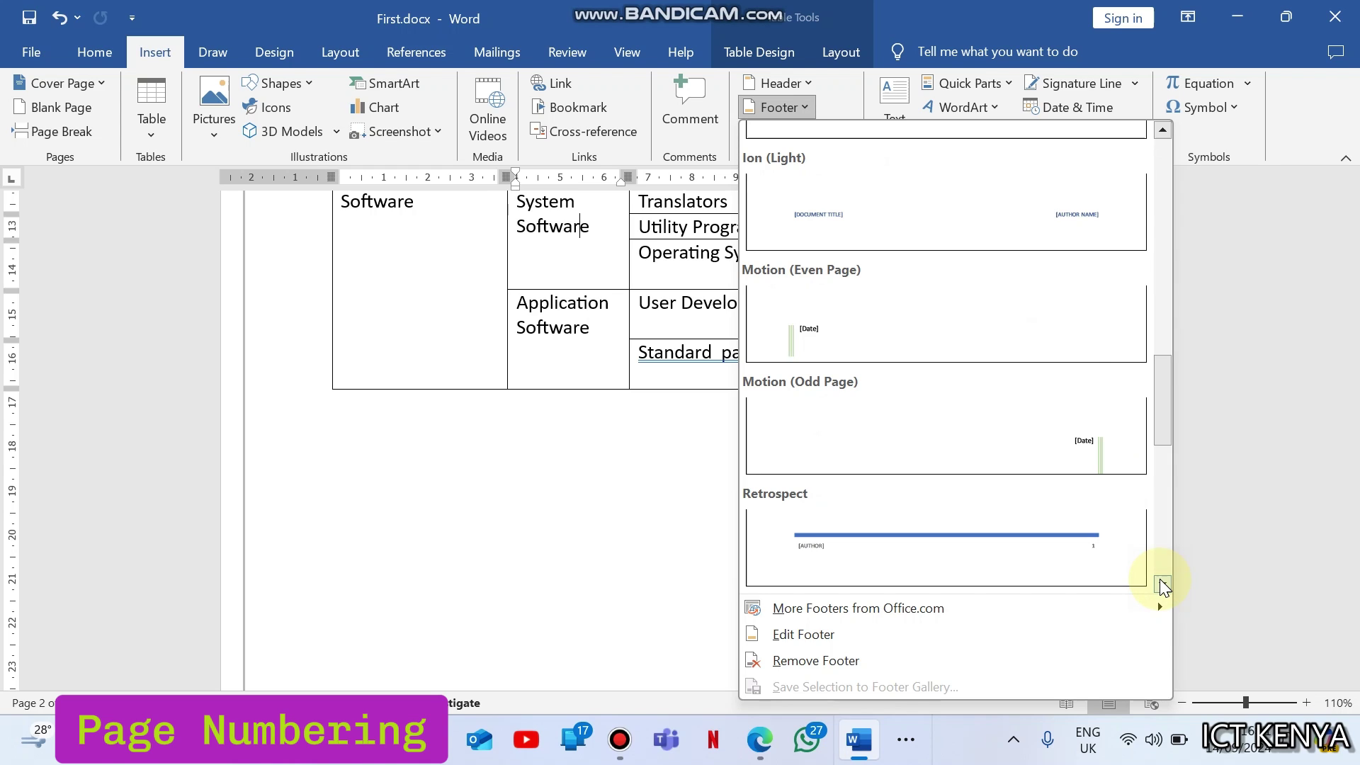
left_click(1162, 584)
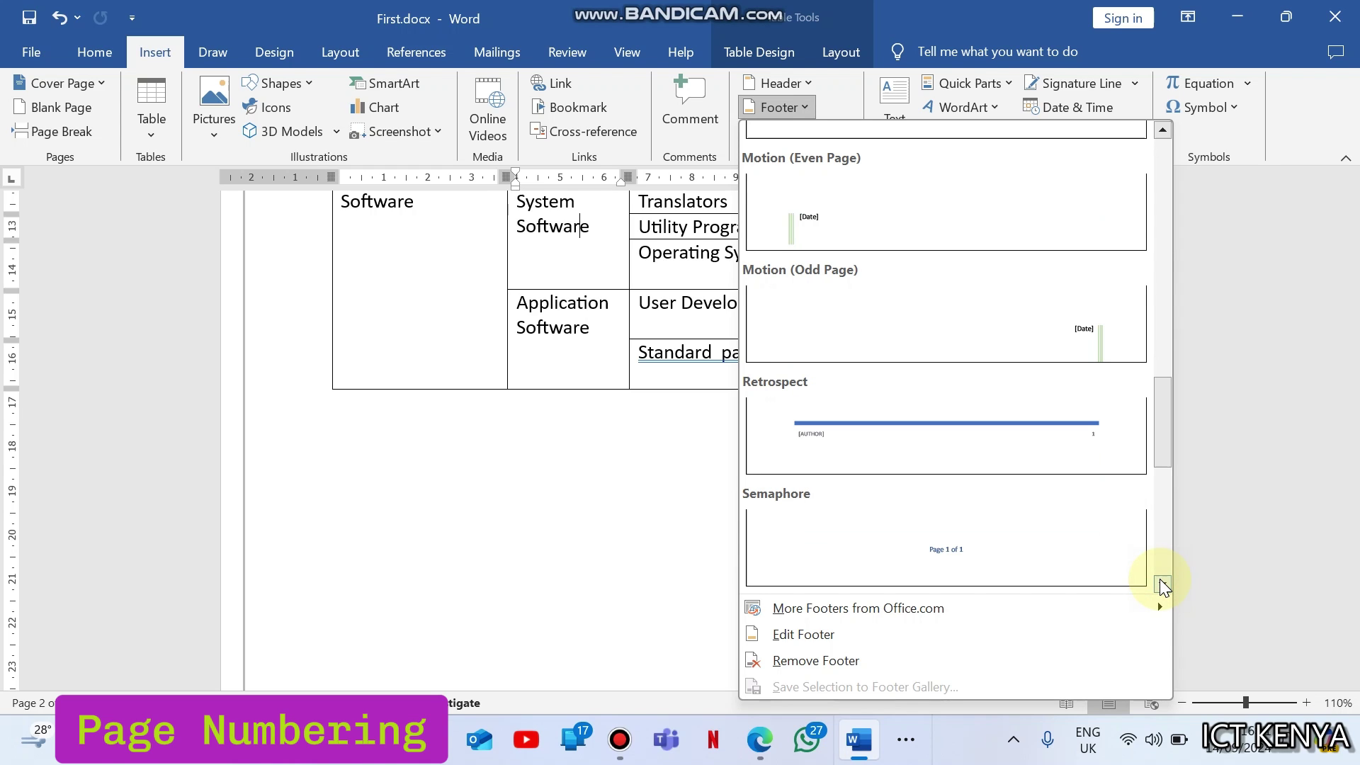
left_click(1162, 584)
left_click(1162, 583)
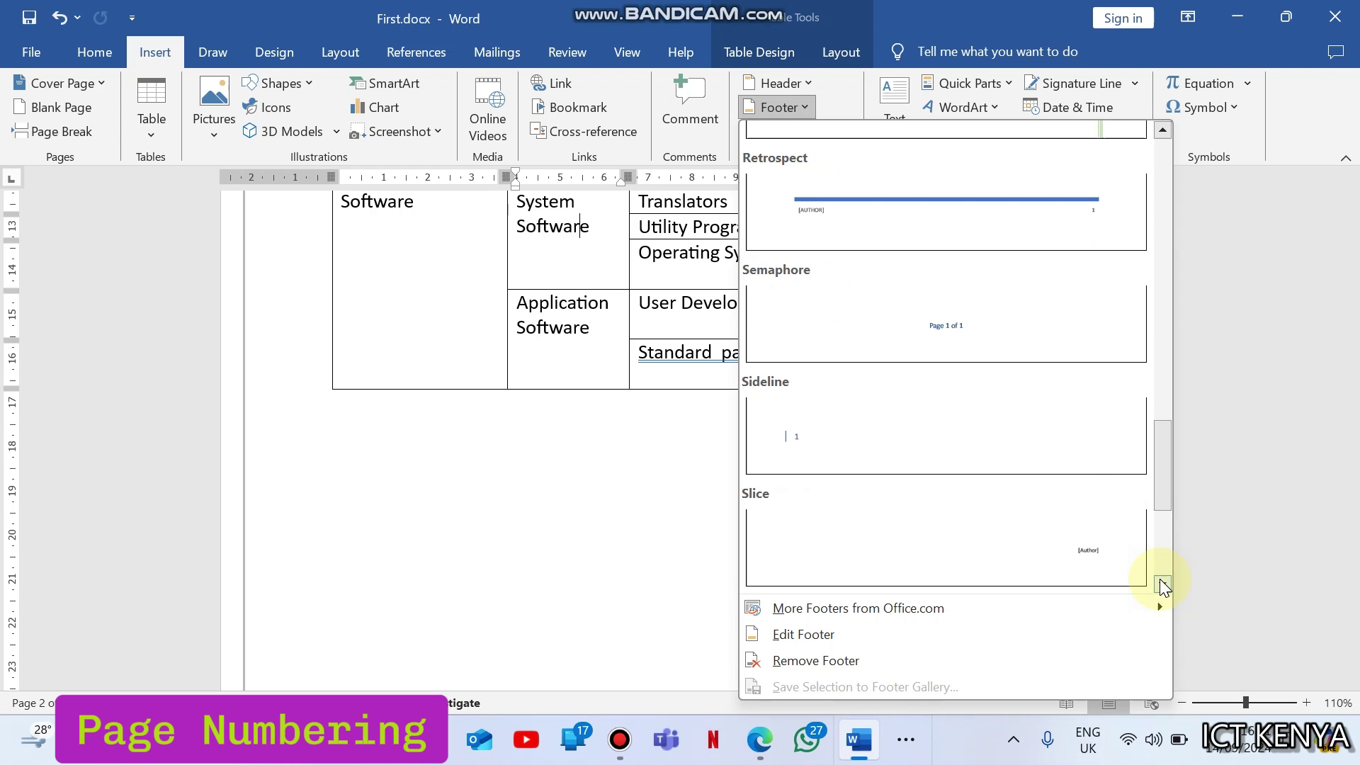
left_click(1162, 584)
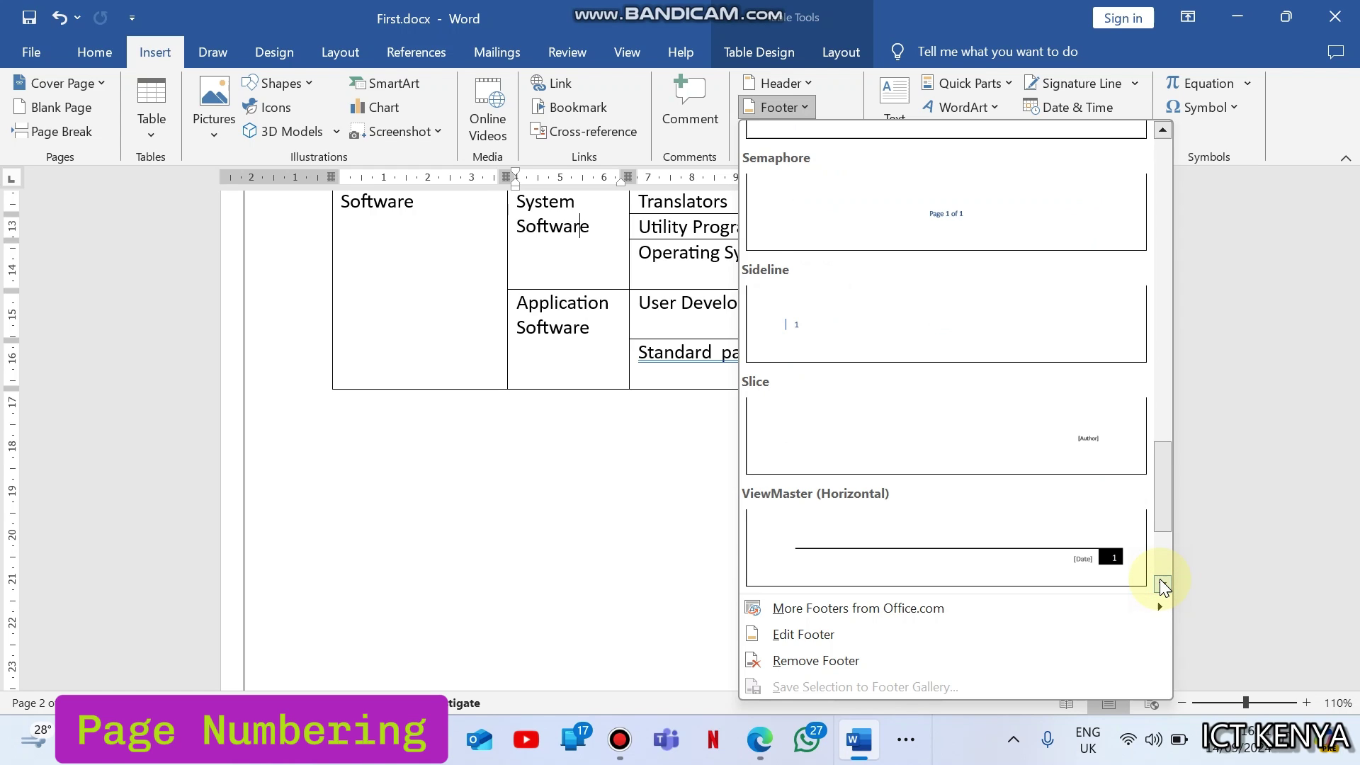
left_click(1162, 584)
left_click(1162, 584)
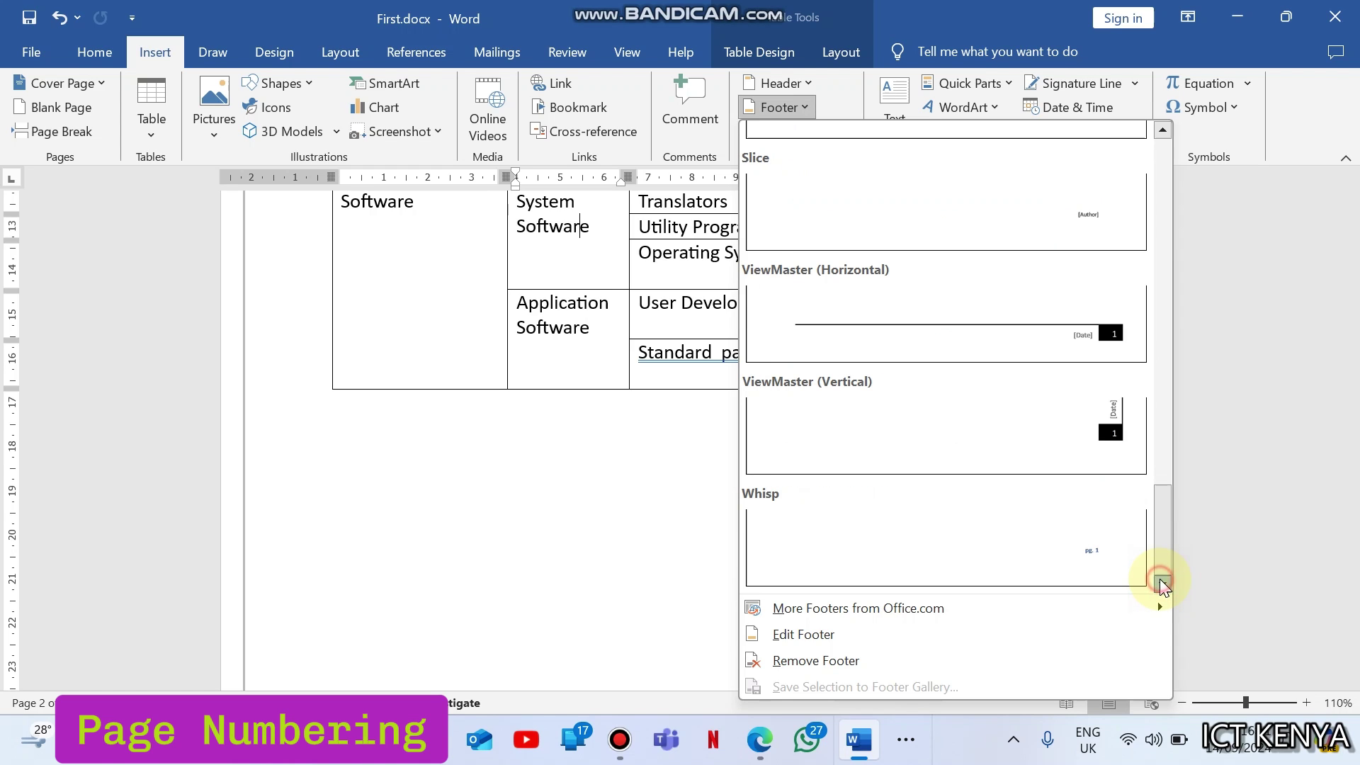
left_click(1162, 355)
left_click(1163, 355)
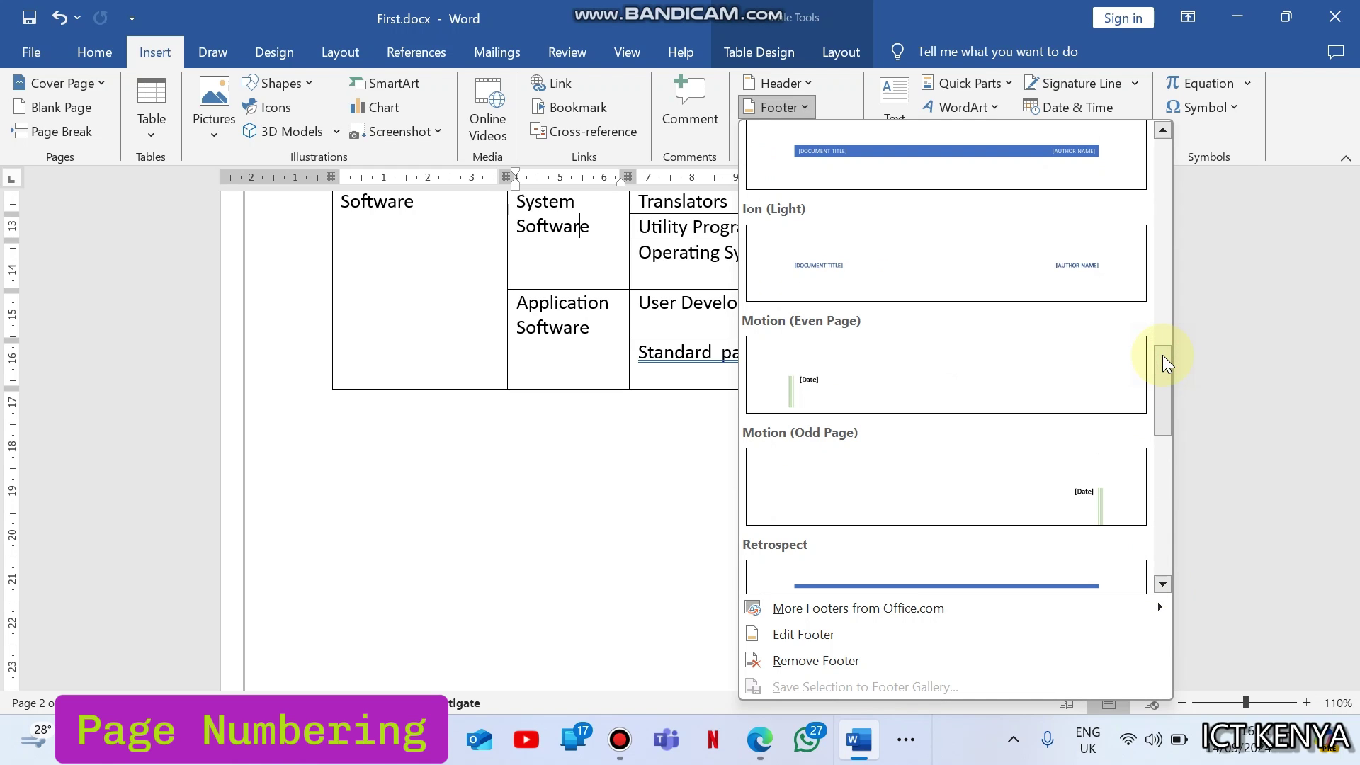
left_click_drag(1163, 355, 1120, 128)
scroll(1149, 202, "down", 5)
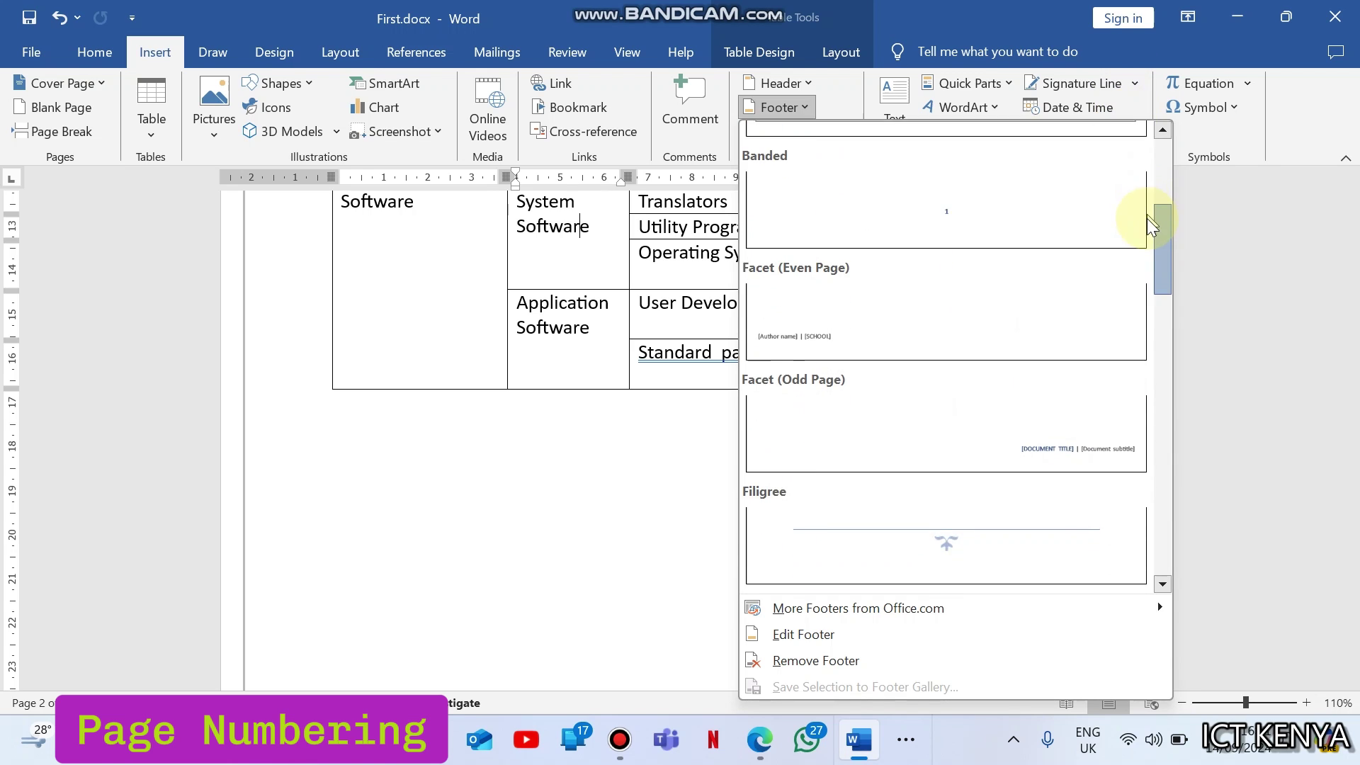
left_click_drag(1147, 253, 1171, 367)
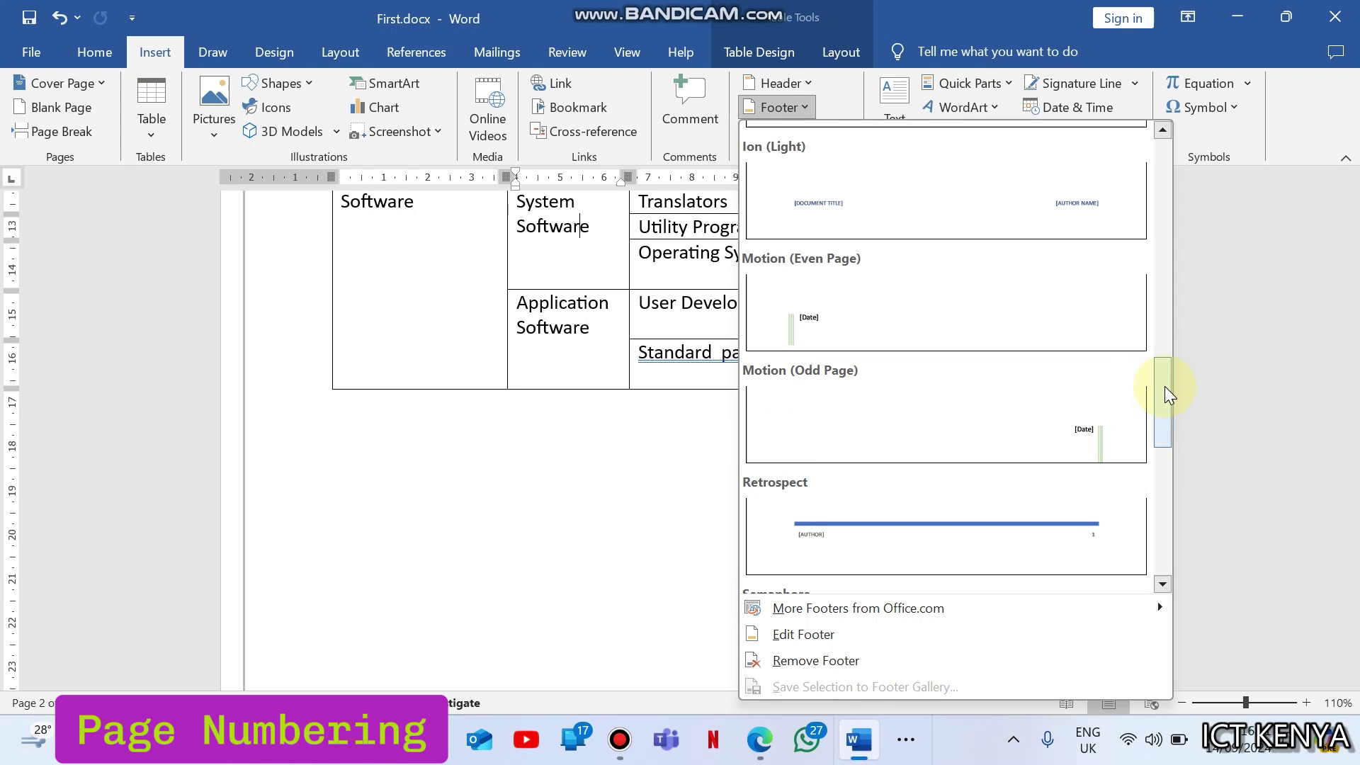
Step: Check the footer and page-number instructions in the exam PDF in Edge, and insert the Retrospect footer in the Word document
left_click(757, 741)
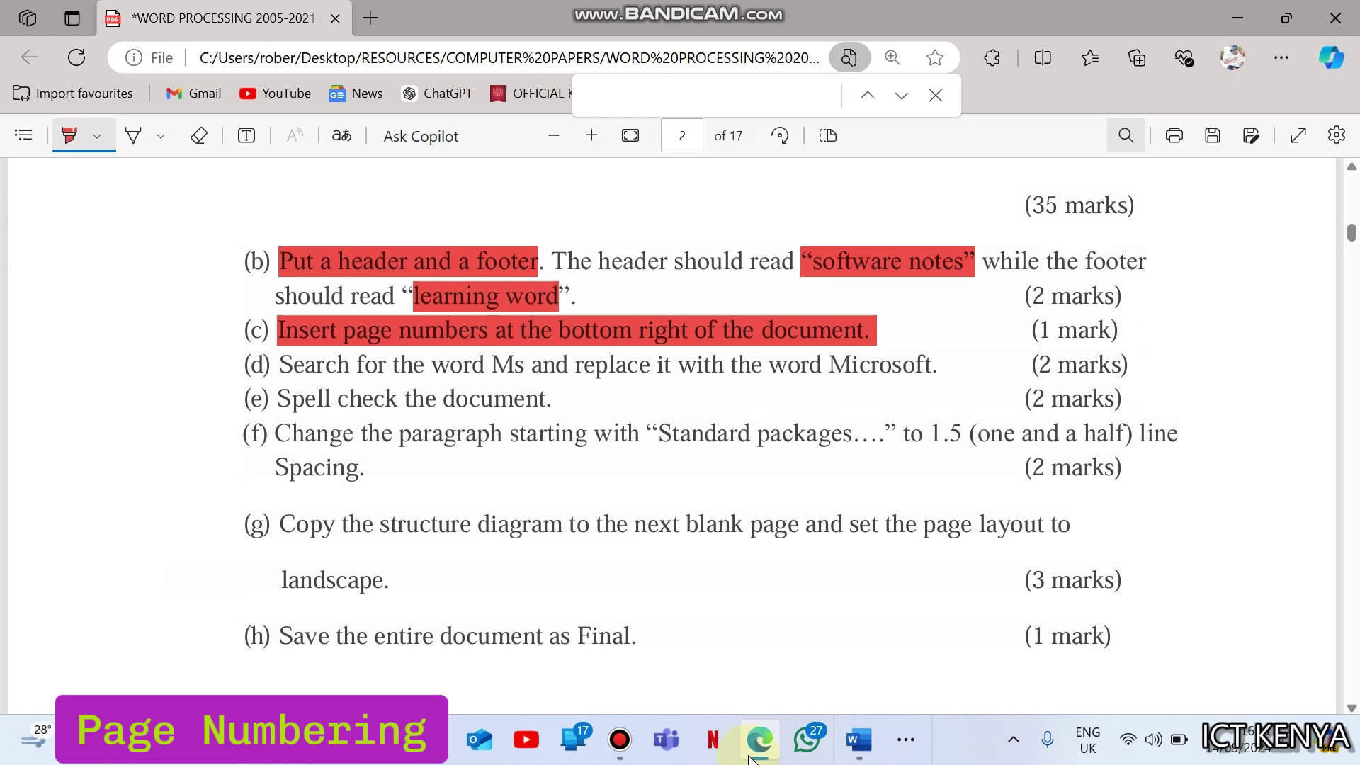
left_click(753, 753)
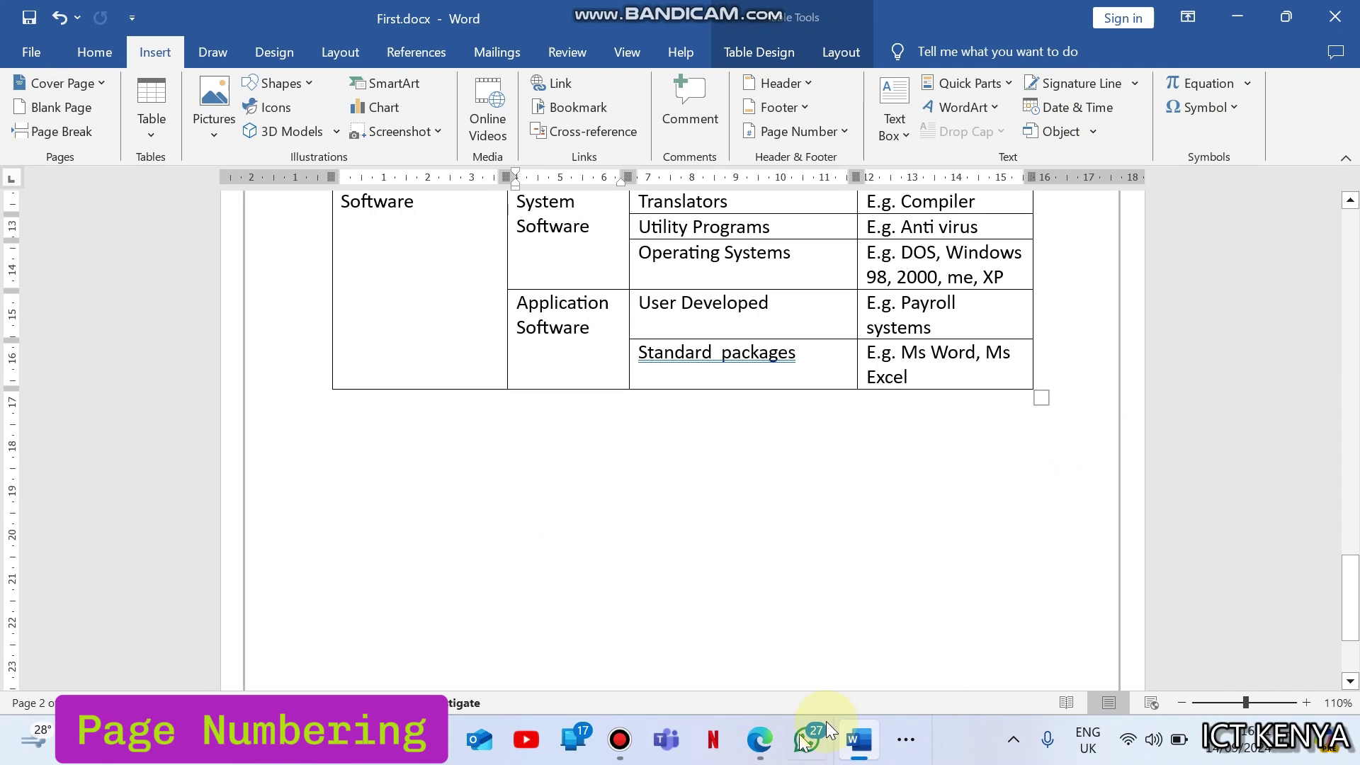
left_click_drag(1351, 634, 1353, 670)
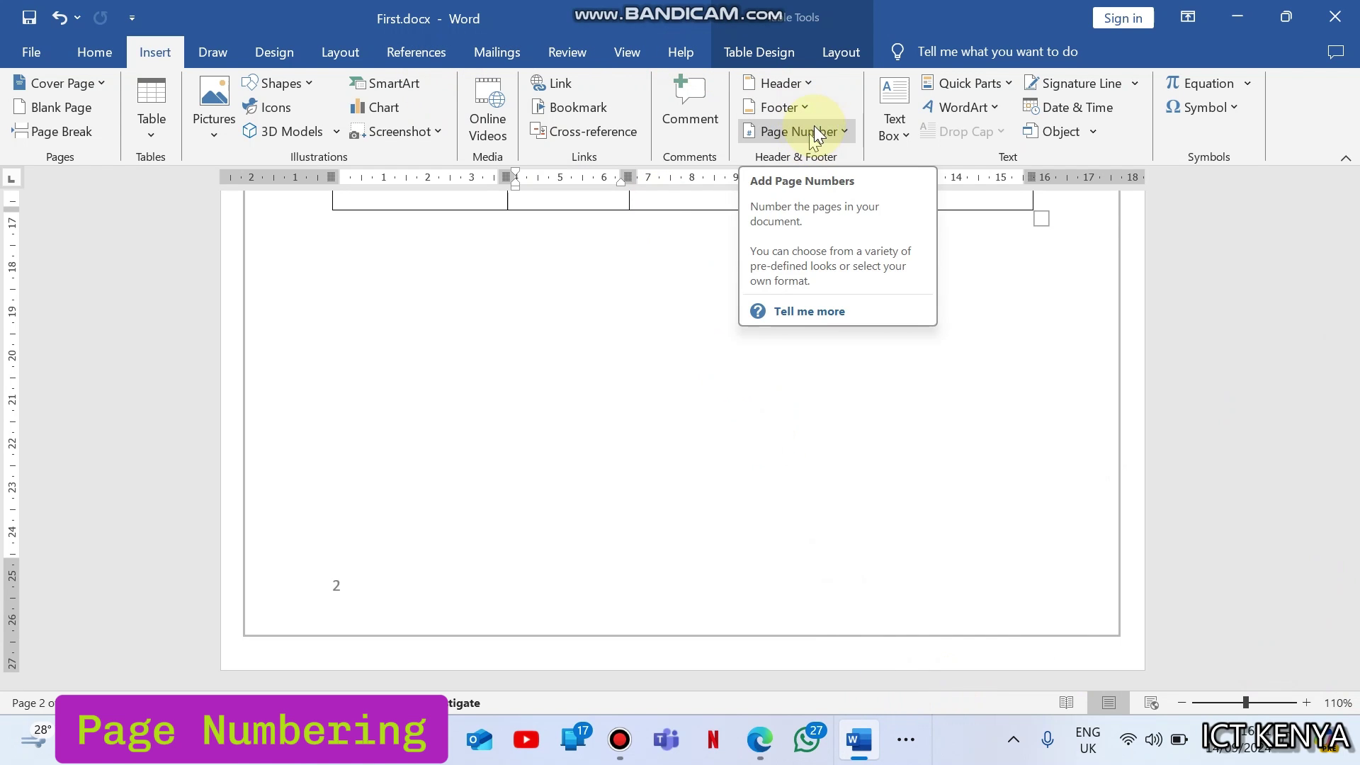
left_click(799, 107)
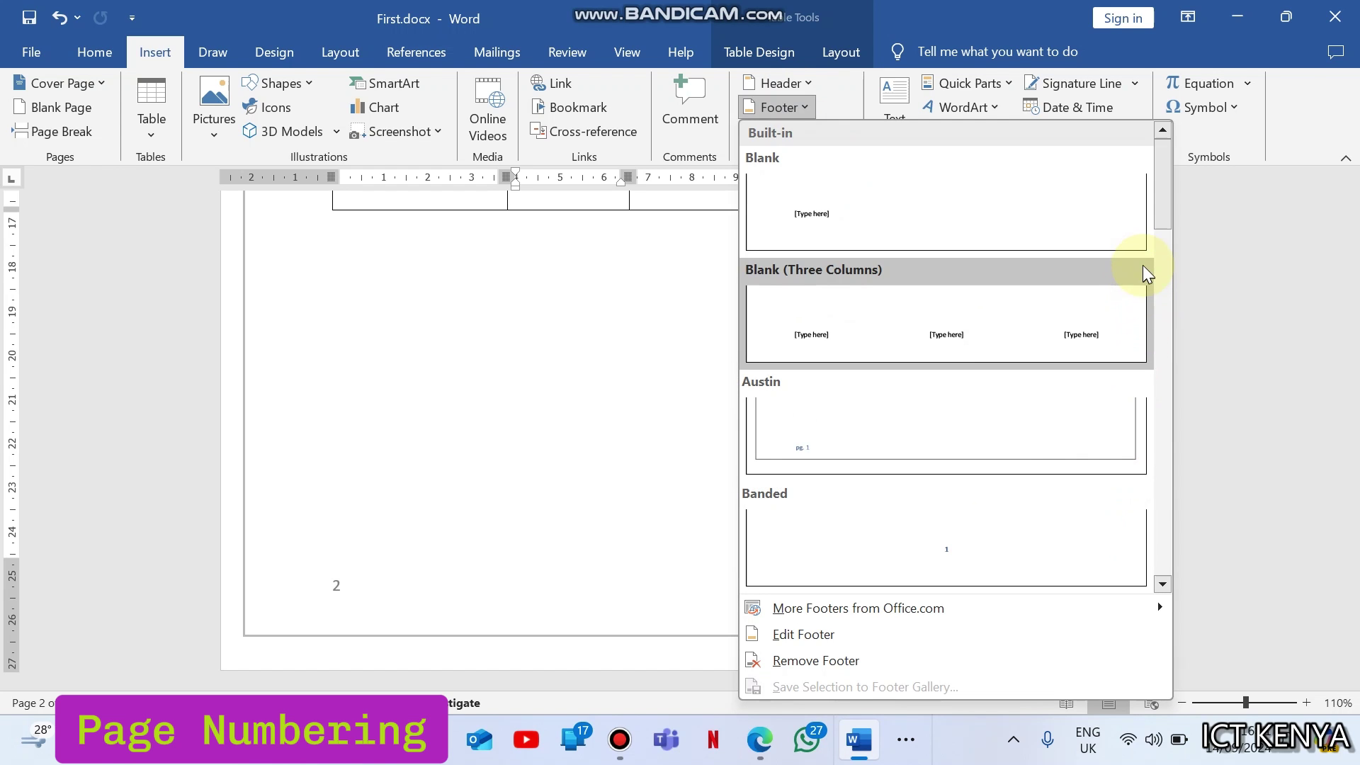
left_click_drag(1159, 221, 1188, 372)
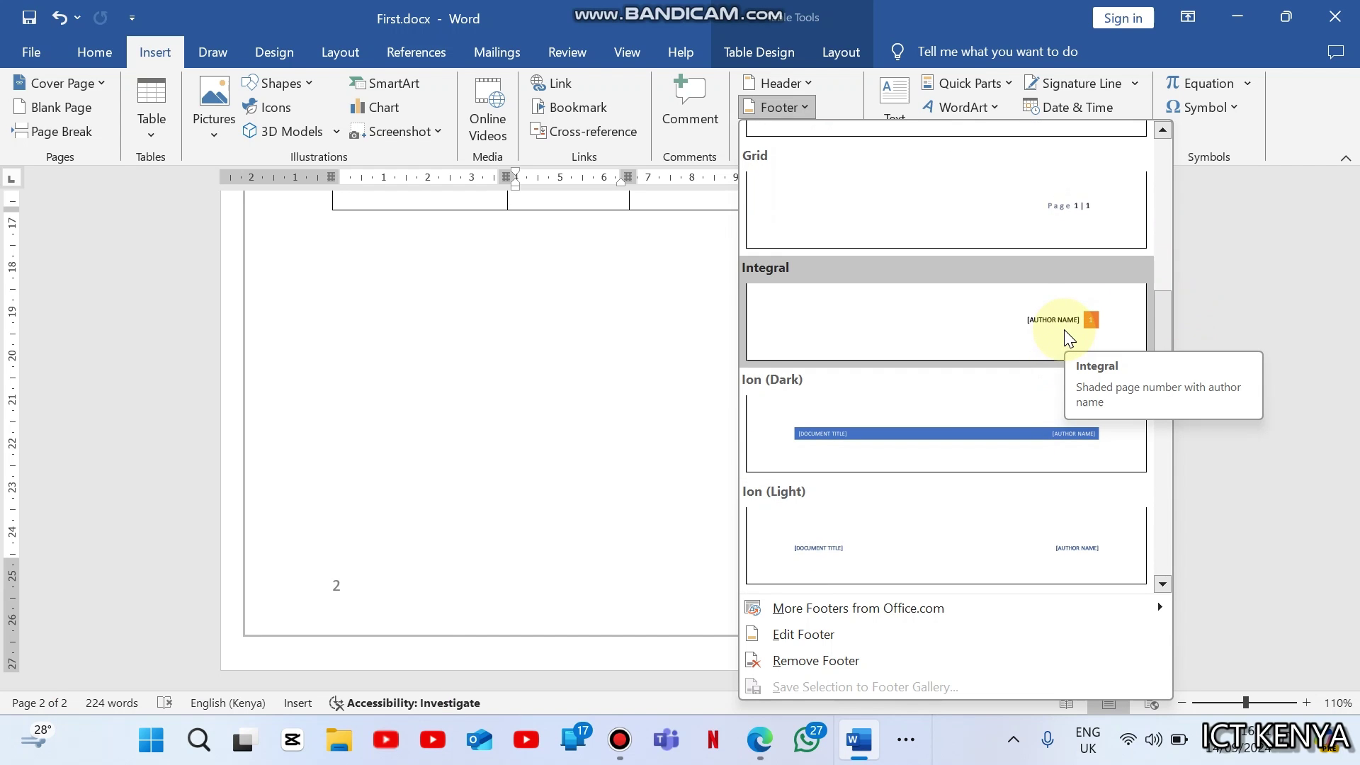
left_click(1162, 585)
left_click(1163, 585)
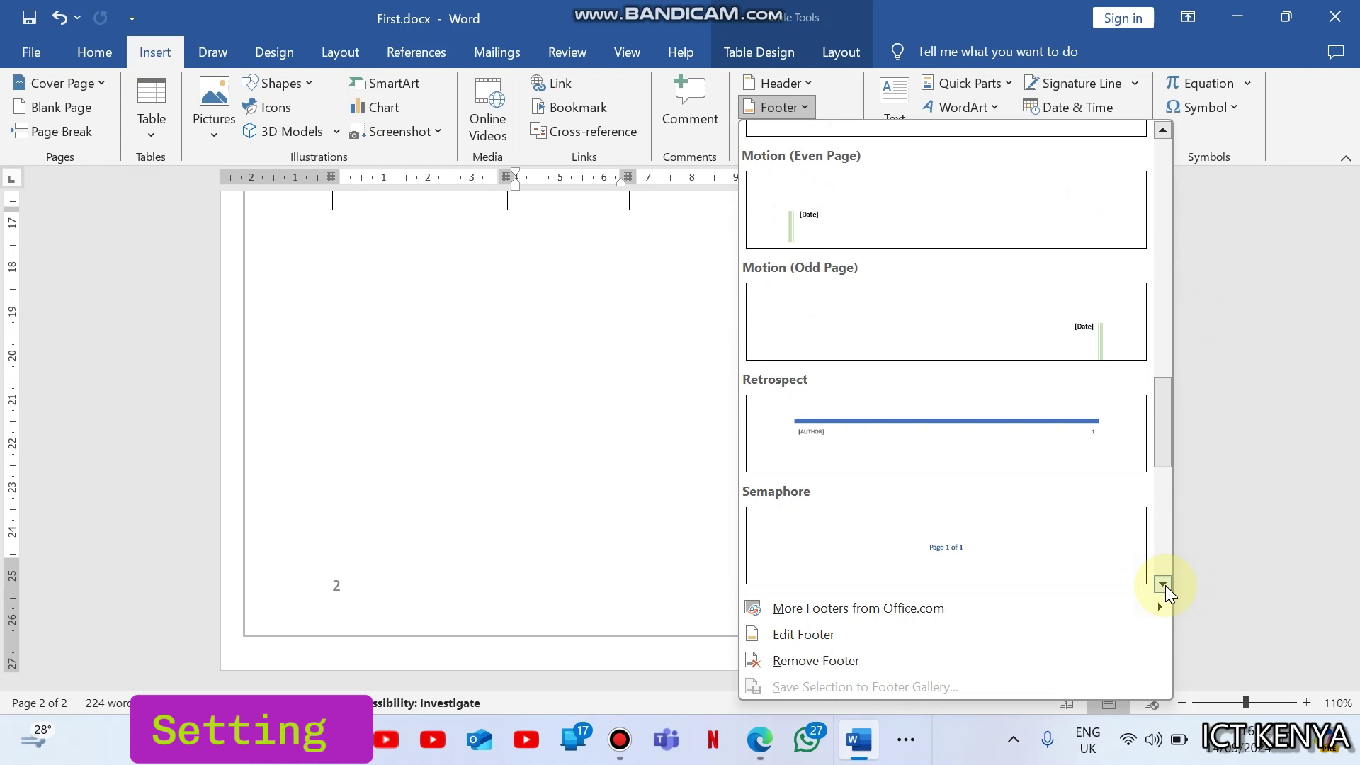
left_click(950, 454)
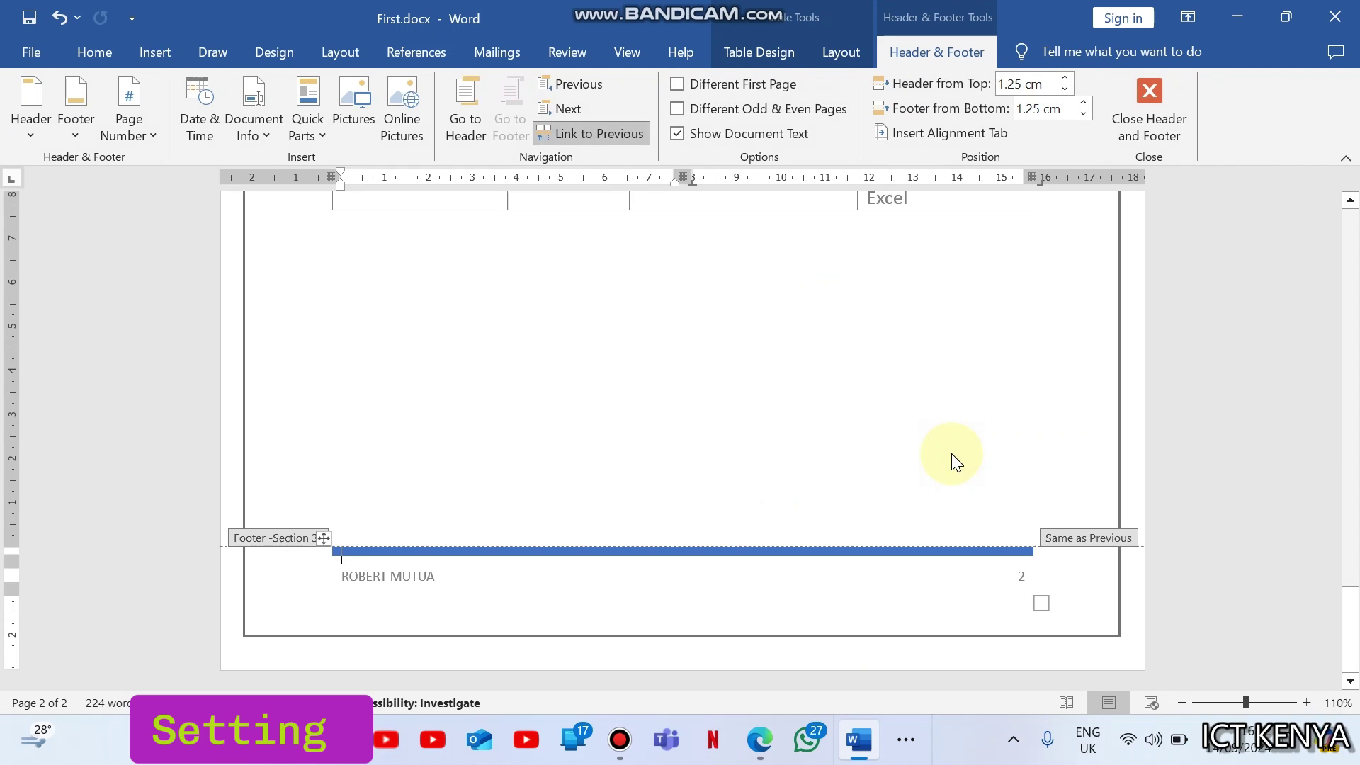
left_click(424, 573)
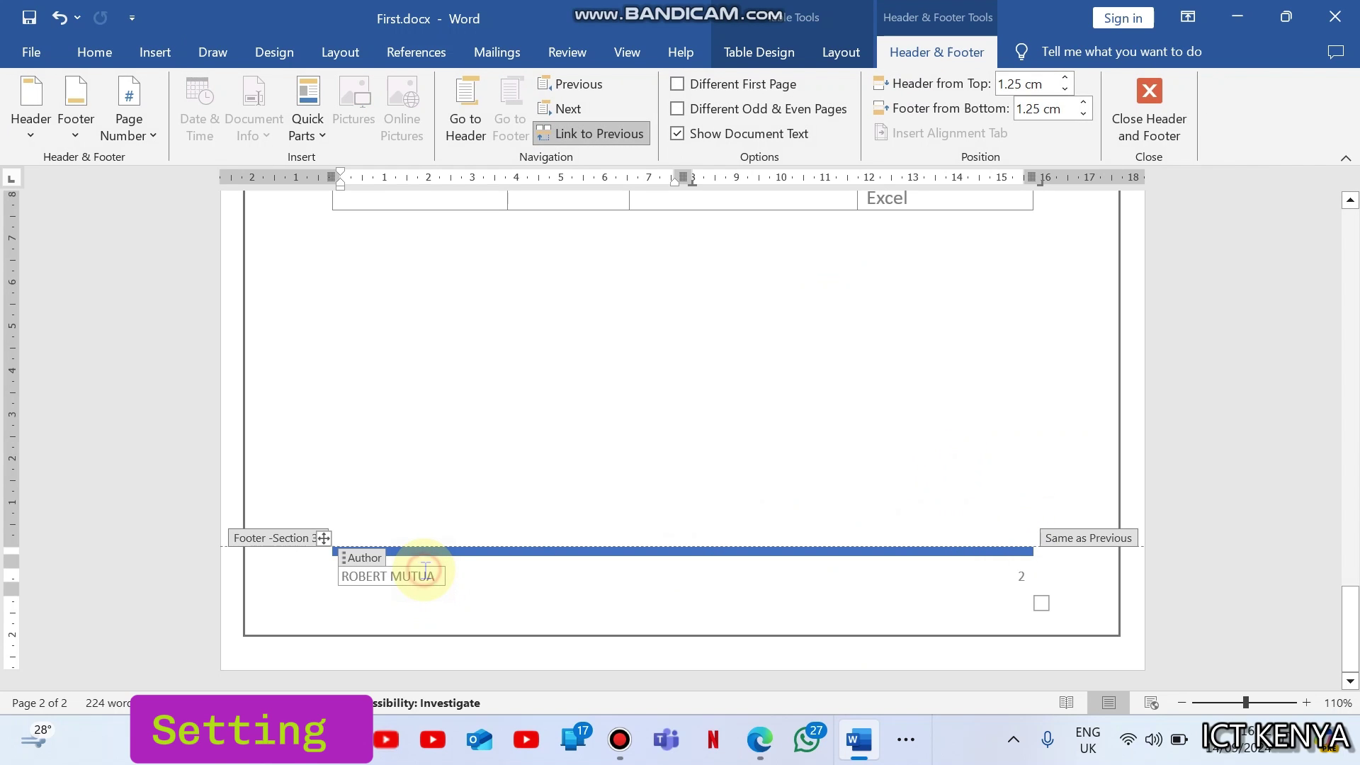
triple_click(424, 571)
key("BackSpace")
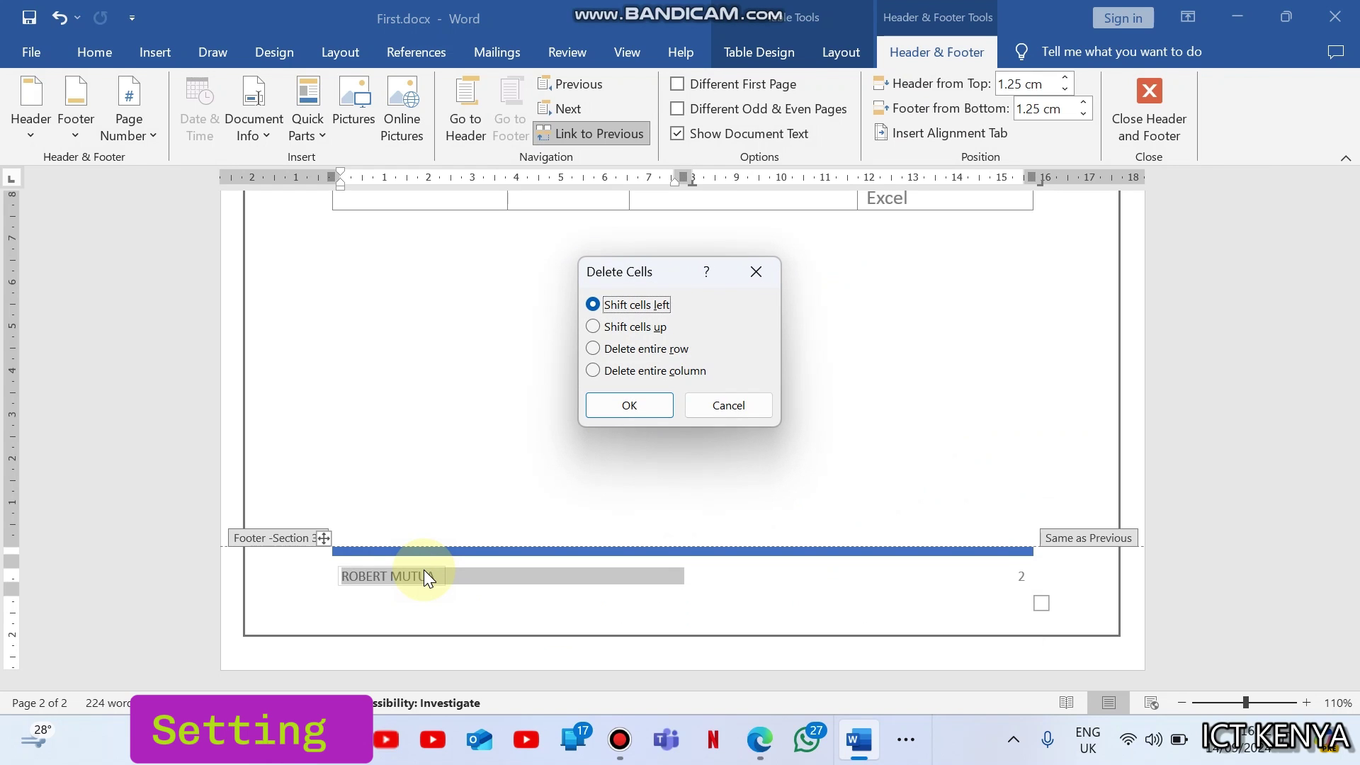
left_click(753, 409)
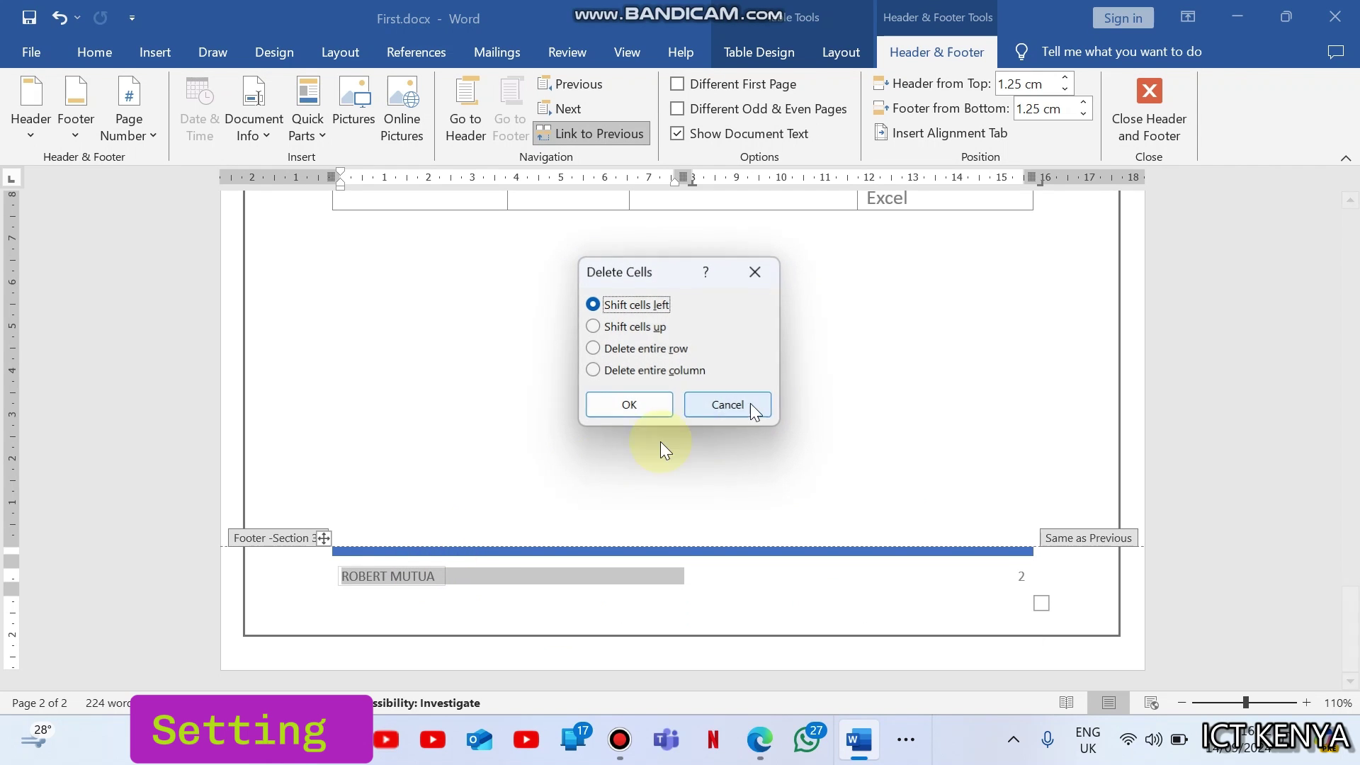
left_click(729, 409)
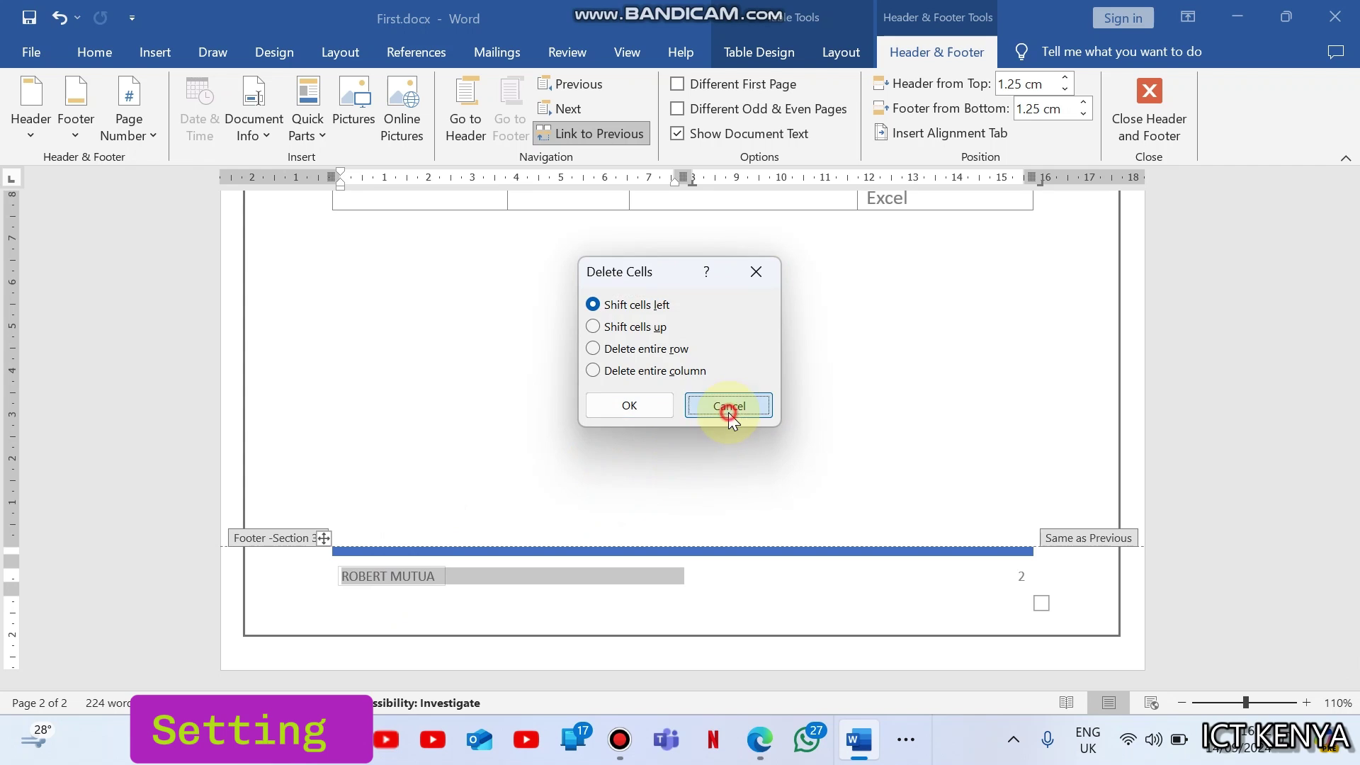
Step: Replace the author name in the footer with "LEARNING WORD" and leave footer editing
left_click(416, 580)
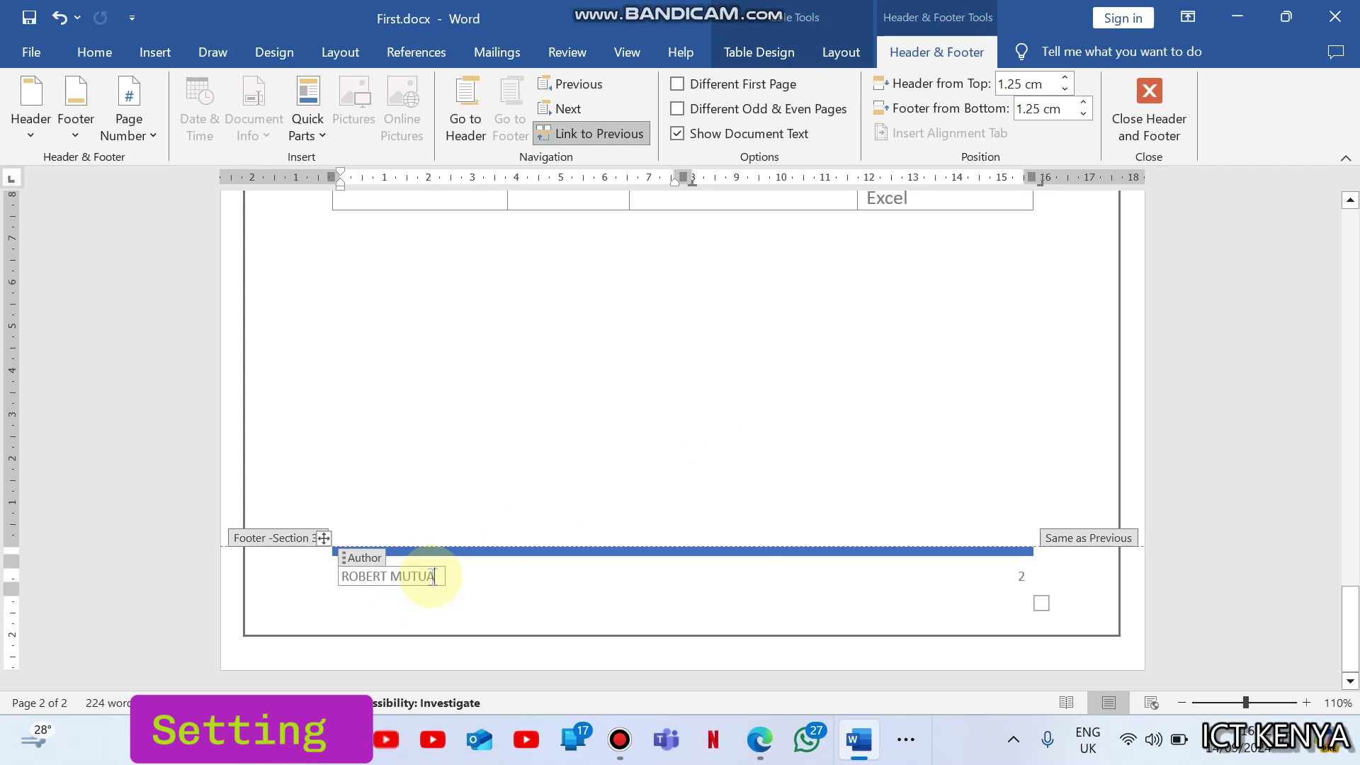
key("BackSpace")
key("BackSpace")
type("LE")
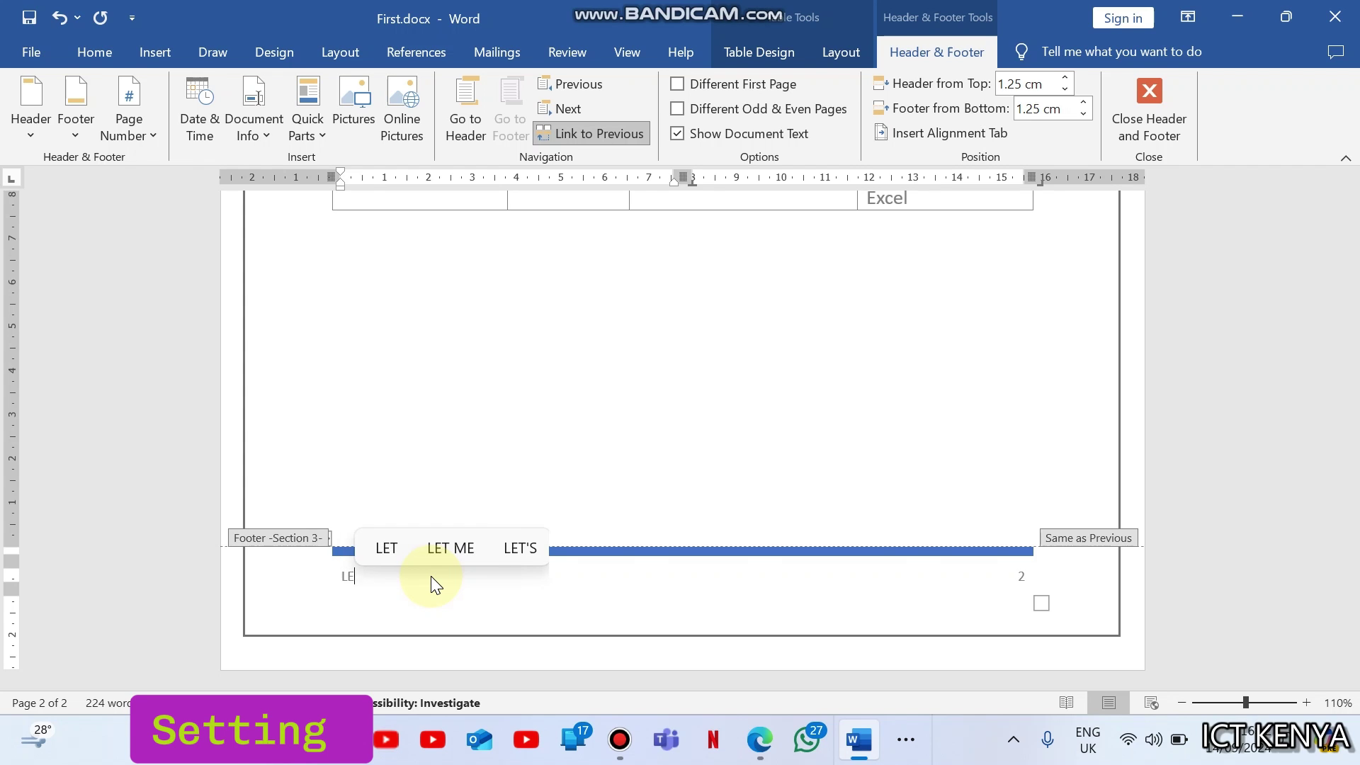
type("ARNING ")
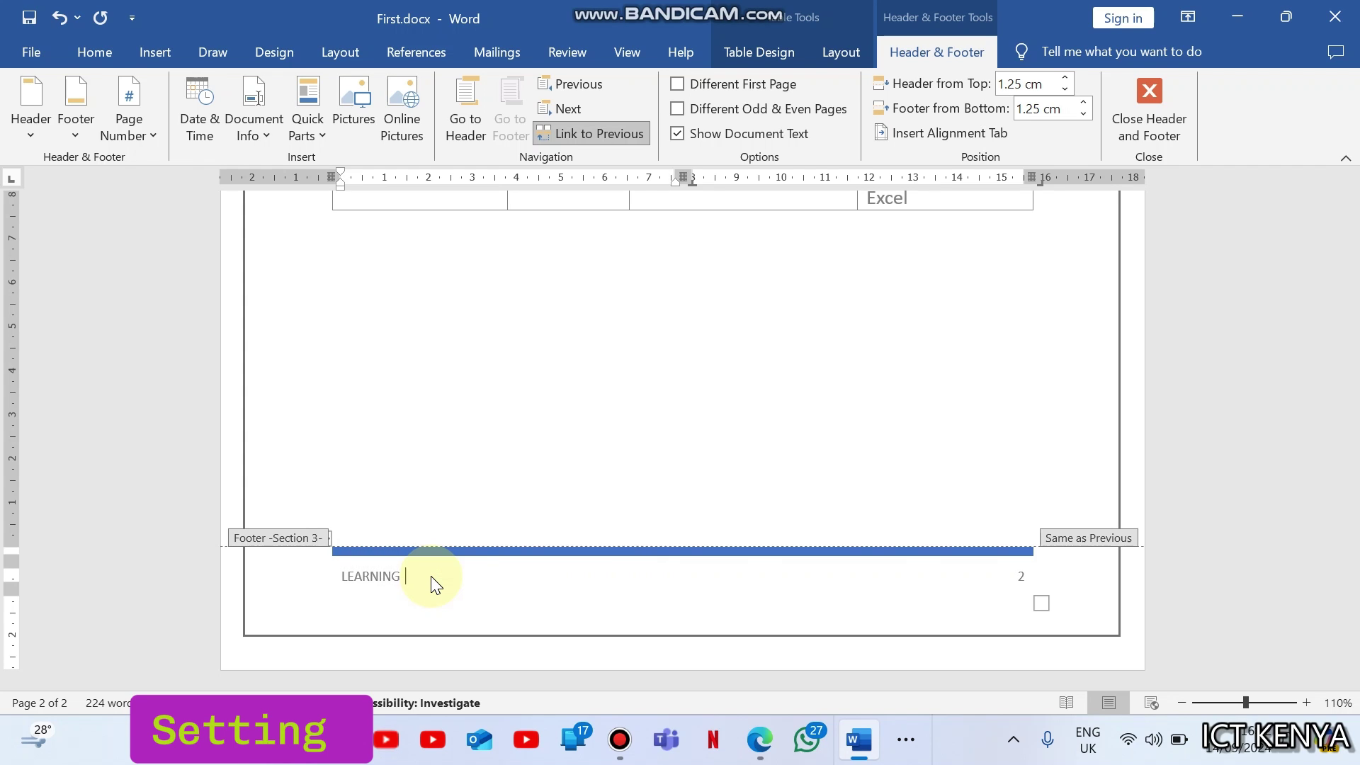
type("WORD")
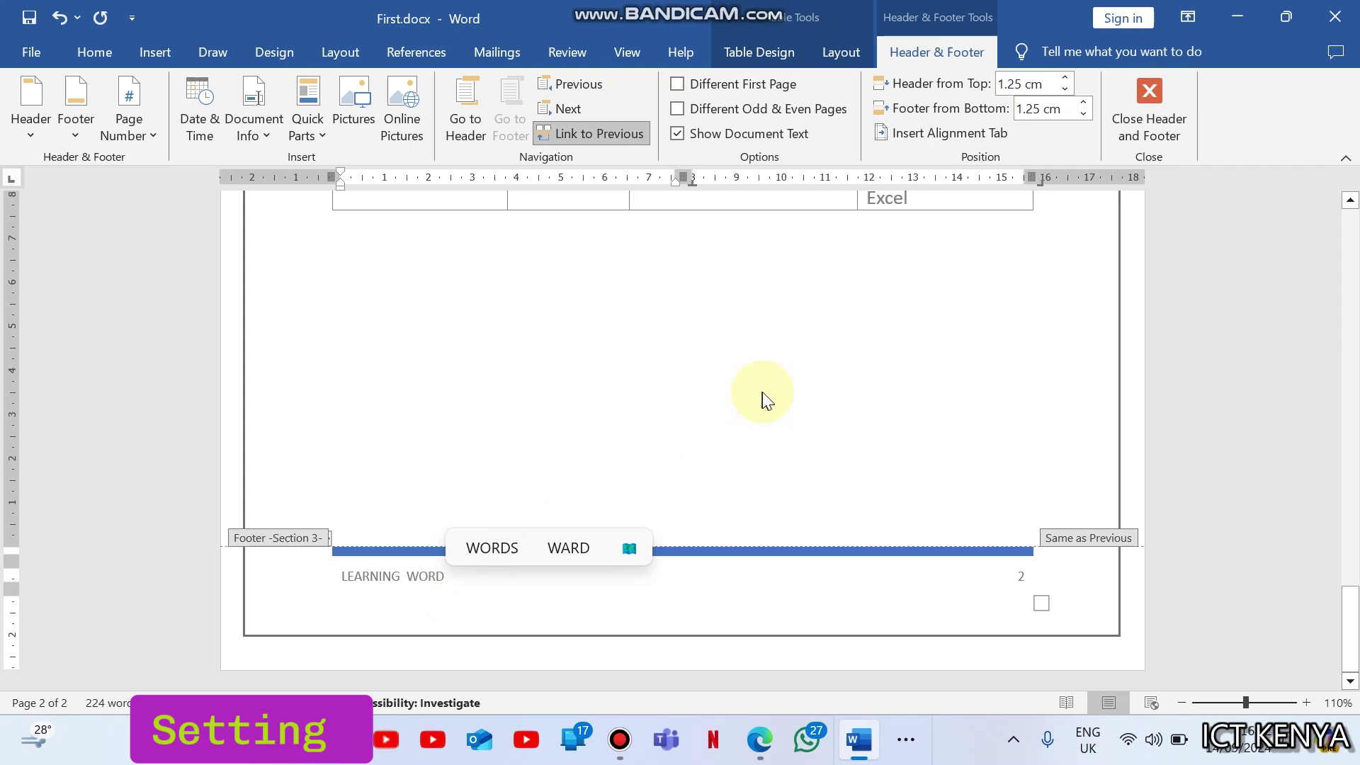
left_click(1160, 128)
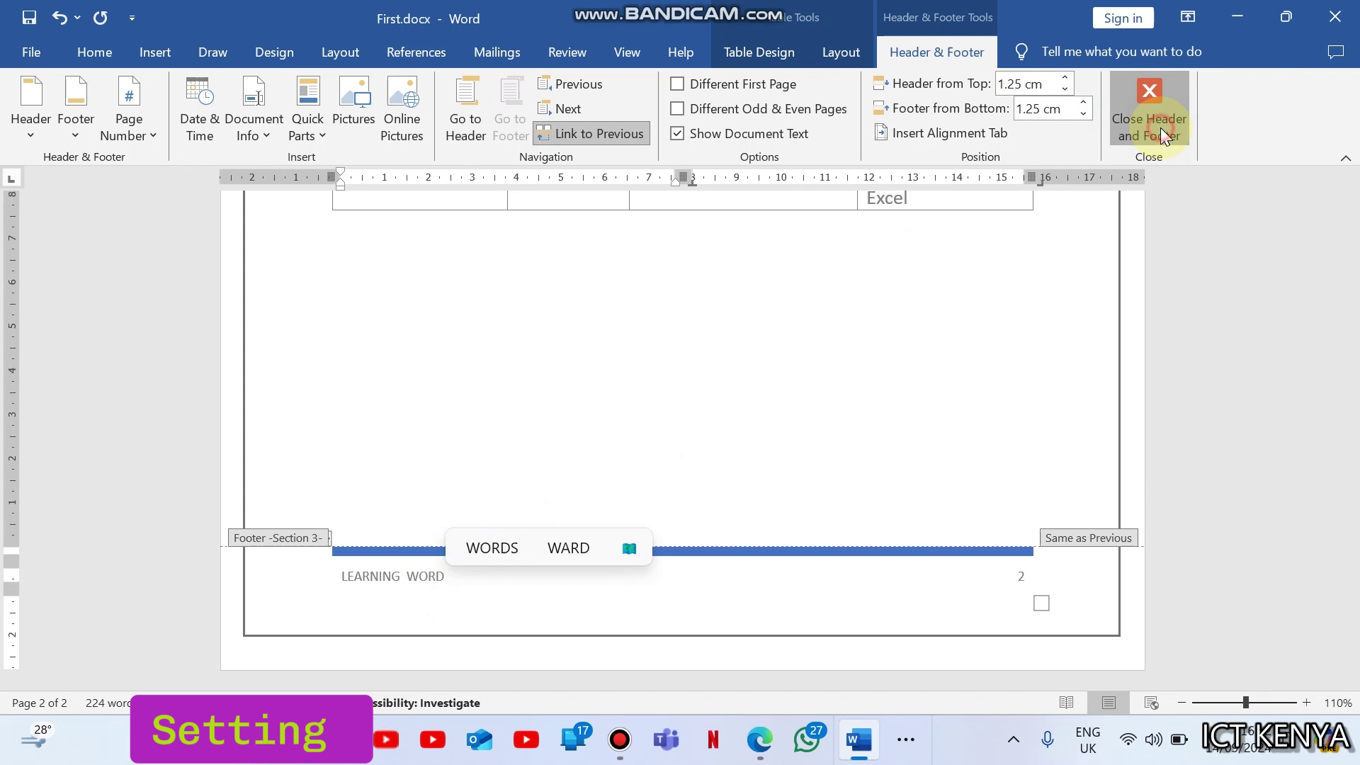
Step: Switch to the exam PDF in Edge and highlight the word "Ms" in instruction (d)
left_click_drag(1343, 568, 1355, 624)
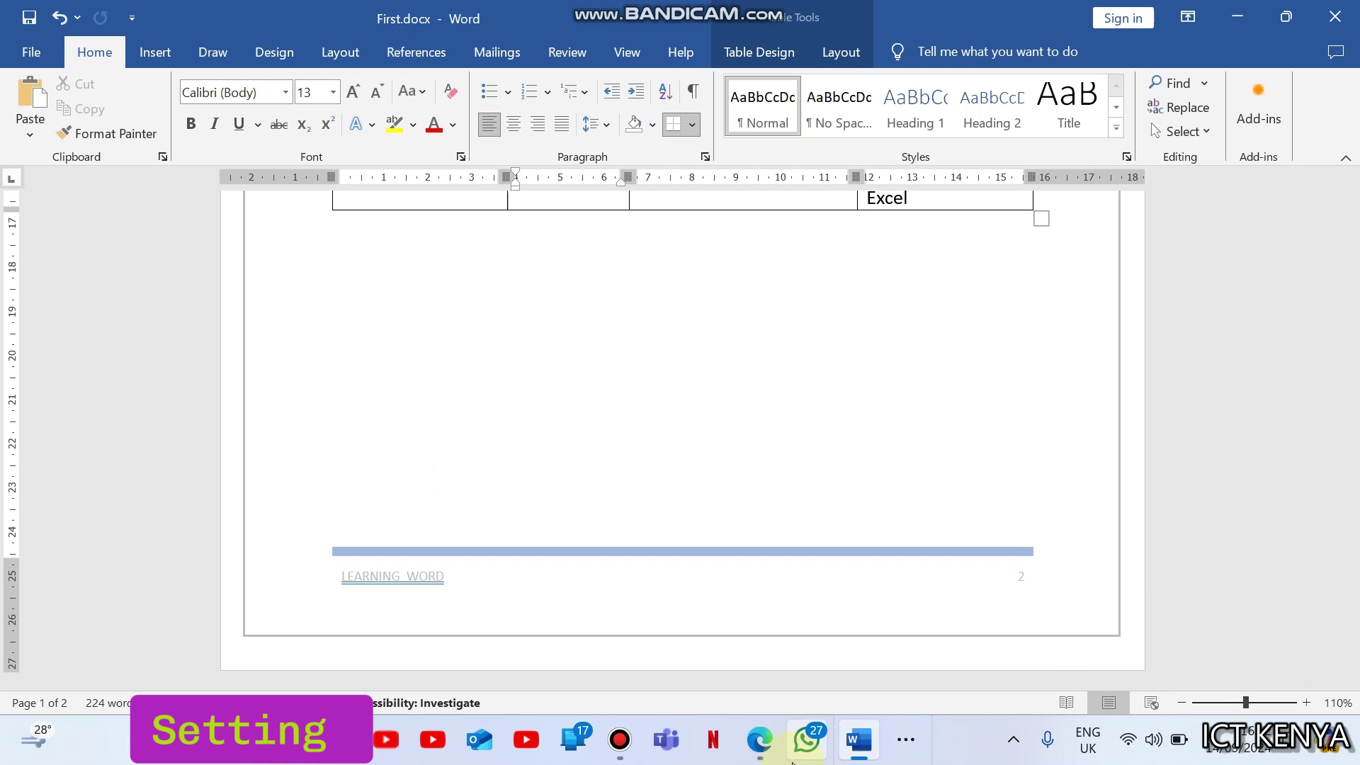
left_click(759, 739)
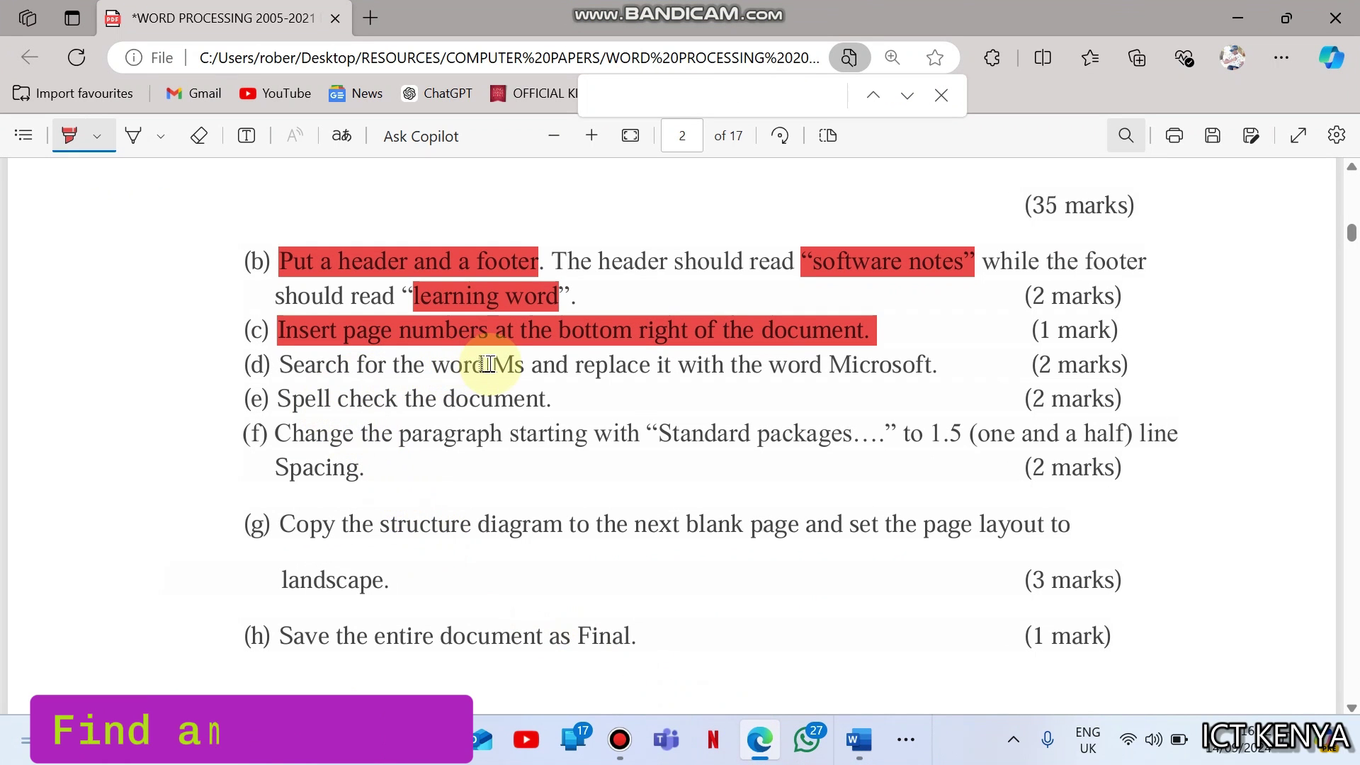
left_click_drag(486, 364, 525, 363)
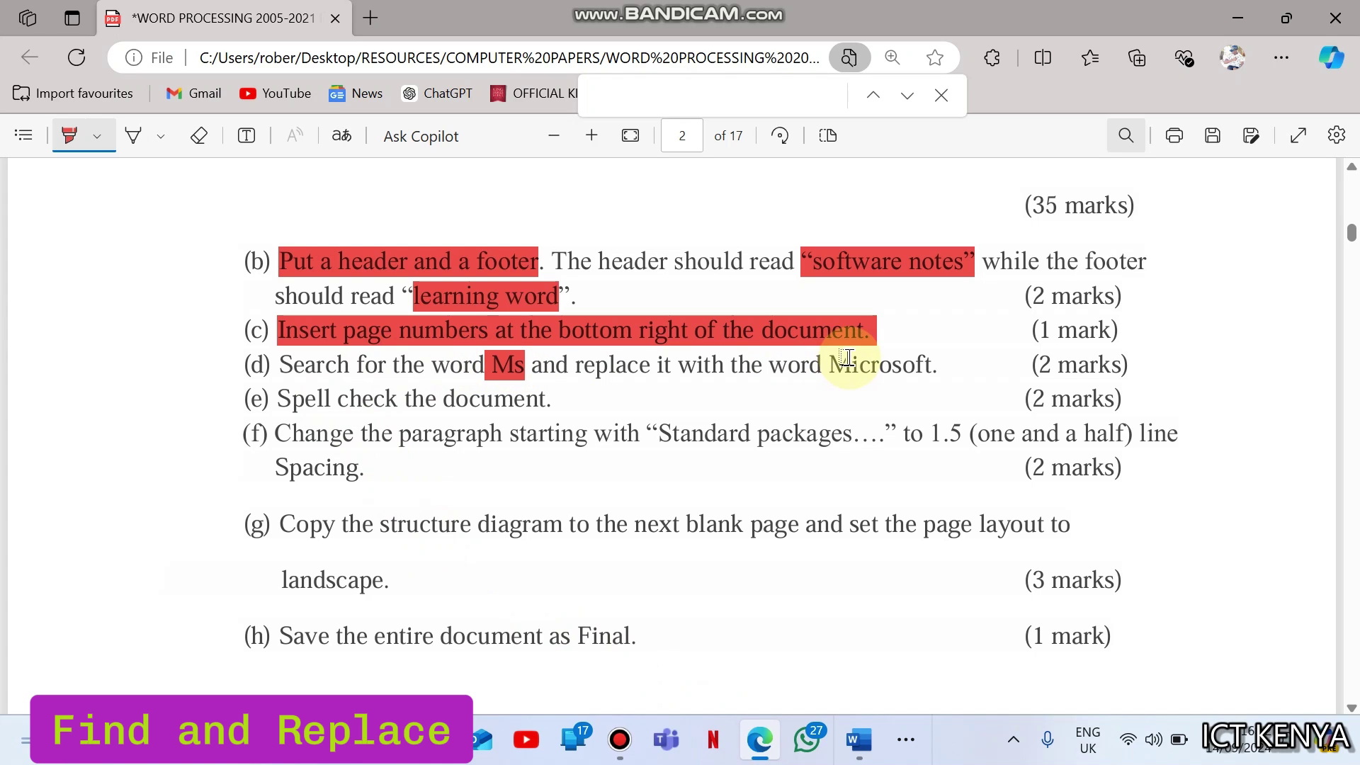
Step: Highlight "Microsoft" in instruction (d), switch to Word and set up a replacement of "Ms" with "Microsoft"
left_click_drag(830, 364, 938, 364)
left_click(858, 741)
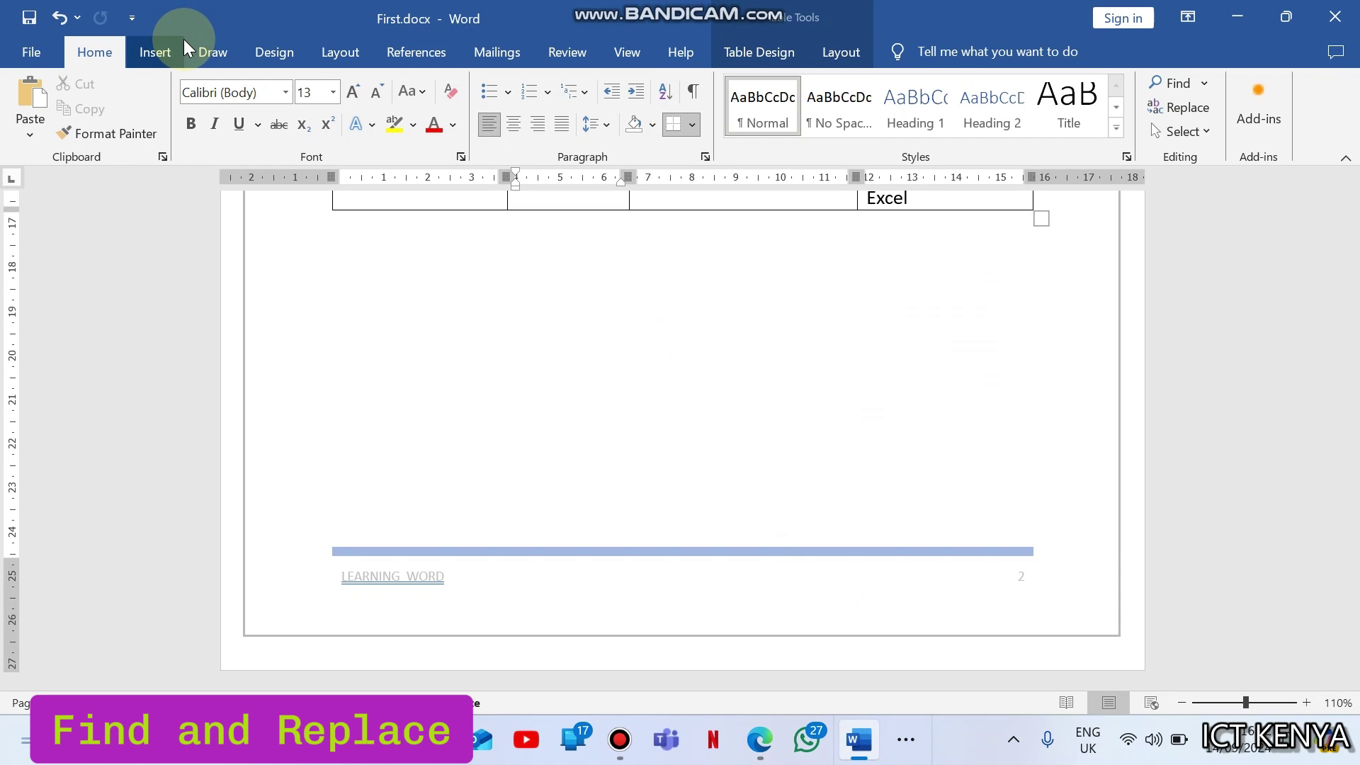
left_click(1197, 112)
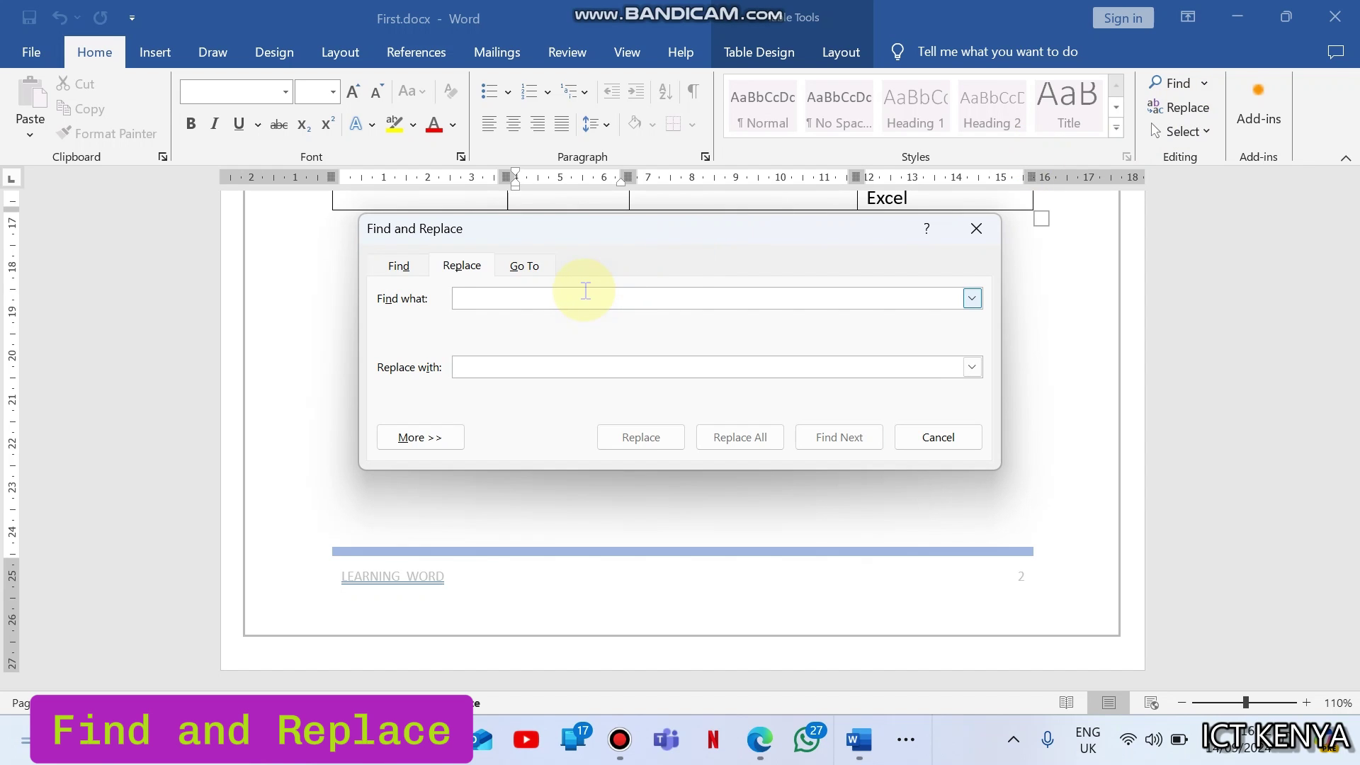
type("Ms")
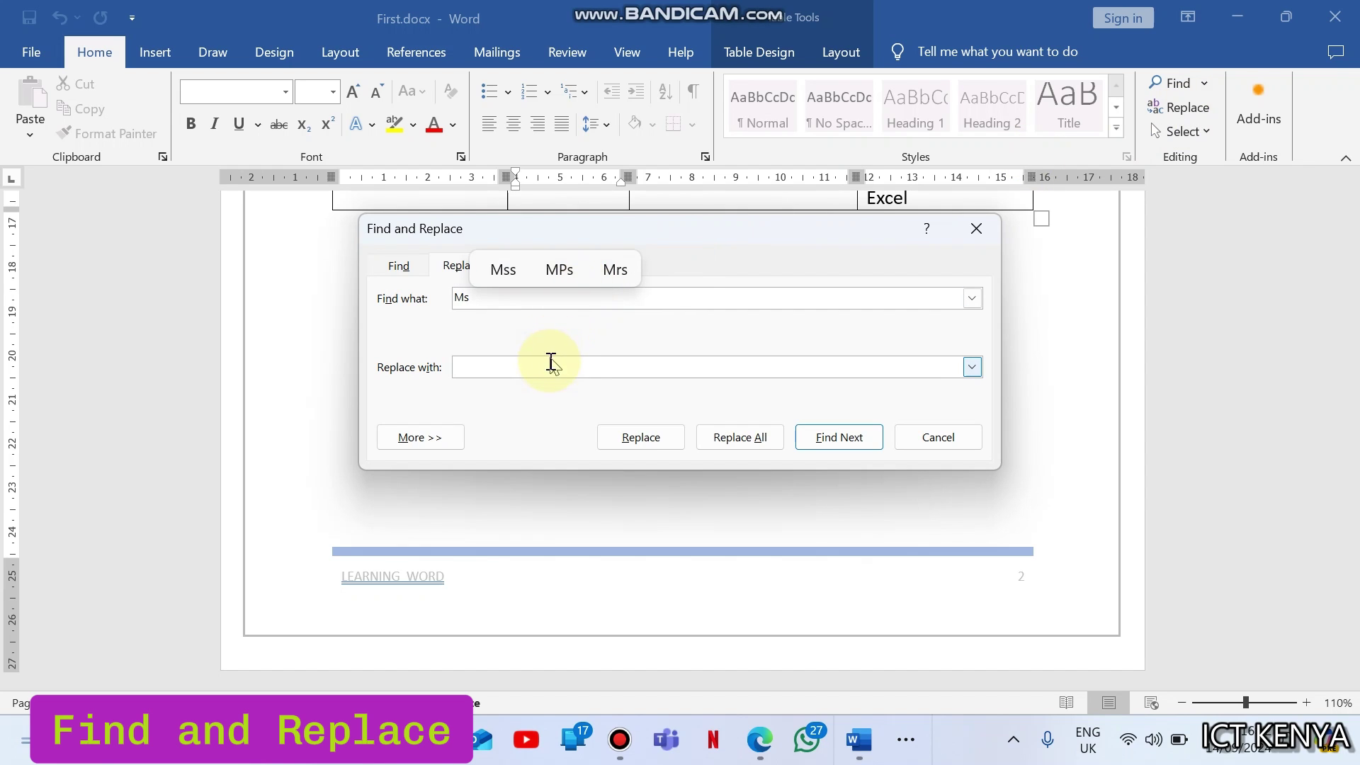
left_click(551, 365)
type("Micro")
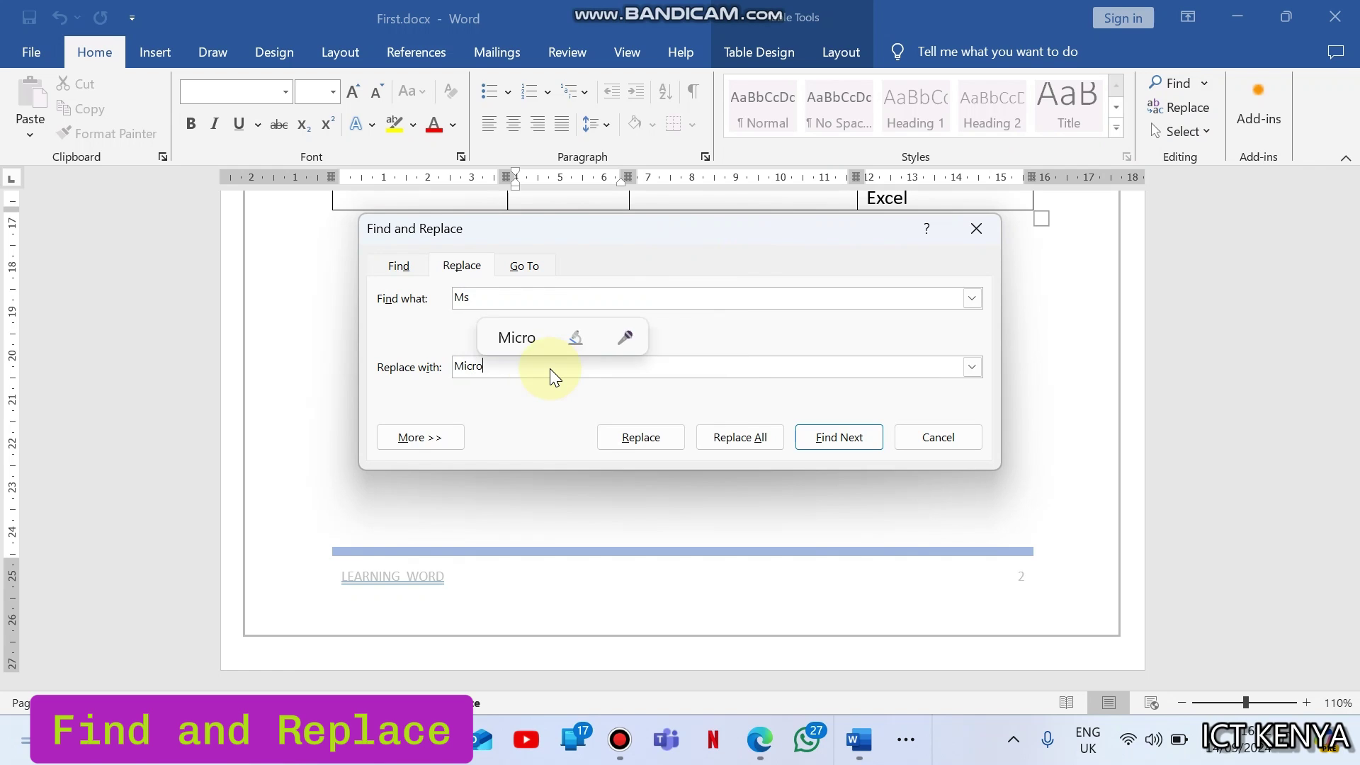
type("soft")
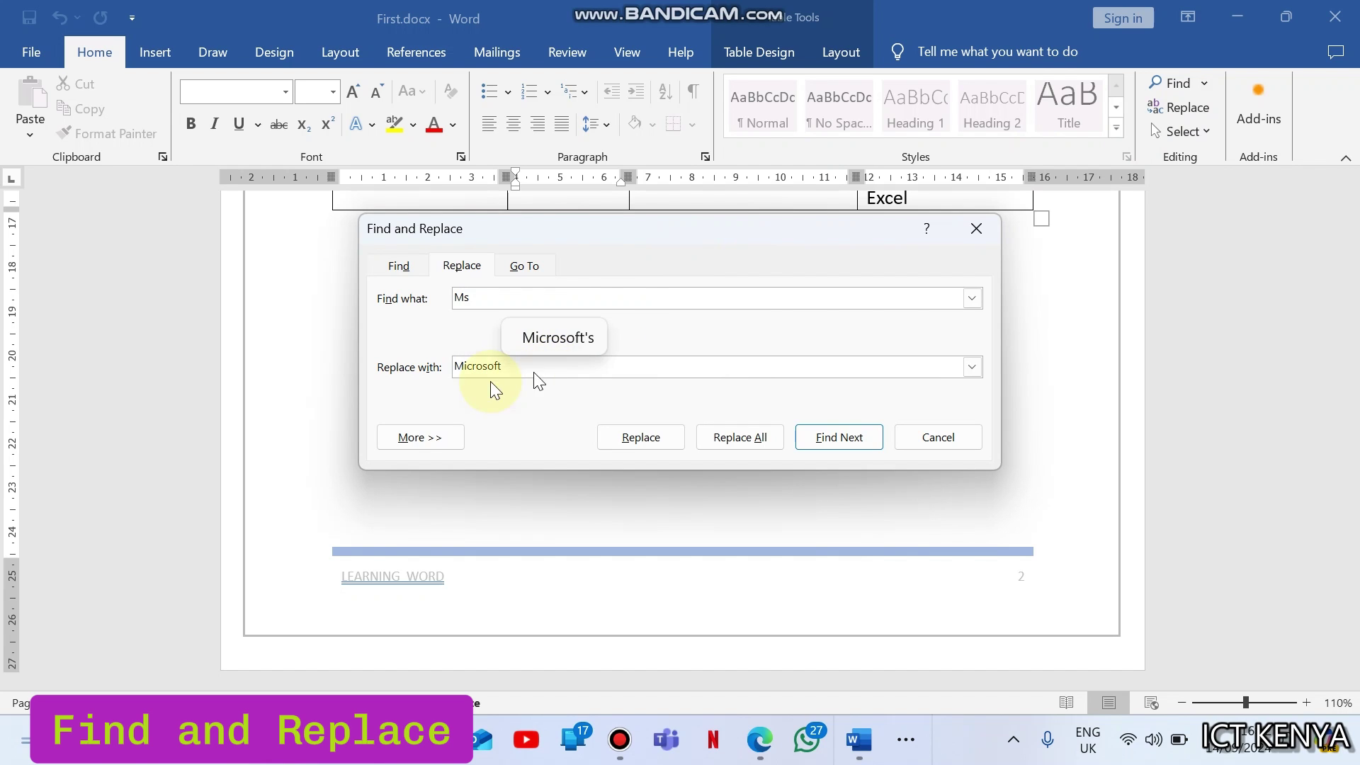
Step: Turn on case matching, replace all occurrences of "Ms" in the document and close Find and Replace
left_click(411, 437)
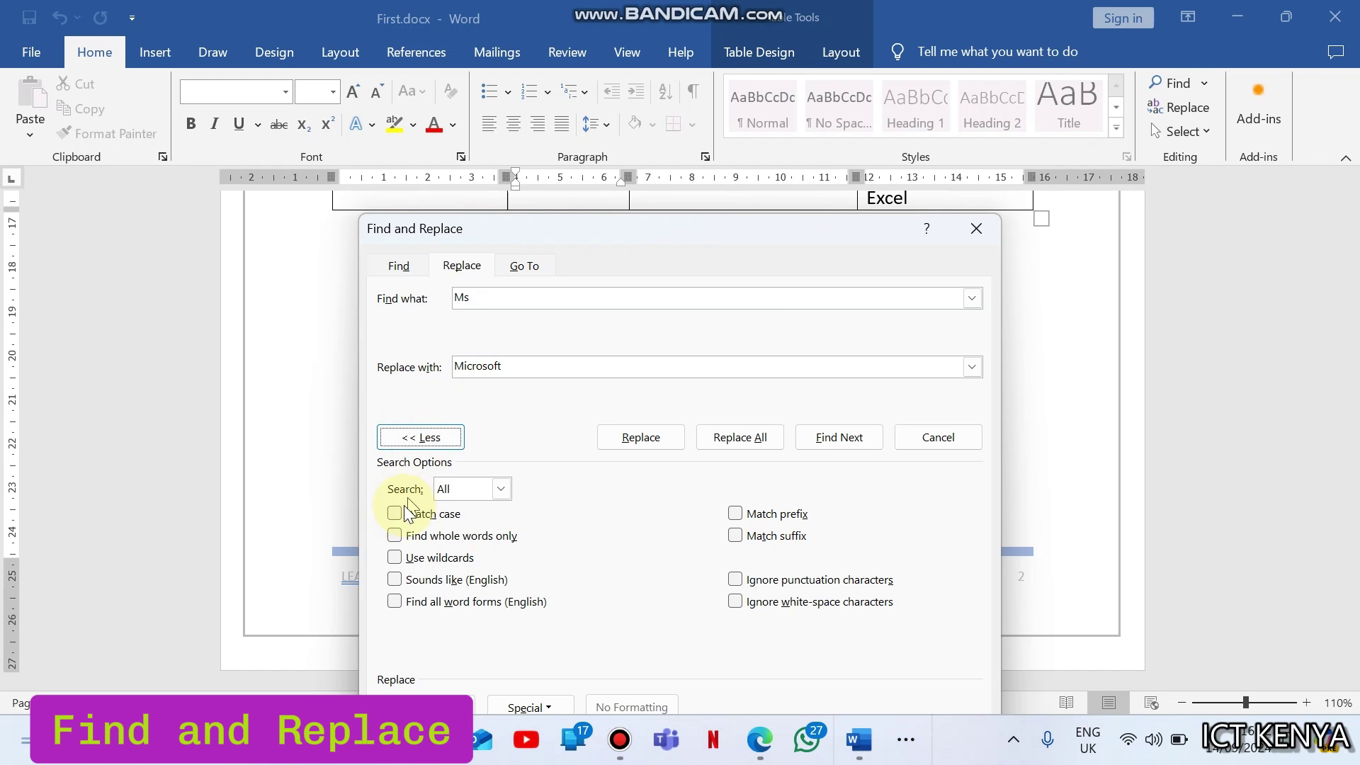
left_click(396, 516)
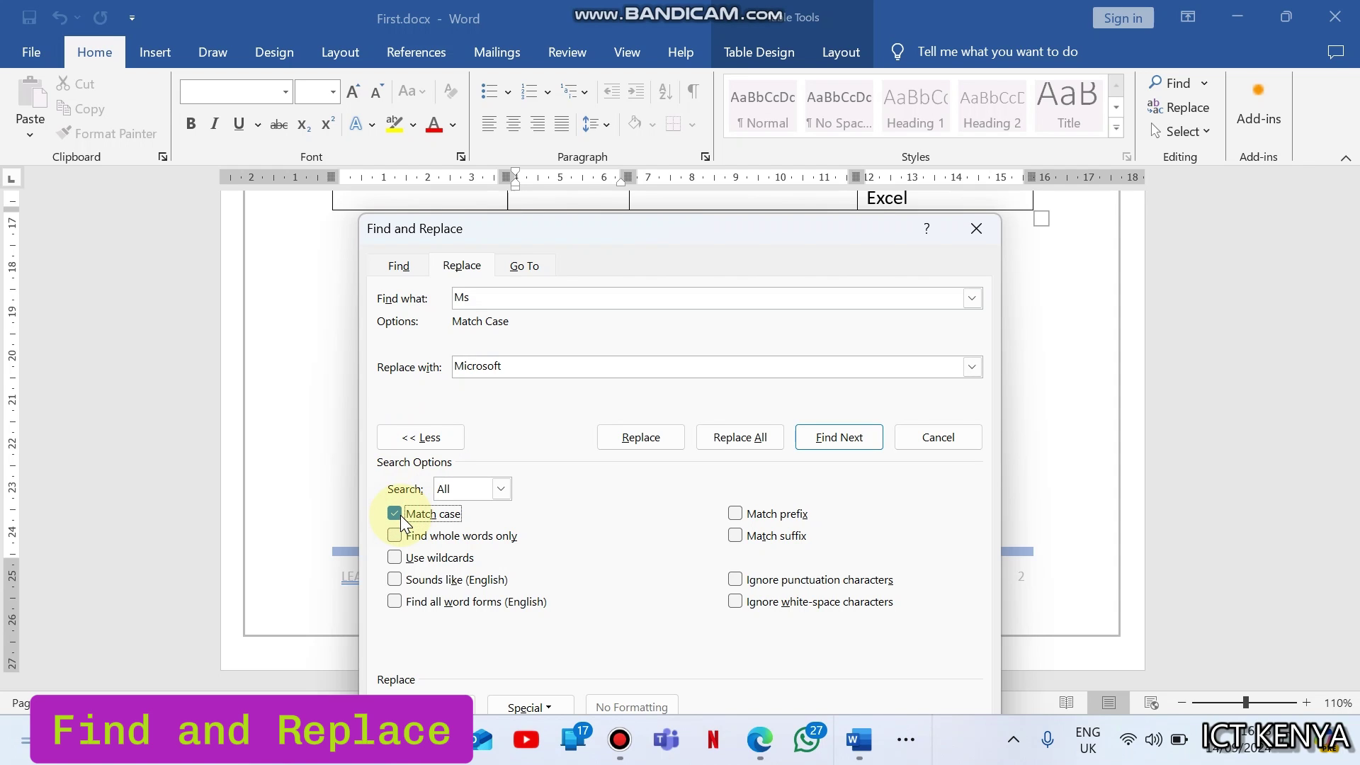
left_click(741, 437)
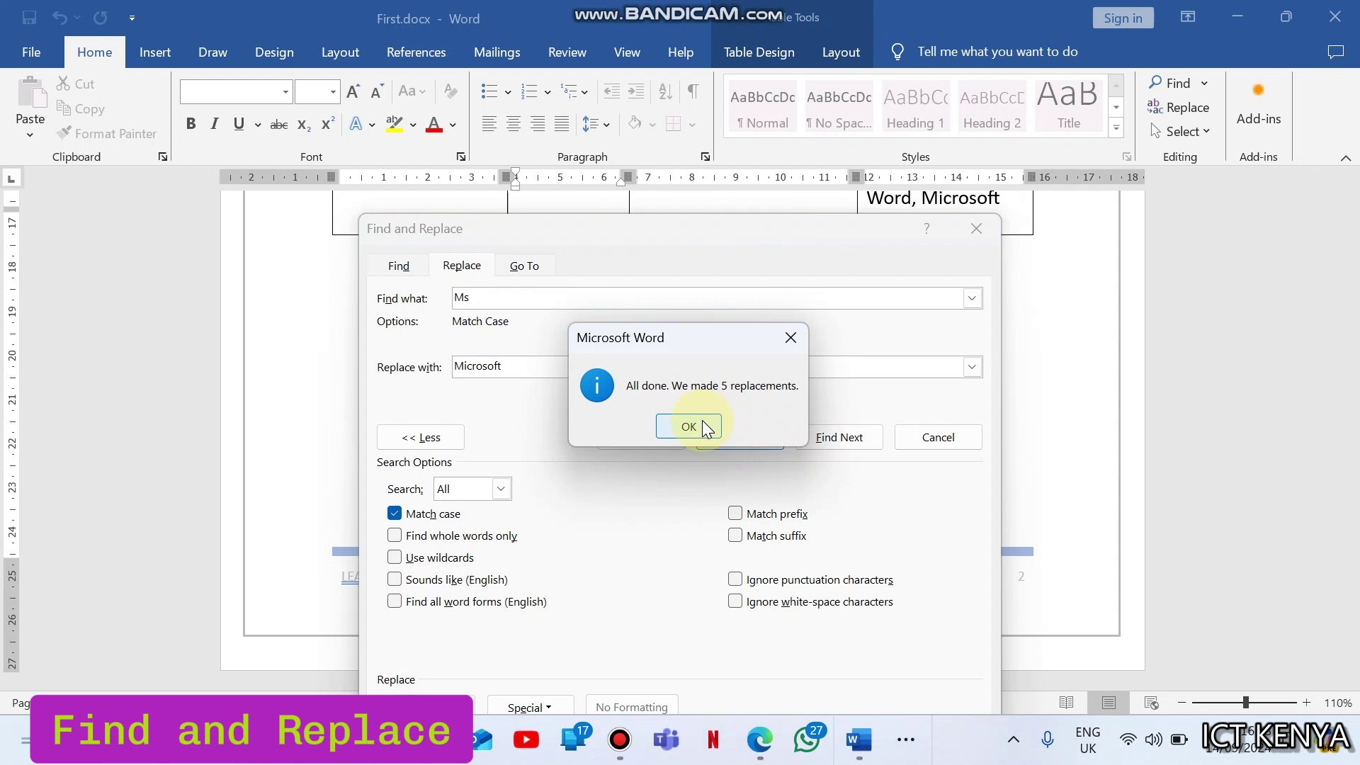
left_click(691, 426)
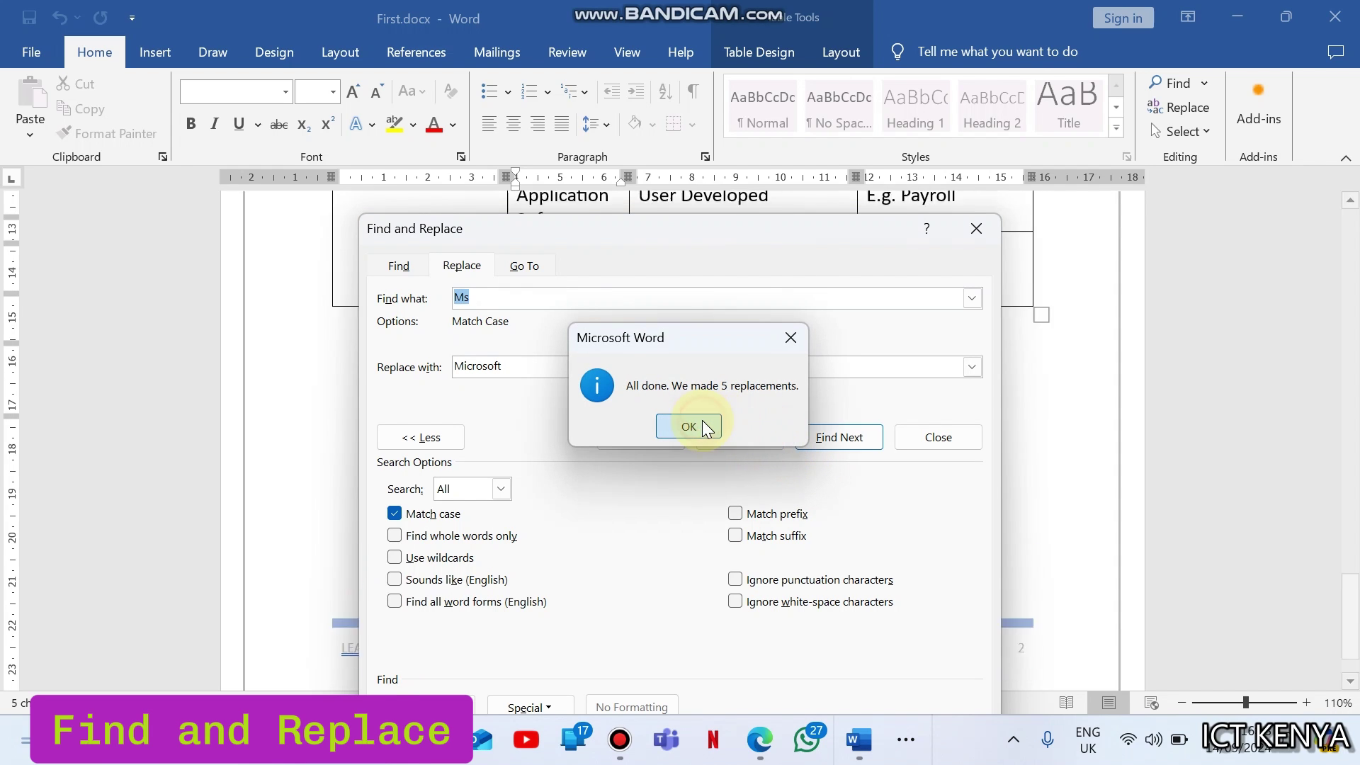
left_click(948, 444)
Step: Check the replaced words in the paragraph starting with "Standard packages" and in the table
left_click_drag(1350, 599, 1352, 310)
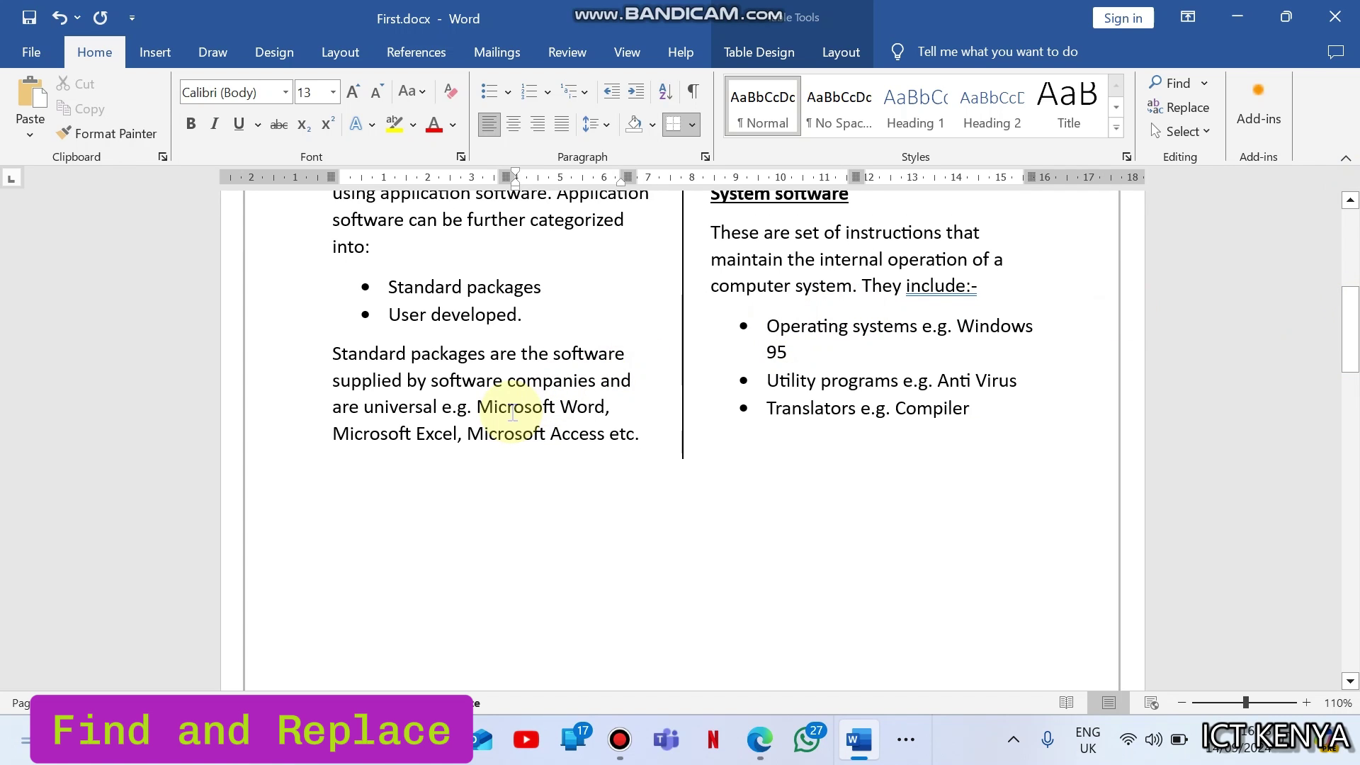
double_click(512, 410)
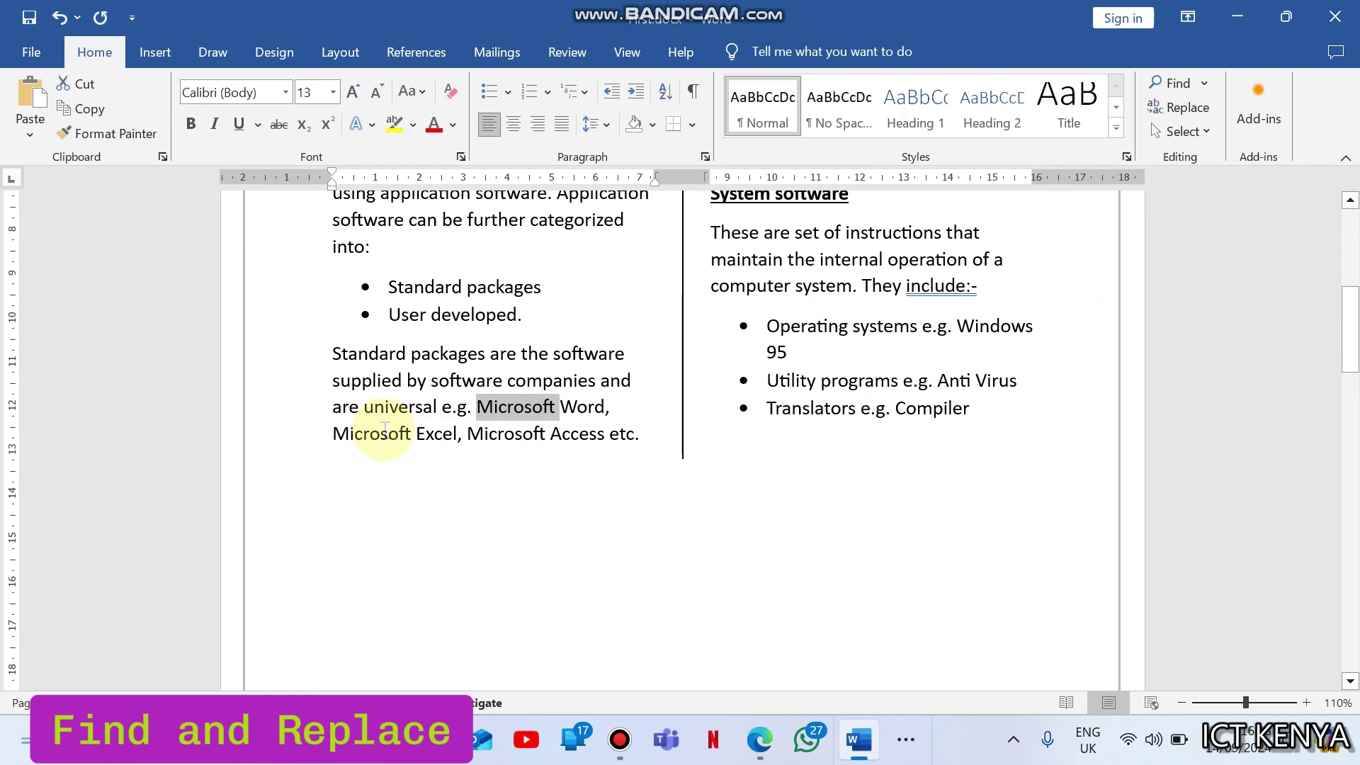
double_click(384, 430)
double_click(507, 434)
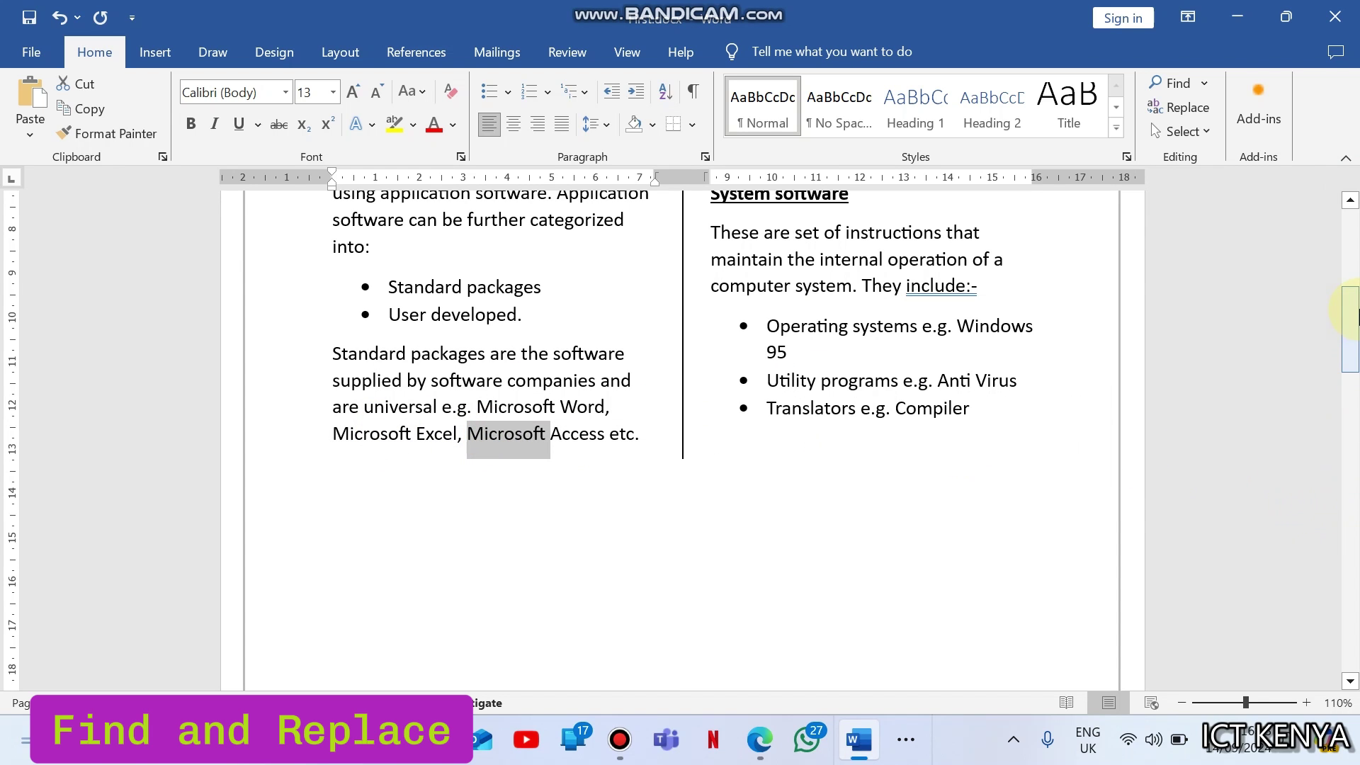
left_click_drag(1354, 304, 1358, 579)
Step: Highlight instruction (e), "Spell check the document.", in the exam PDF in Edge and return to Word
left_click(754, 751)
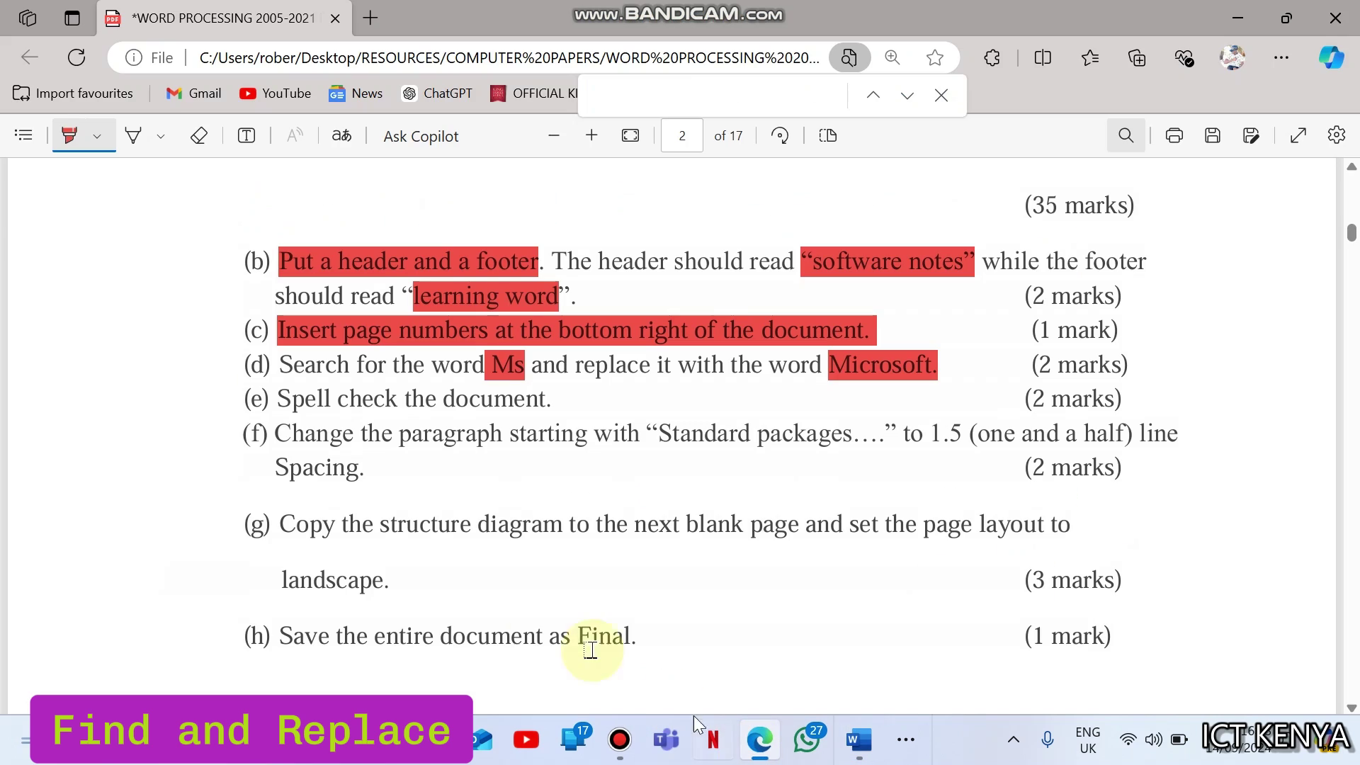
left_click_drag(277, 398, 552, 398)
left_click(863, 750)
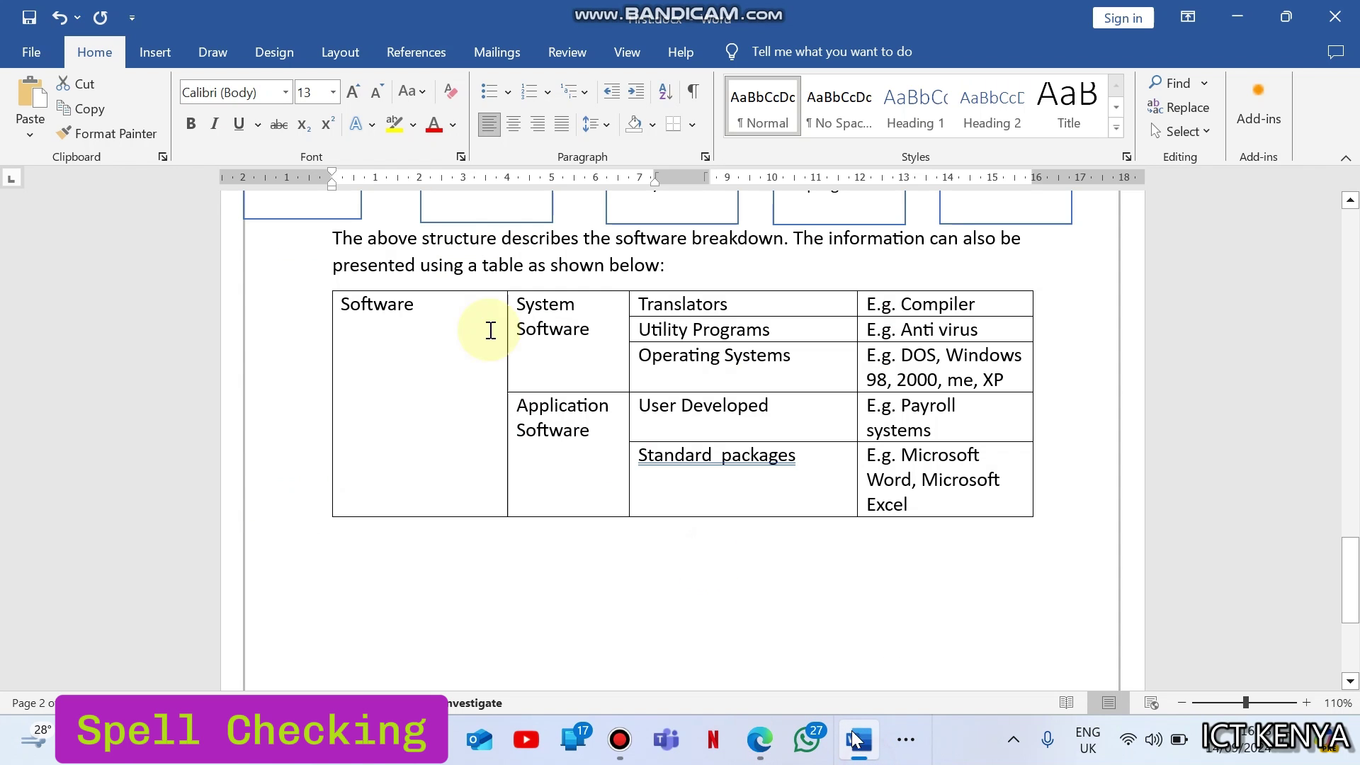
Step: Run the spelling and grammar check on the whole document, accepting the suggestions "include: -" and "Standard packages"
left_click(583, 59)
left_click(21, 107)
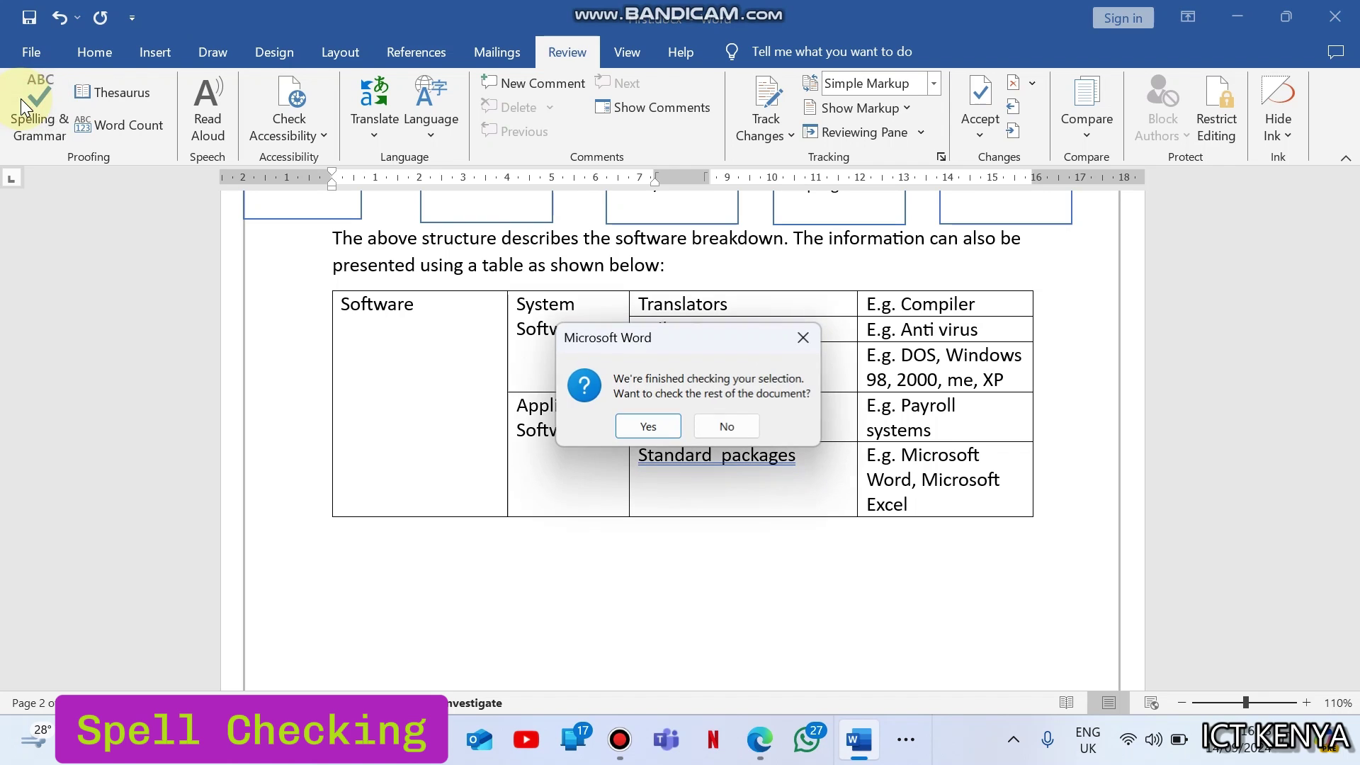
left_click(647, 427)
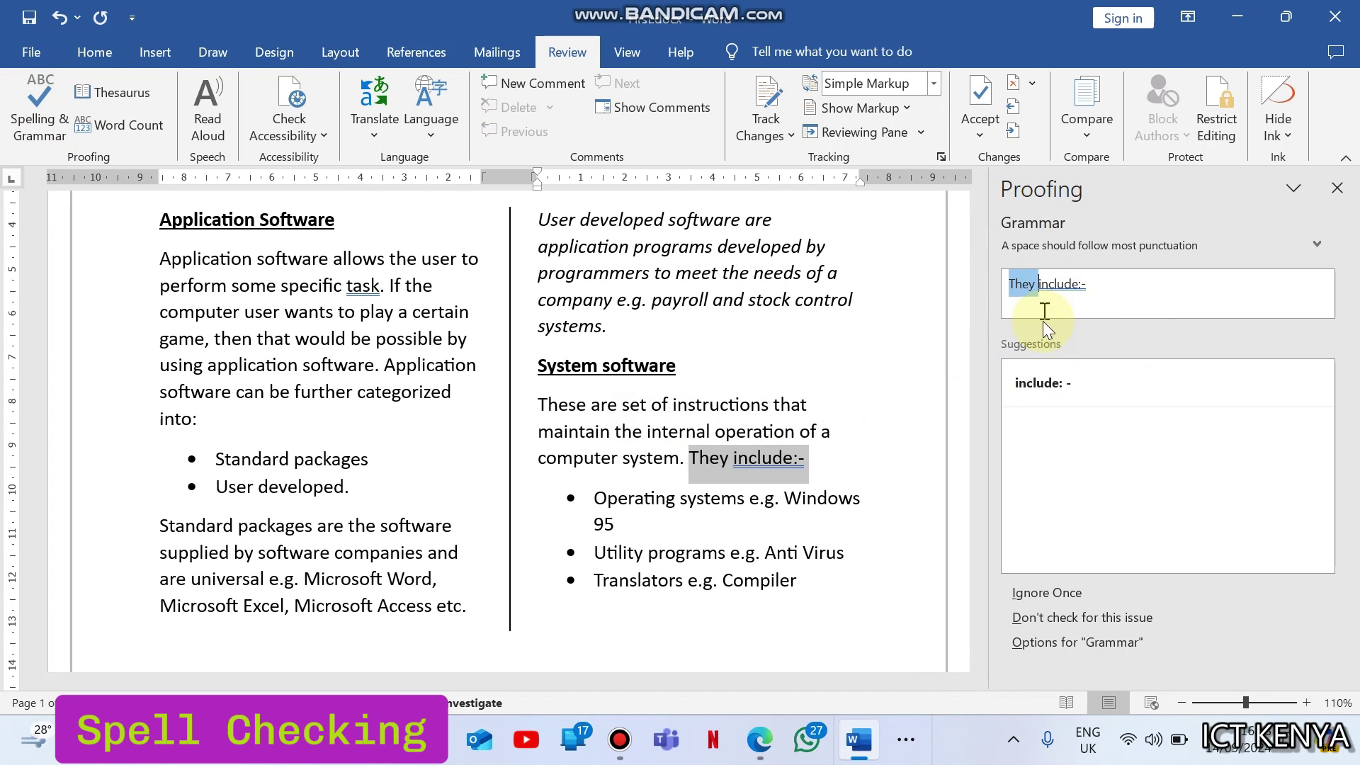
left_click(1044, 381)
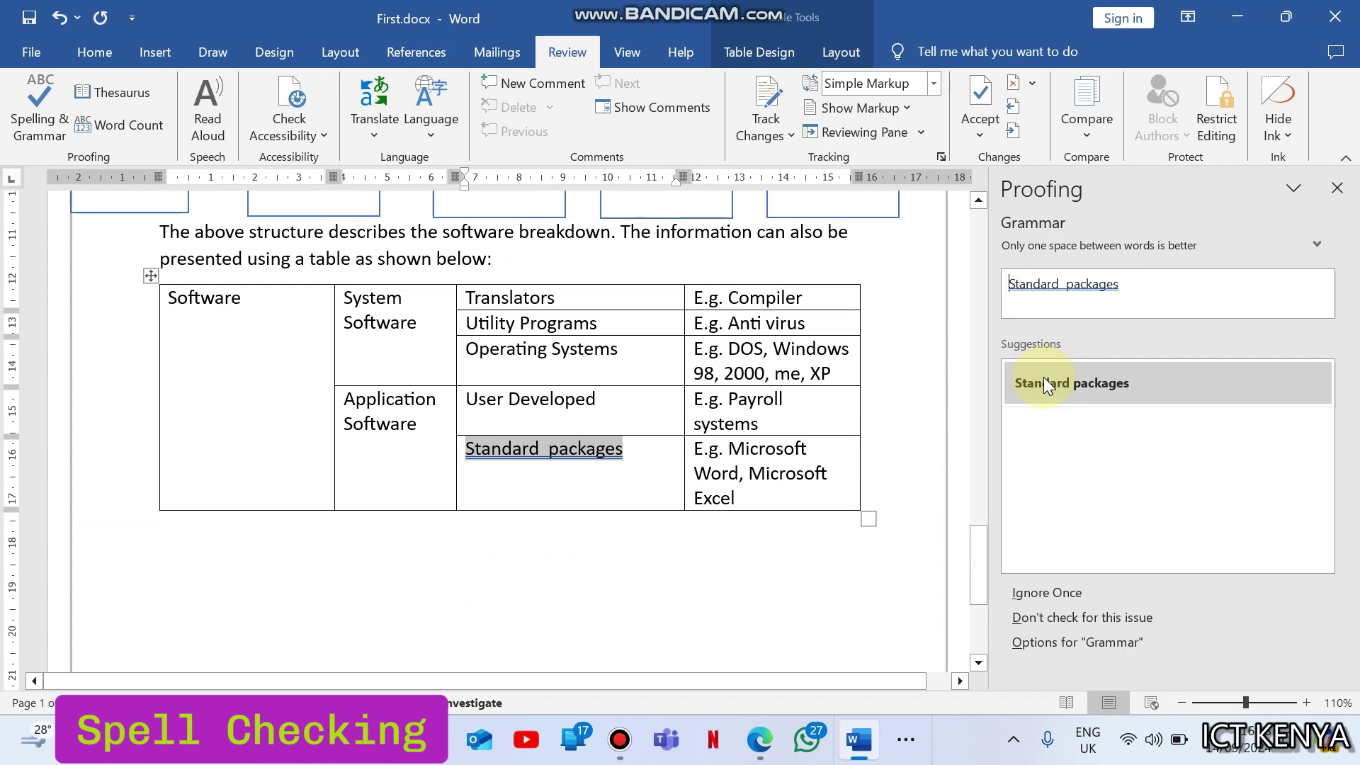
left_click(1044, 378)
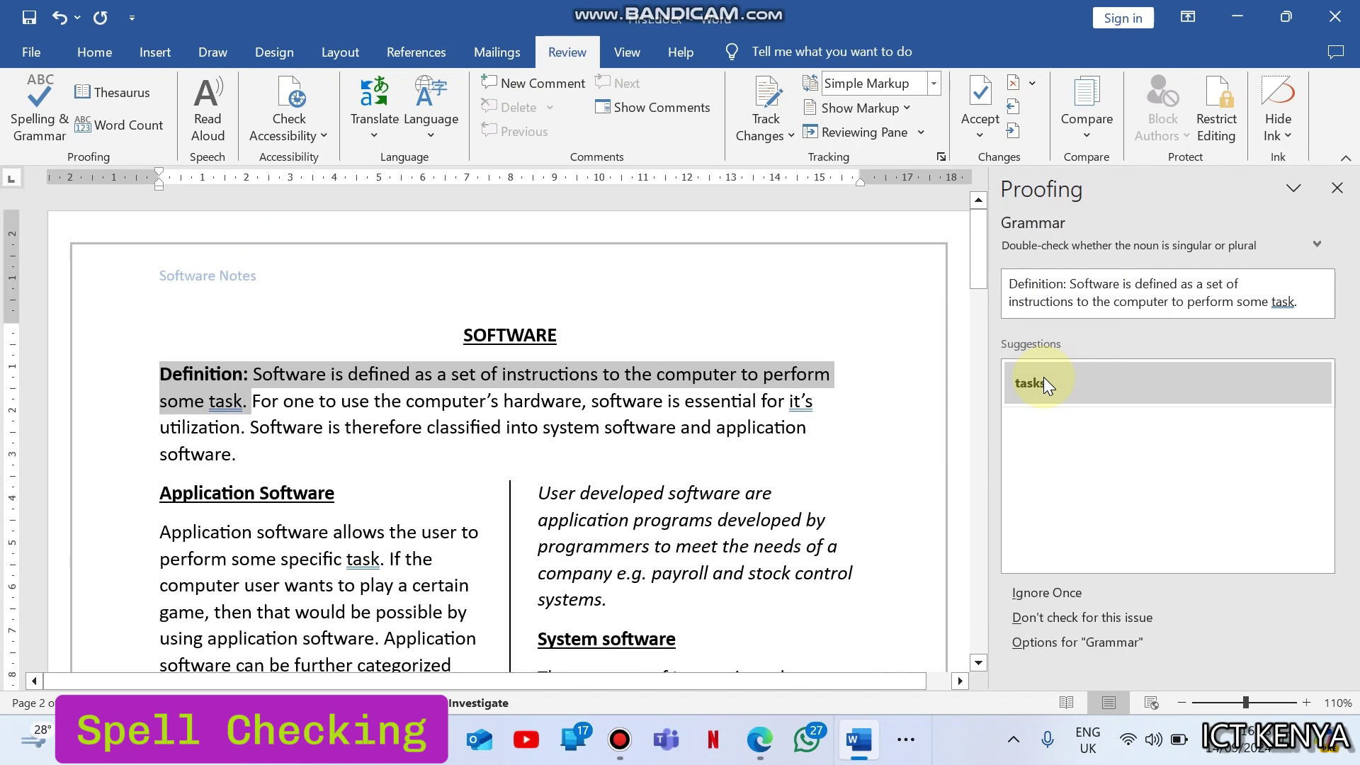
Step: Accept "tasks" for both "task" errors, ignore the "its" suggestion once, accept "LEARNING WORD" in the footer, and finish the check
left_click(1044, 379)
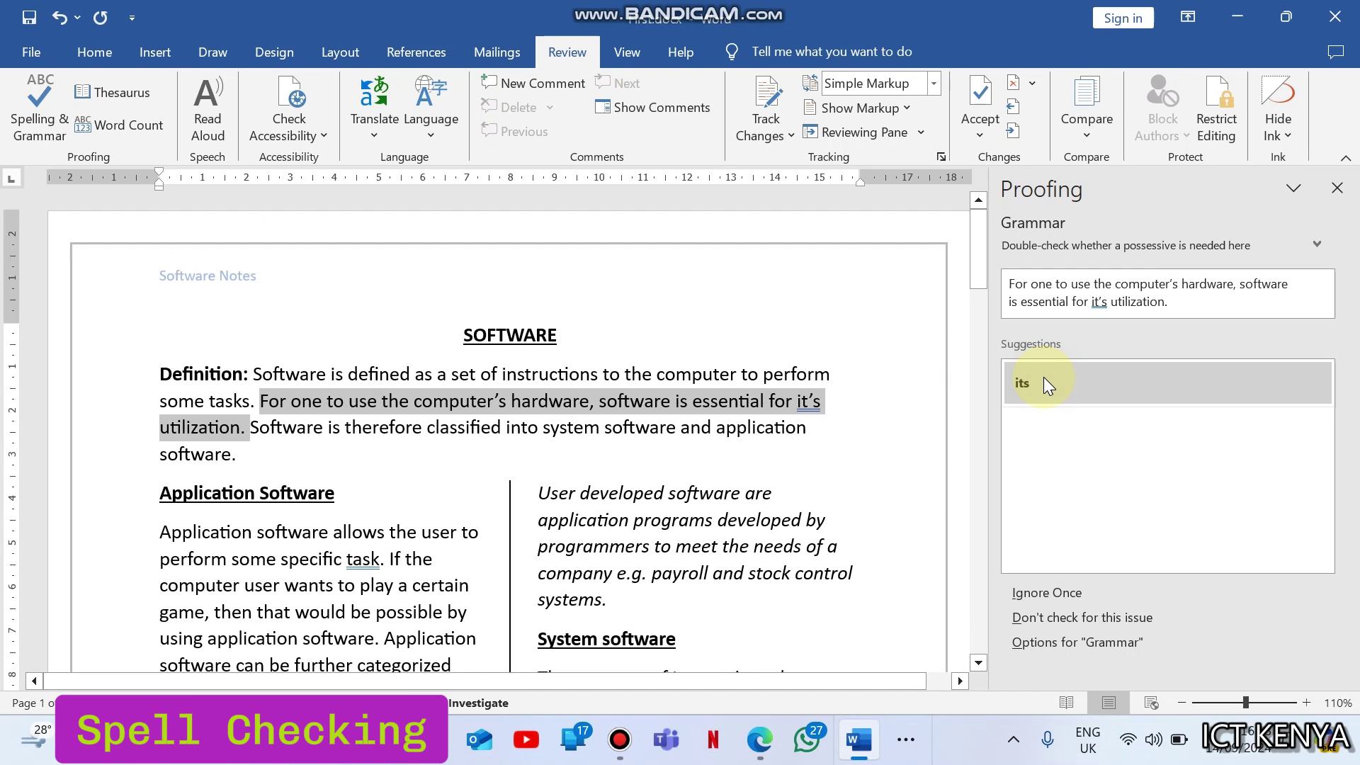
left_click(1059, 598)
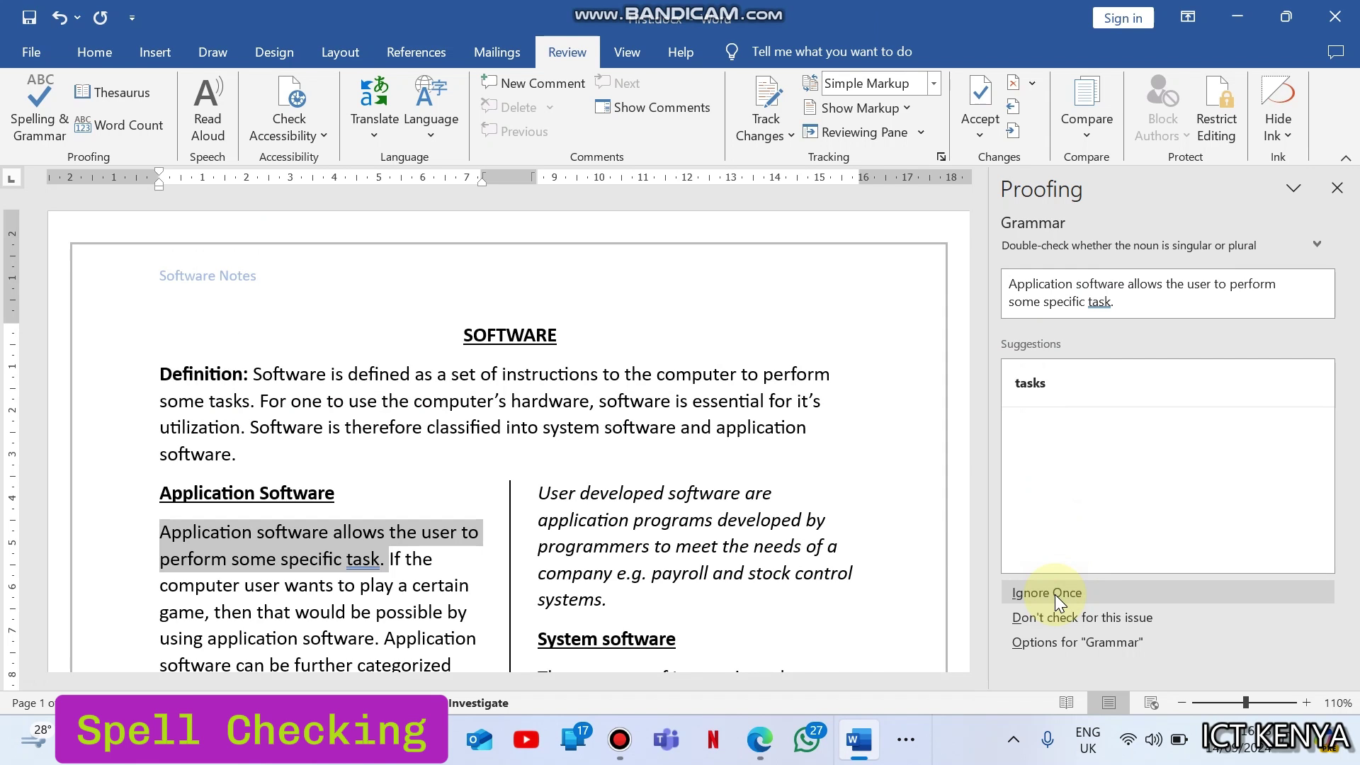
left_click(1046, 383)
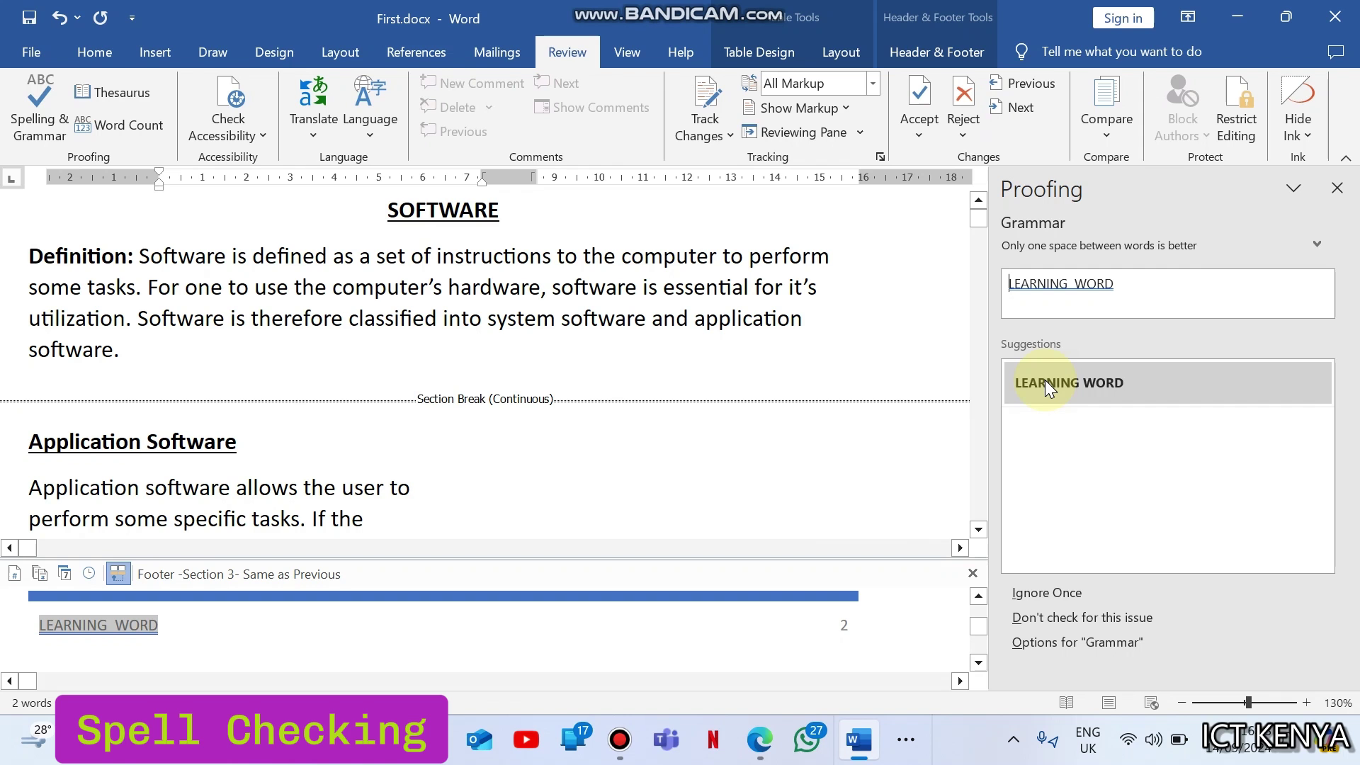
left_click(1045, 383)
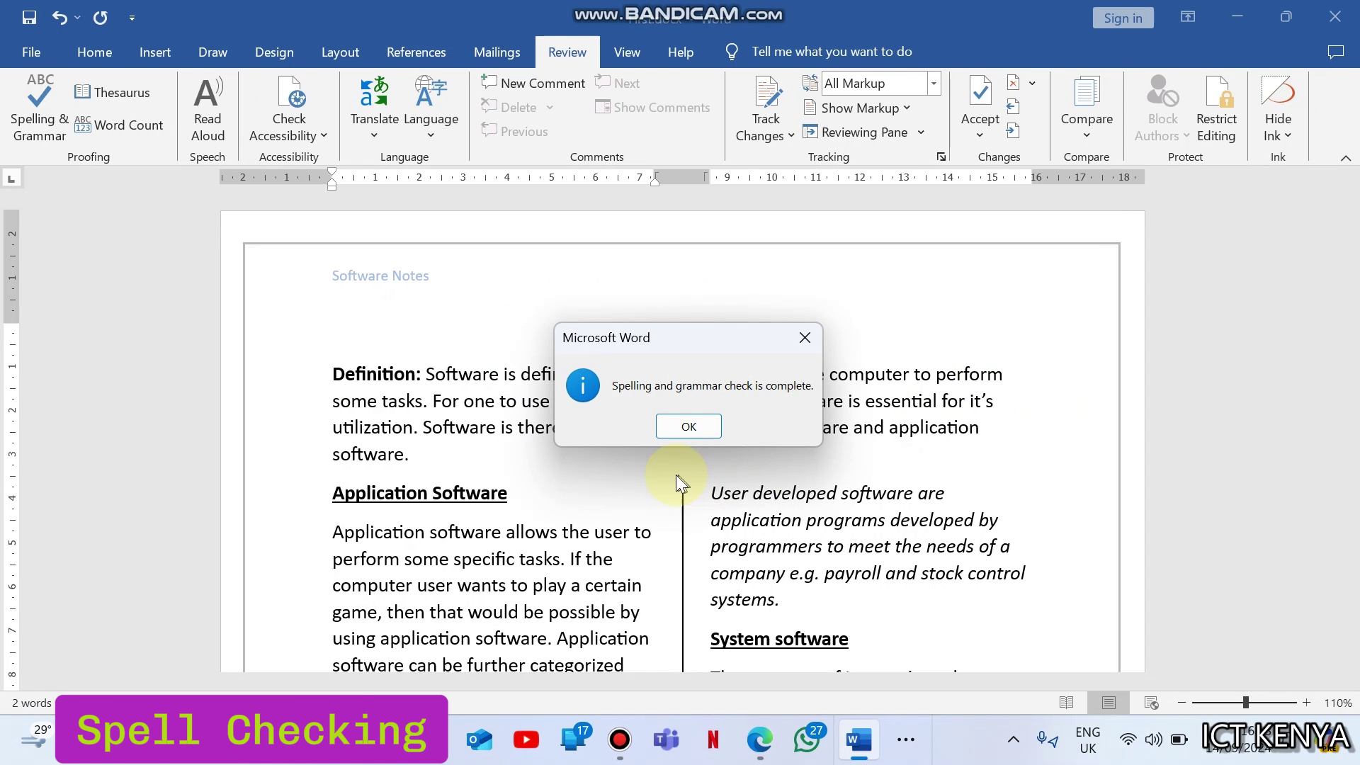
left_click(686, 426)
Step: Highlight "Standard packages…." and "1.5" in instruction (f) of the exam PDF in Edge, and return to Word
scroll(684, 425, "down", 3)
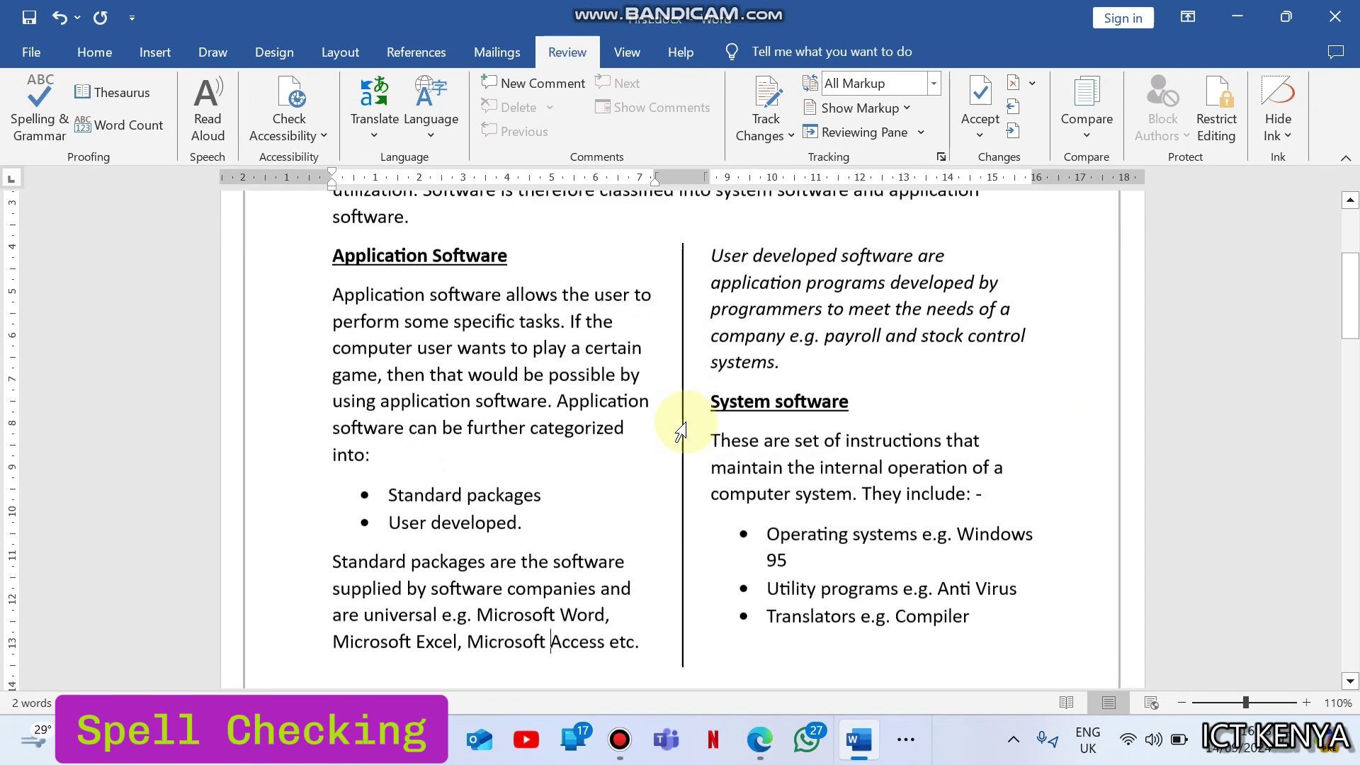
left_click(753, 755)
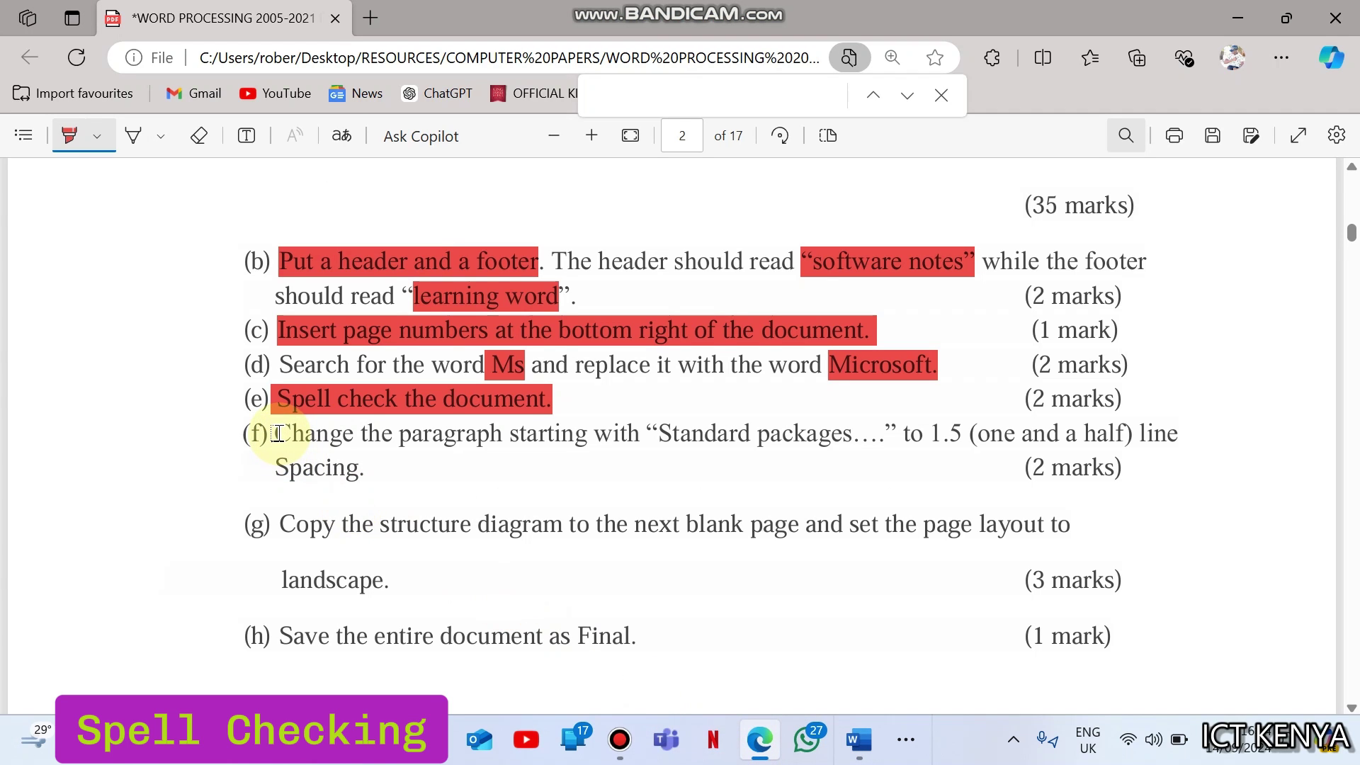
left_click_drag(659, 433, 957, 434)
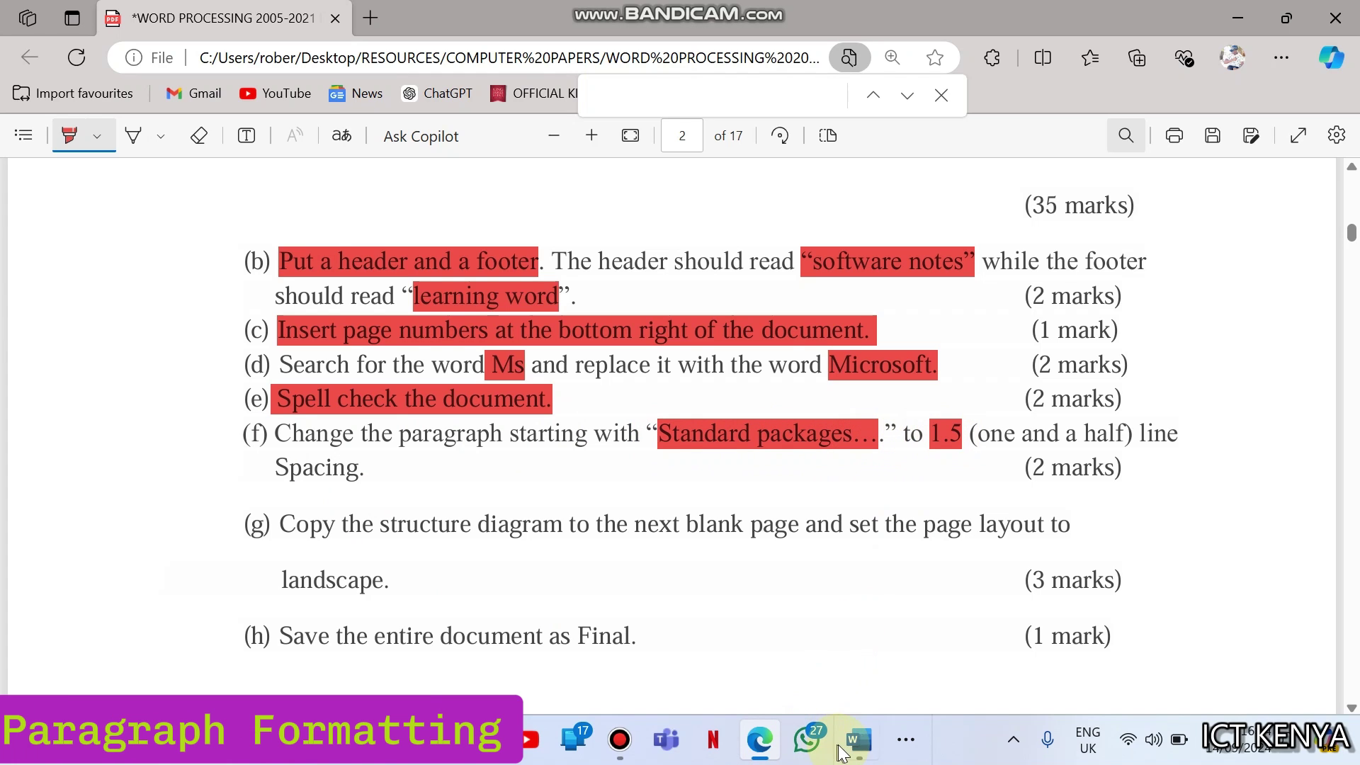
mouse_move(848, 753)
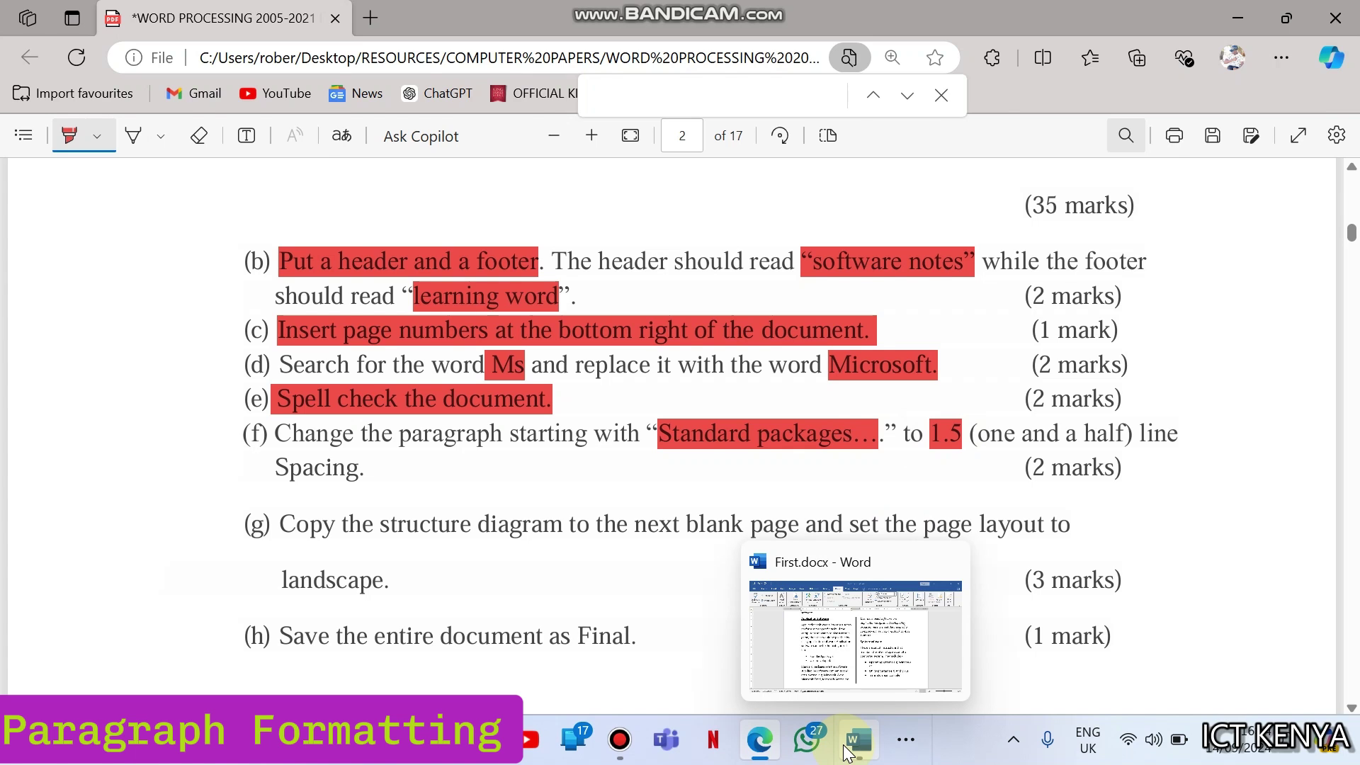
left_click(854, 740)
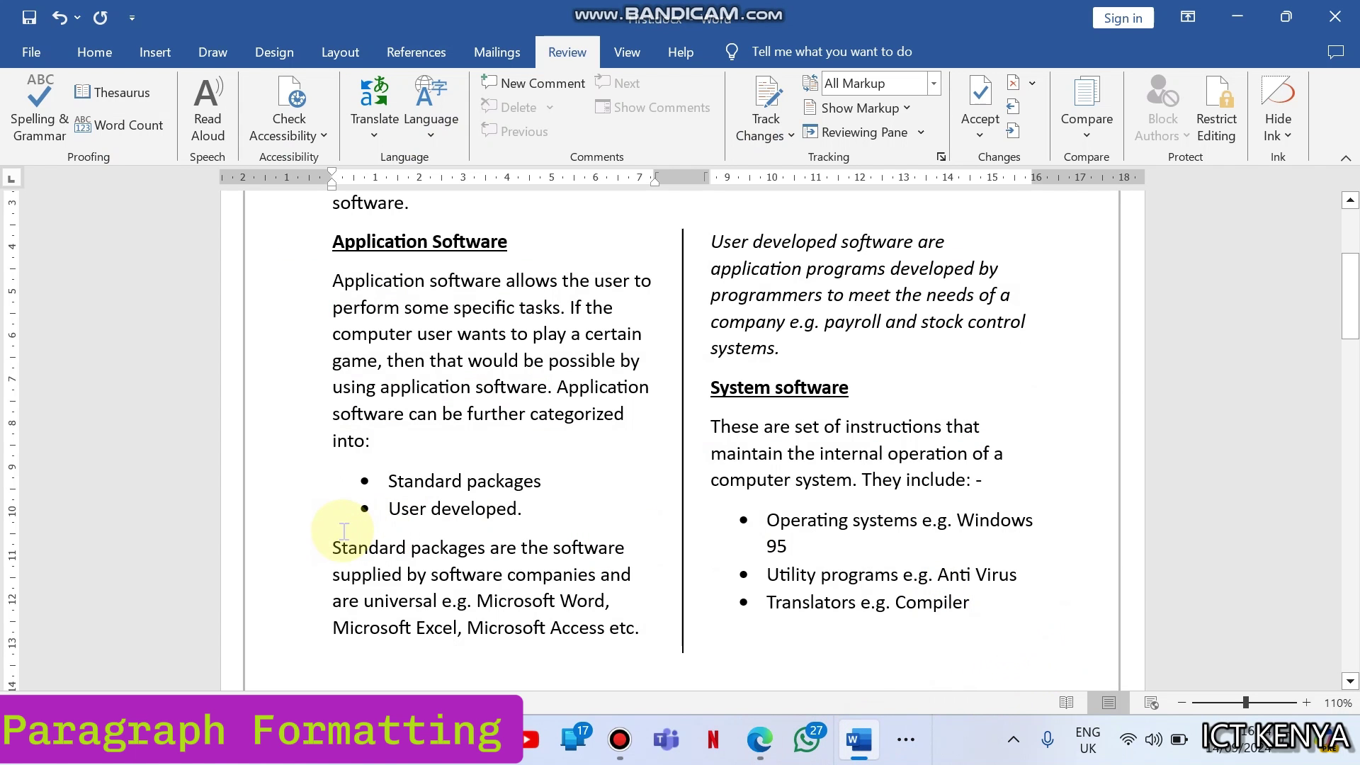
Step: Set the paragraph starting with "Standard packages are the software" to 1.5 line spacing and save the document
left_click_drag(329, 547, 624, 628)
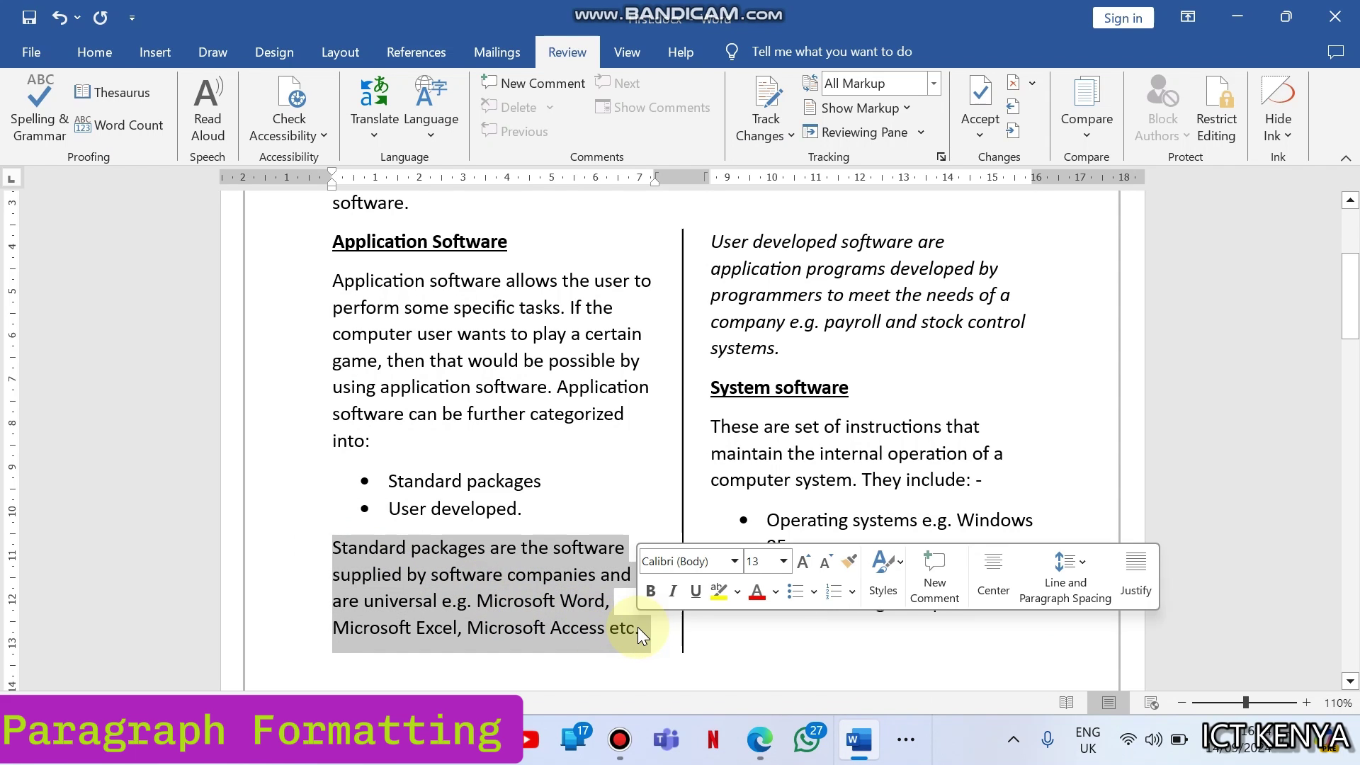
left_click(118, 54)
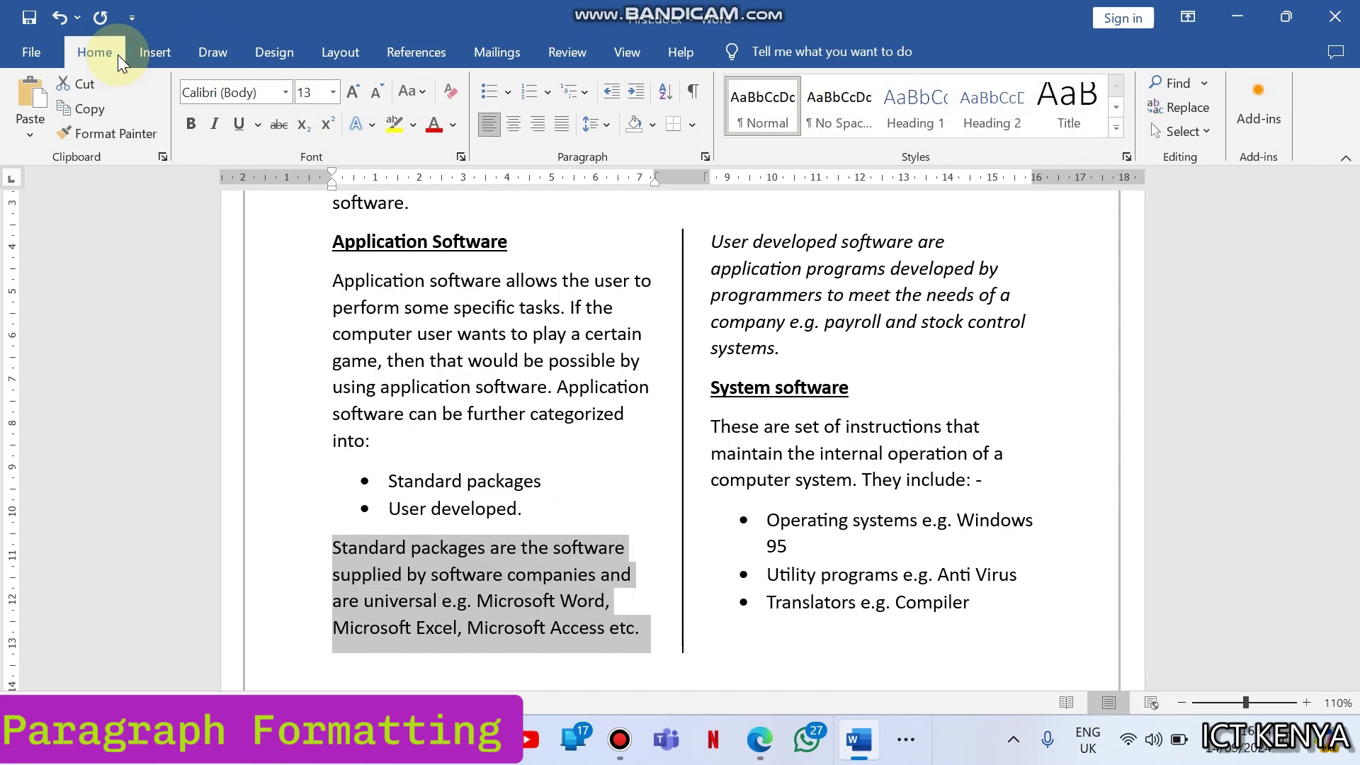
left_click(608, 126)
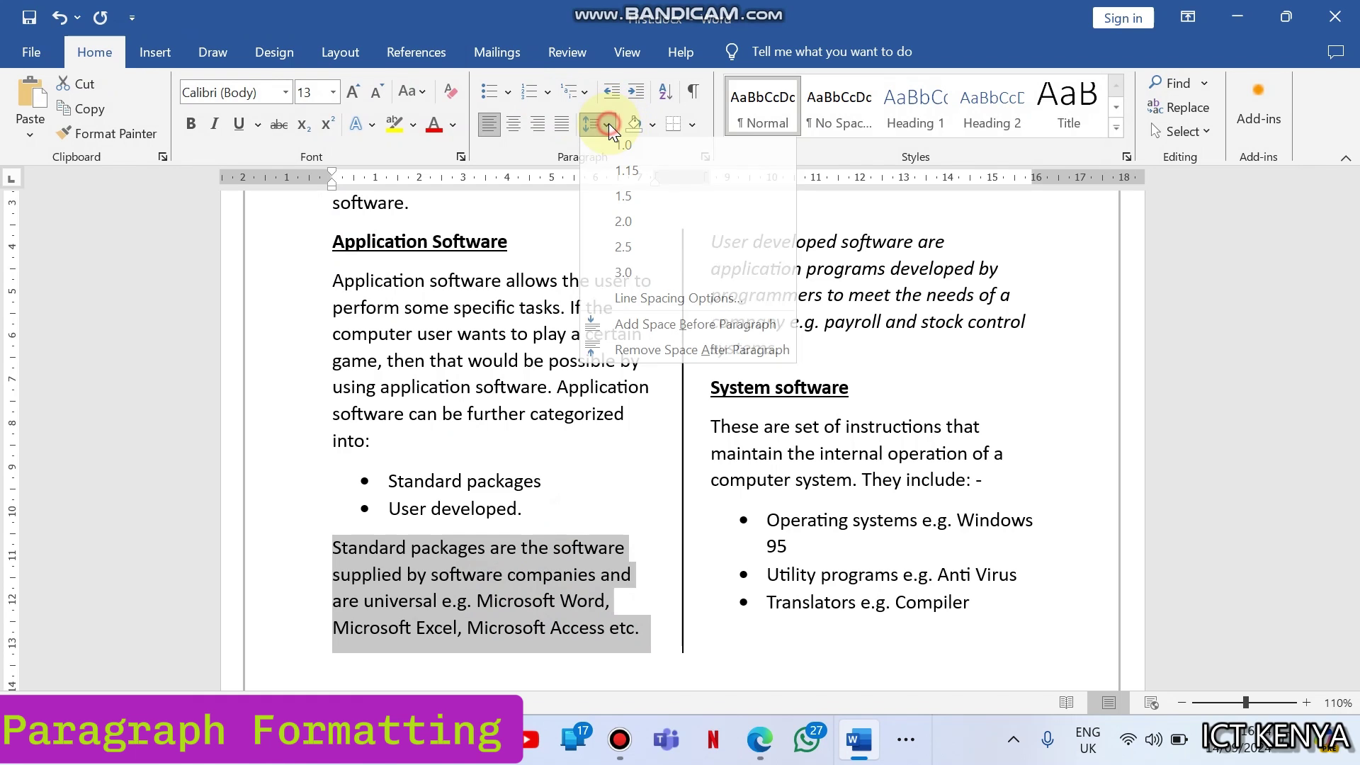
left_click(623, 203)
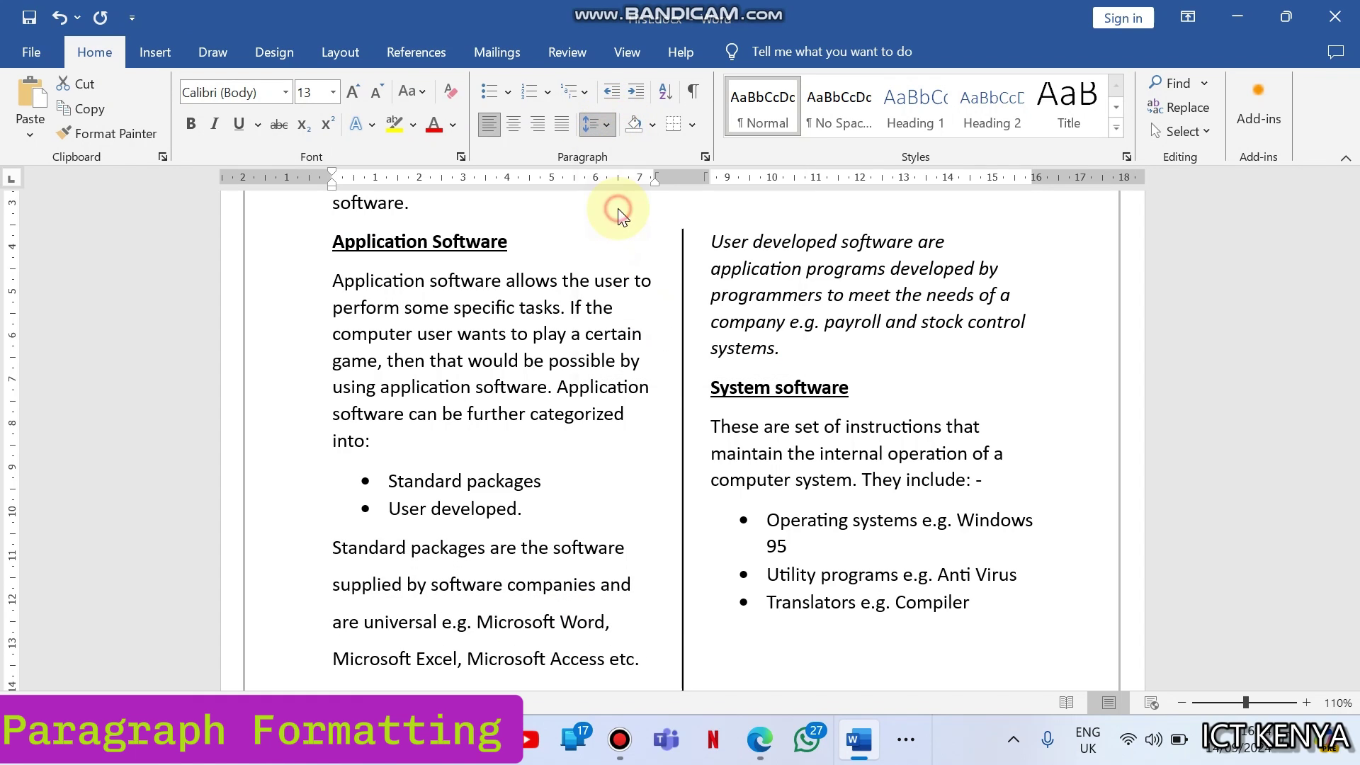
left_click_drag(1354, 301, 1306, 364)
left_click(34, 10)
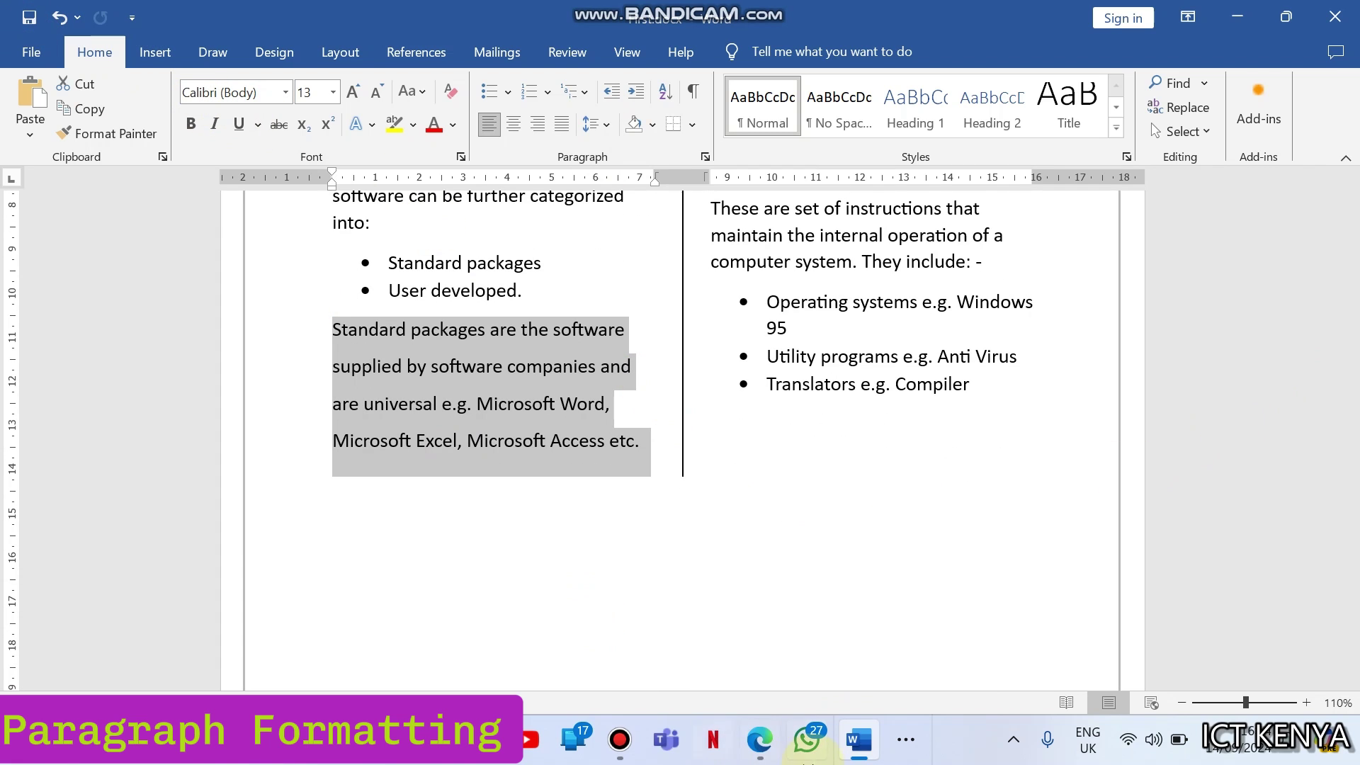
Step: Highlight instruction (g) about copying the diagram in the exam PDF in Edge, and go to the structure diagram in Word
left_click(762, 744)
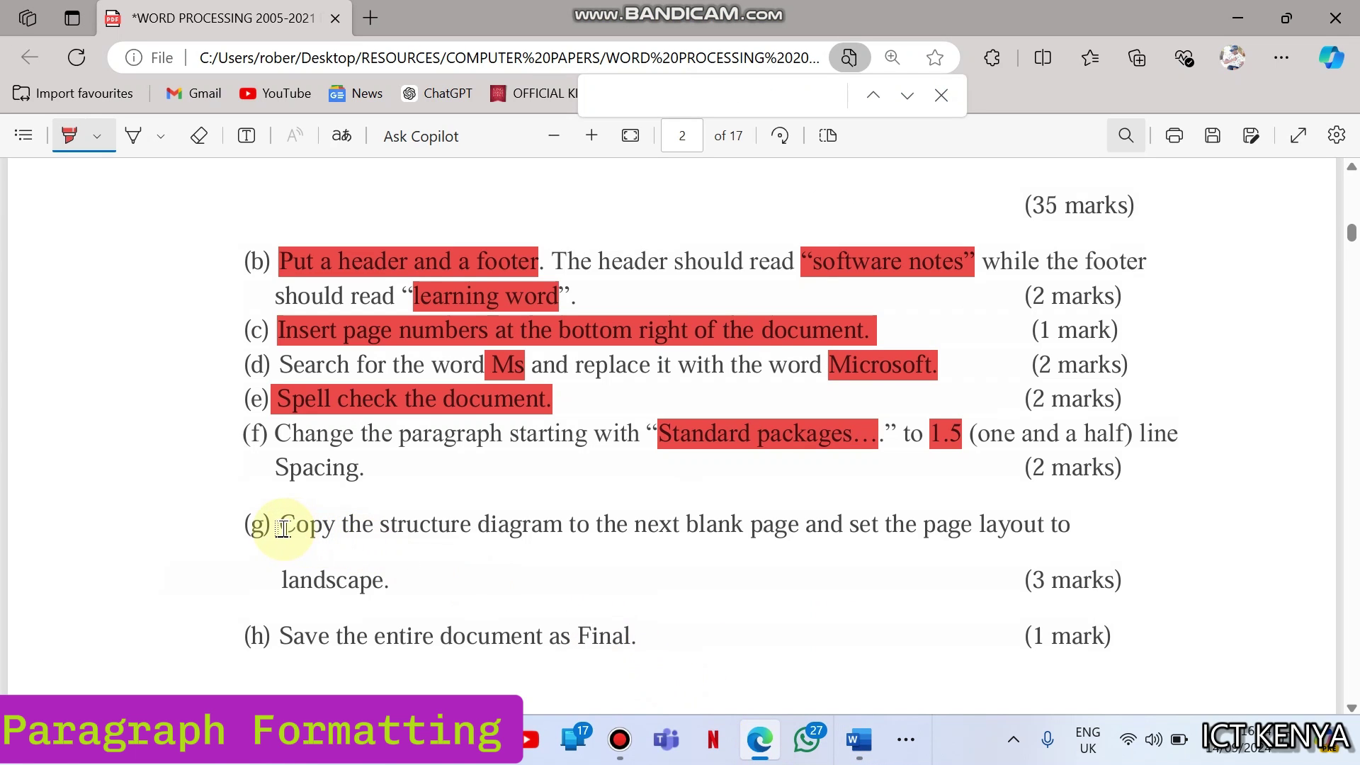
mouse_move(284, 527)
left_mouse_down()
mouse_move(1020, 530)
mouse_move(914, 565)
mouse_move(637, 555)
mouse_move(410, 568)
left_mouse_up()
left_click(856, 746)
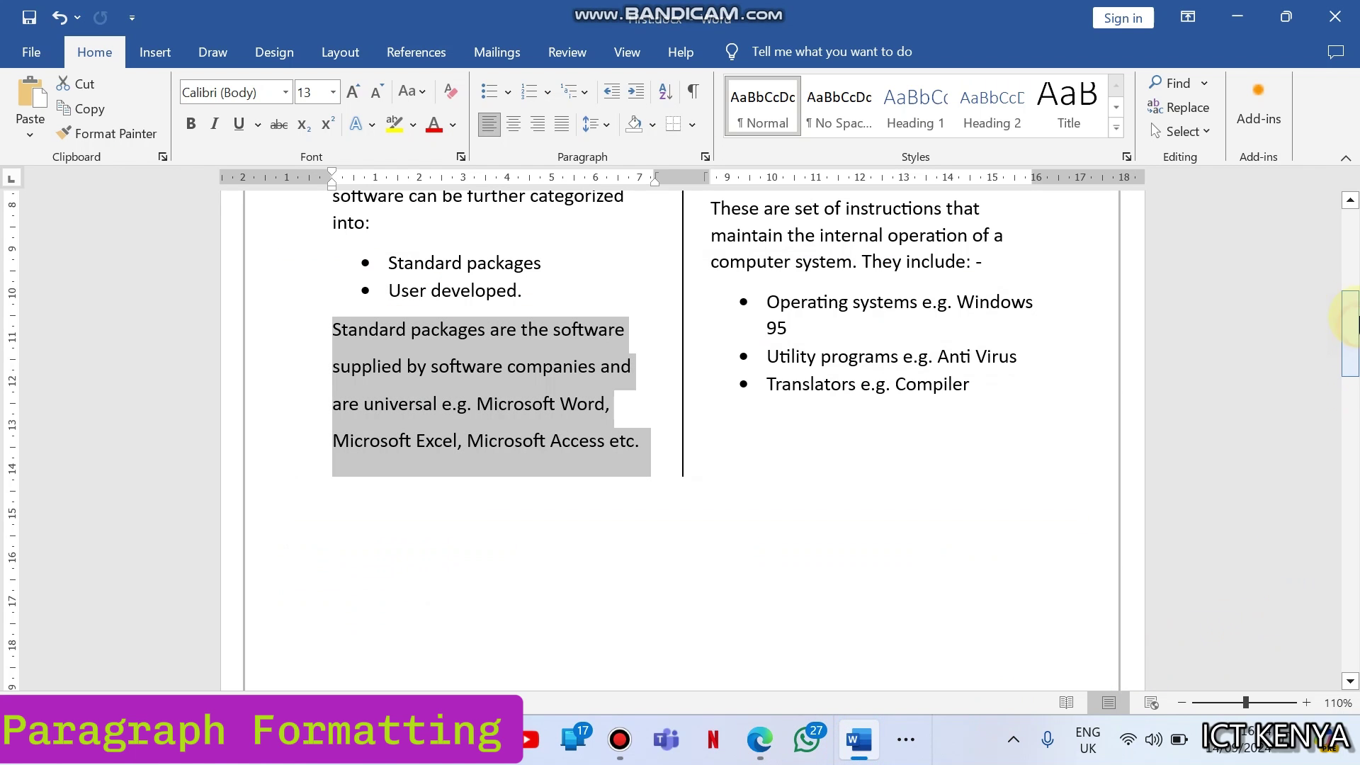
left_click_drag(1353, 323, 1355, 476)
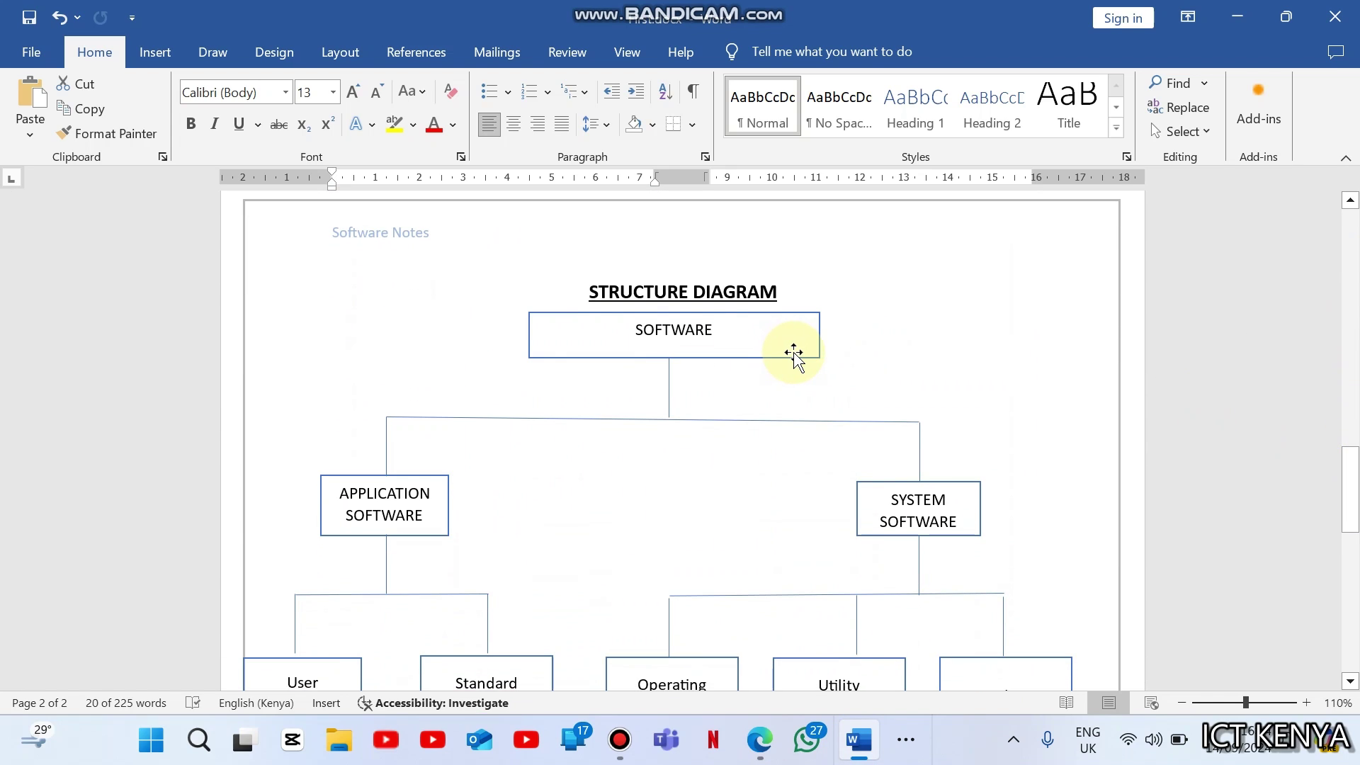
Step: Copy the structure diagram and paste it onto a new blank page inserted below the table at the end of the document
left_click(793, 355)
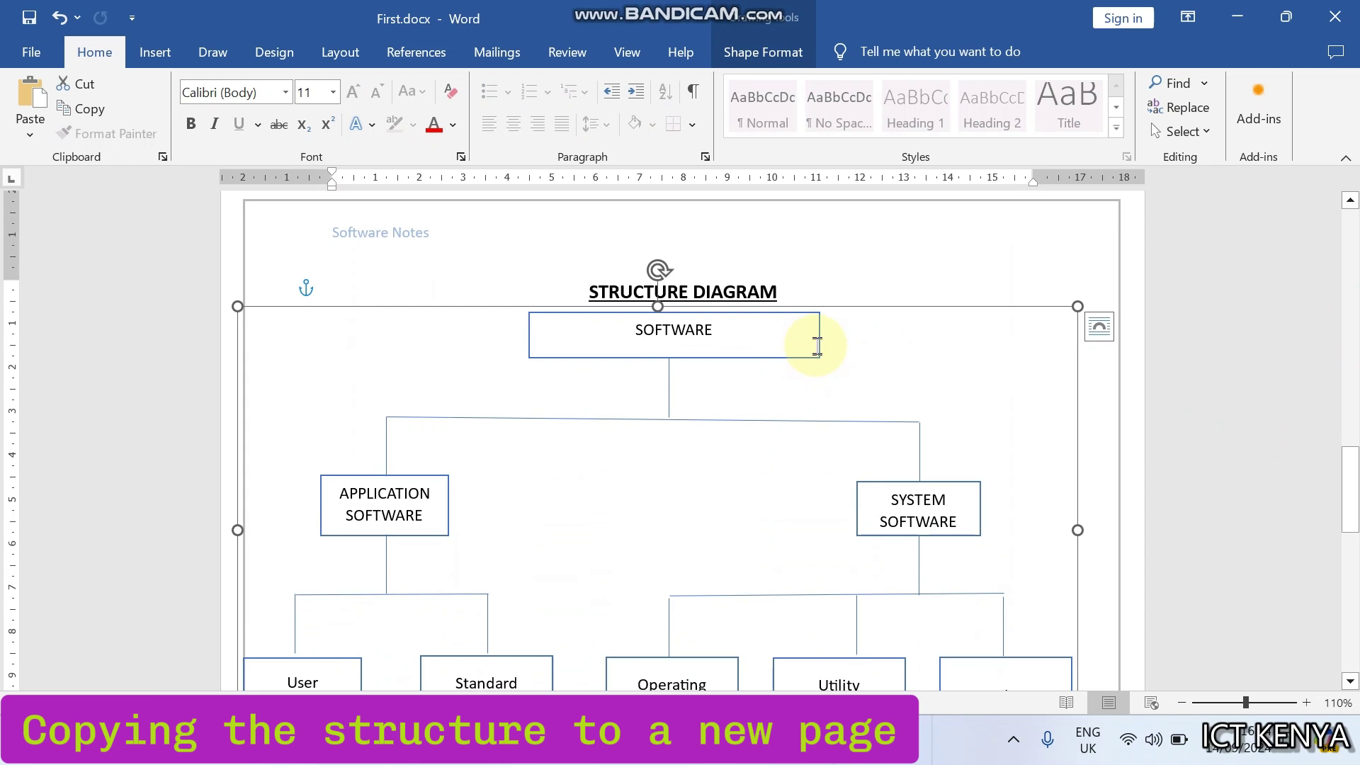
left_click(97, 117)
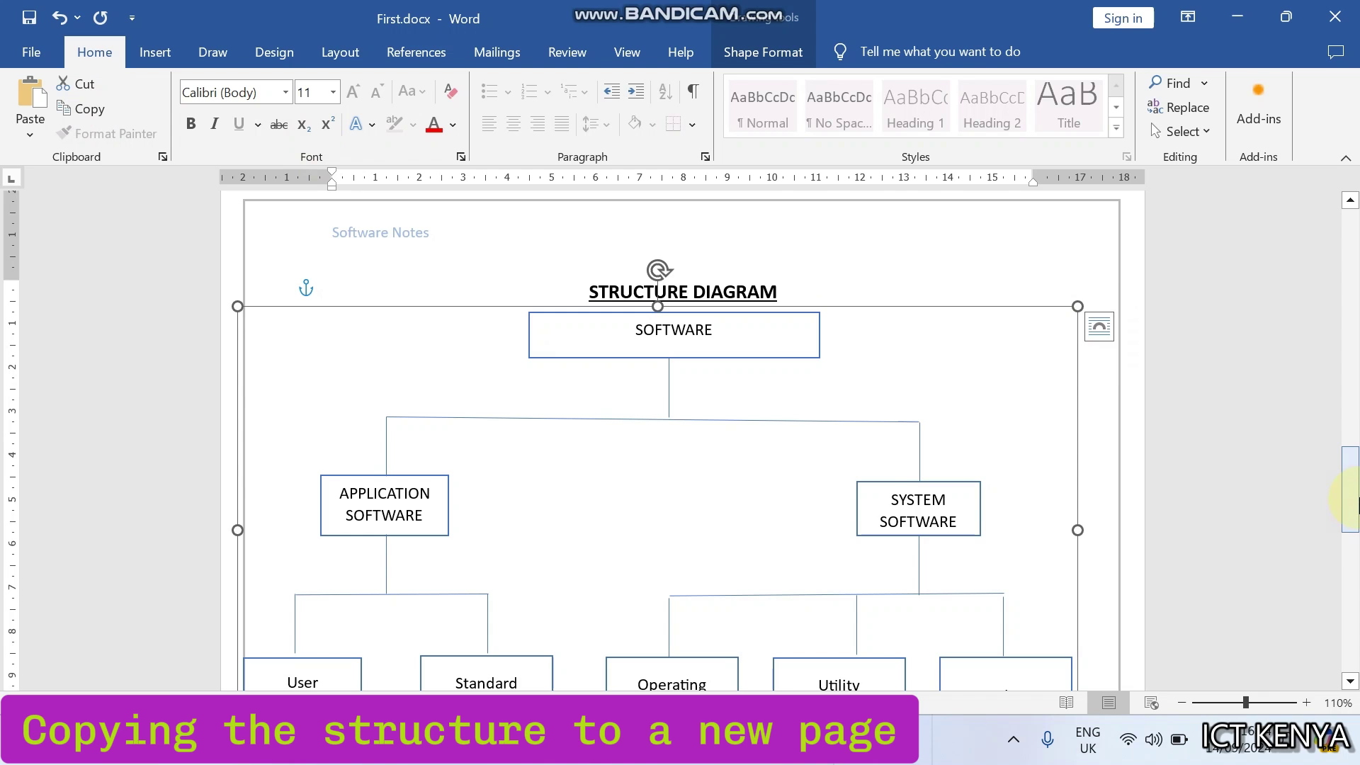
left_click_drag(1357, 504, 1356, 625)
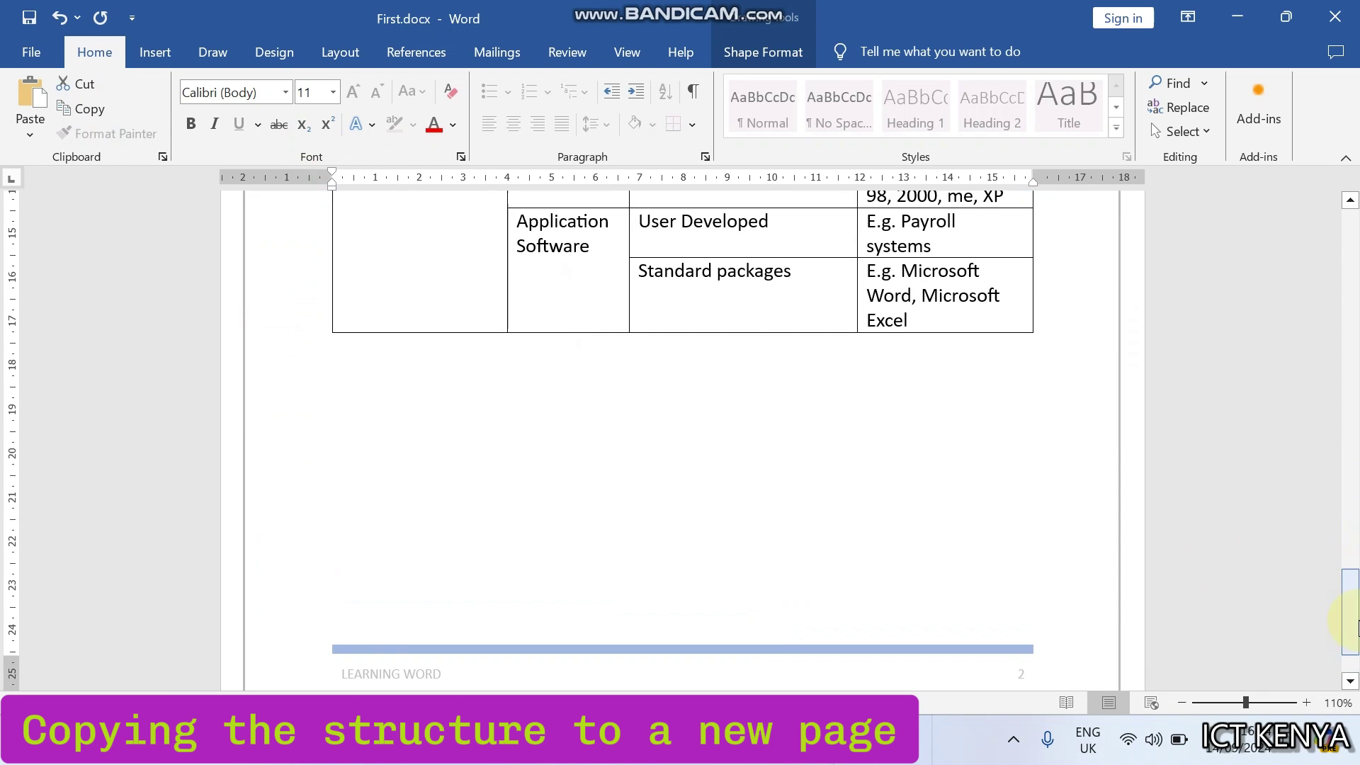
left_click(329, 408)
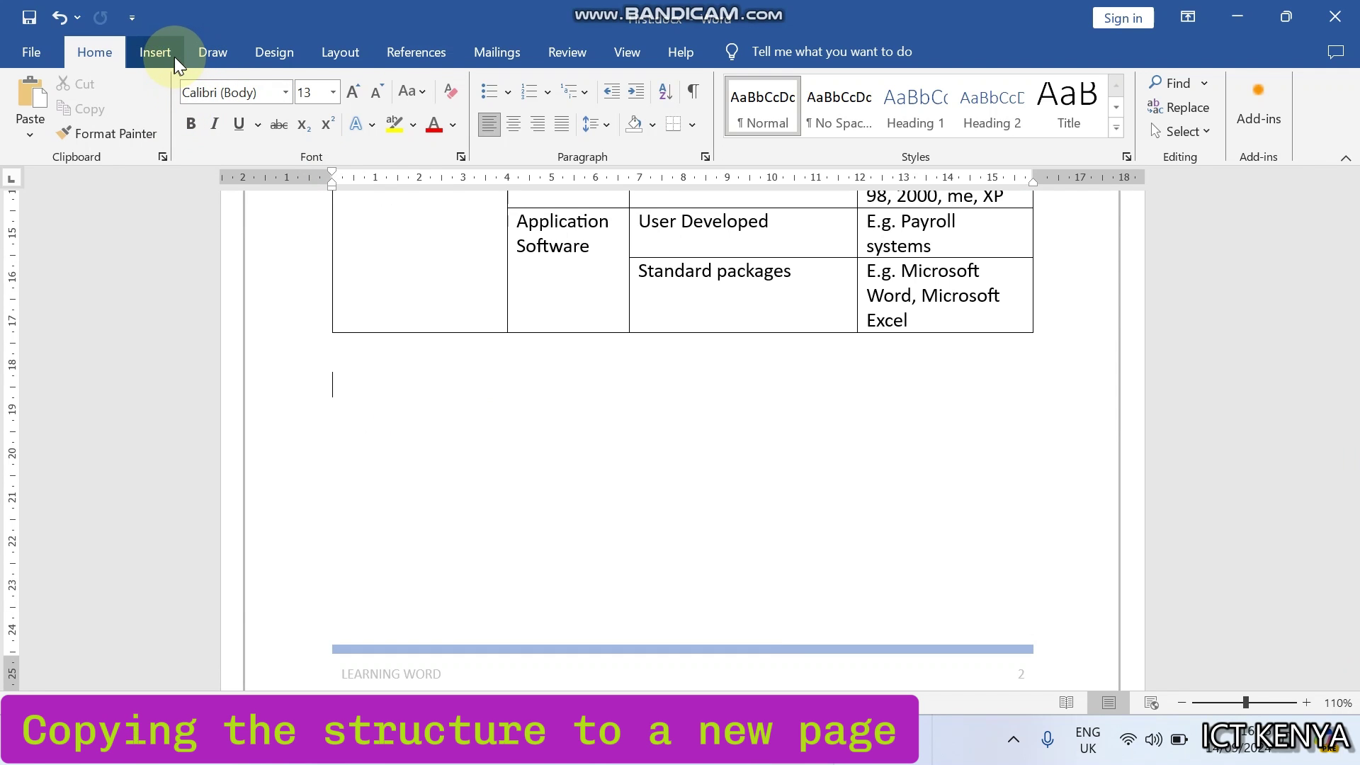
left_click(155, 52)
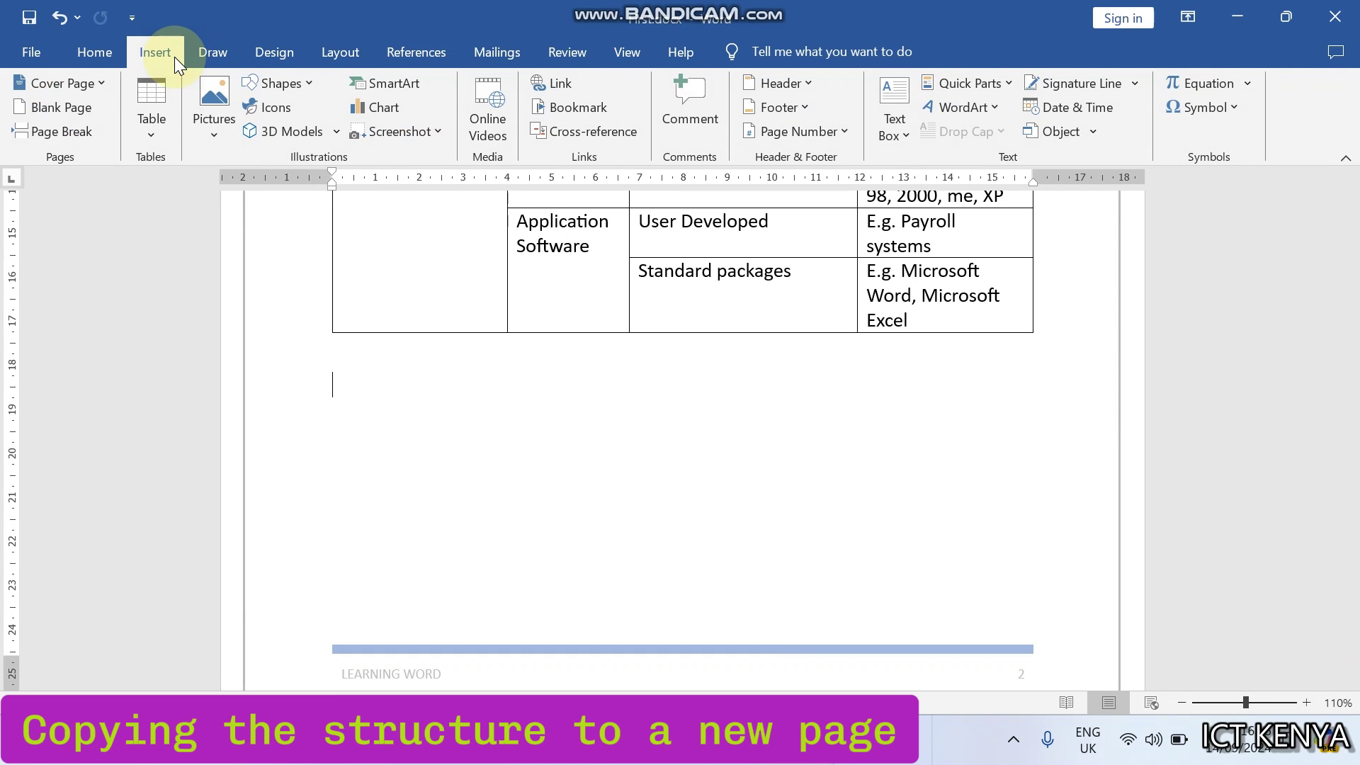
left_click(79, 108)
left_click_drag(1350, 508, 1350, 546)
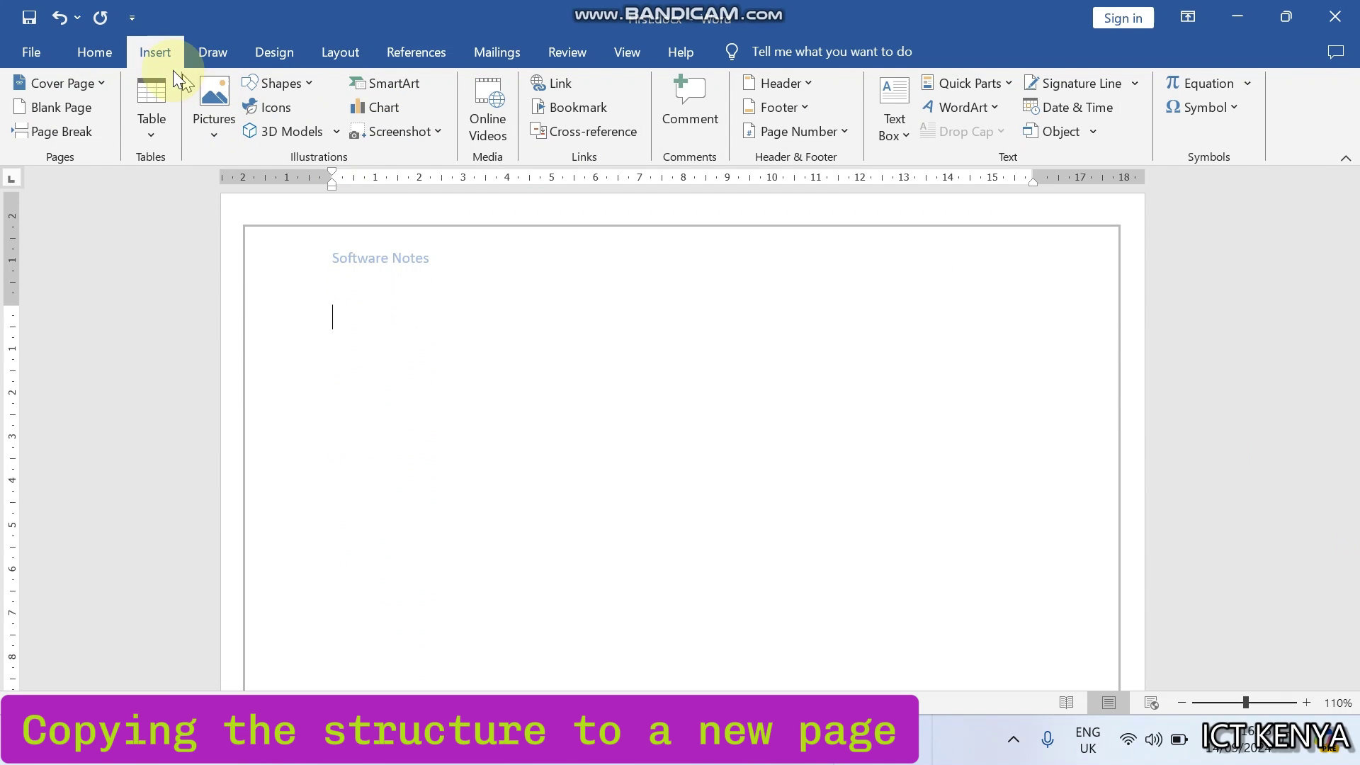
left_click(107, 55)
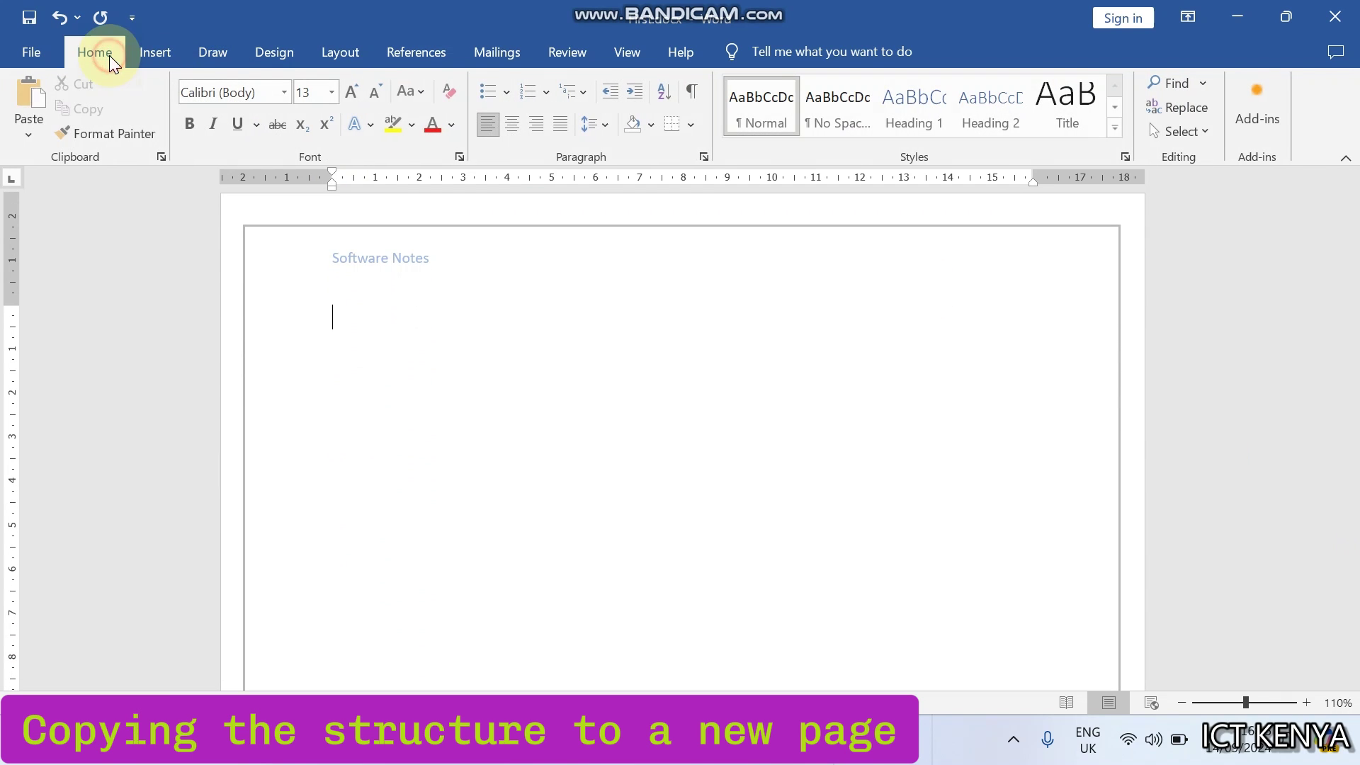
left_click(28, 95)
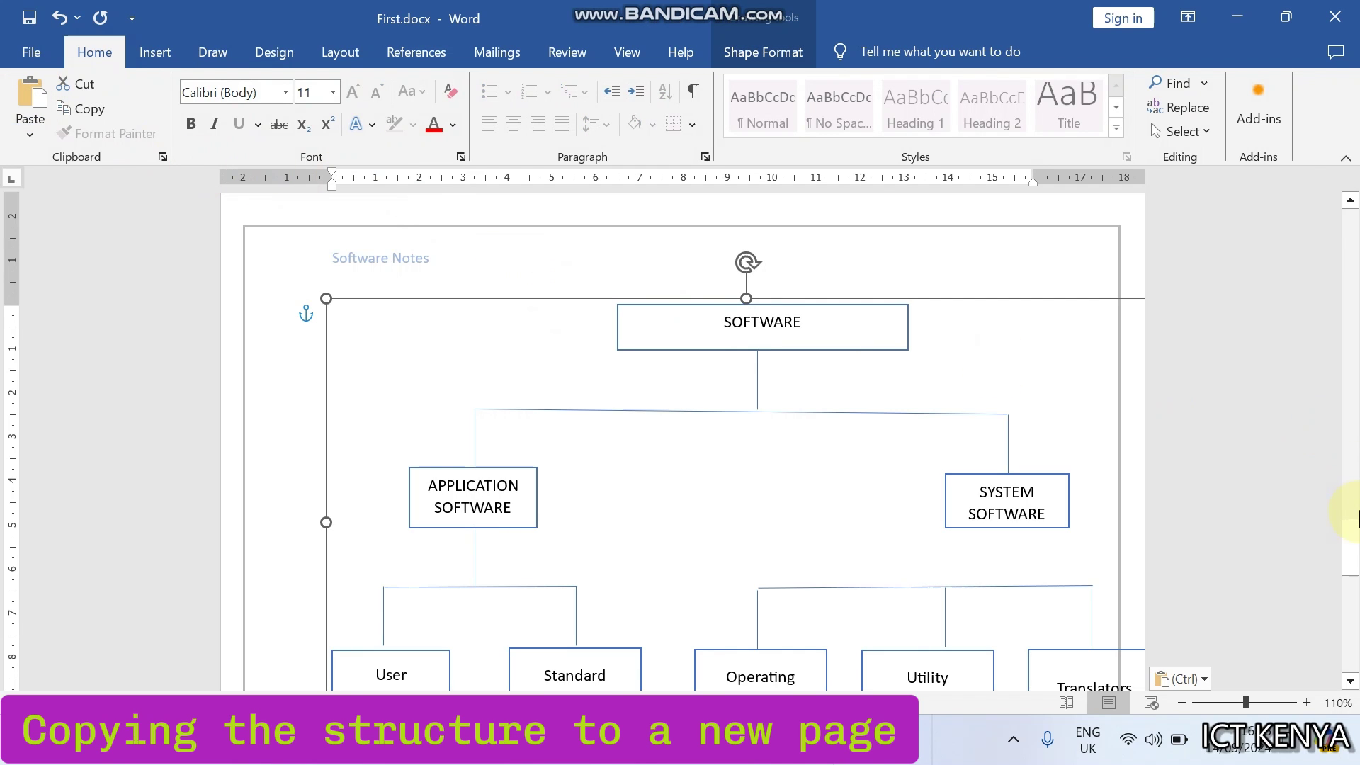
Step: Try setting the page orientation to landscape from the page with the copied diagram, and undo the change
left_click_drag(1354, 535, 1356, 505)
left_click(881, 279)
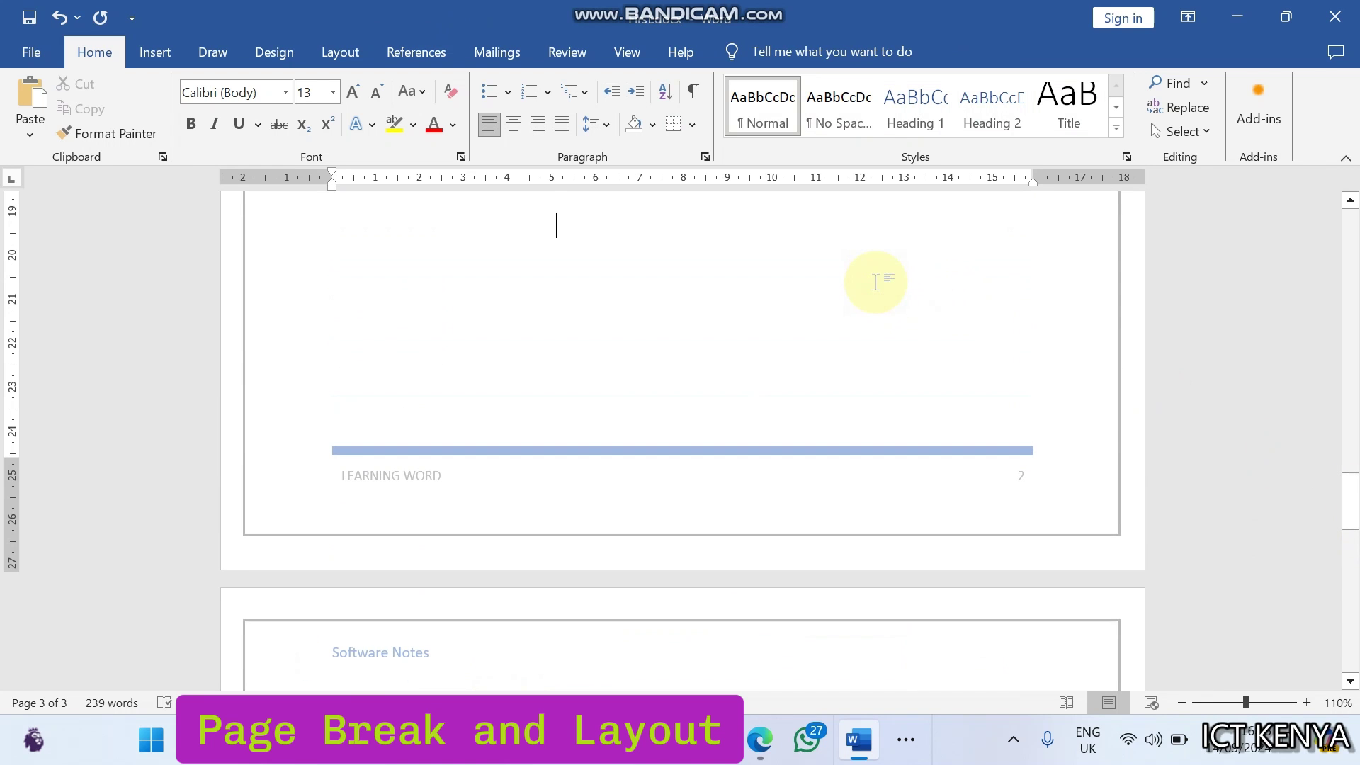
left_click_drag(1357, 504, 1355, 549)
left_click(494, 371)
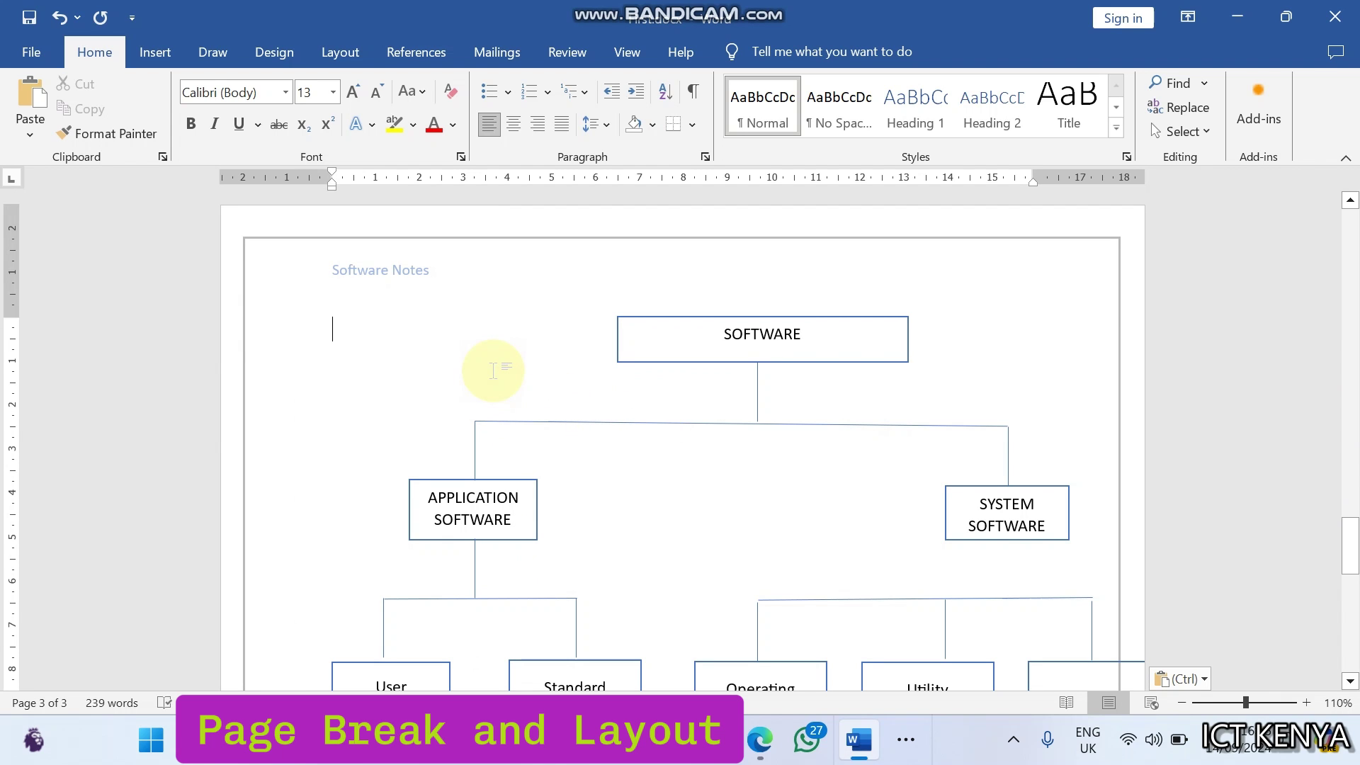
left_click(339, 51)
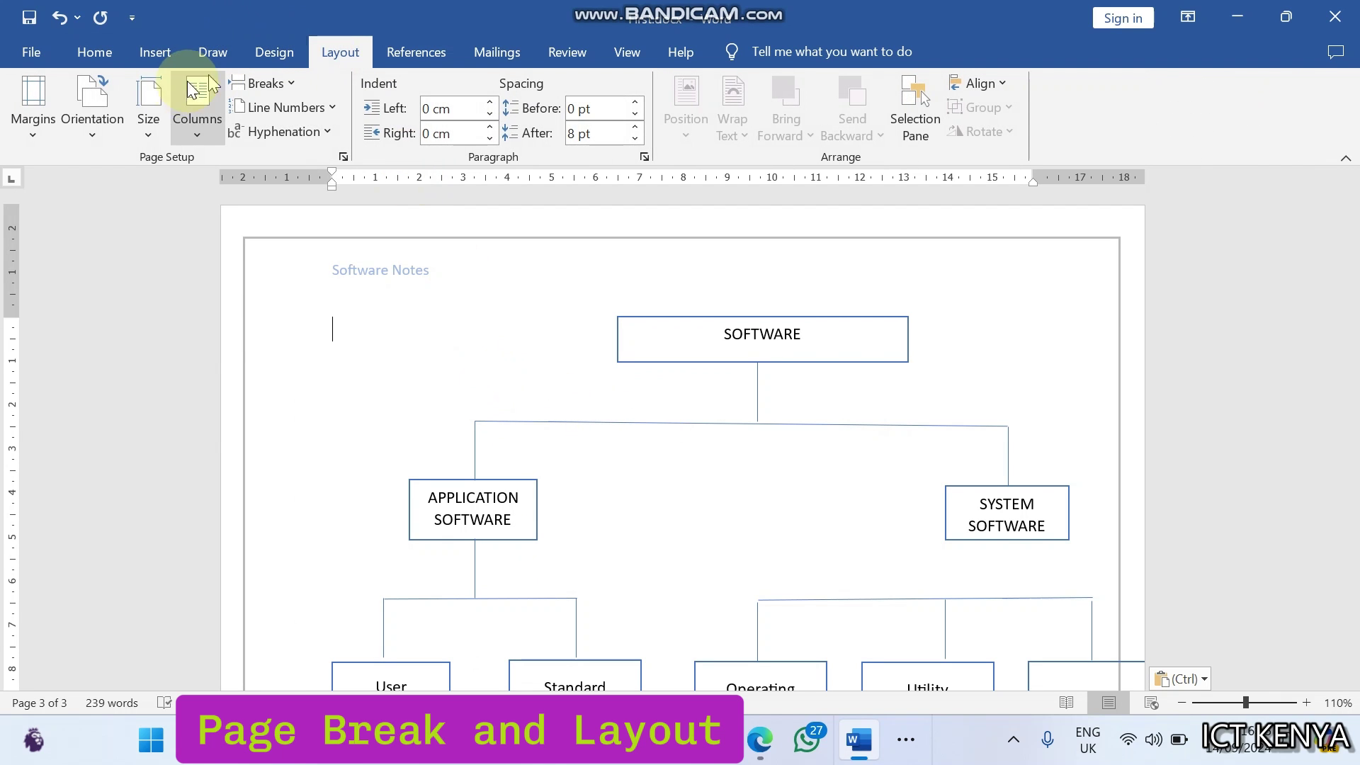
left_click(106, 103)
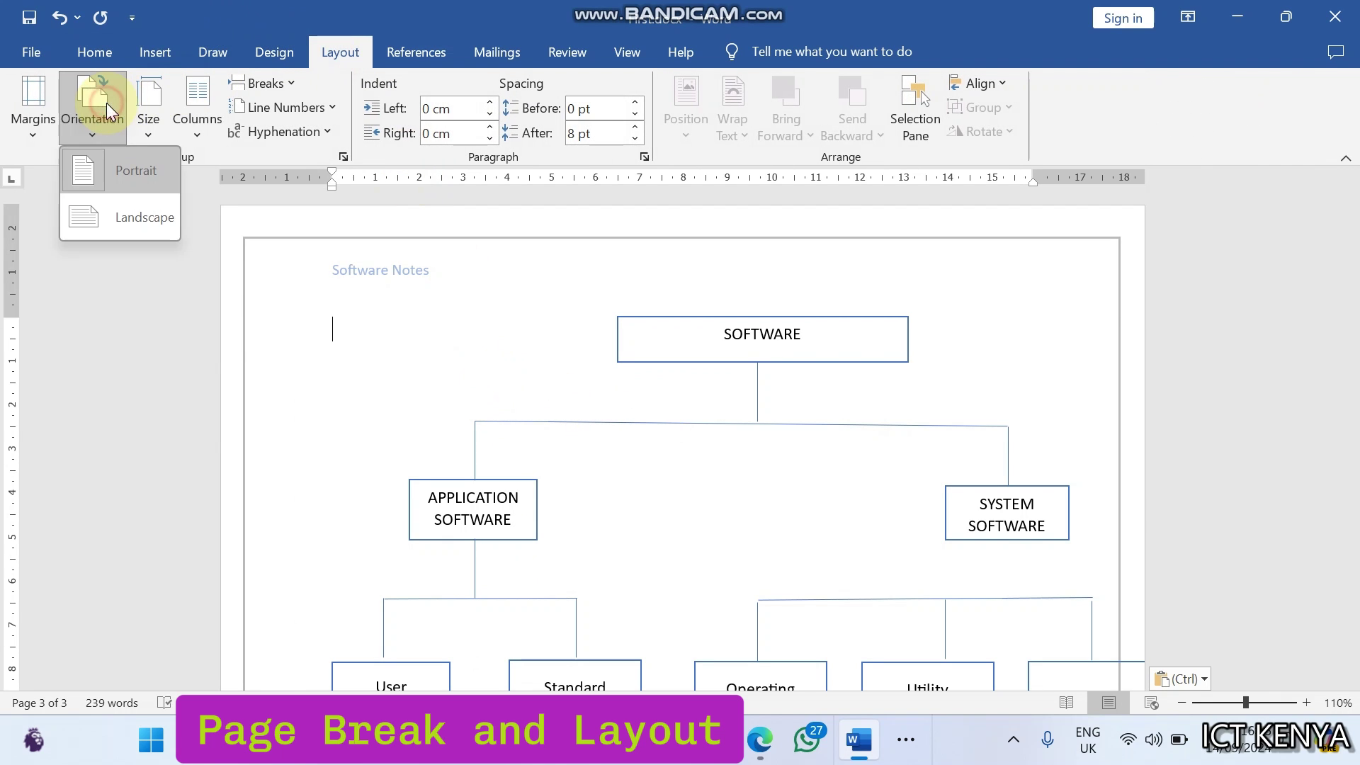
left_click(104, 214)
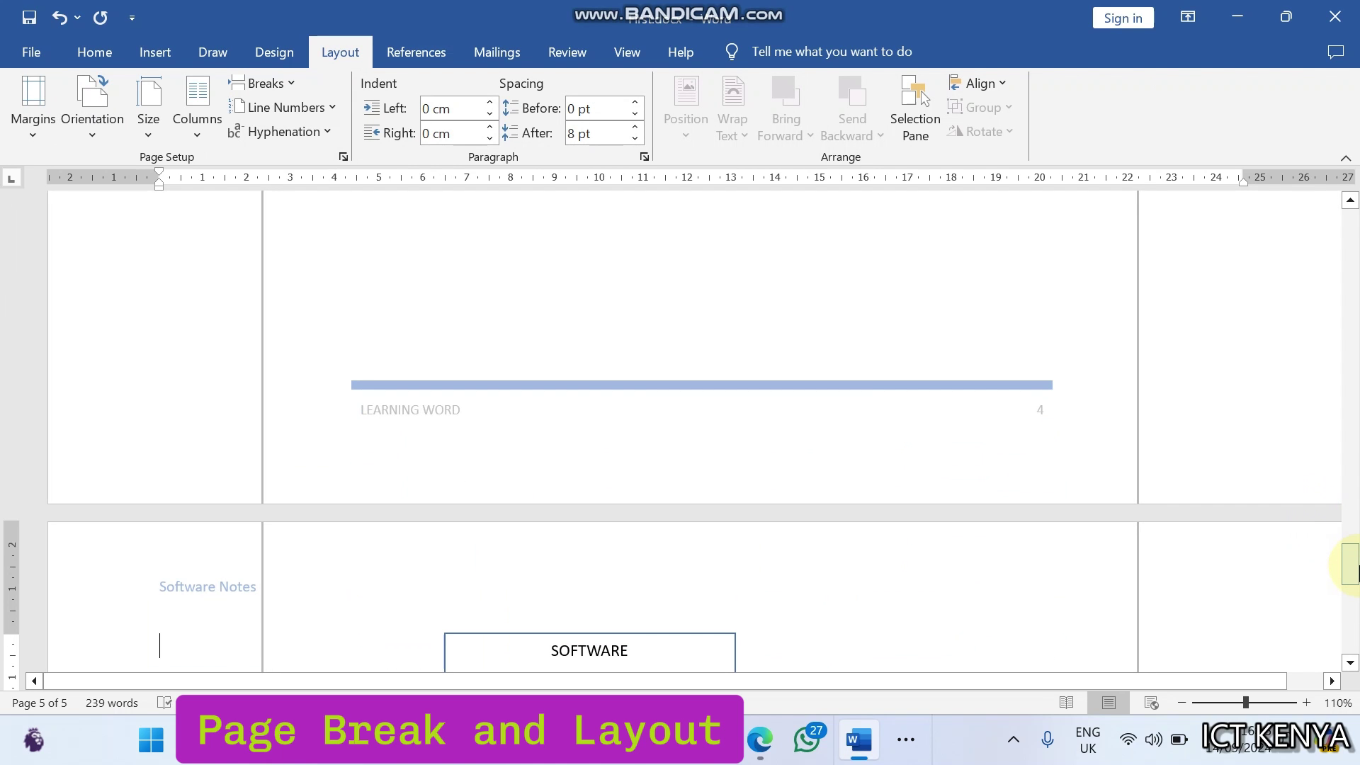
key("ctrl+z")
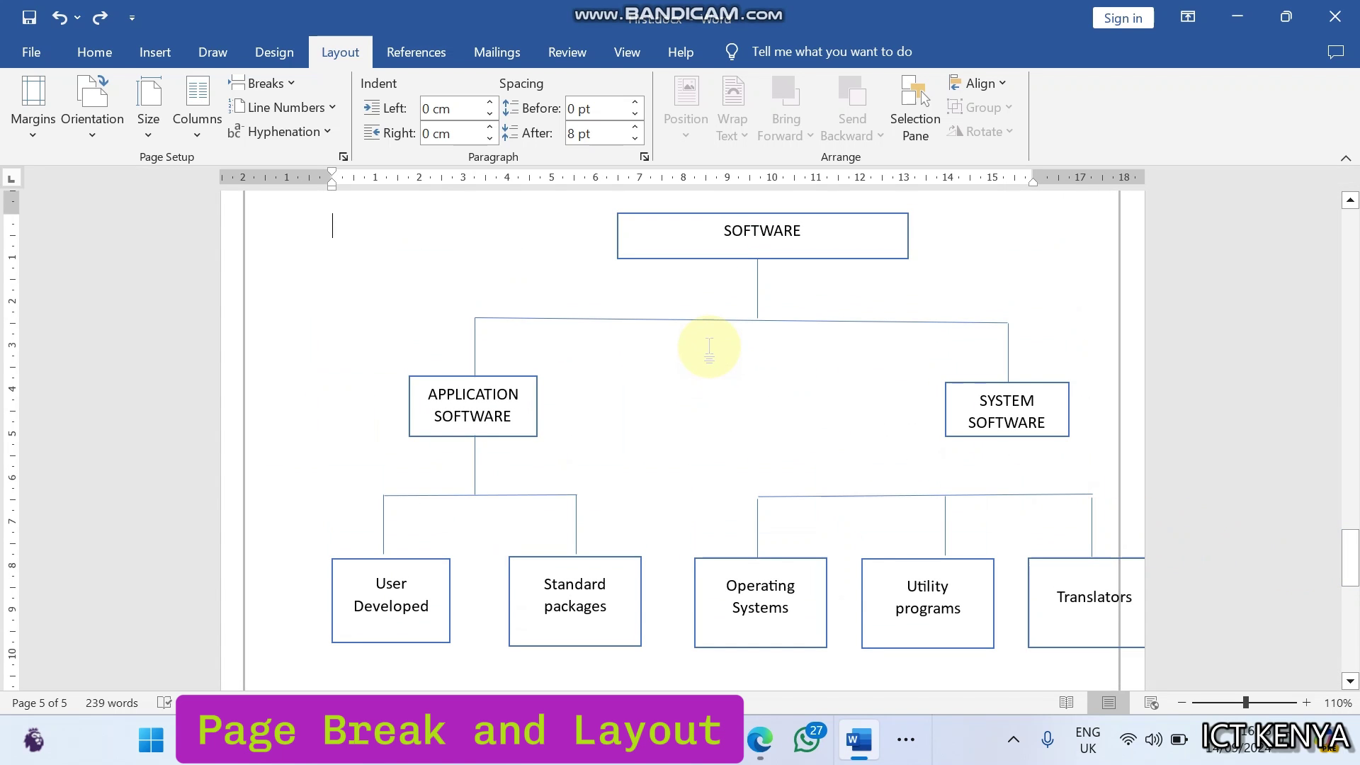
Step: Insert a Next Page section break below the table on page 2 and delete the extra blank page before the copied diagram
left_click_drag(1353, 560, 1350, 474)
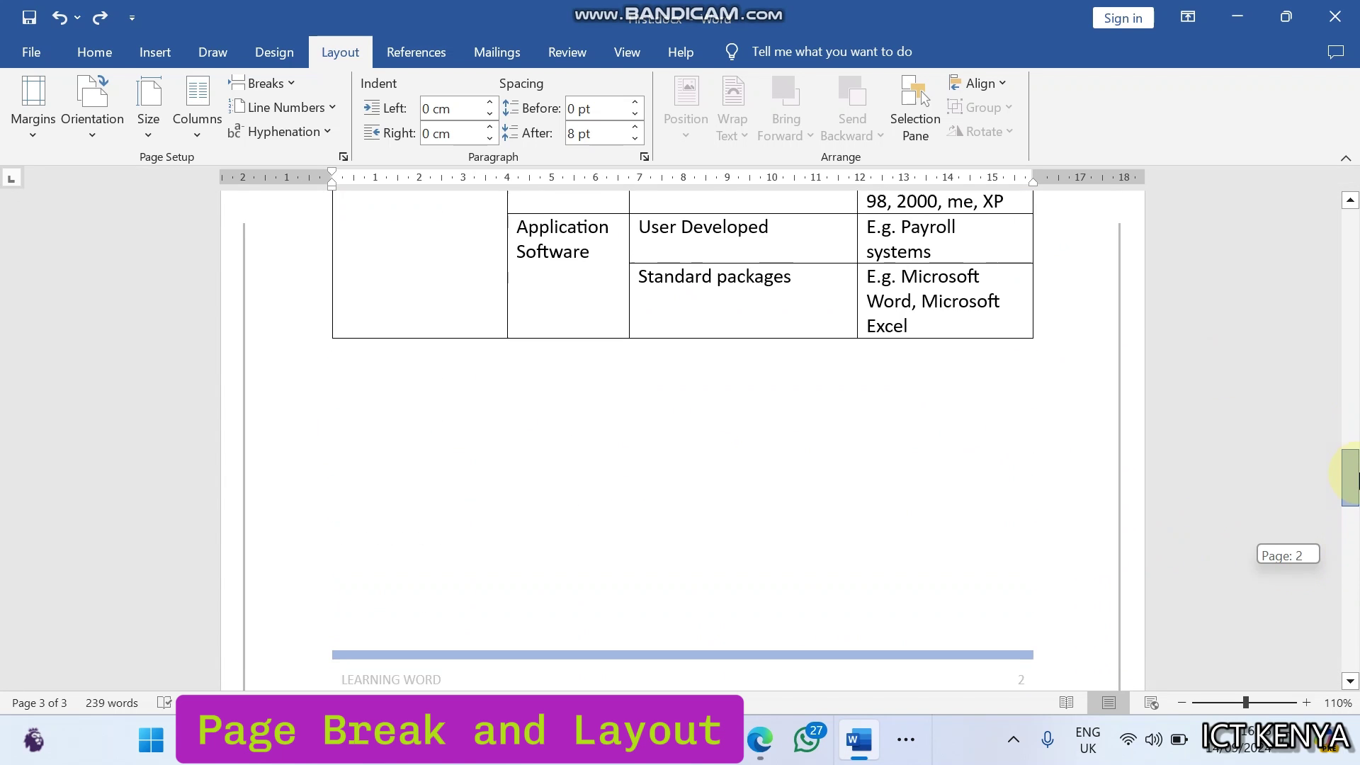
left_click(367, 506)
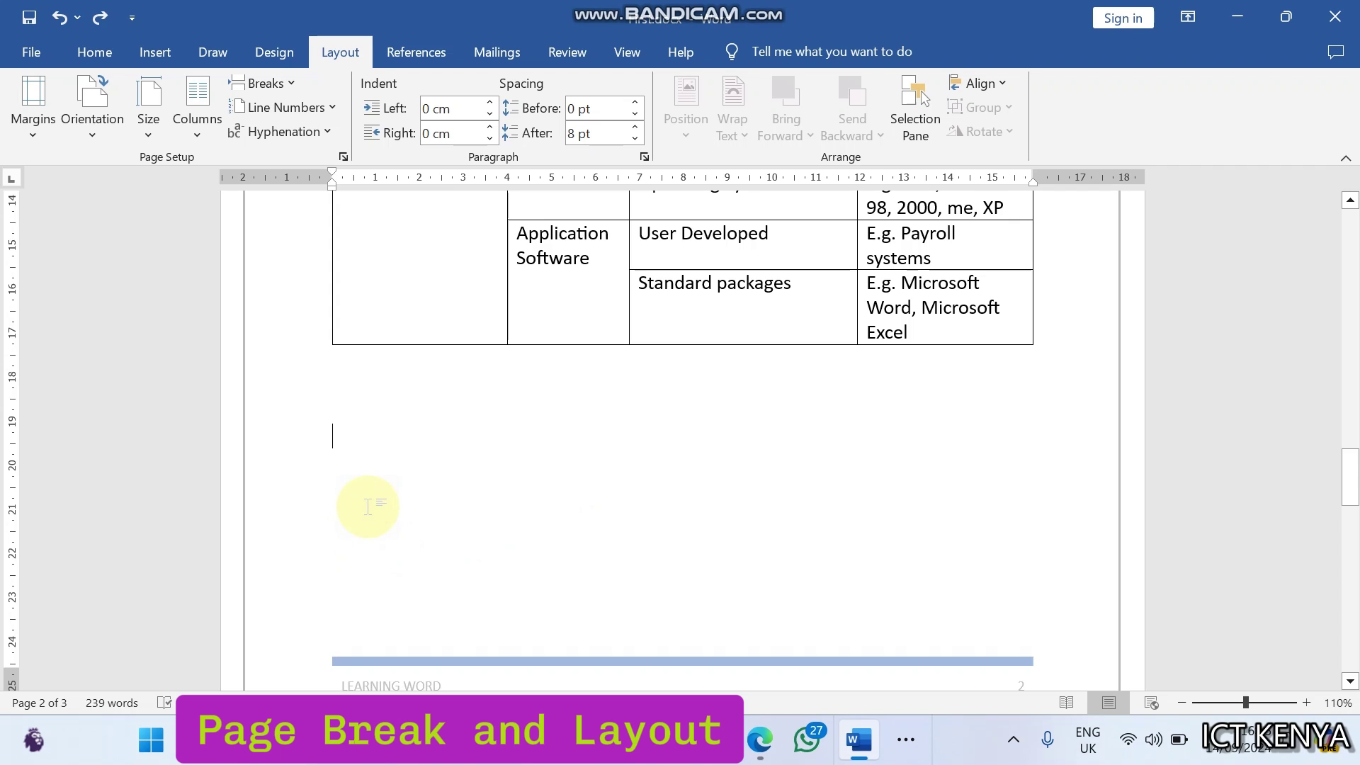
left_click(261, 83)
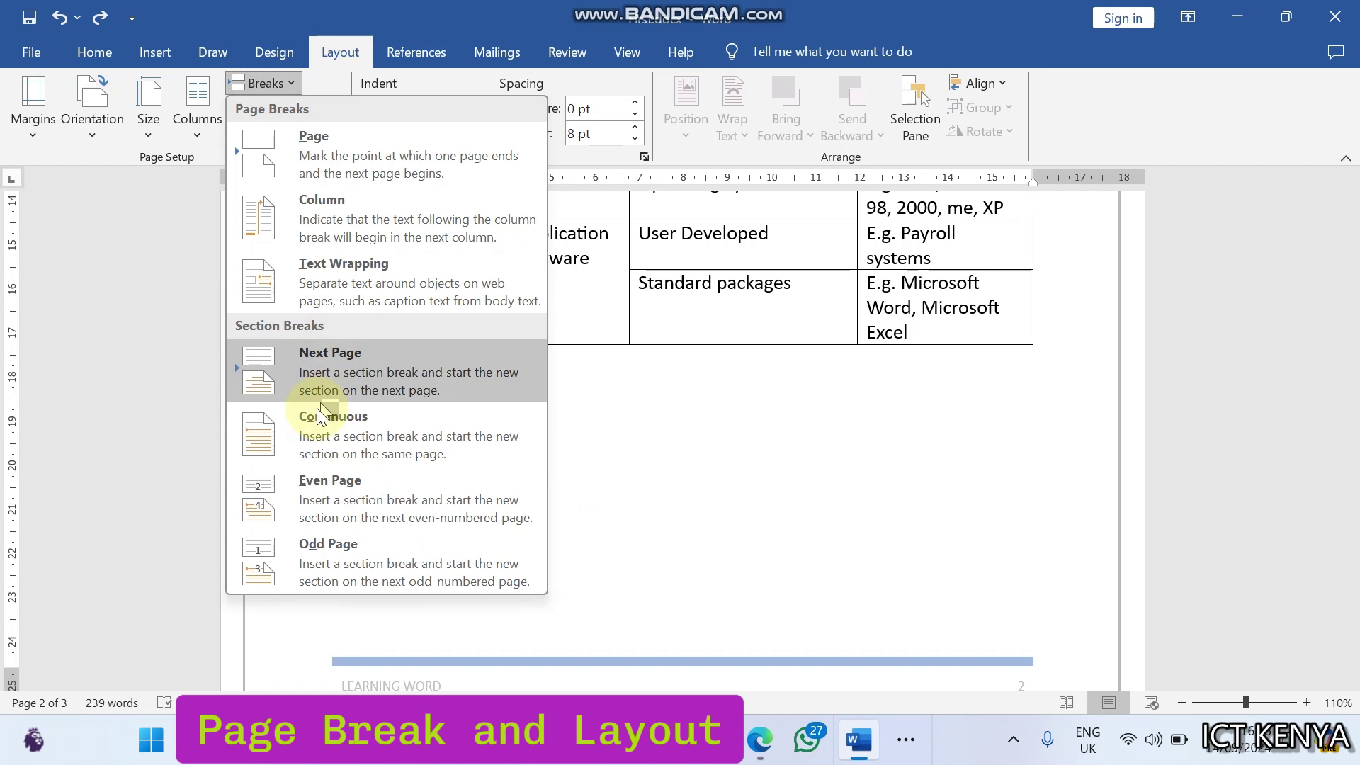
left_click(367, 362)
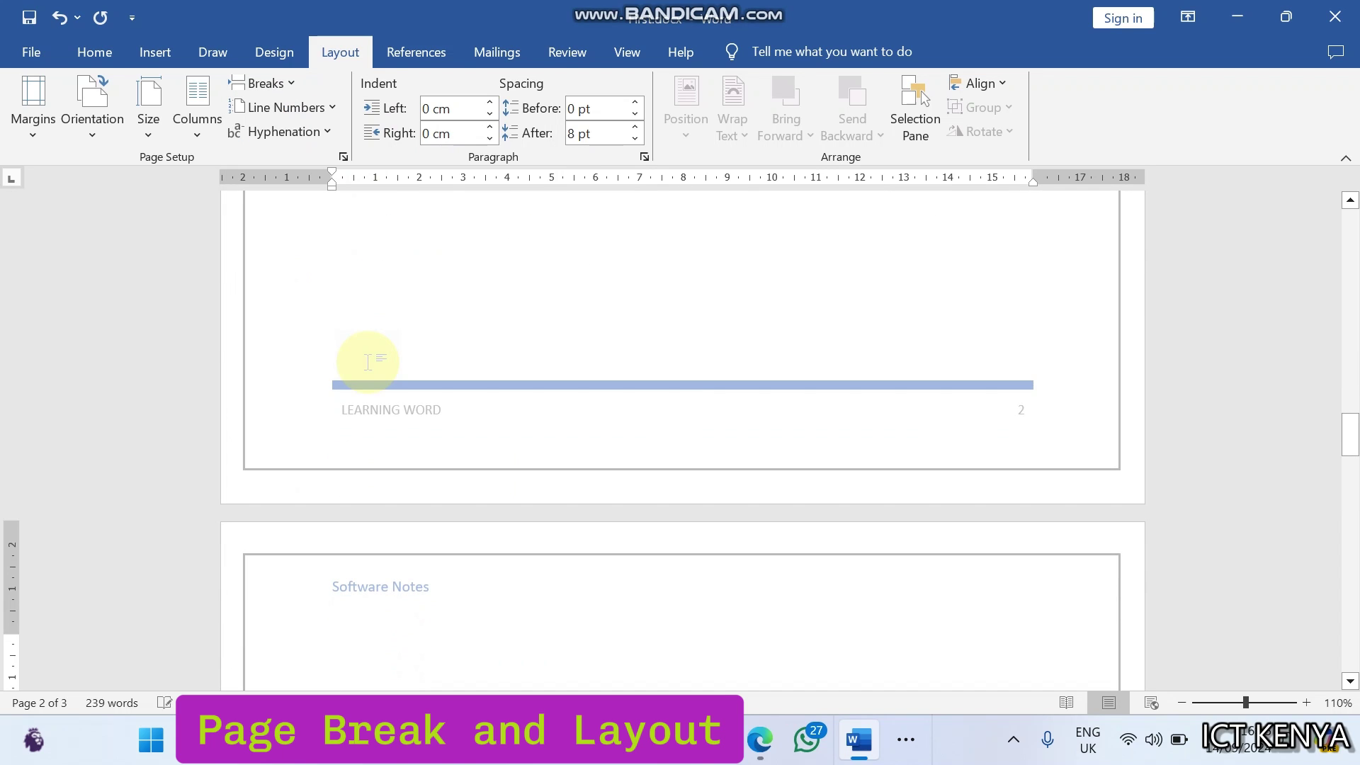
left_click_drag(1351, 440, 1316, 547)
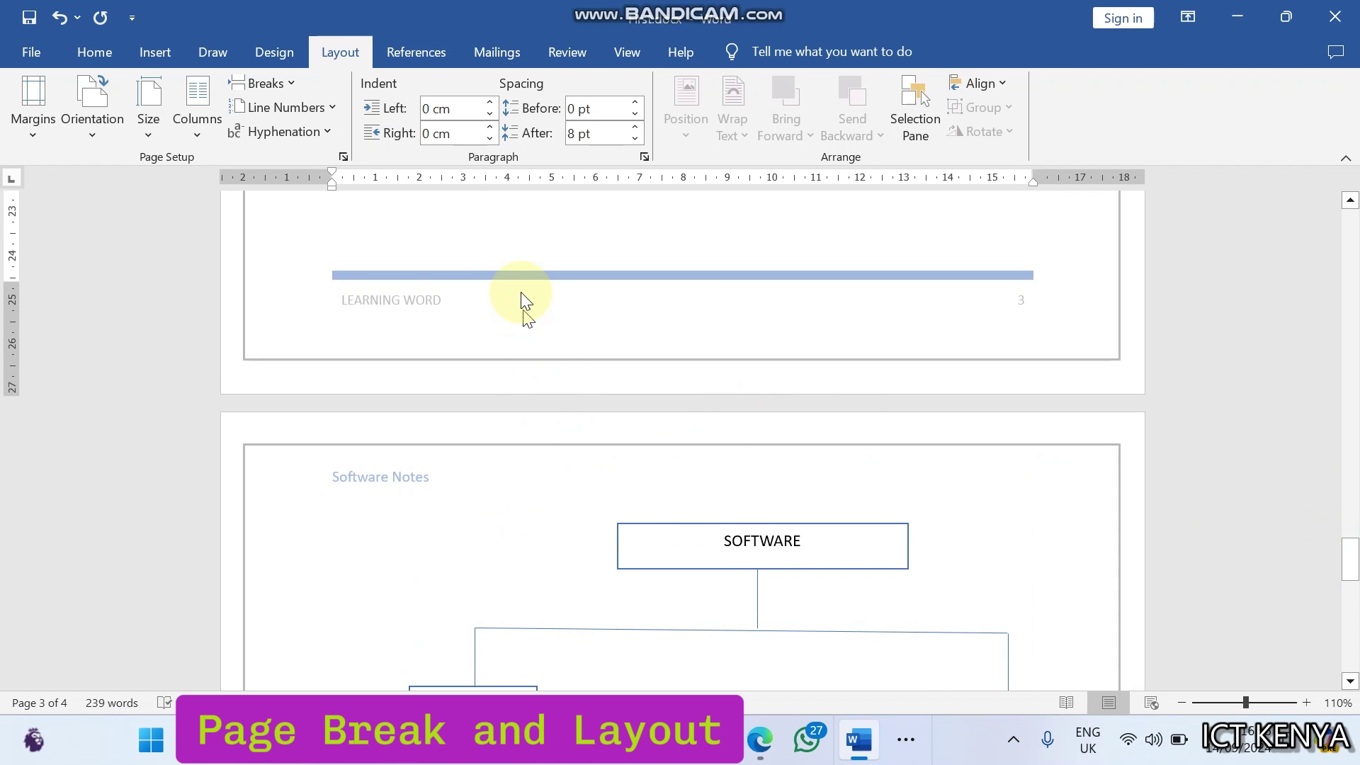
left_click(523, 238)
key("Delete")
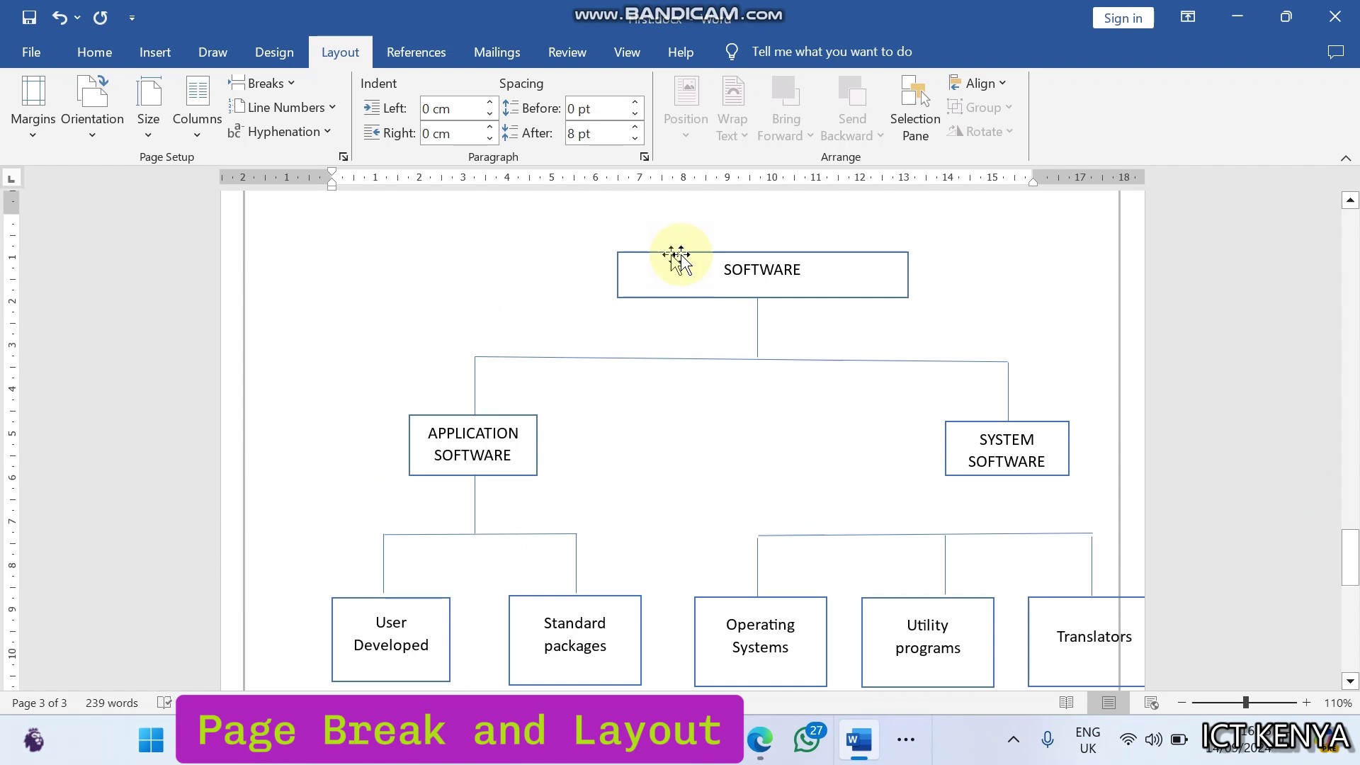
Step: Show the formatting marks and check the section break between the table and the copied diagram
left_click(96, 56)
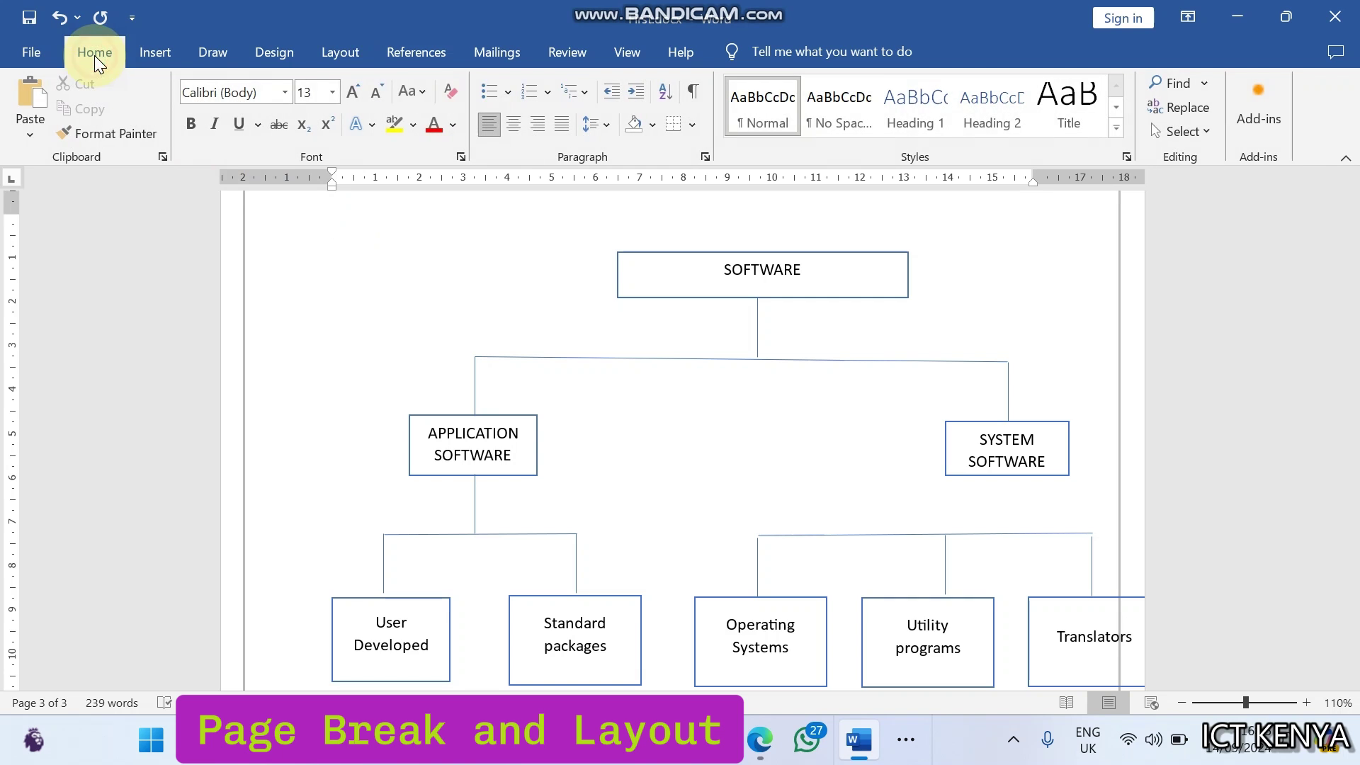
left_click(694, 92)
left_click_drag(1355, 554, 1355, 472)
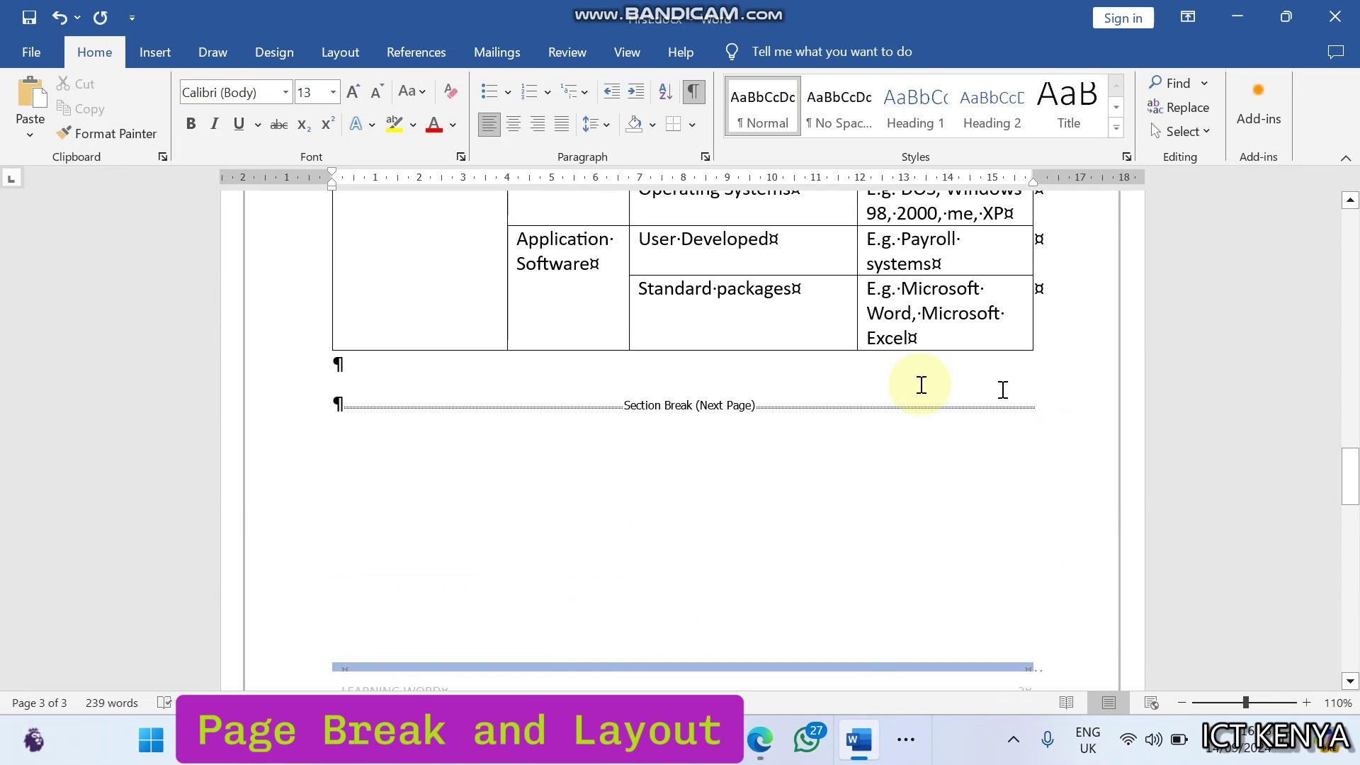
left_click(615, 425)
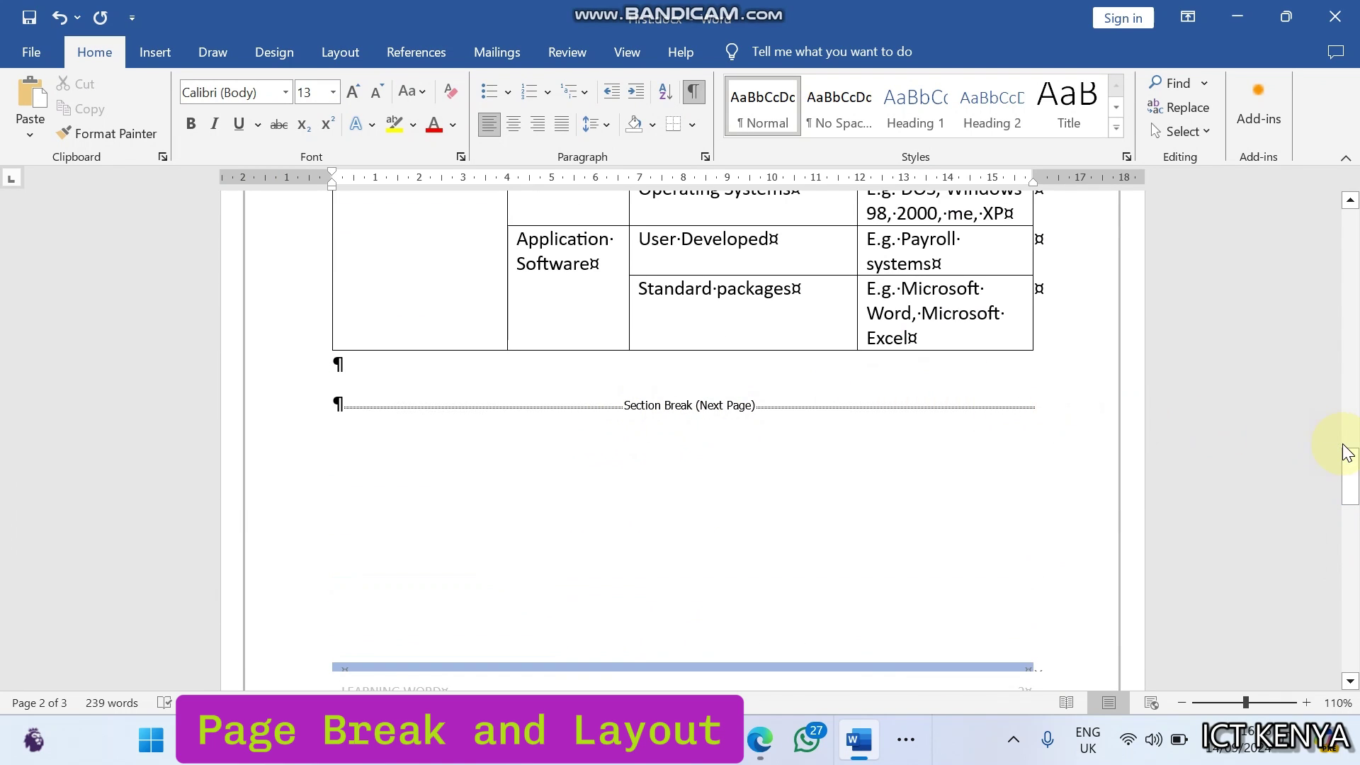
left_click_drag(1354, 482, 1355, 520)
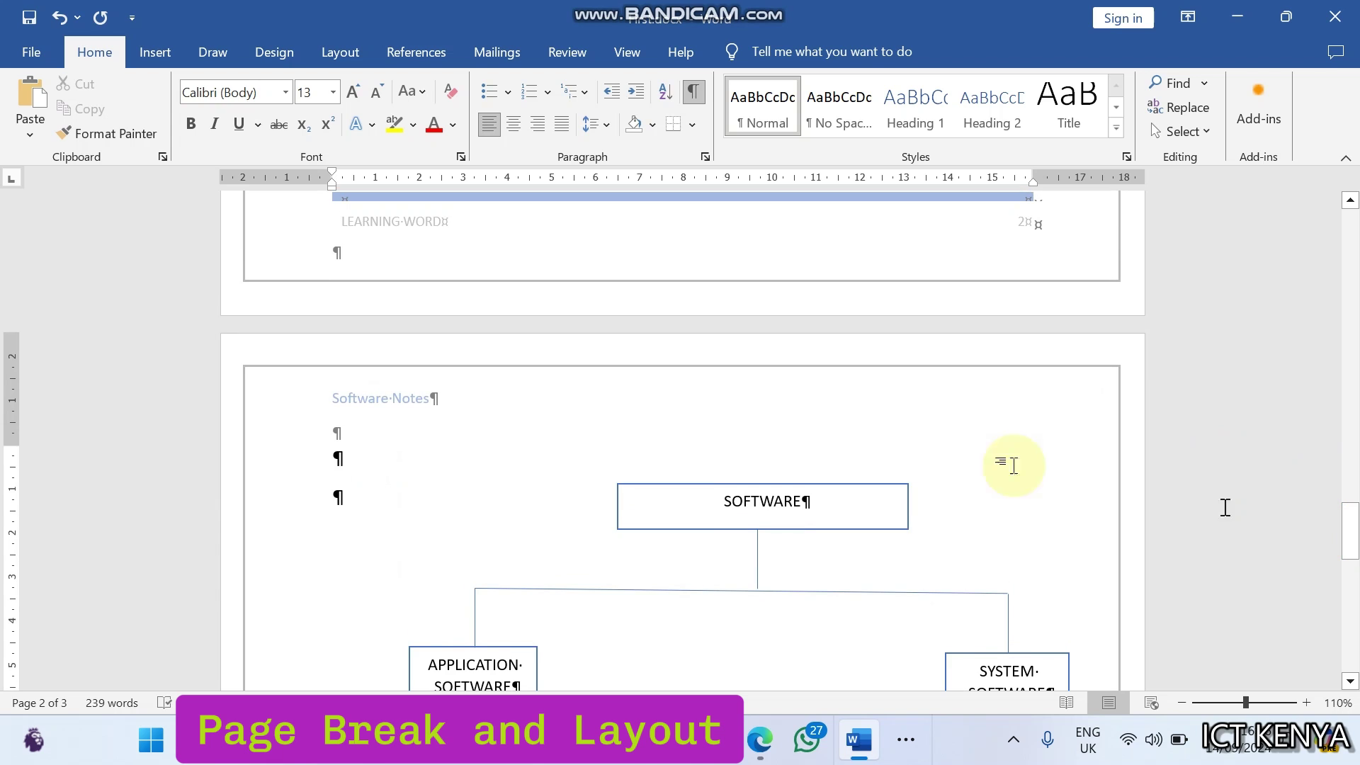
Step: Set the section containing the copied structure diagram to landscape orientation and check it against the preceding pages
left_click(457, 440)
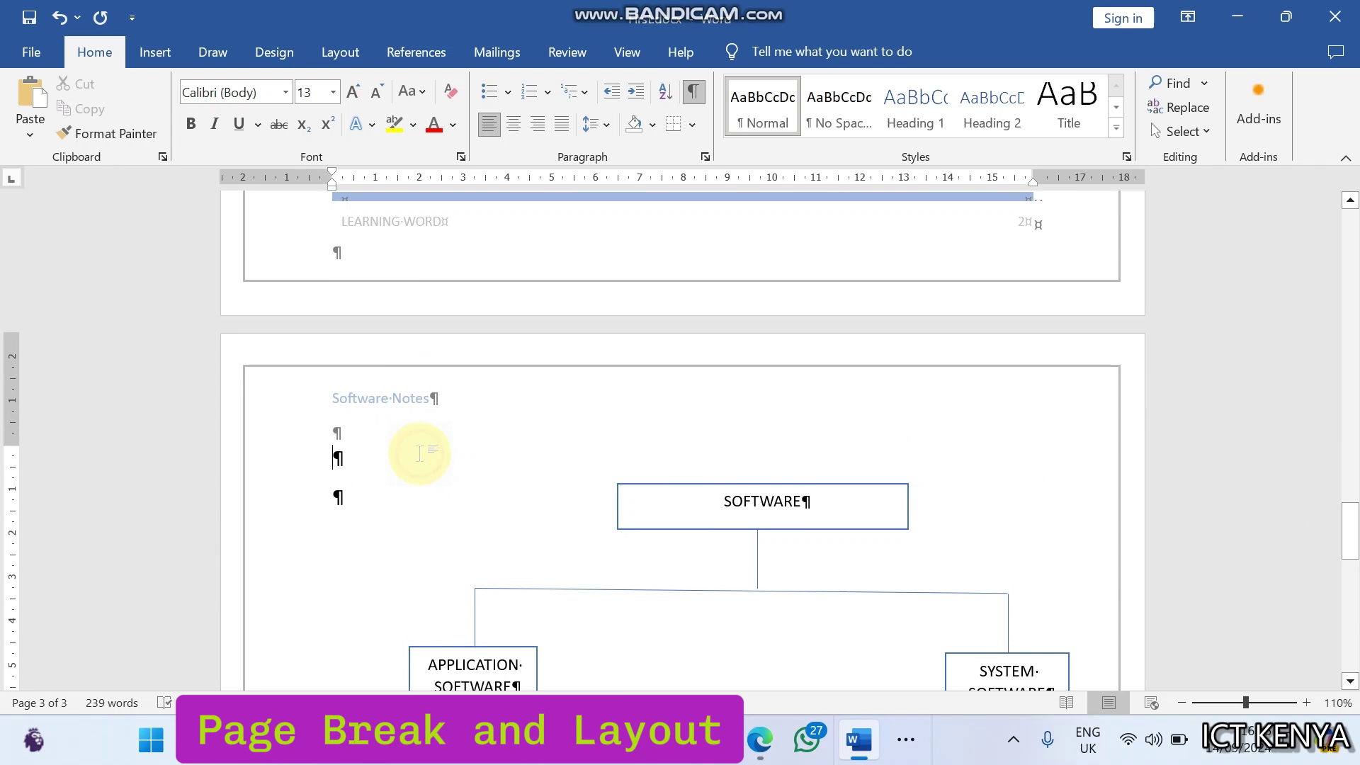
left_click(342, 52)
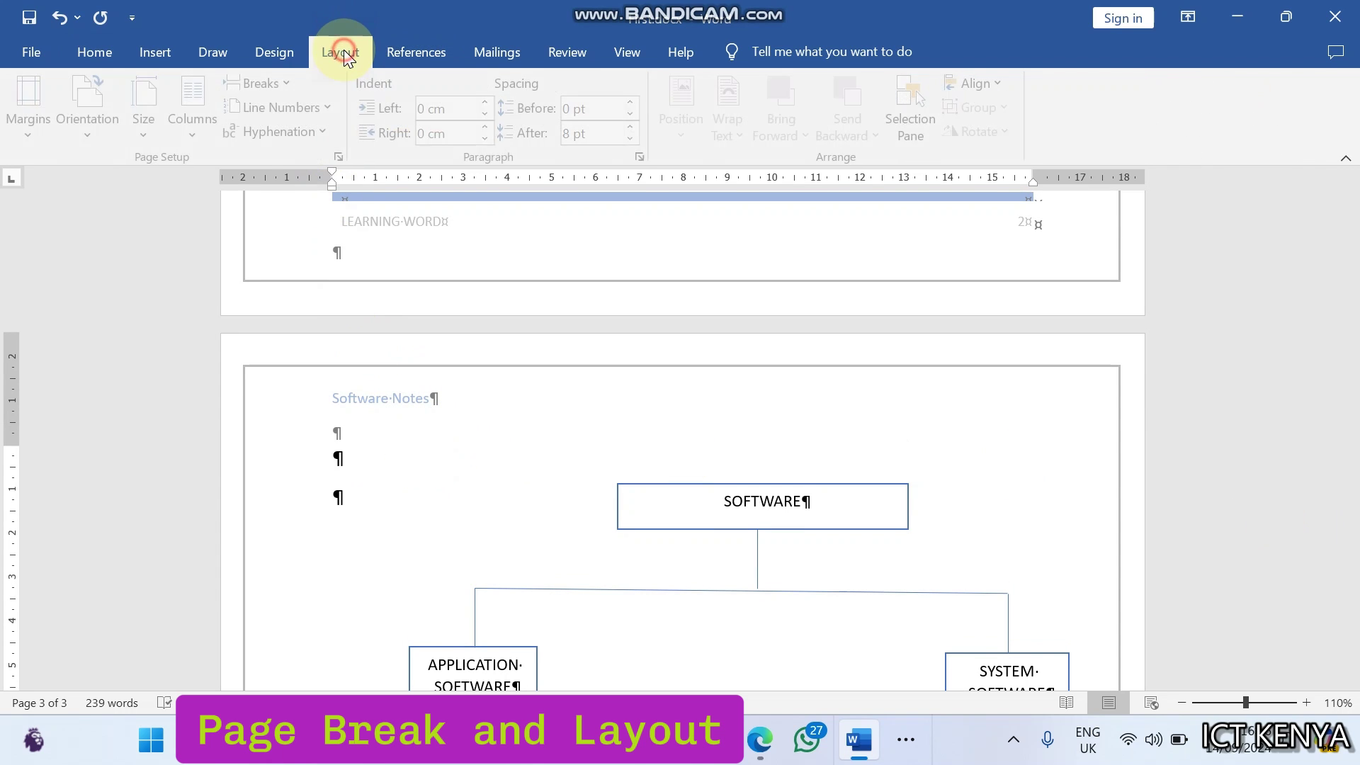
left_click(99, 99)
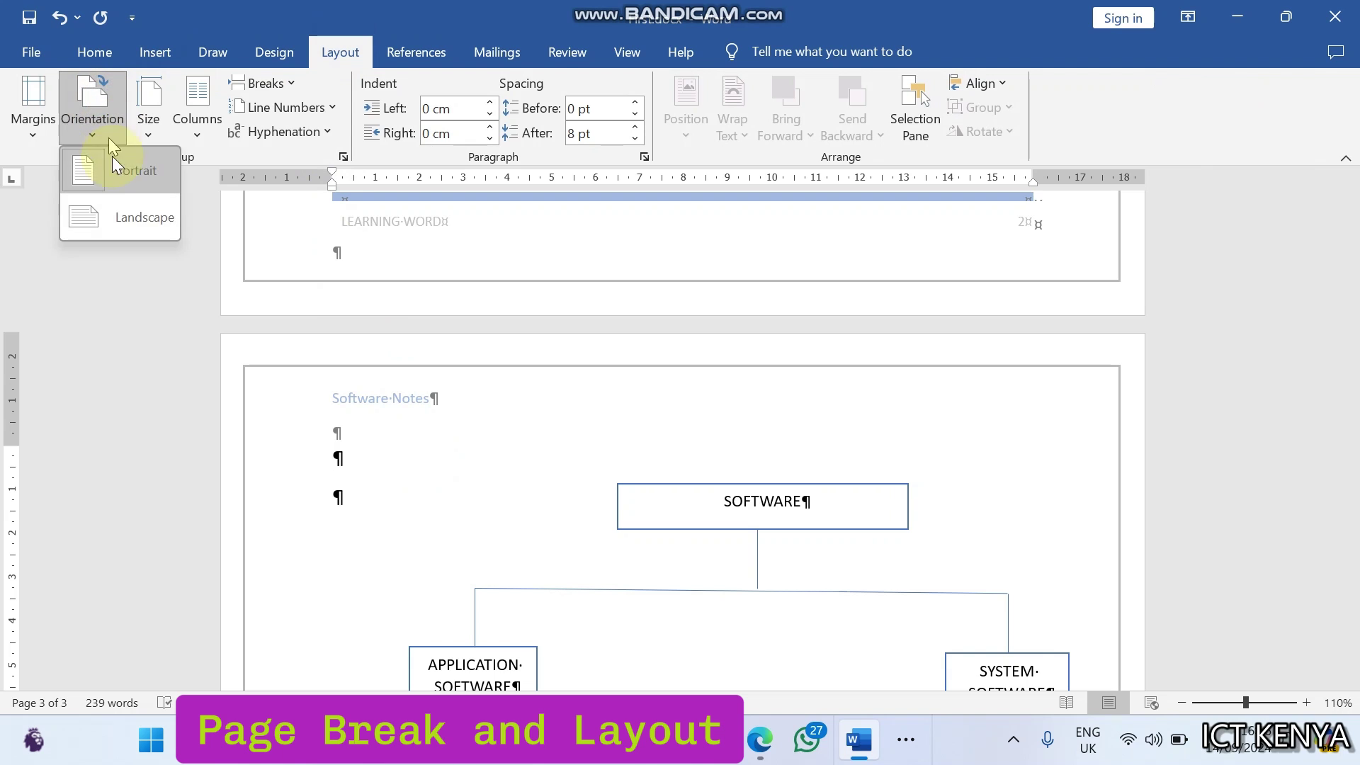
left_click(116, 218)
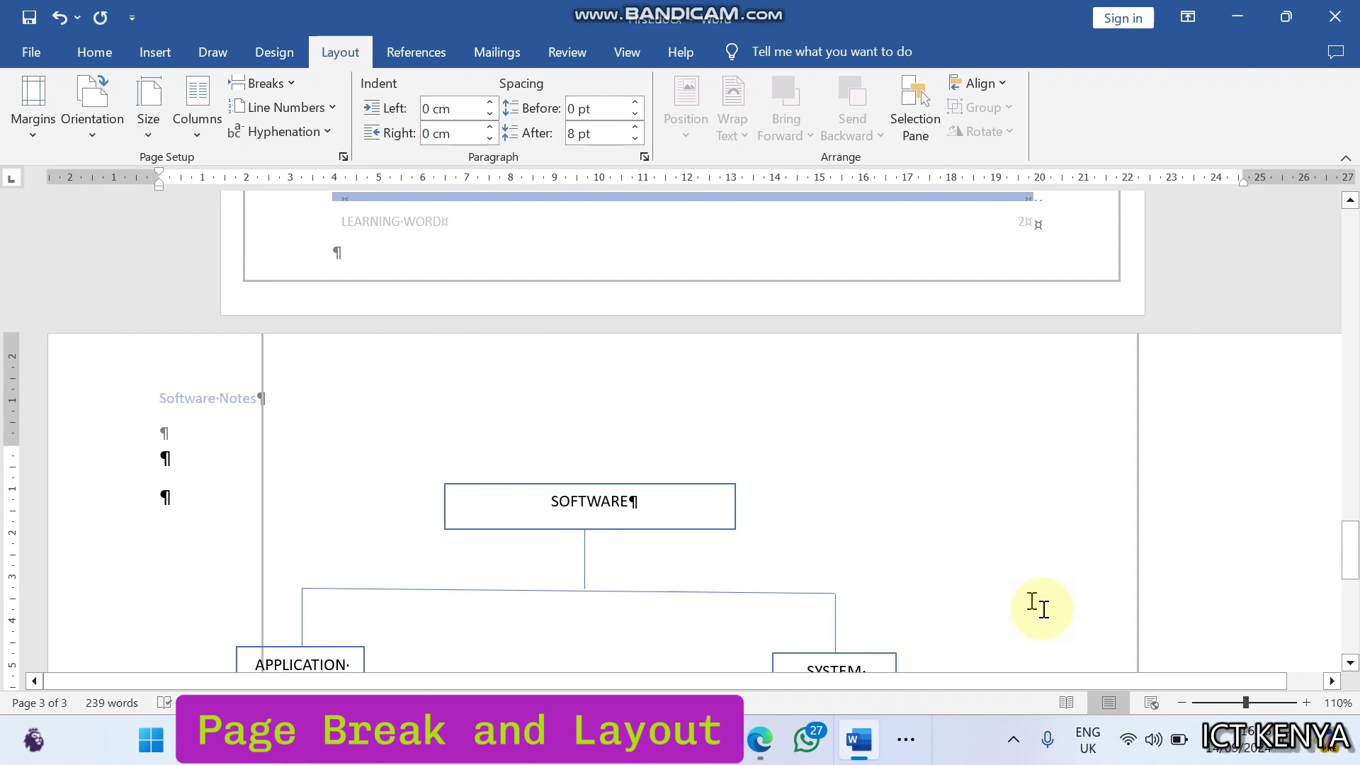
scroll(954, 509, "down", 5, "ctrl")
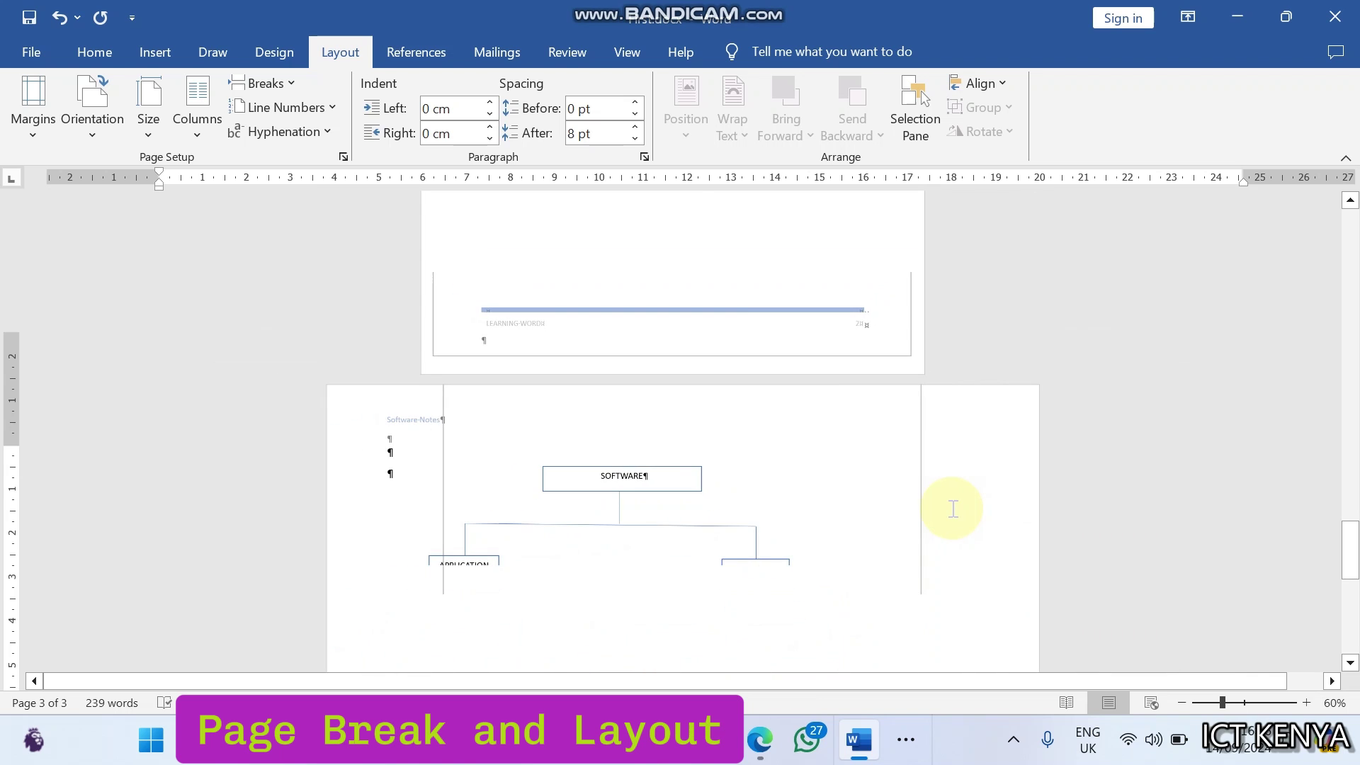
left_click_drag(1345, 581, 1301, 547)
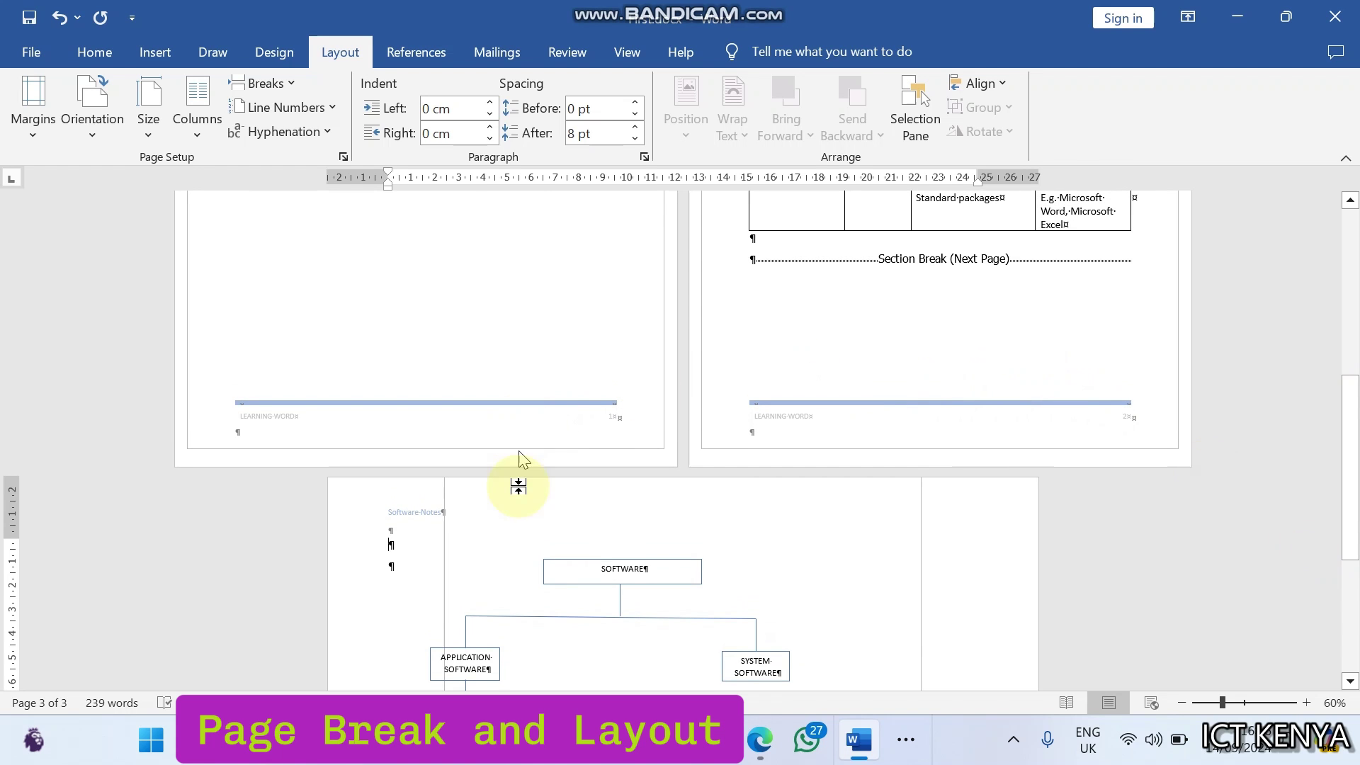
Step: Hide the formatting marks and show the landscape page with the copied diagram
left_click(96, 53)
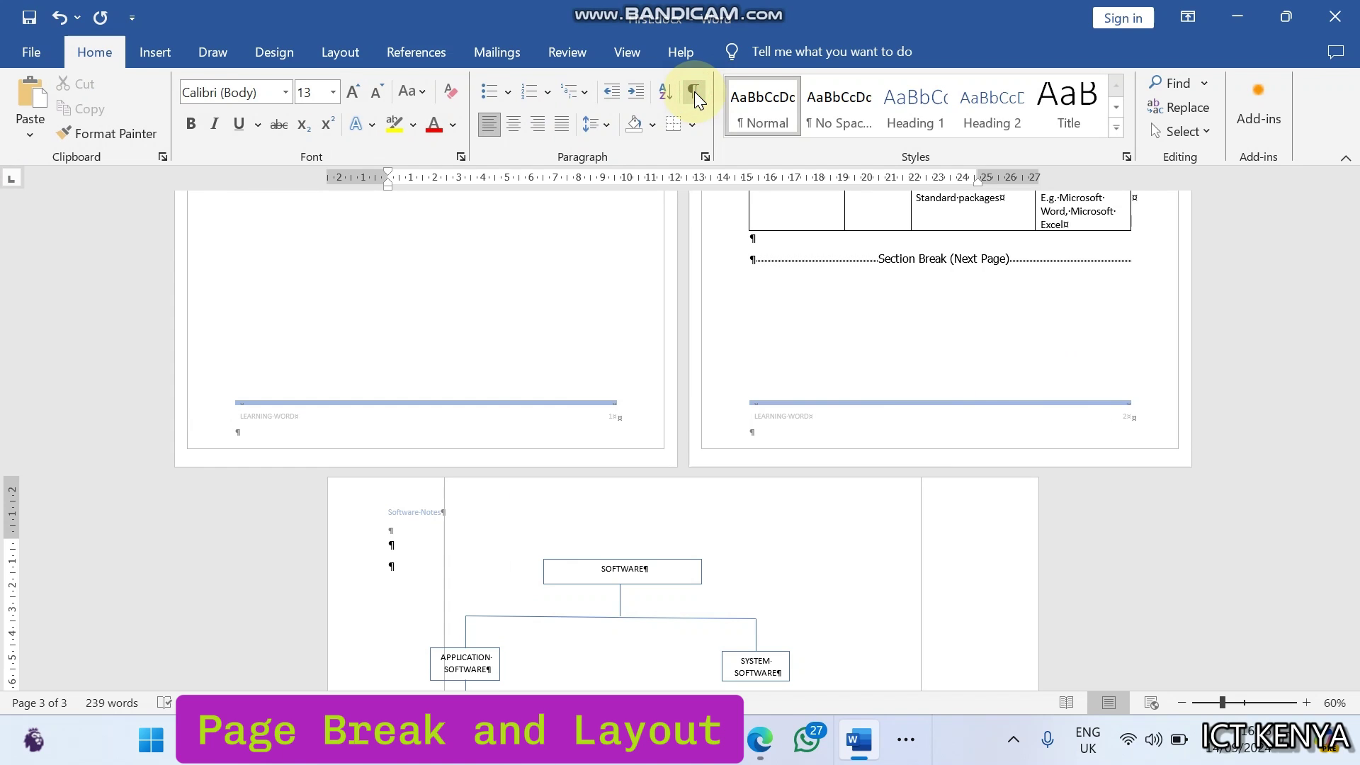
left_click(695, 97)
left_click_drag(1354, 445, 1356, 583)
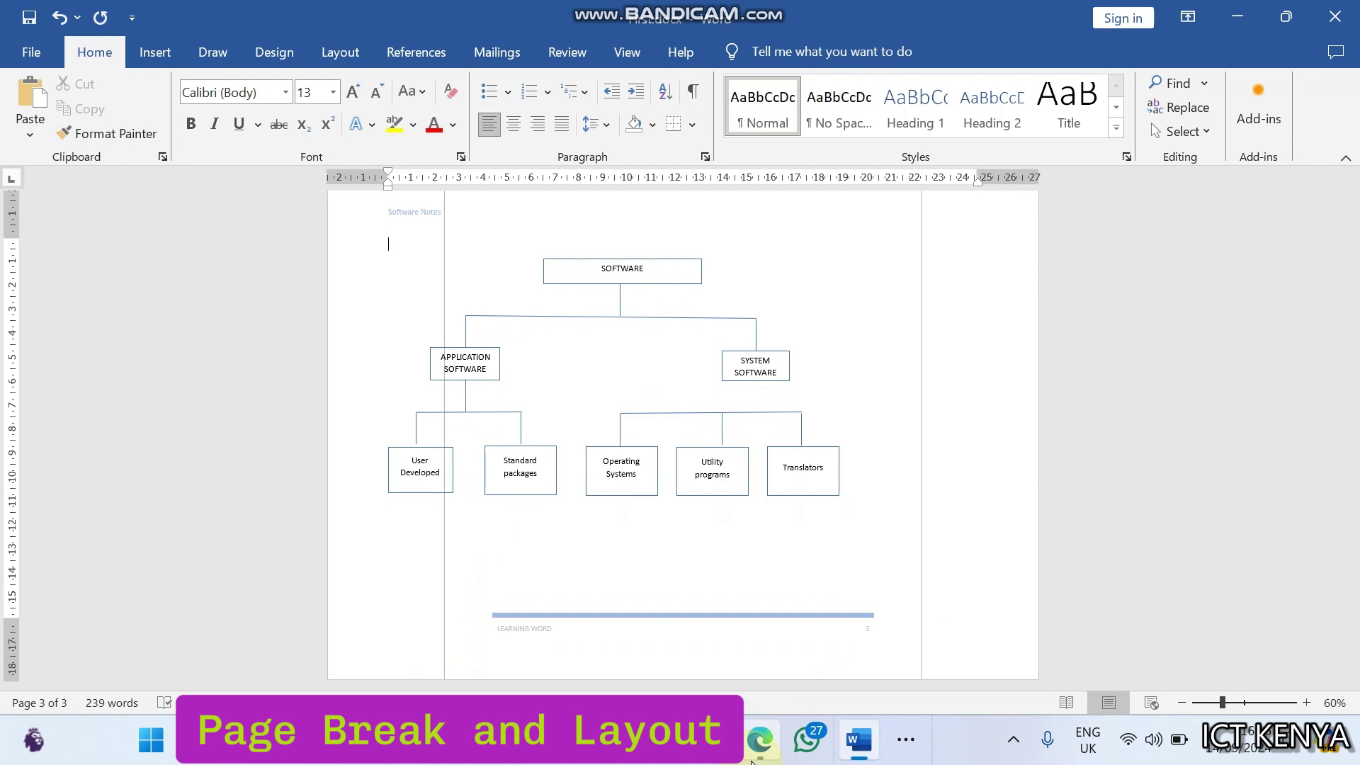
Step: Highlight instruction (h) about saving the entire document as Final in the exam PDF in Edge, and return to Word
left_click(752, 760)
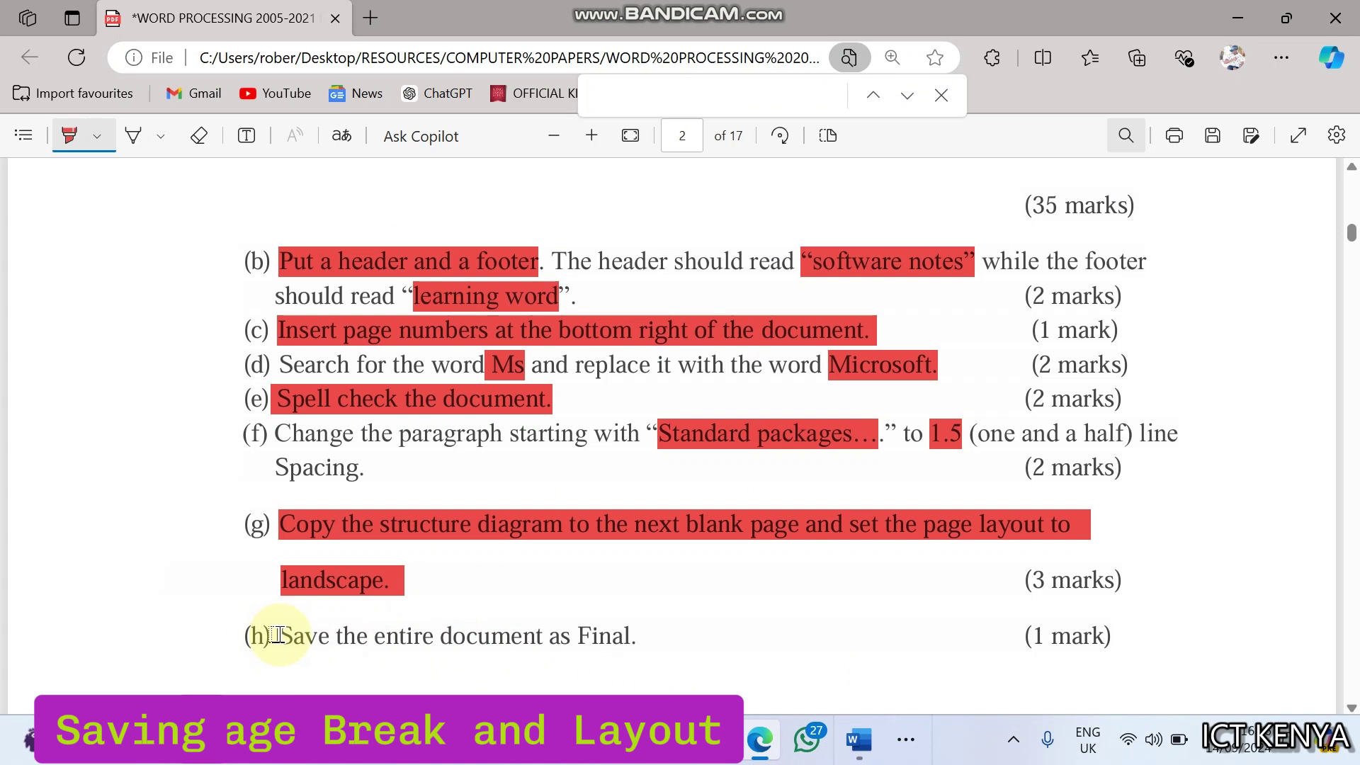
left_click_drag(281, 636, 639, 632)
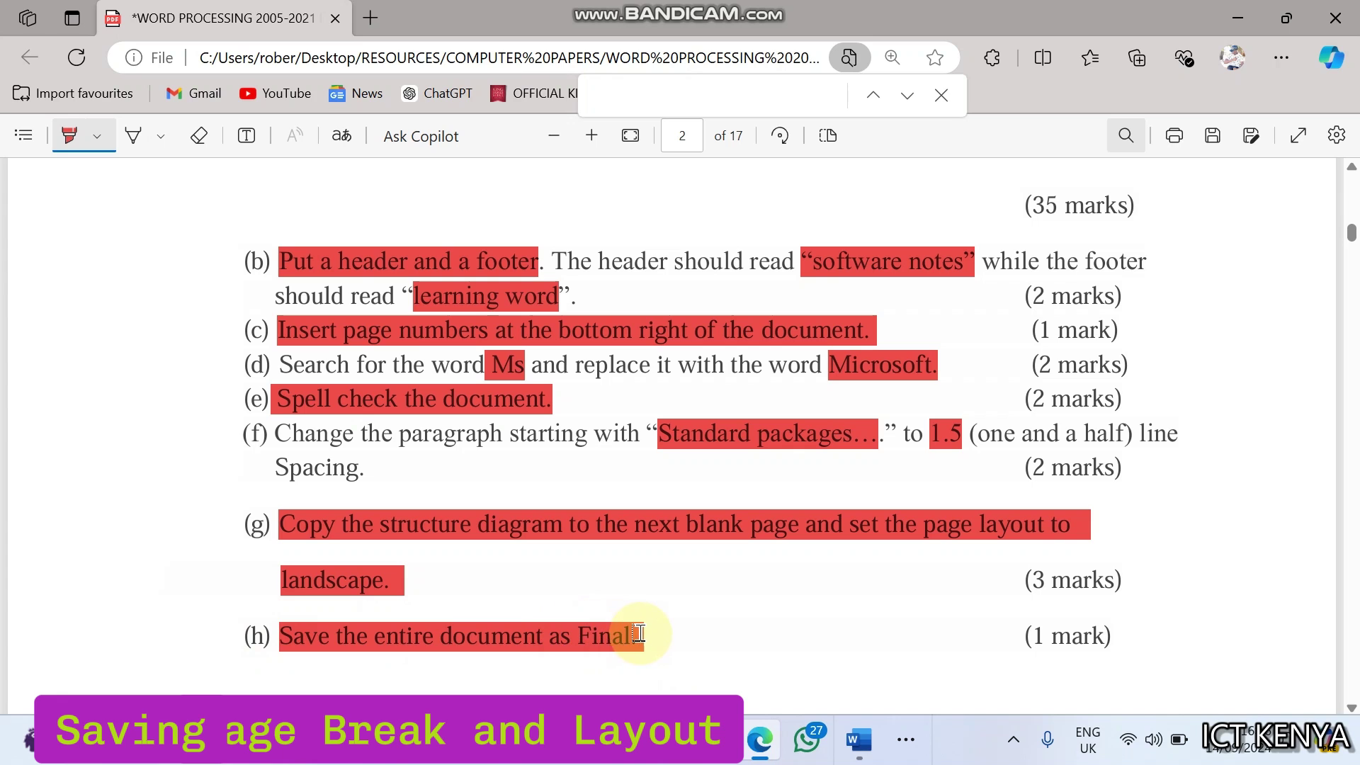
left_click(858, 740)
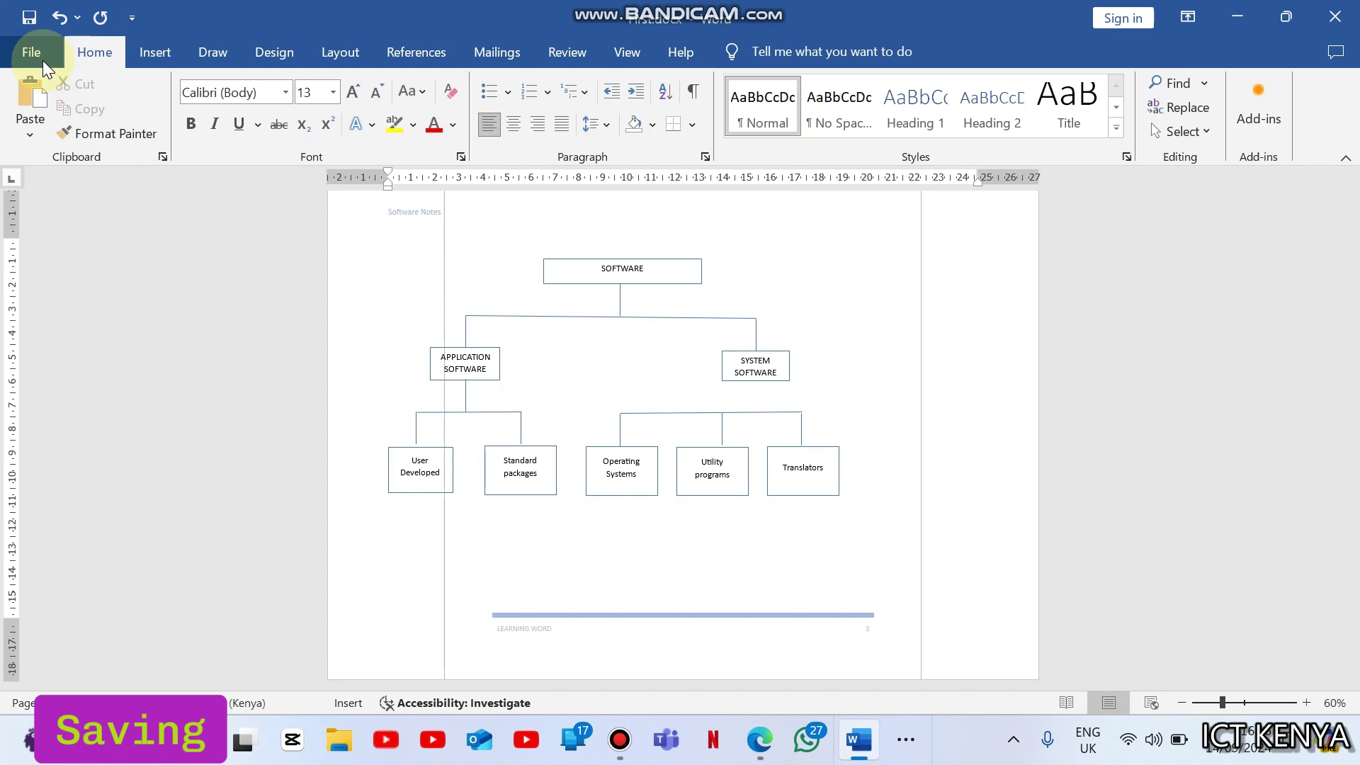
Step: Save a copy of the entire document as a Word document named Final in the PRACTICALS folder on the desktop
left_click(42, 62)
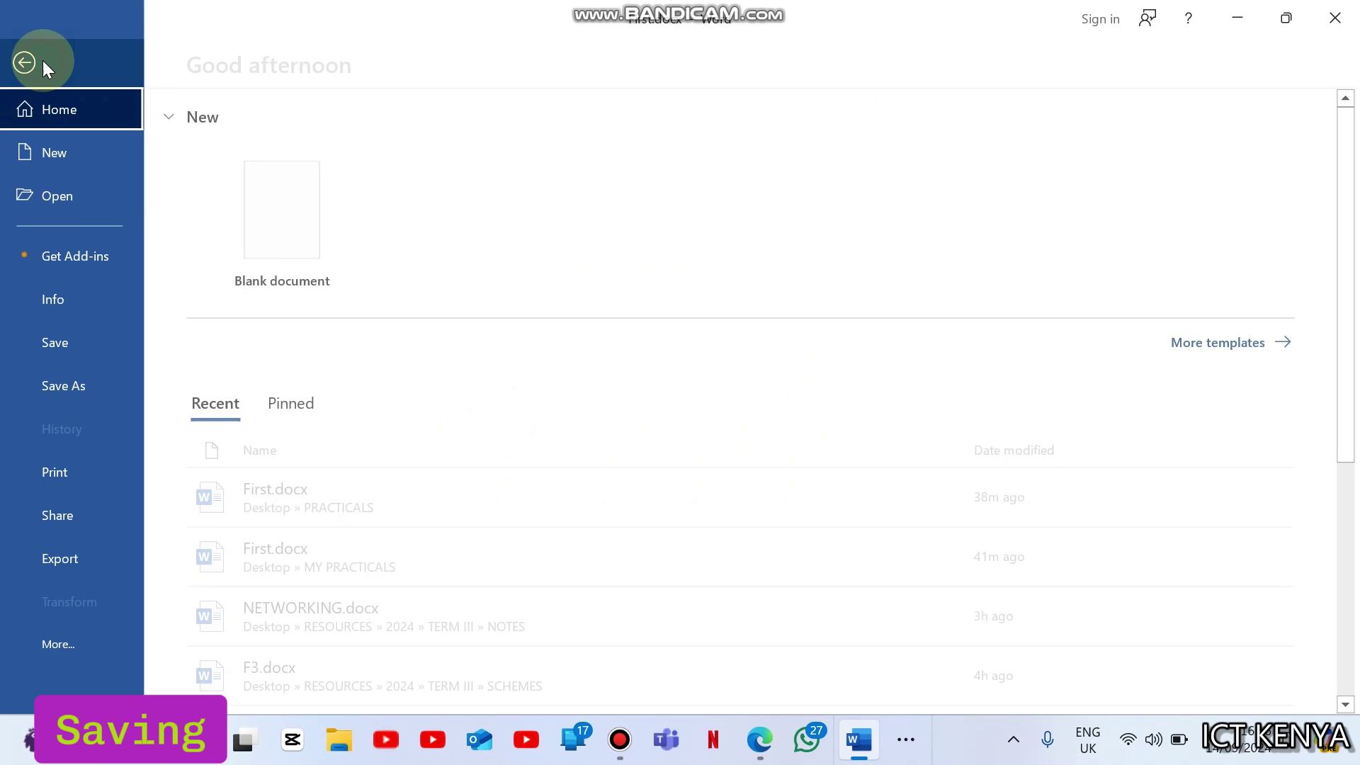
left_click(70, 387)
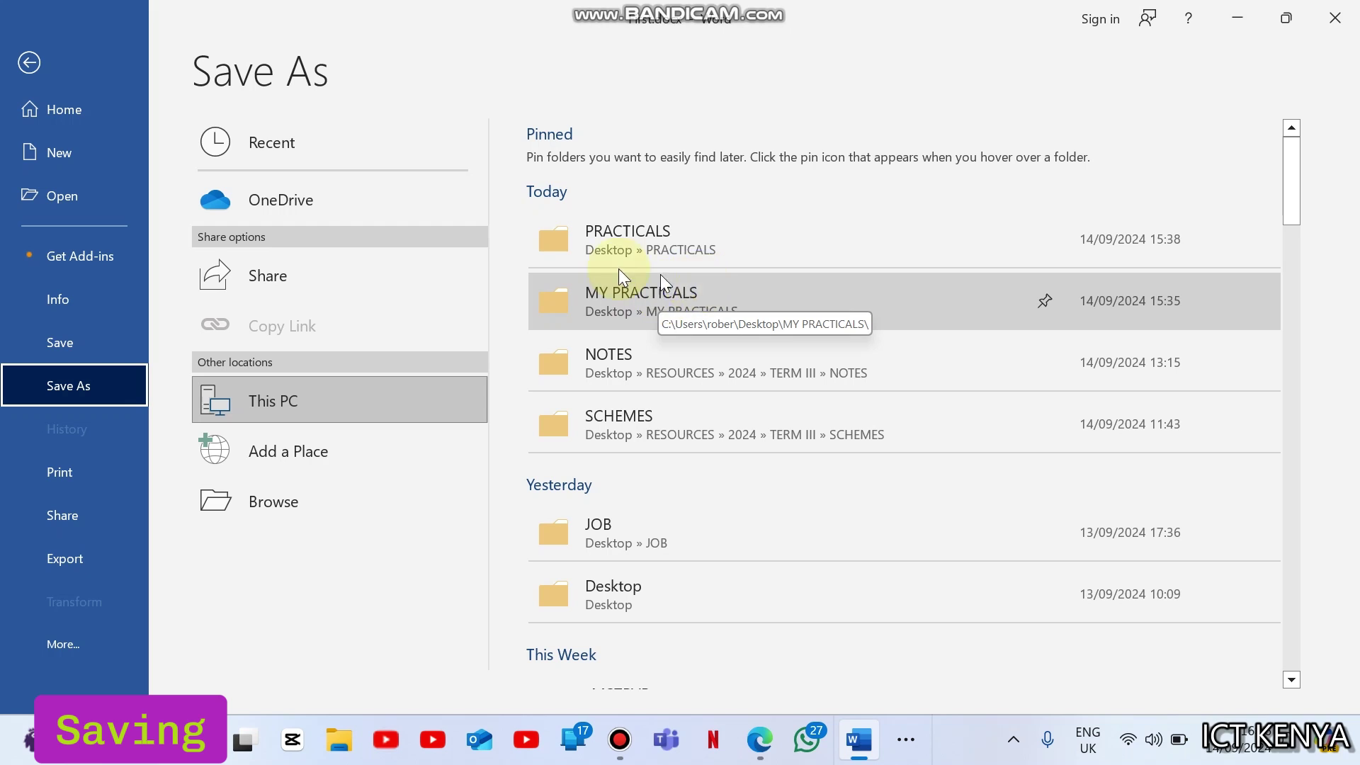
left_click(614, 308)
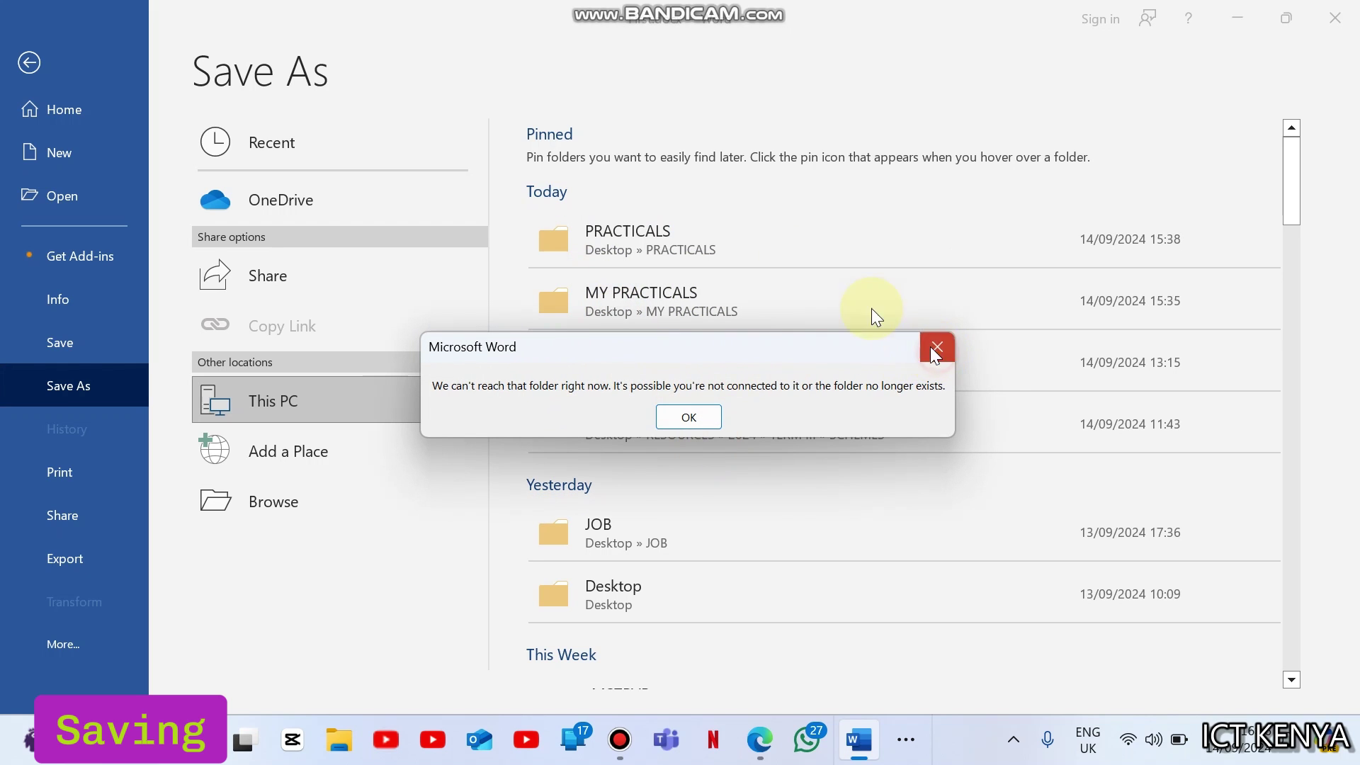
left_click(673, 417)
left_click(641, 254)
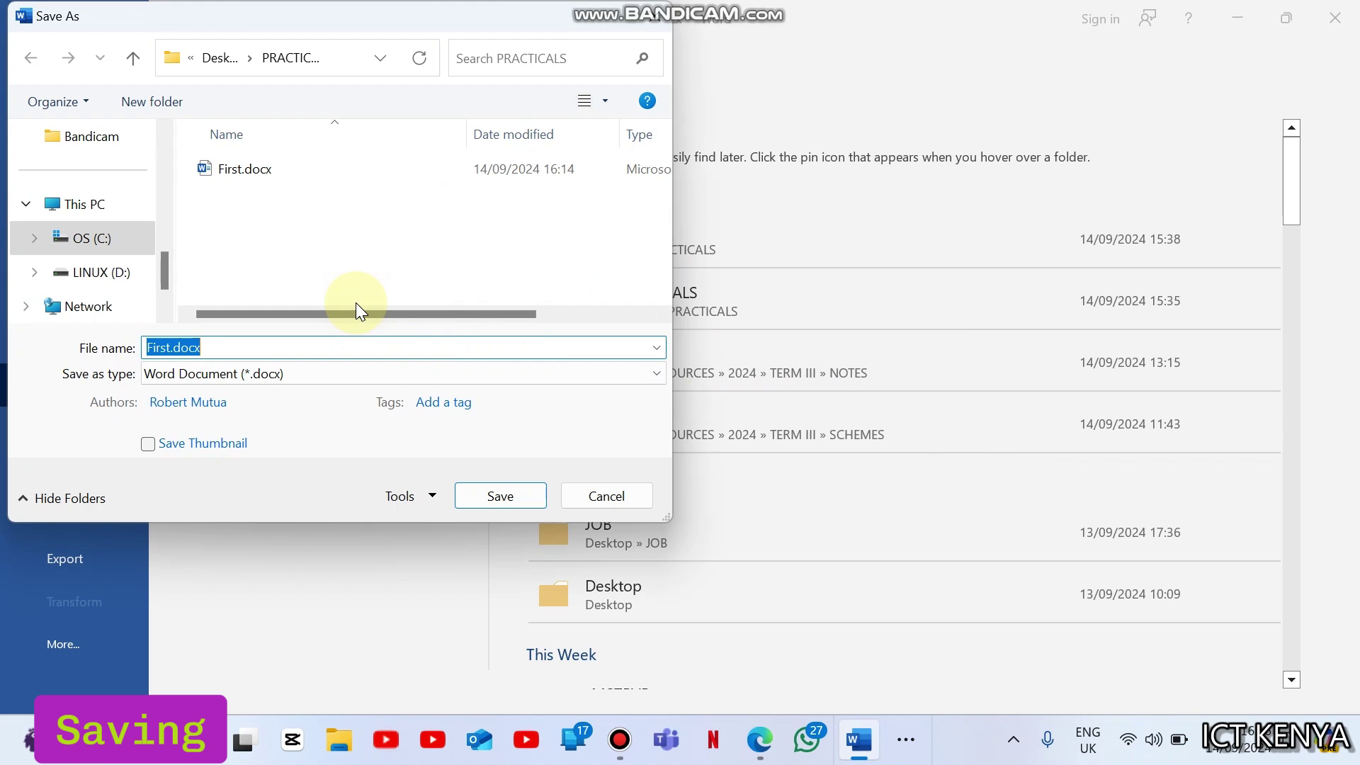
type("Final")
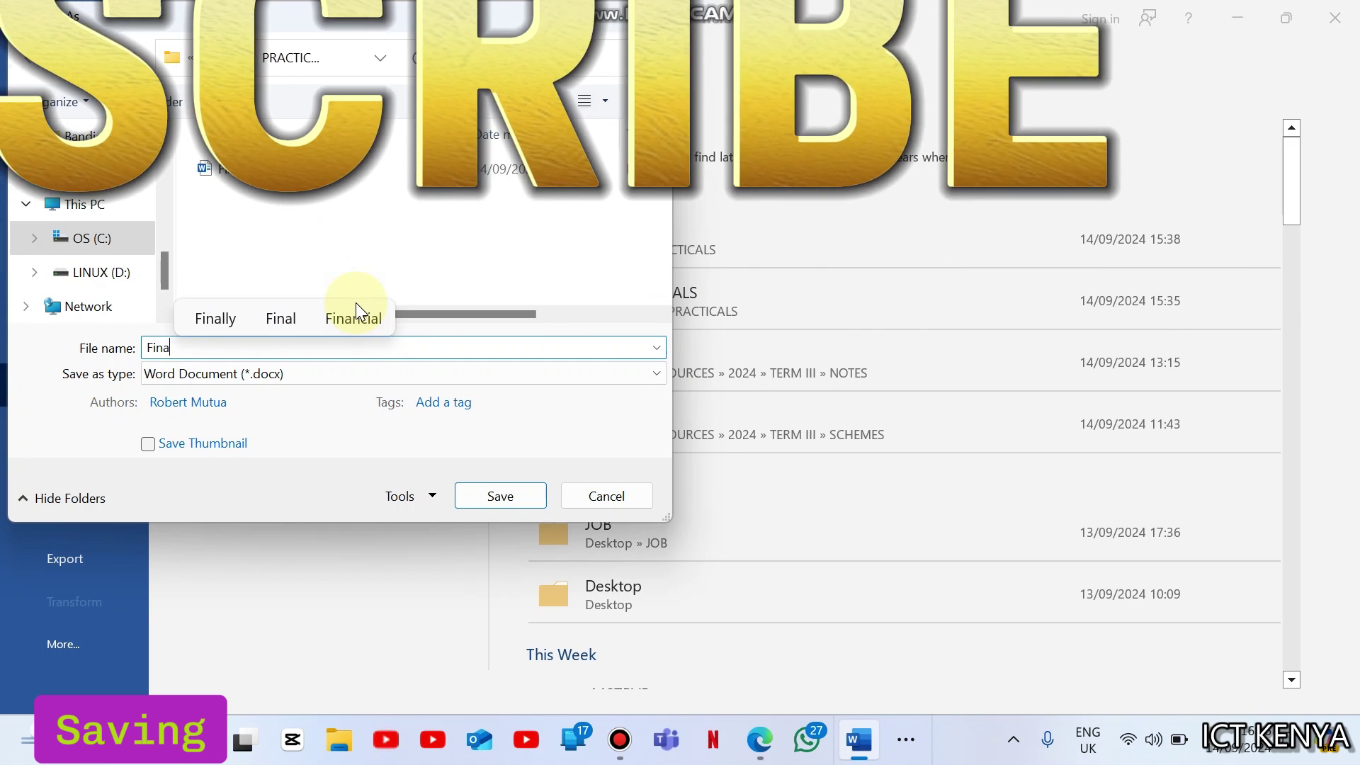
left_click(493, 505)
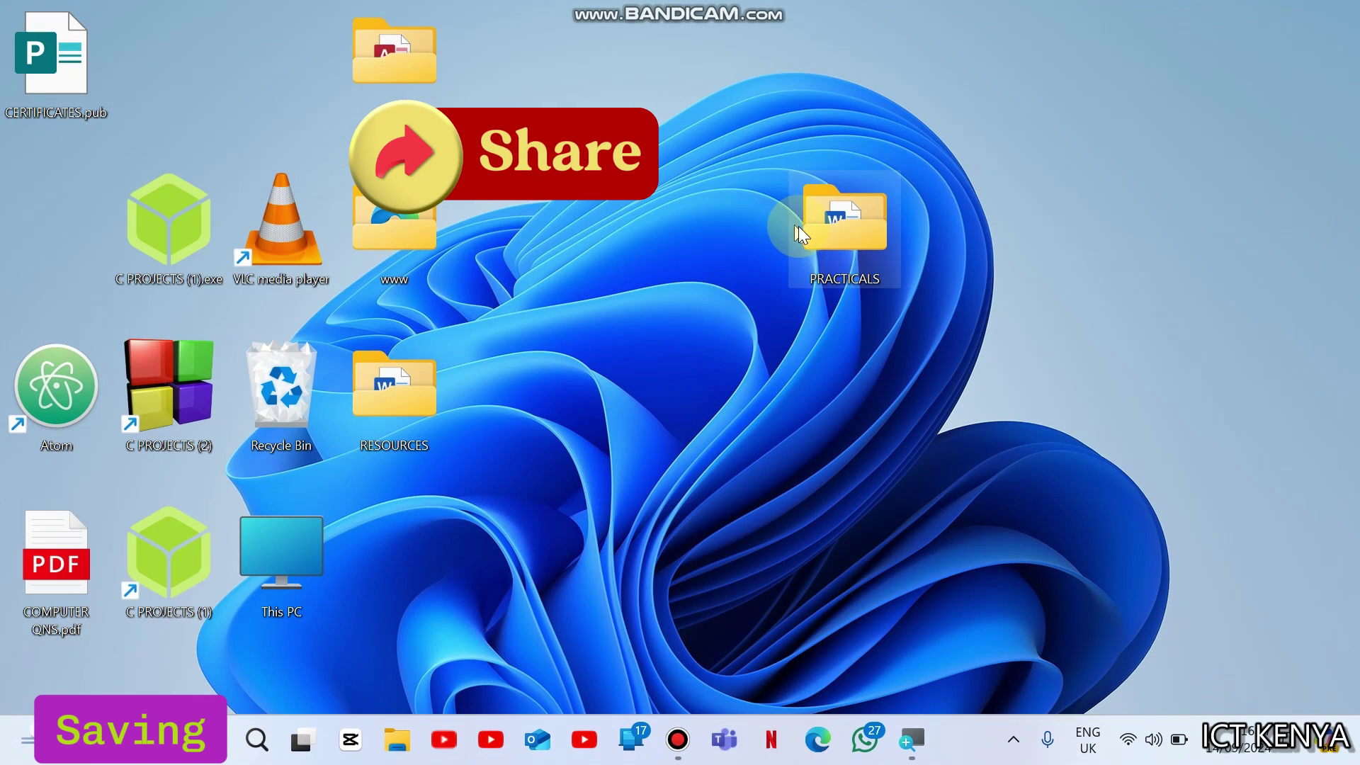
Step: Open First.docx and Final.docx one after the other from the desktop's PRACTICALS folder, check their pages and close each document
double_click(835, 246)
double_click(355, 204)
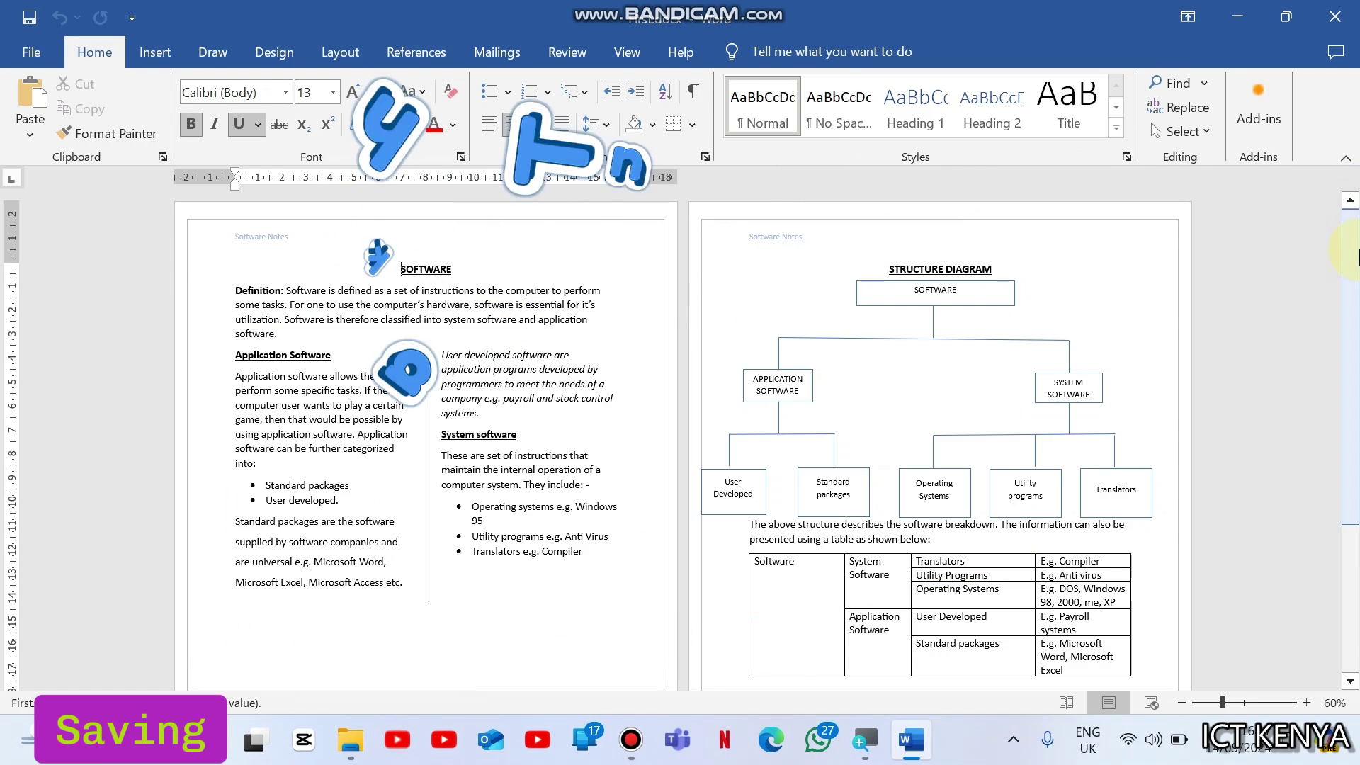
left_click_drag(1356, 251, 1358, 71)
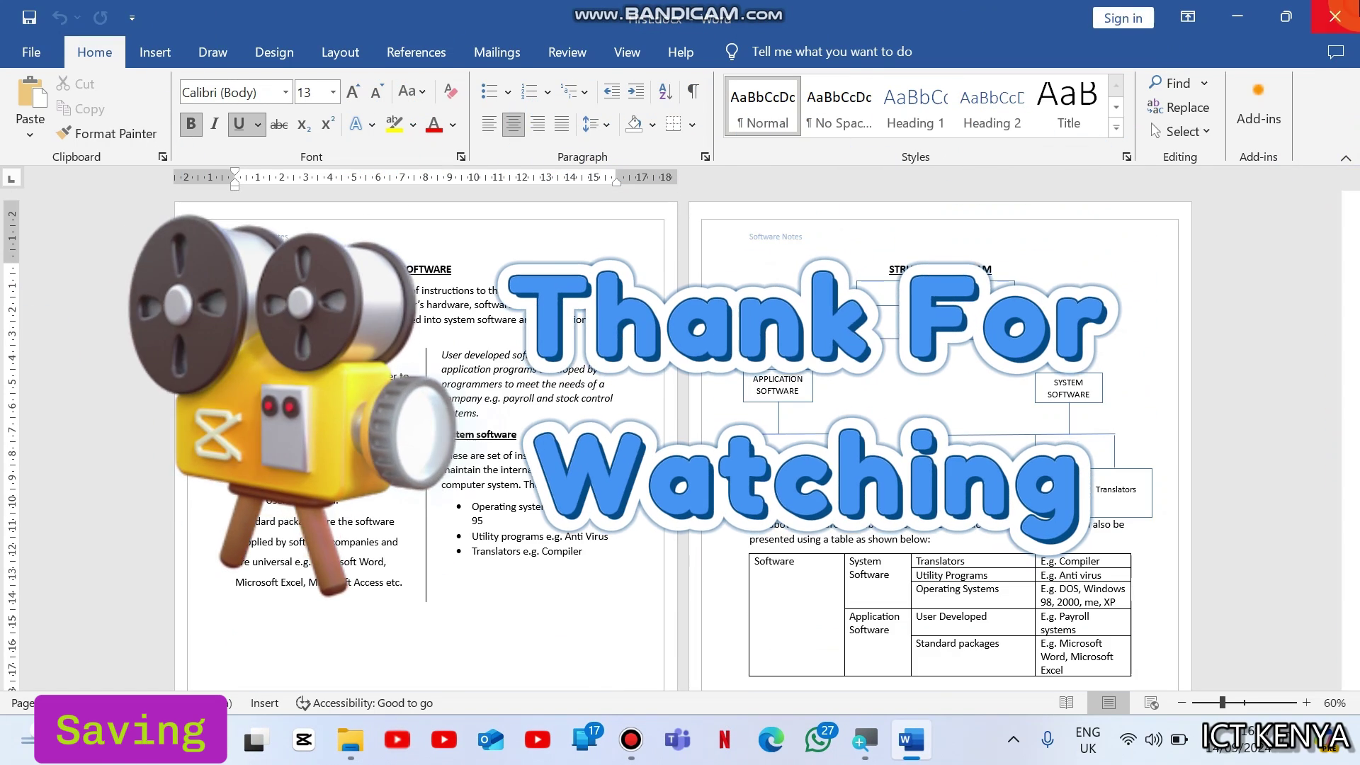
left_click(1336, 16)
double_click(376, 170)
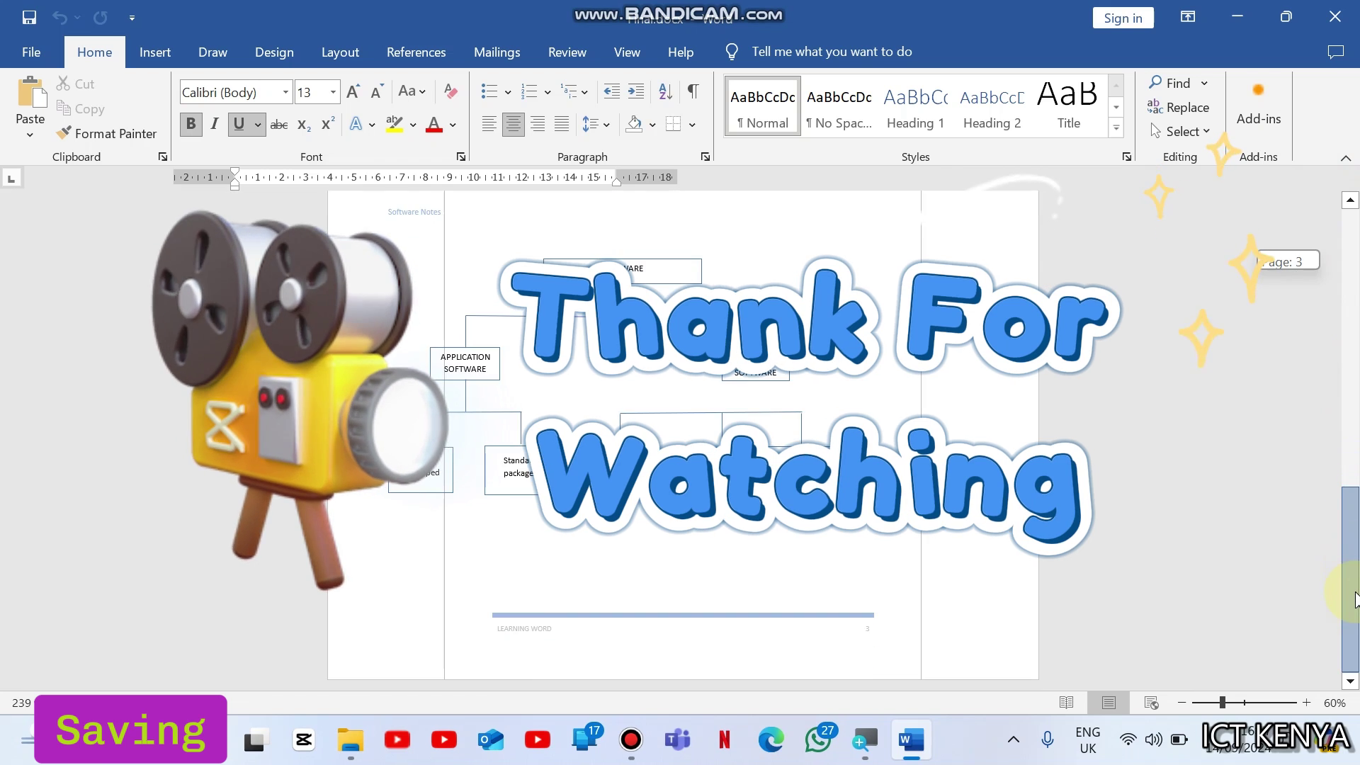
left_click(1335, 17)
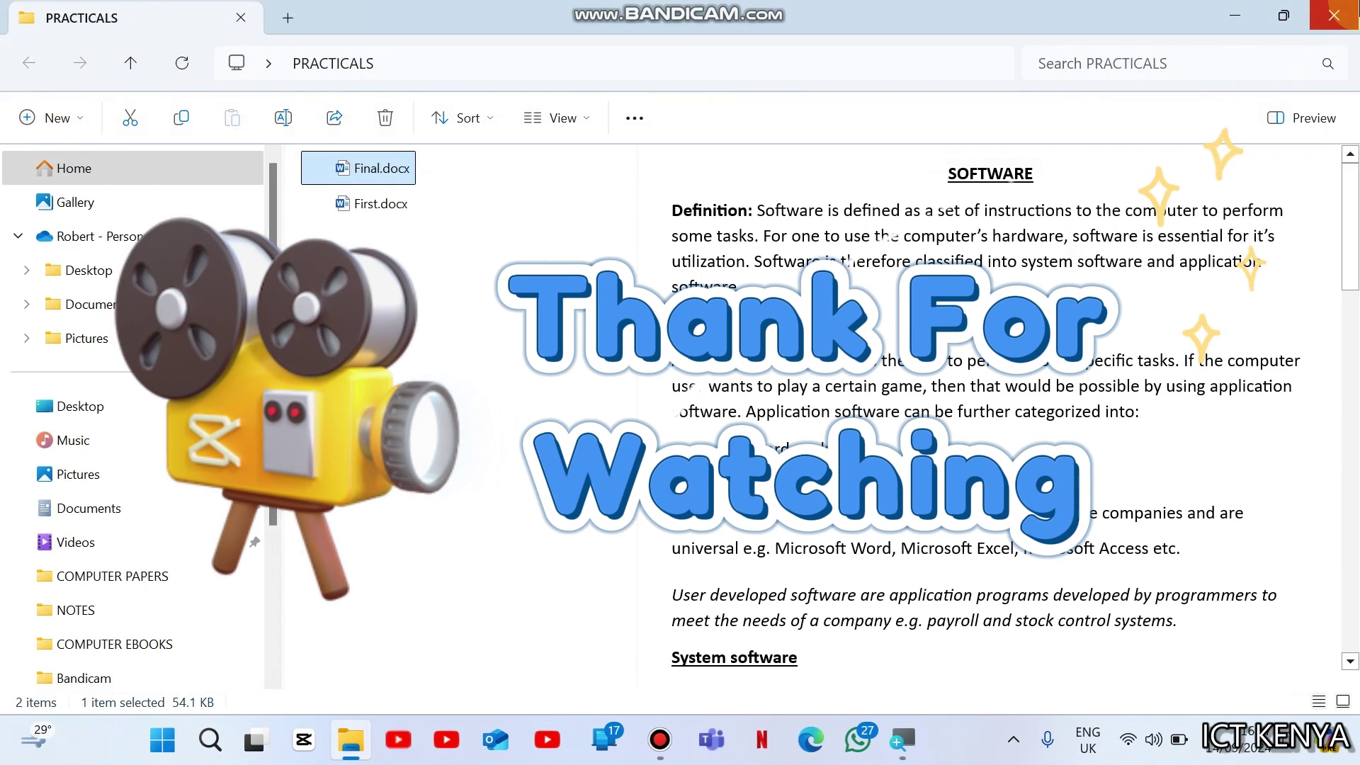